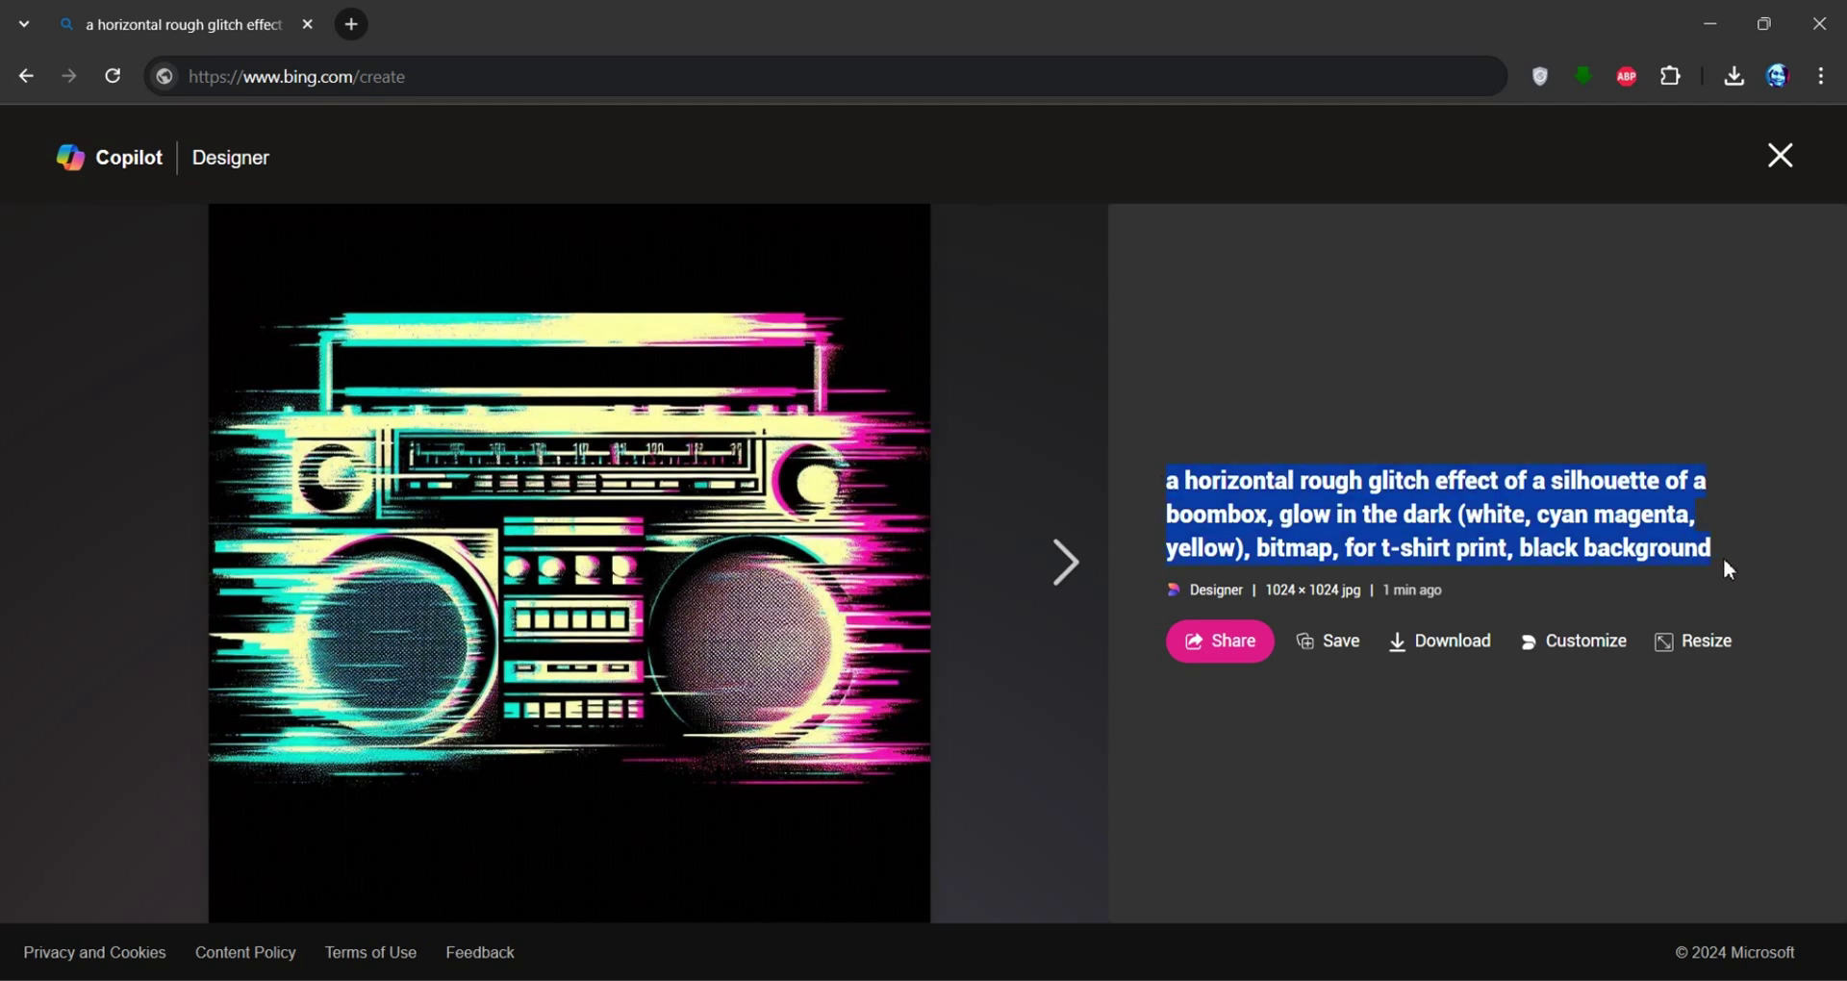
Step: Review the boombox glitch prompt's colour and bitmap wording and compare the four generated image variants
{"action": "left_click", "coordinate": [1330, 498]}
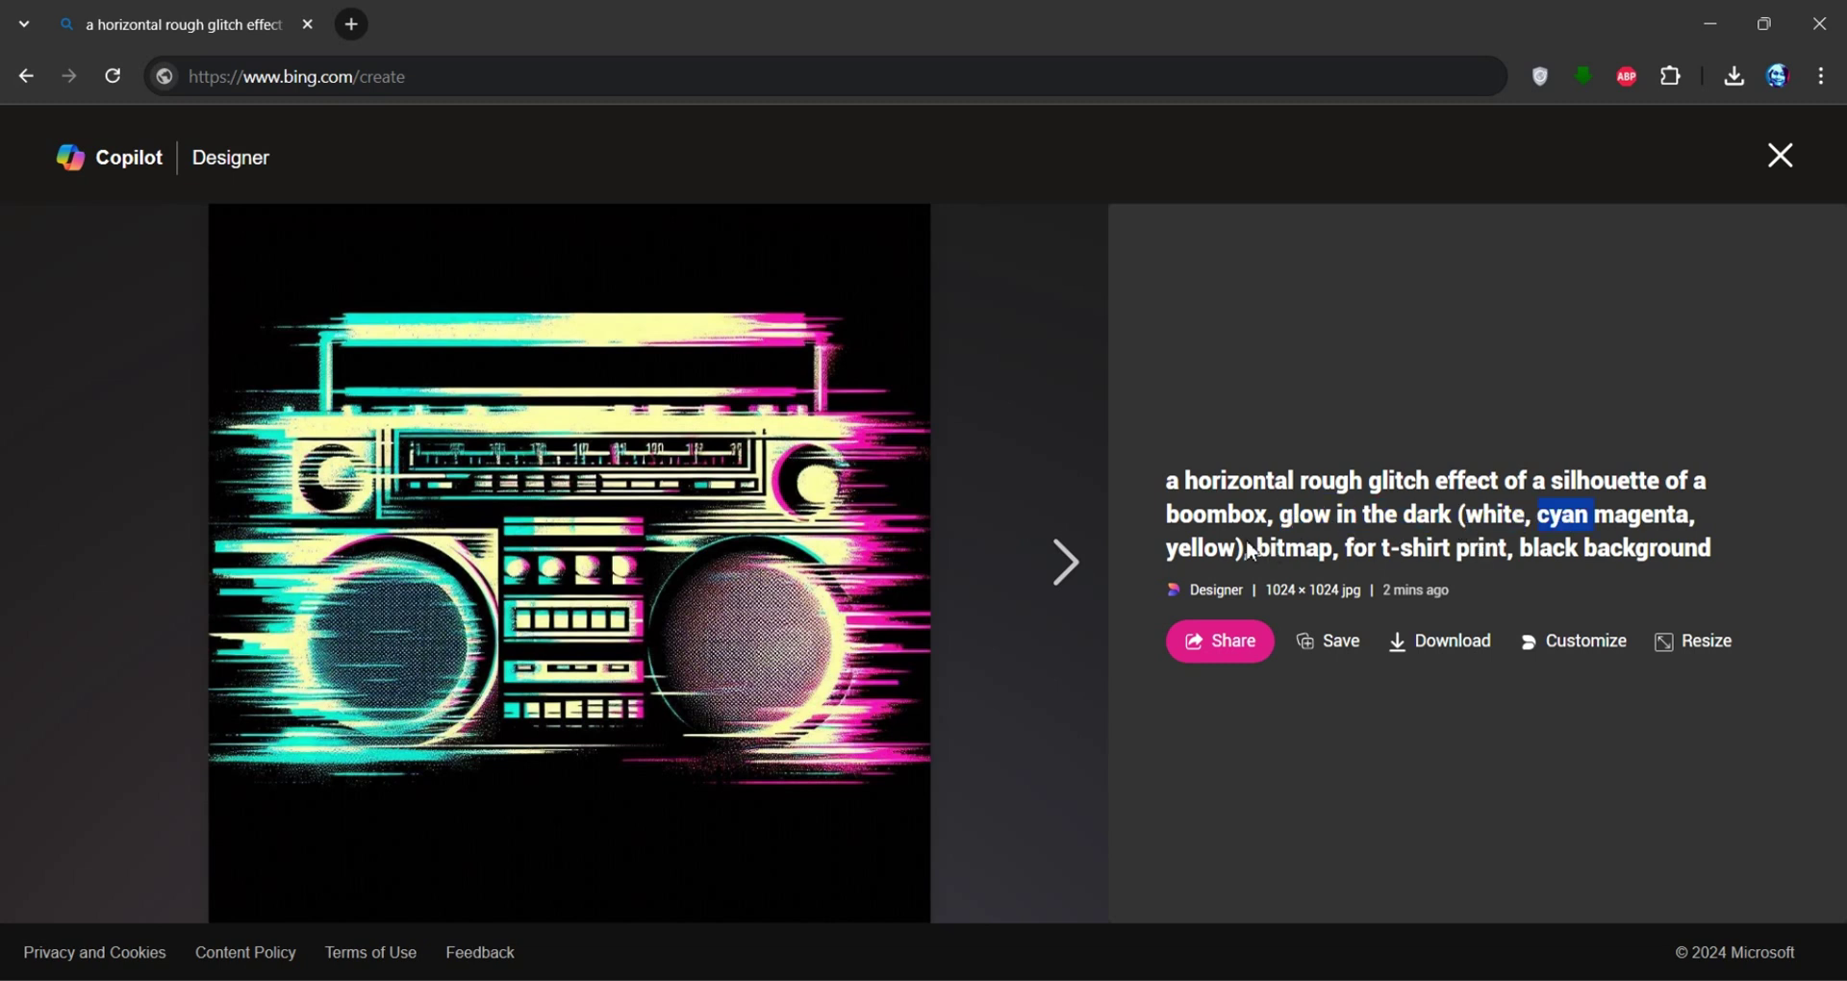
{"action": "double_click", "coordinate": [1285, 548]}
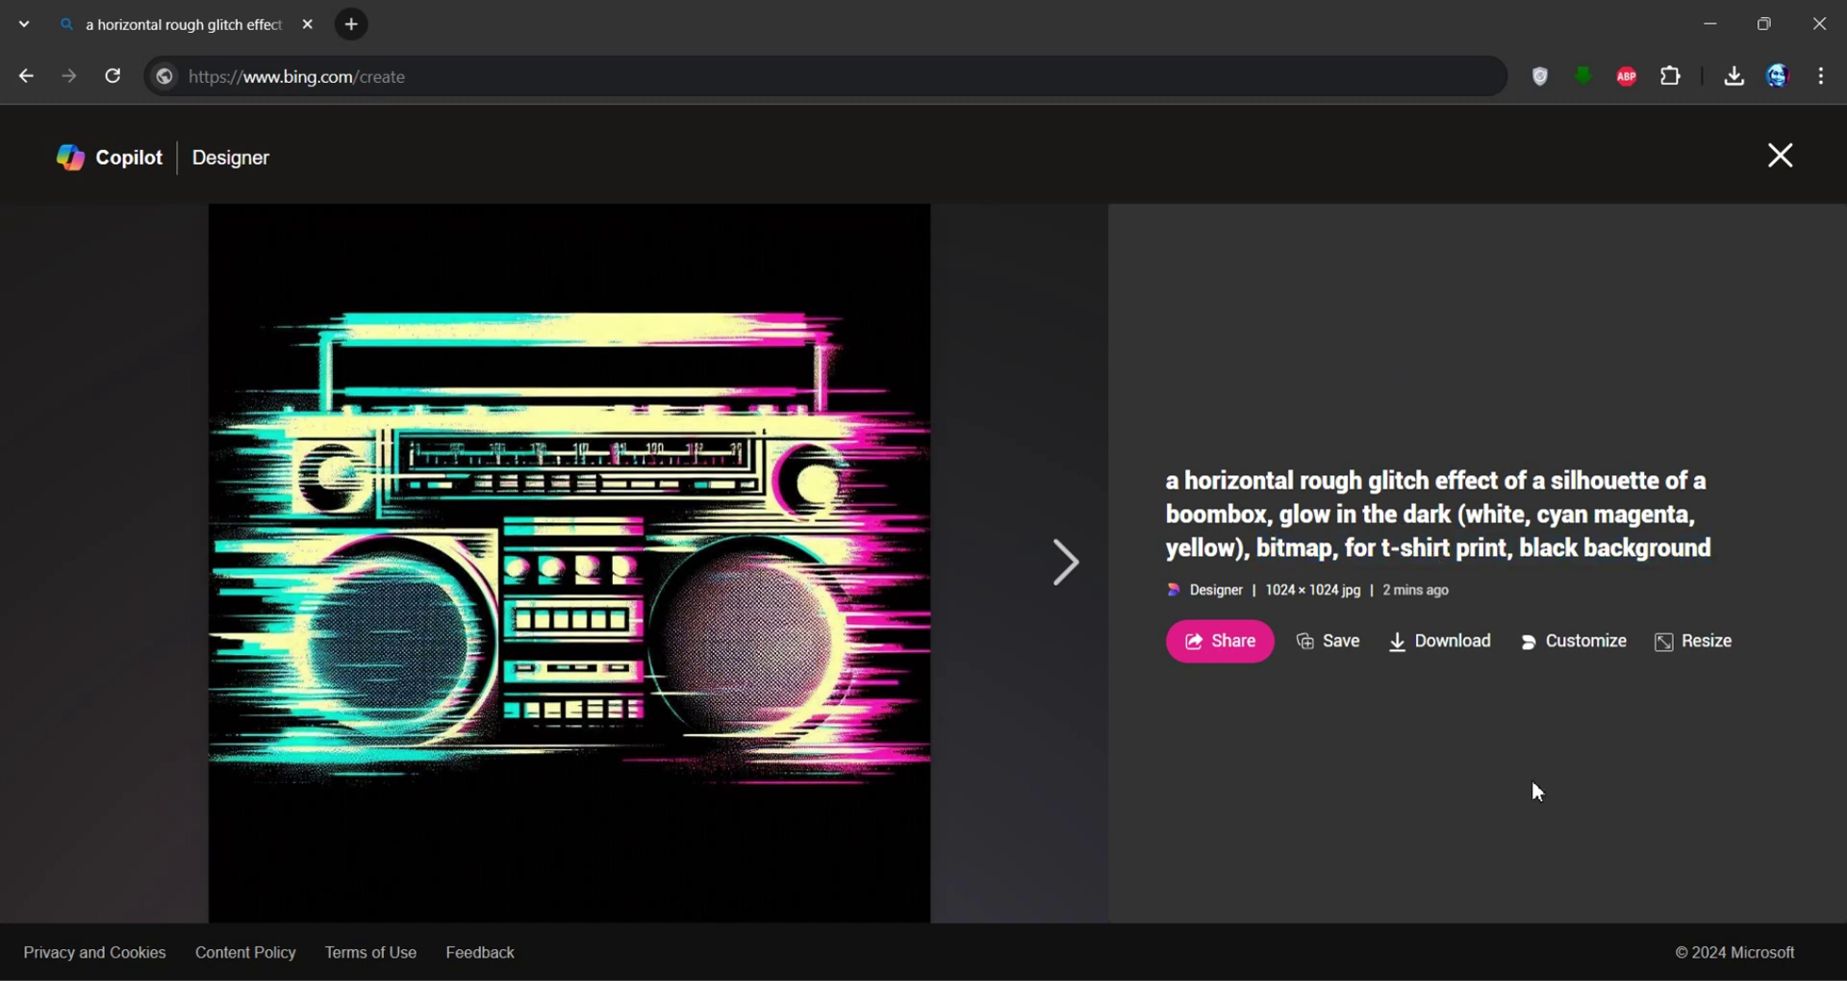
{"action": "left_click", "coordinate": [1067, 560]}
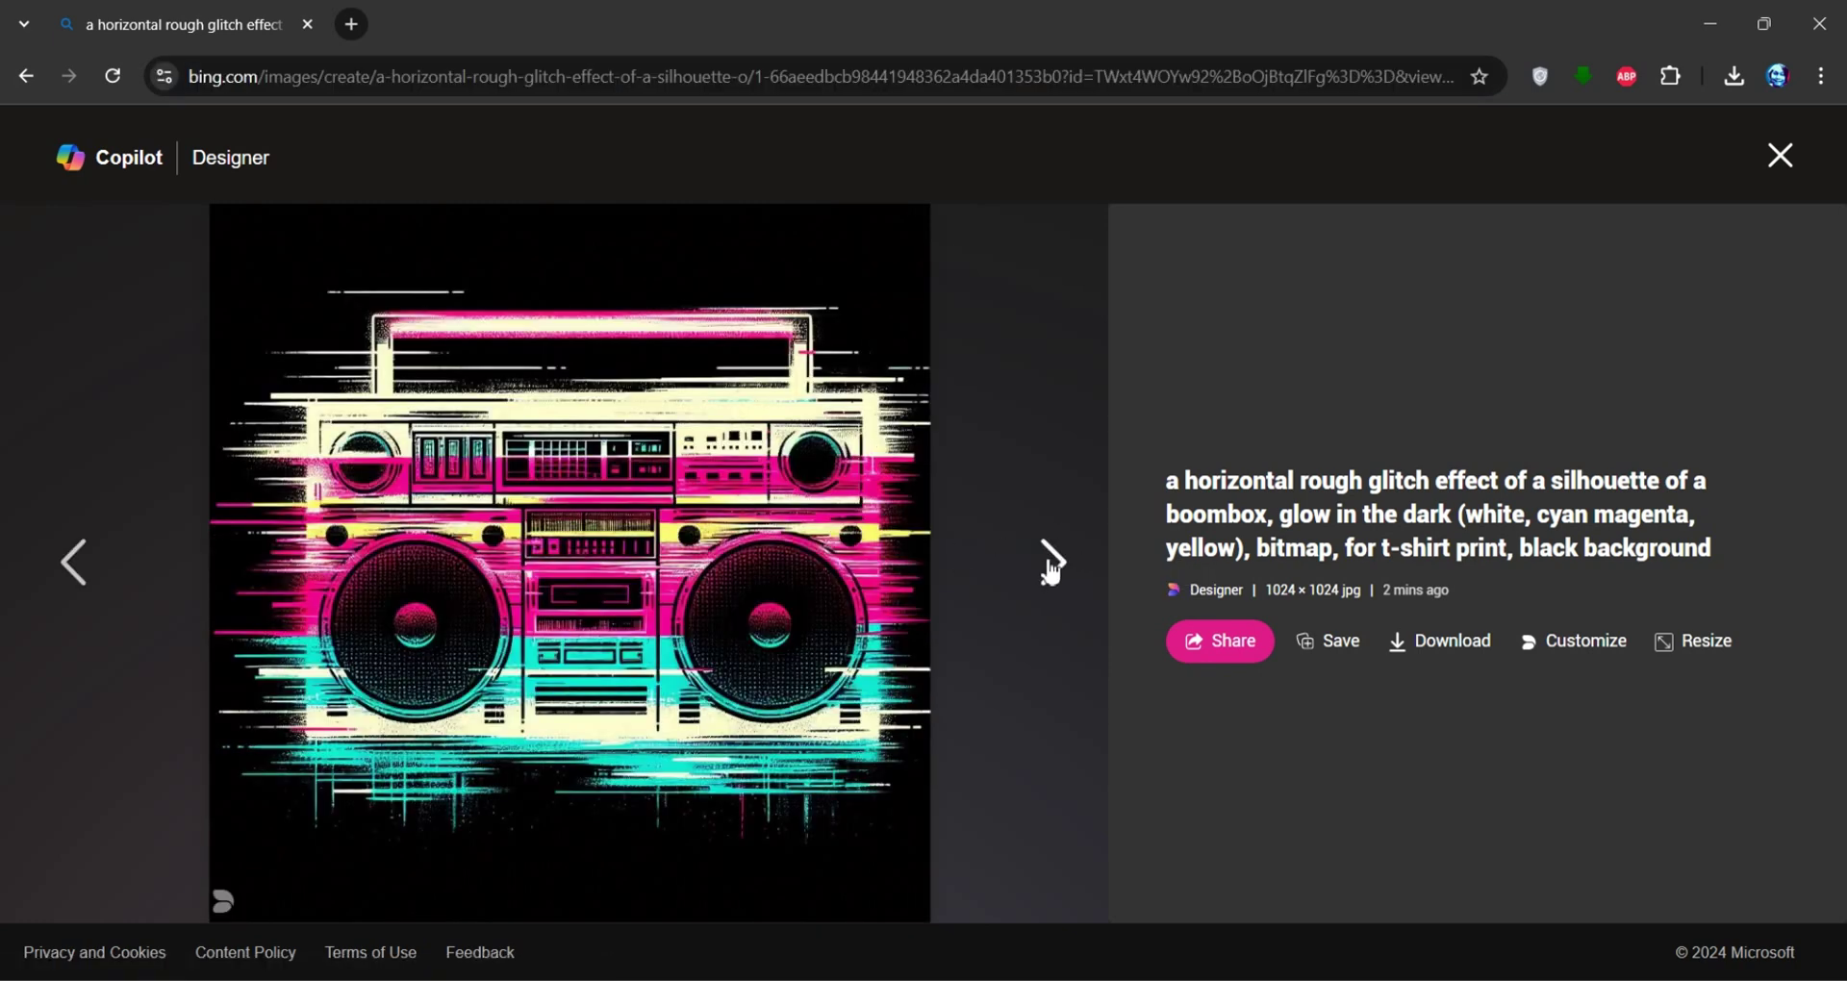
{"action": "left_click", "coordinate": [1053, 567]}
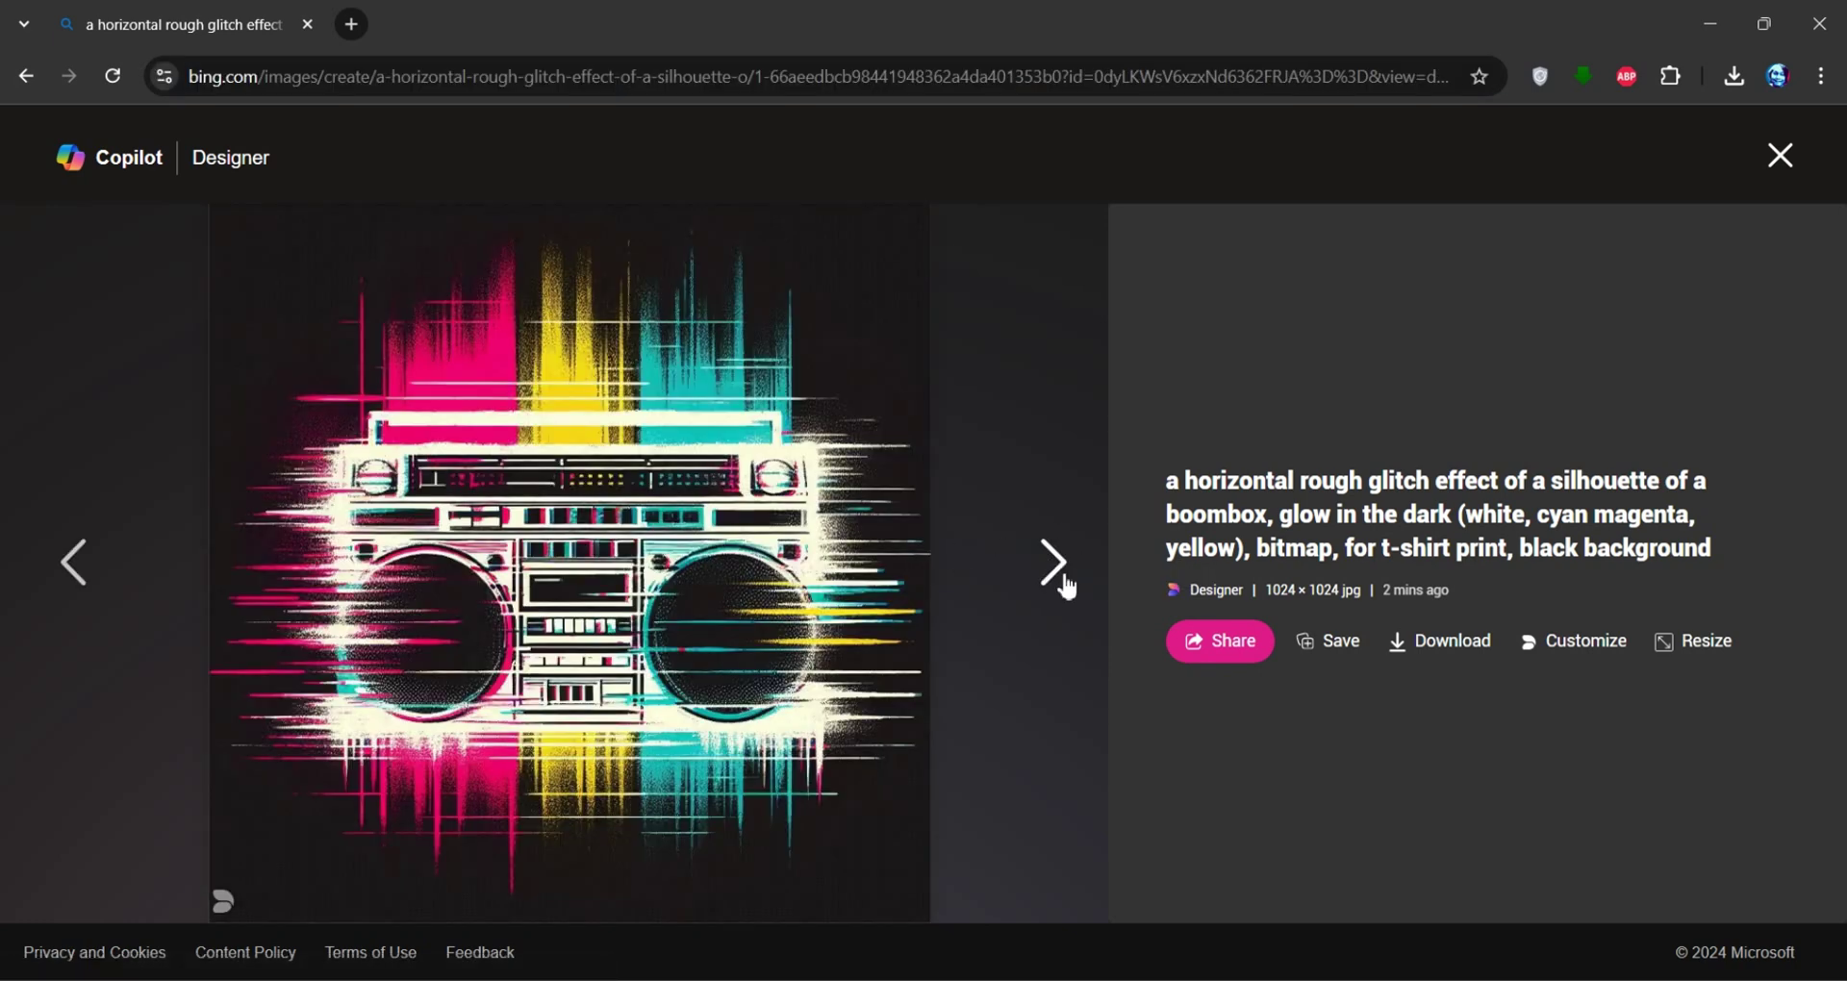
{"action": "left_click", "coordinate": [1066, 580]}
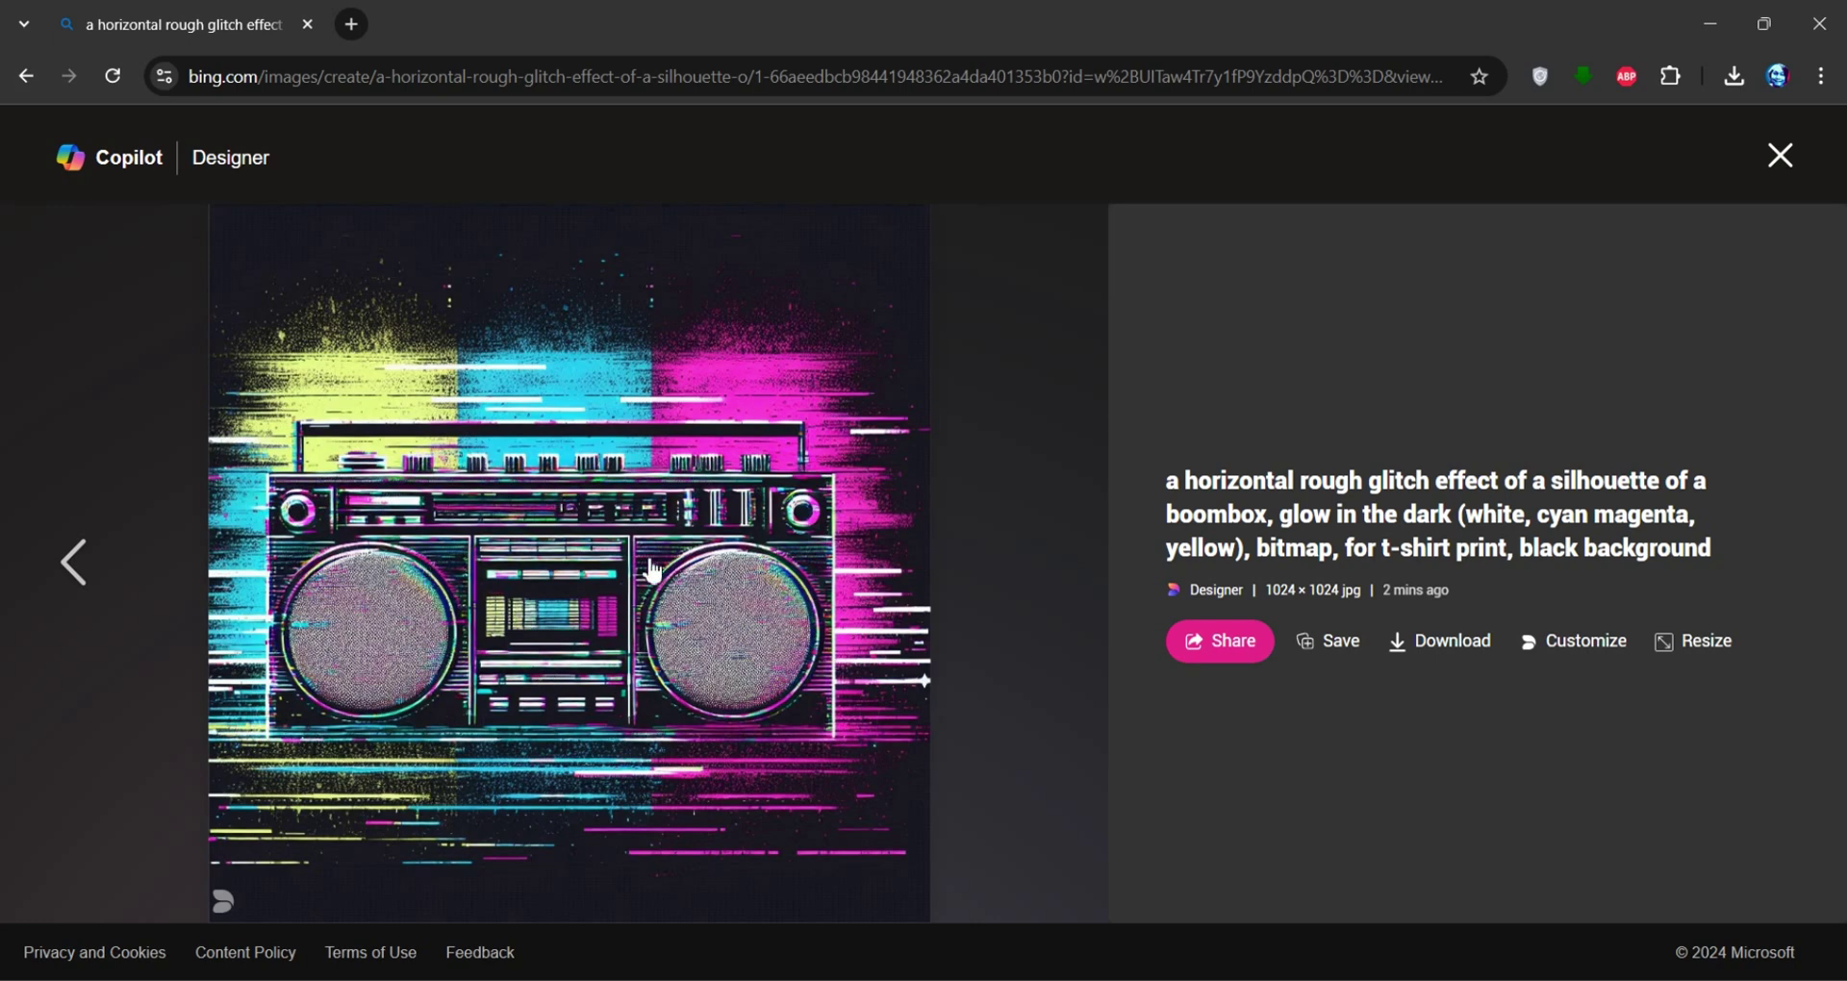
{"action": "left_click", "coordinate": [106, 572]}
{"action": "left_click", "coordinate": [106, 571]}
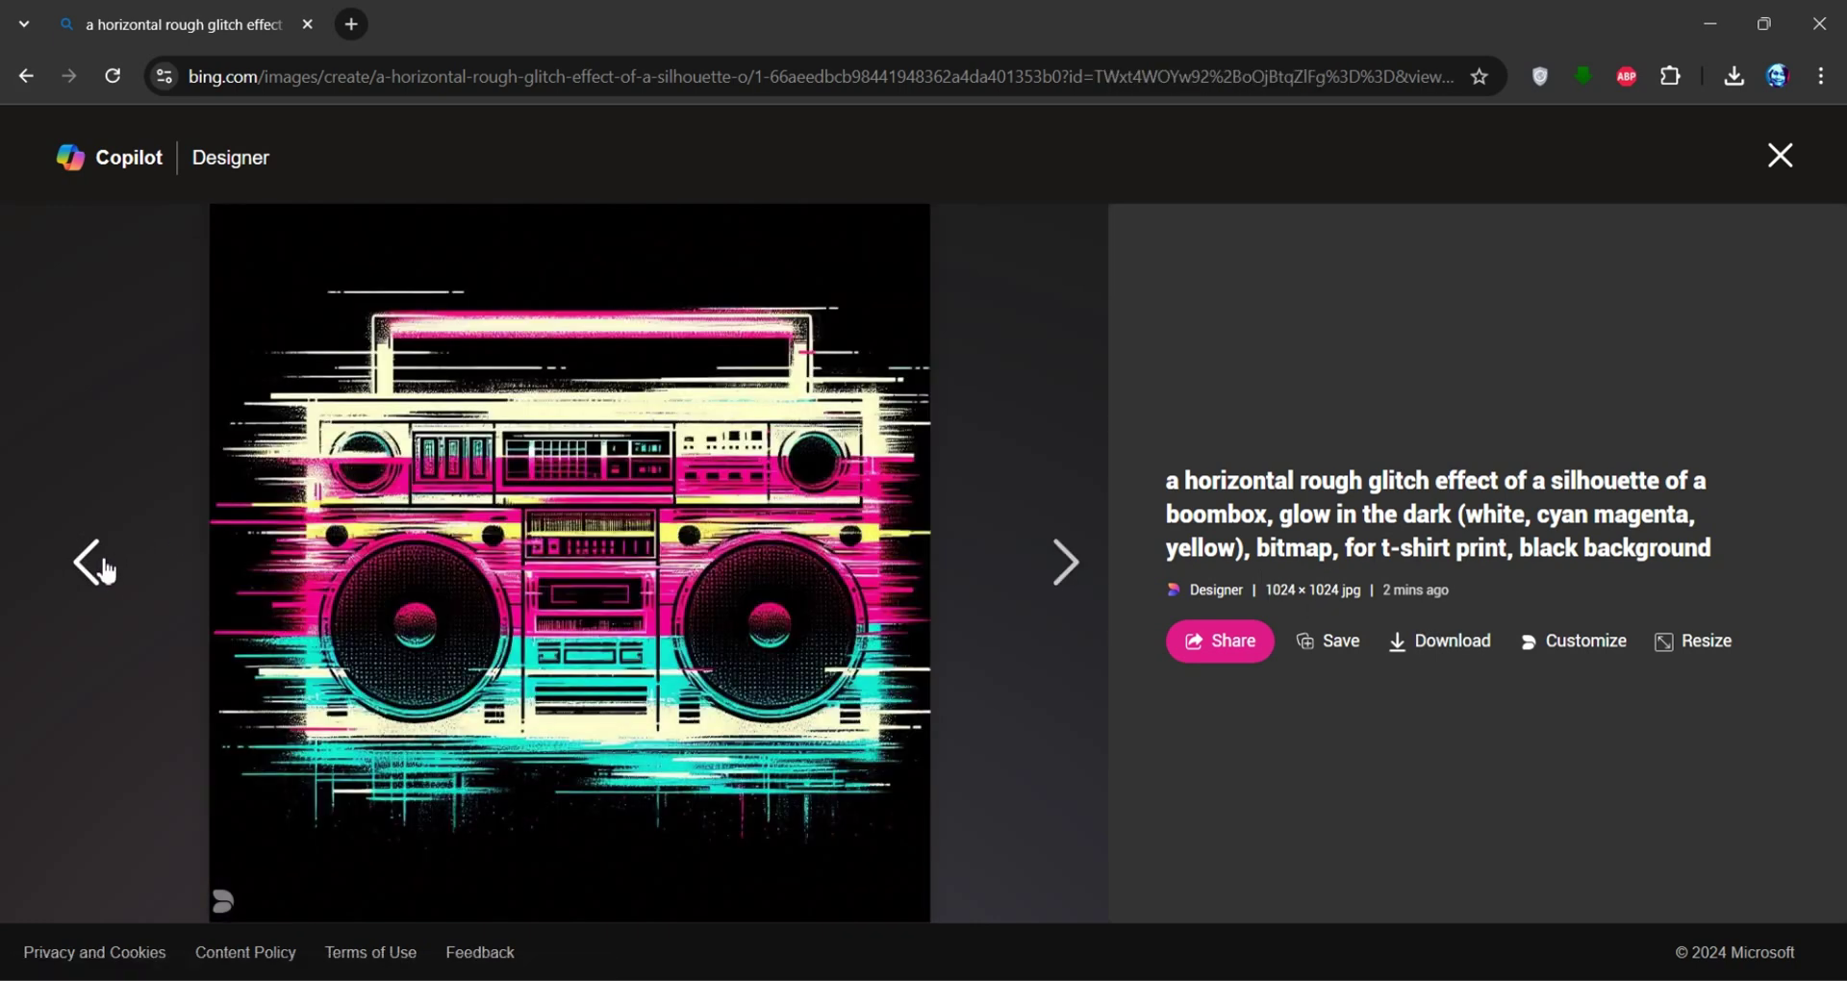
{"action": "left_click", "coordinate": [106, 571]}
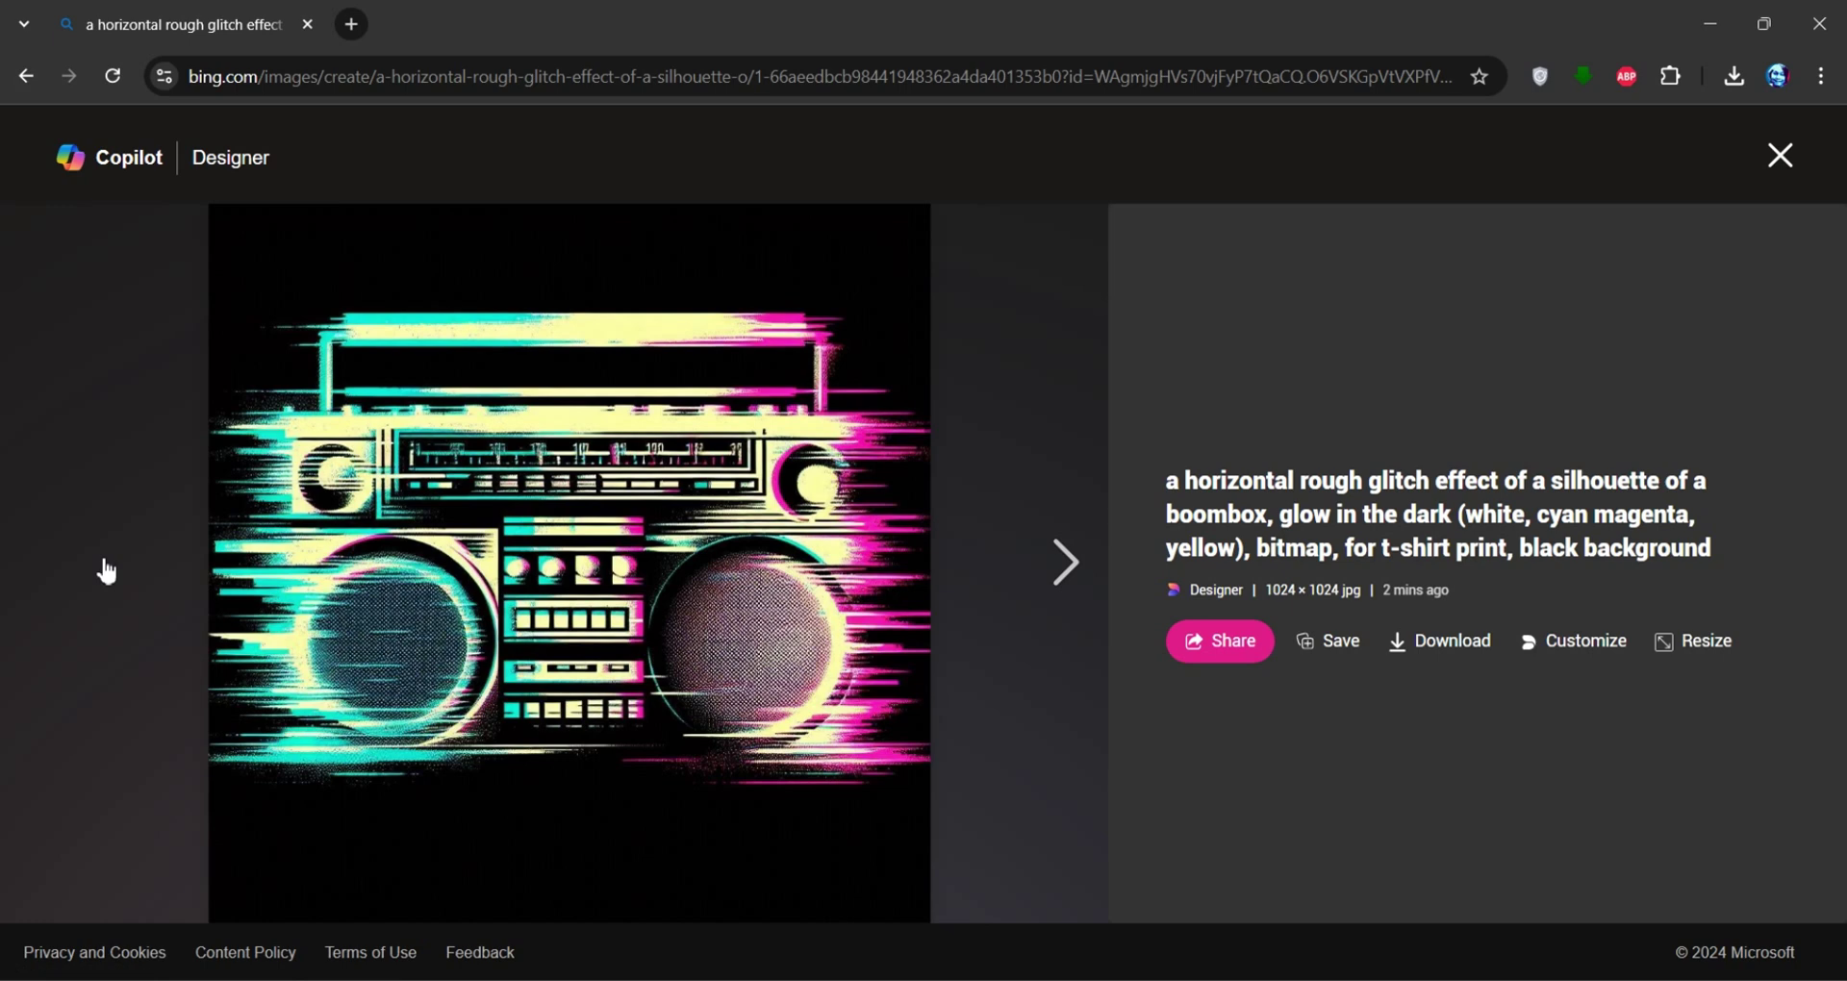
{"action": "left_click", "coordinate": [1058, 577]}
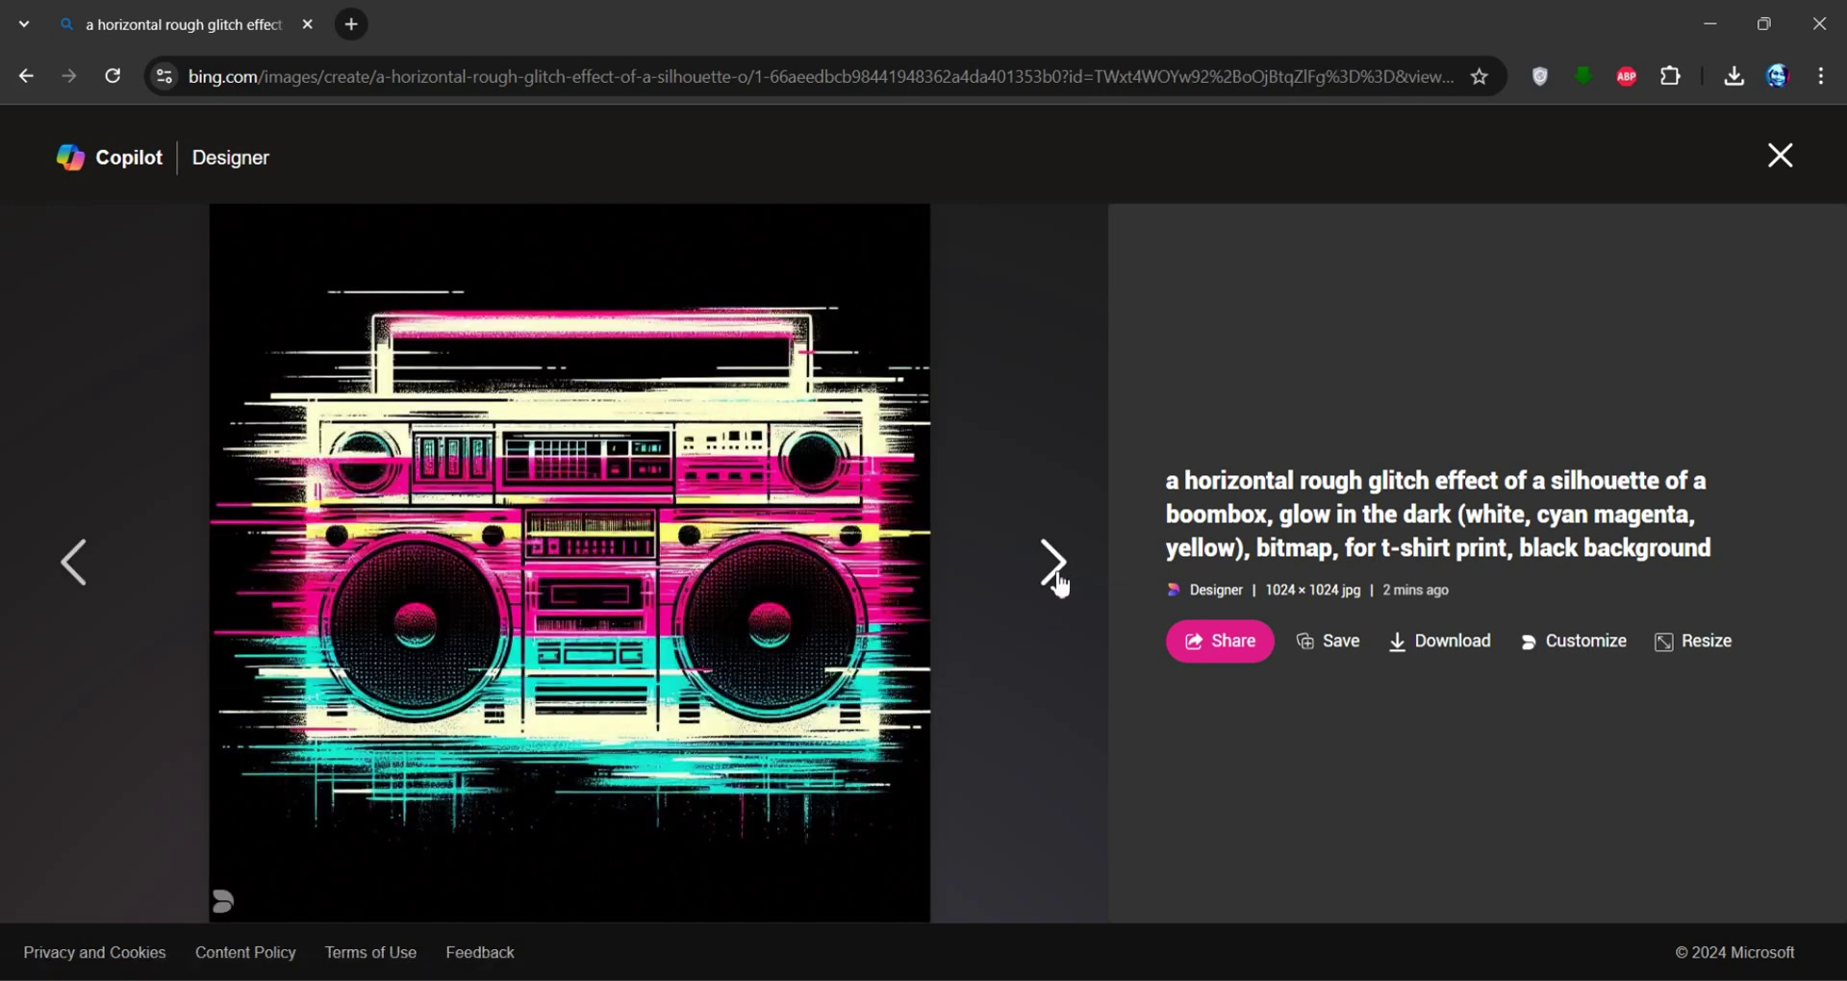
{"action": "left_click", "coordinate": [1058, 577]}
{"action": "left_click", "coordinate": [1058, 577]}
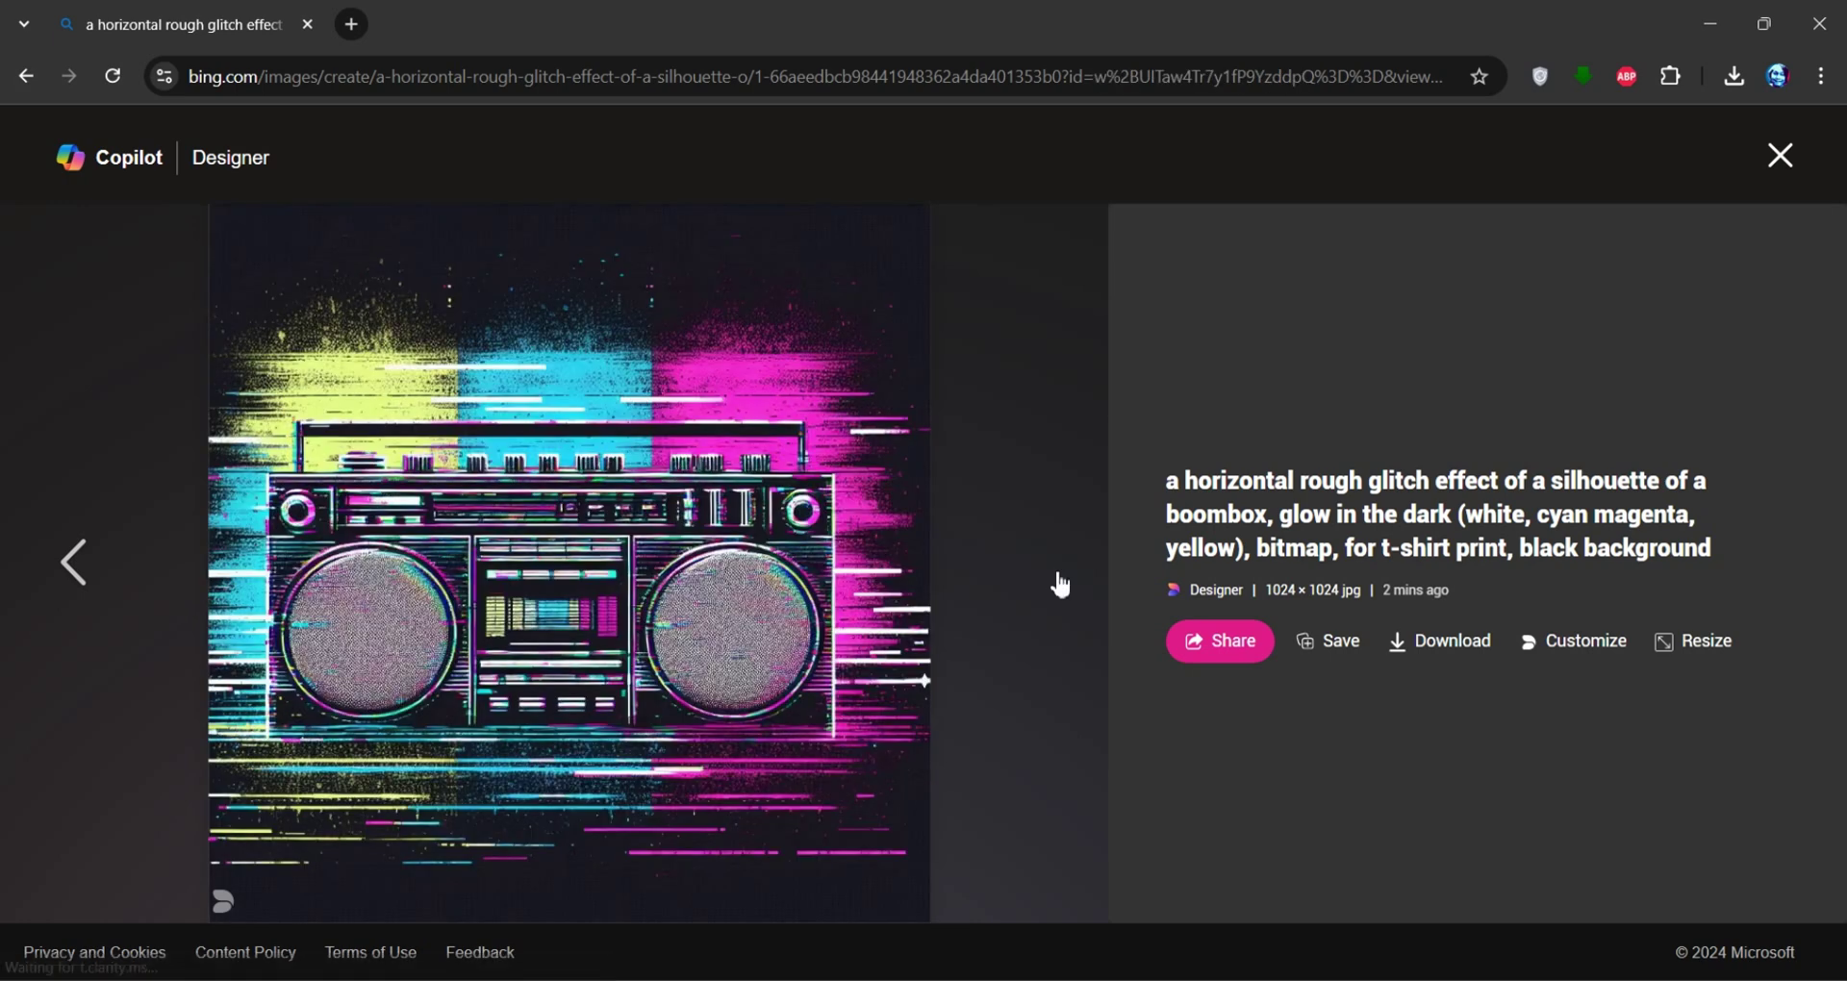
Step: Return to the first boombox variant, with cyan and magenta streaks at its sides, and download it
{"action": "left_click", "coordinate": [108, 587]}
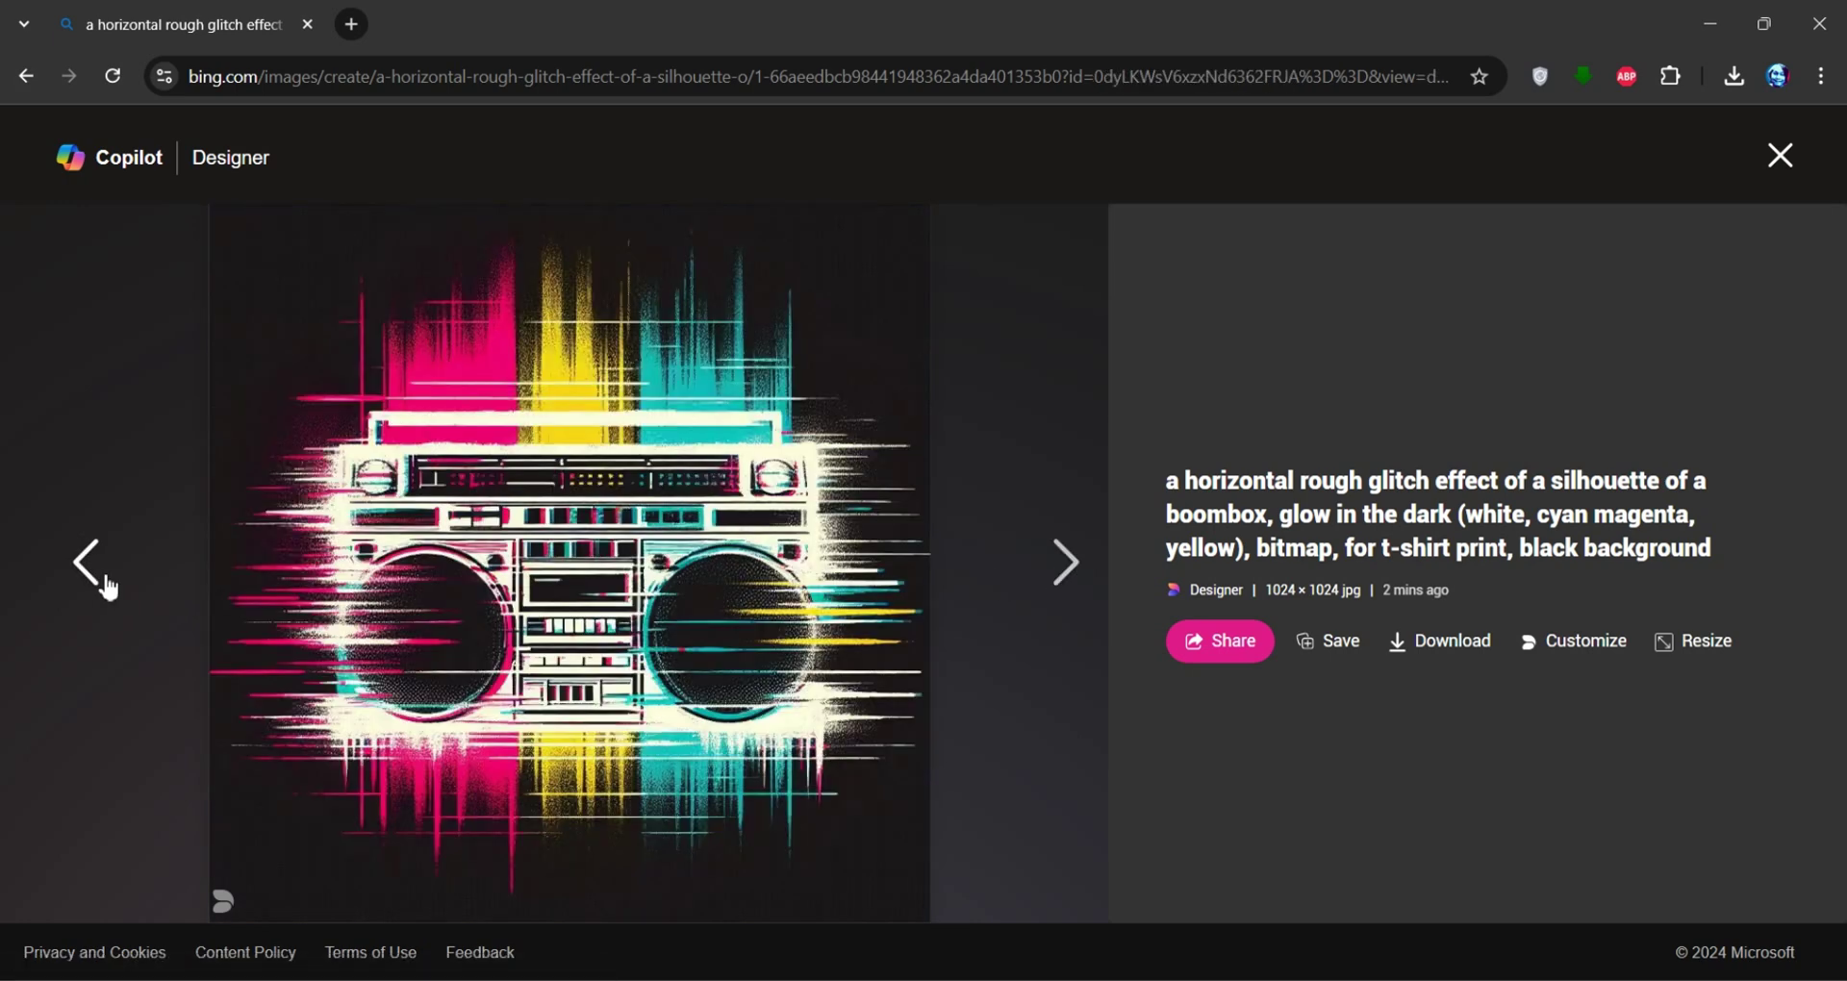
{"action": "left_click", "coordinate": [107, 587]}
{"action": "left_click", "coordinate": [108, 586]}
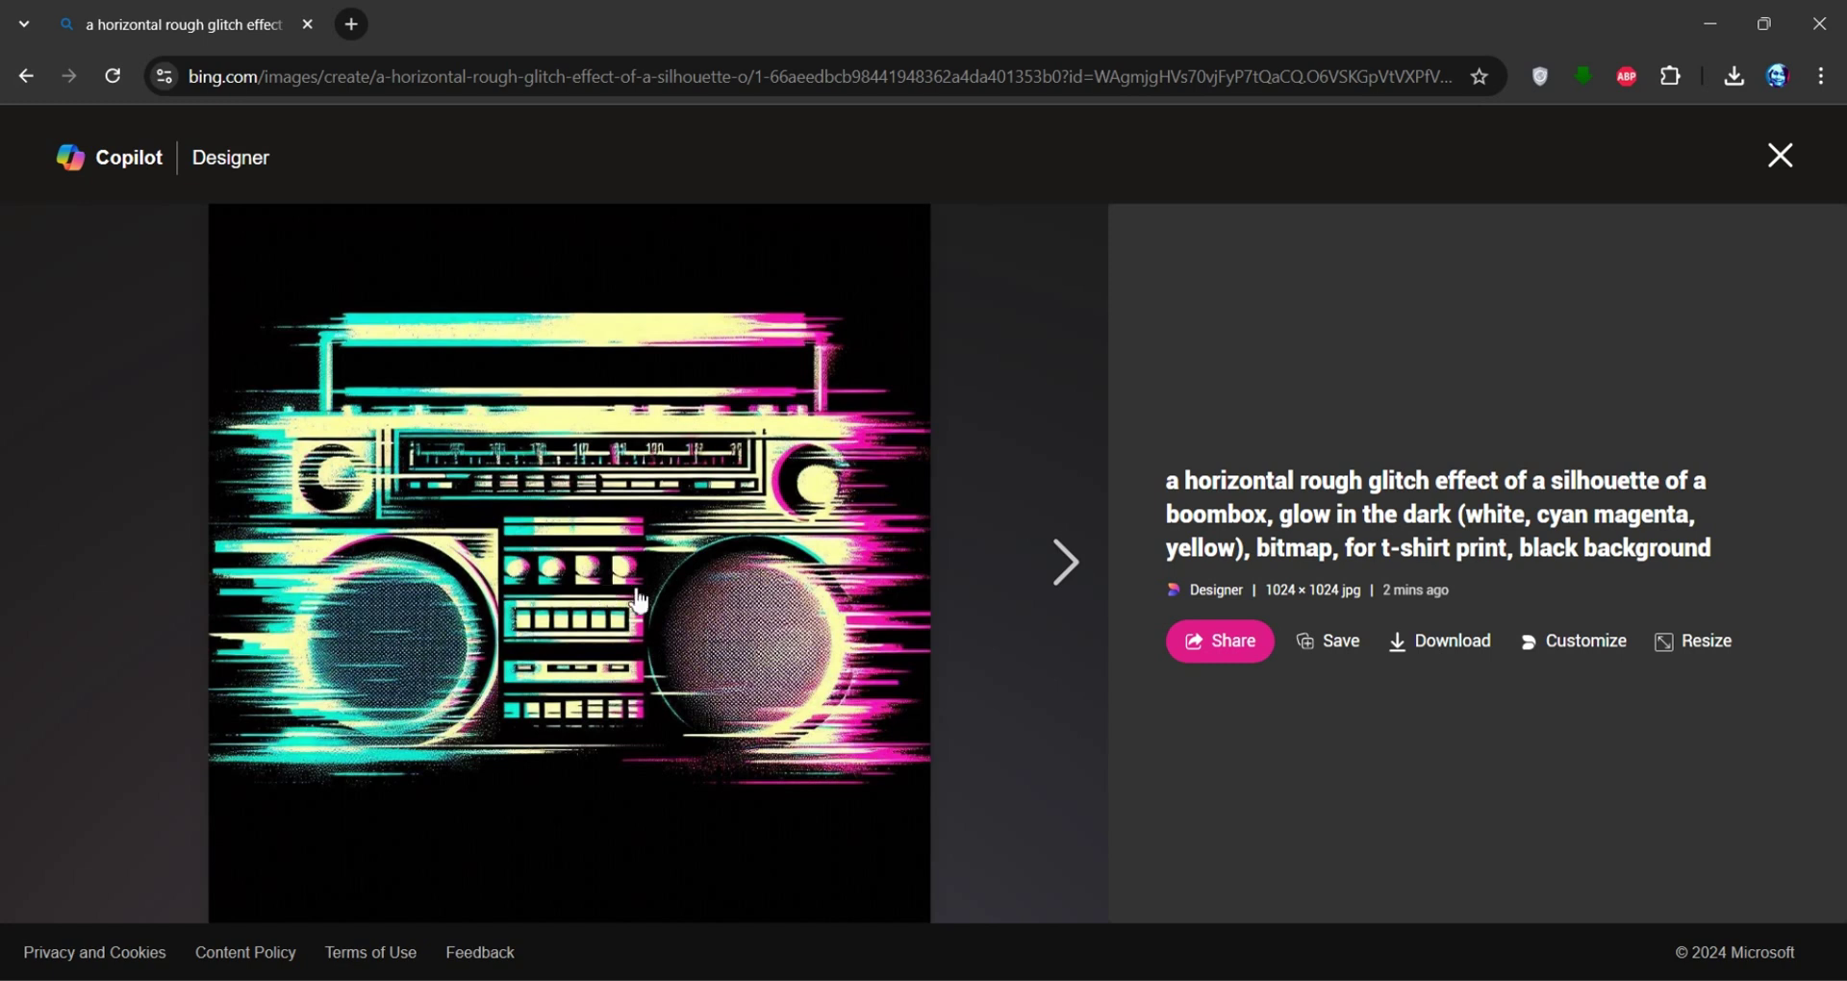
{"action": "left_click", "coordinate": [1448, 660]}
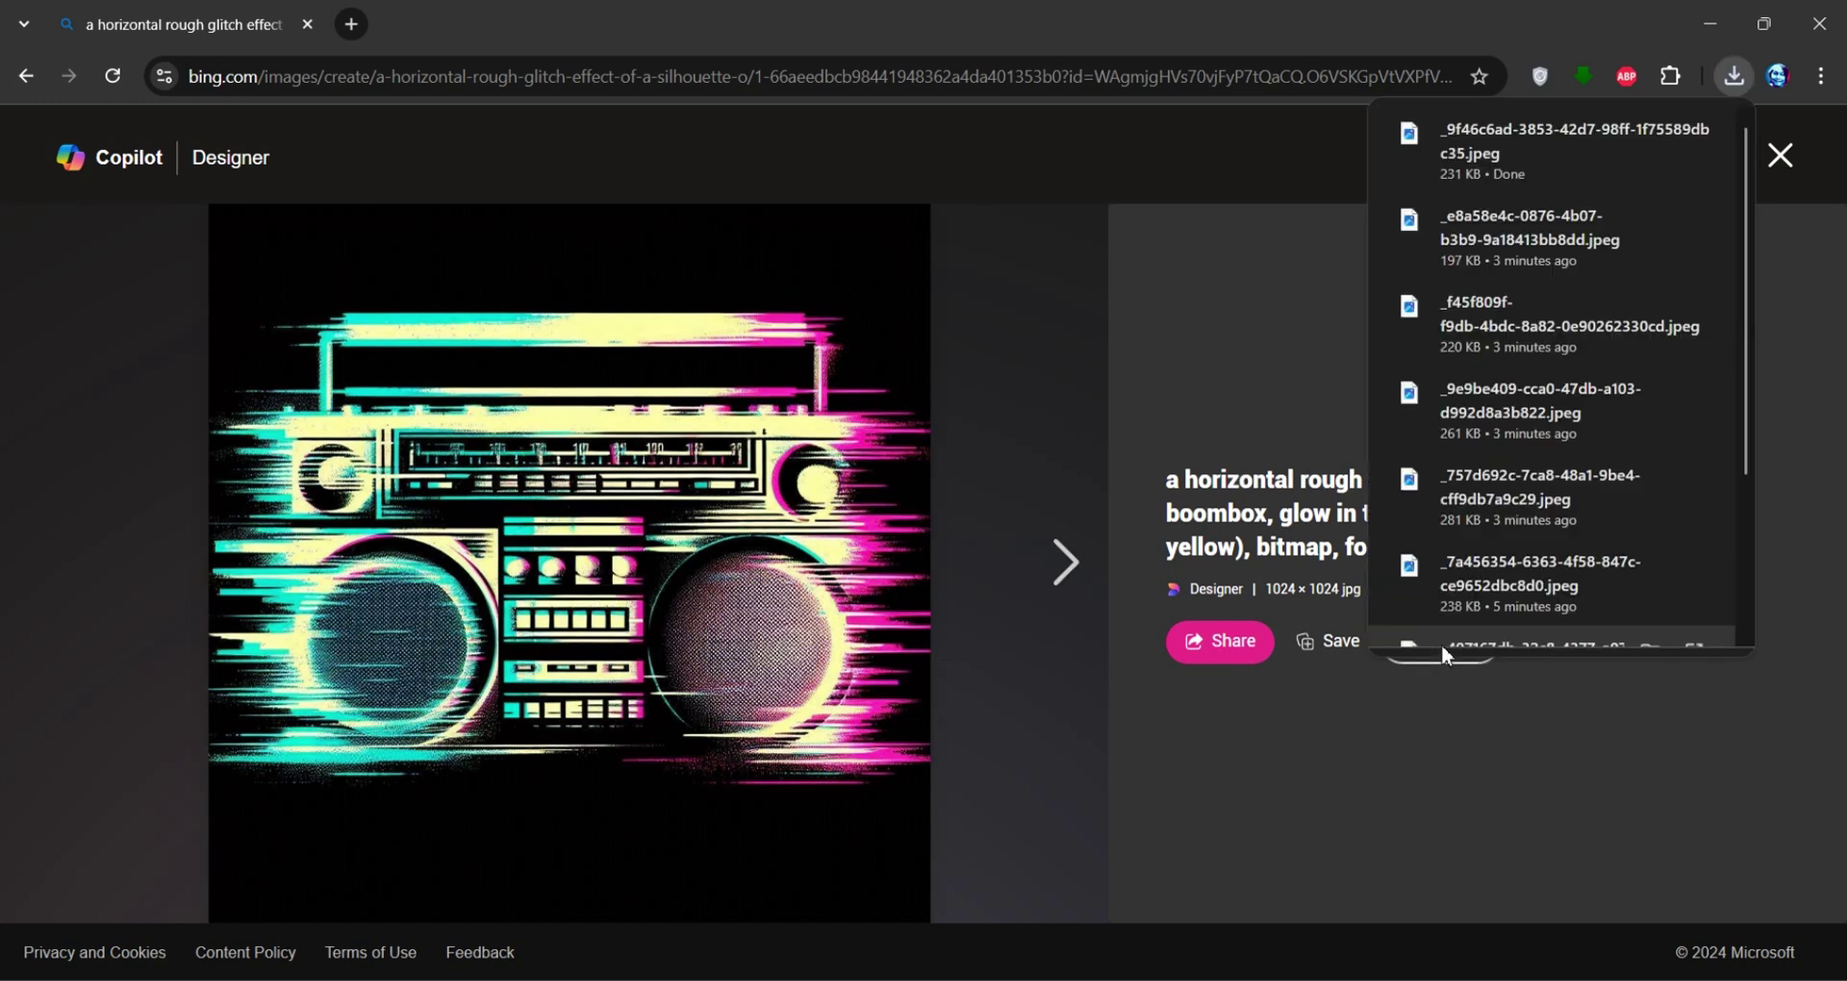
{"action": "left_click", "coordinate": [1470, 733]}
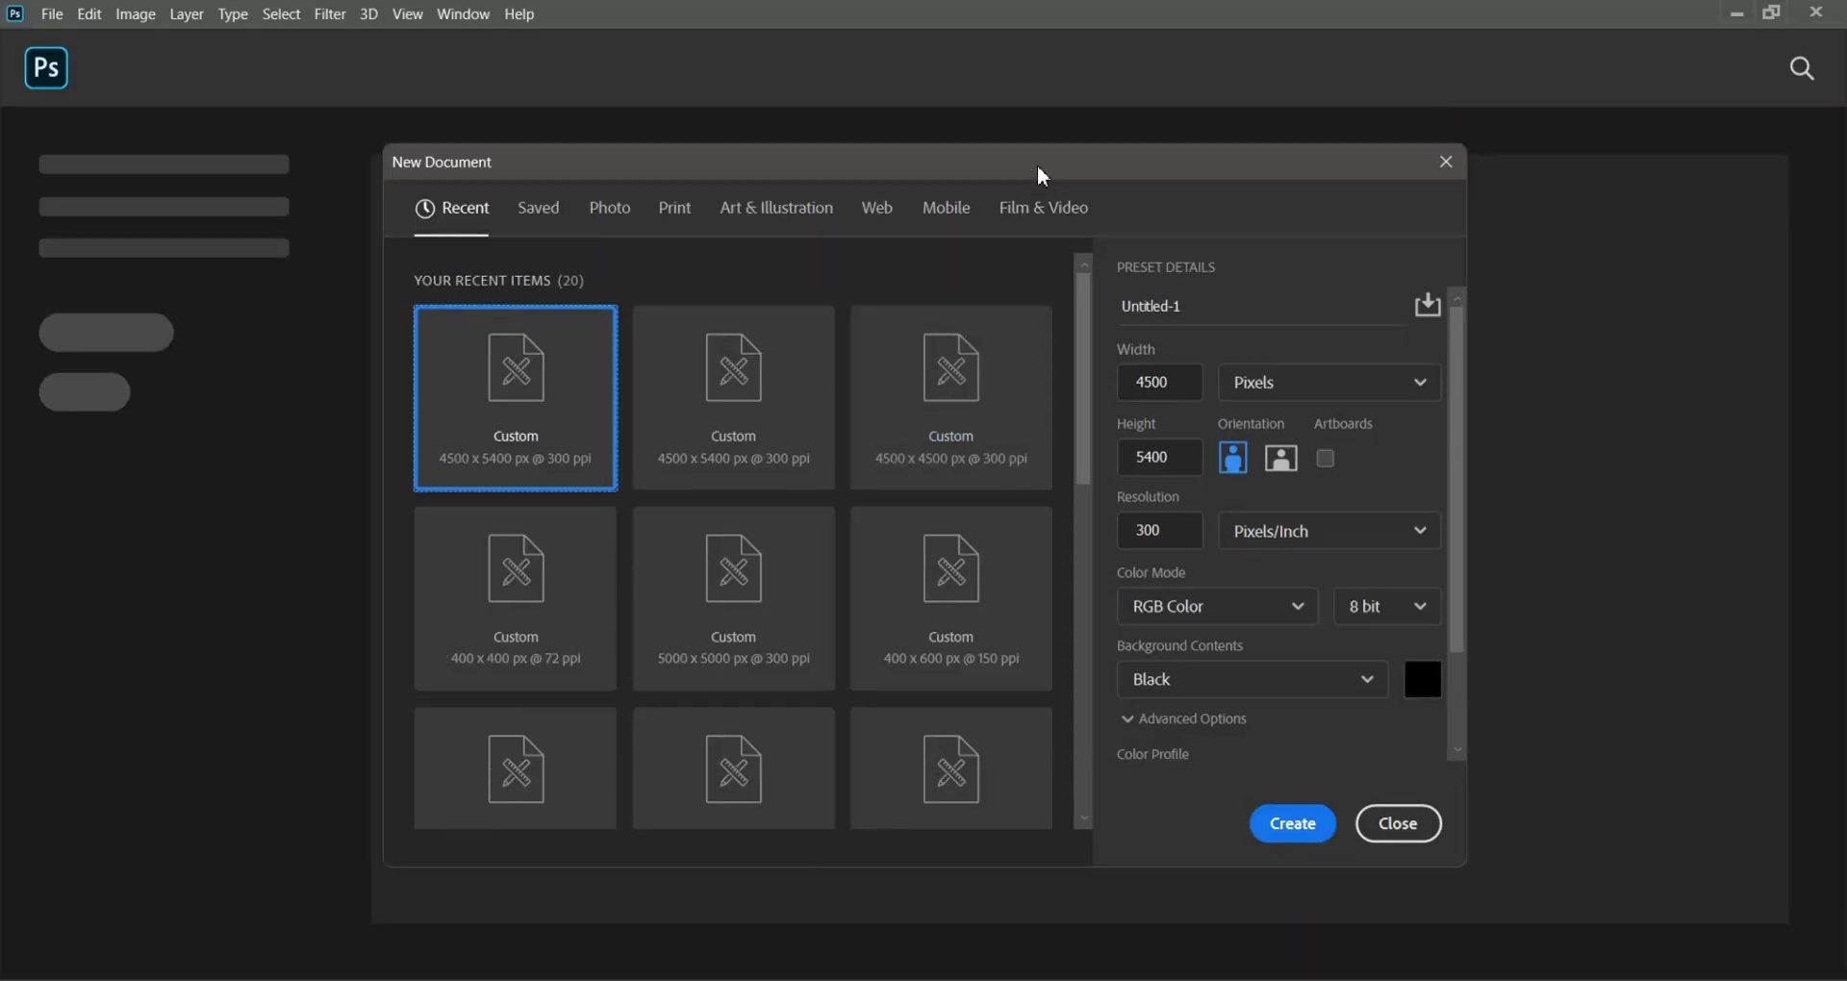
Step: In Photoshop, create a 4500 x 5400 px RGB document at 300 pixels/inch with a black background
{"action": "left_click_drag", "start_coordinate": [1184, 384], "coordinate": [1119, 366]}
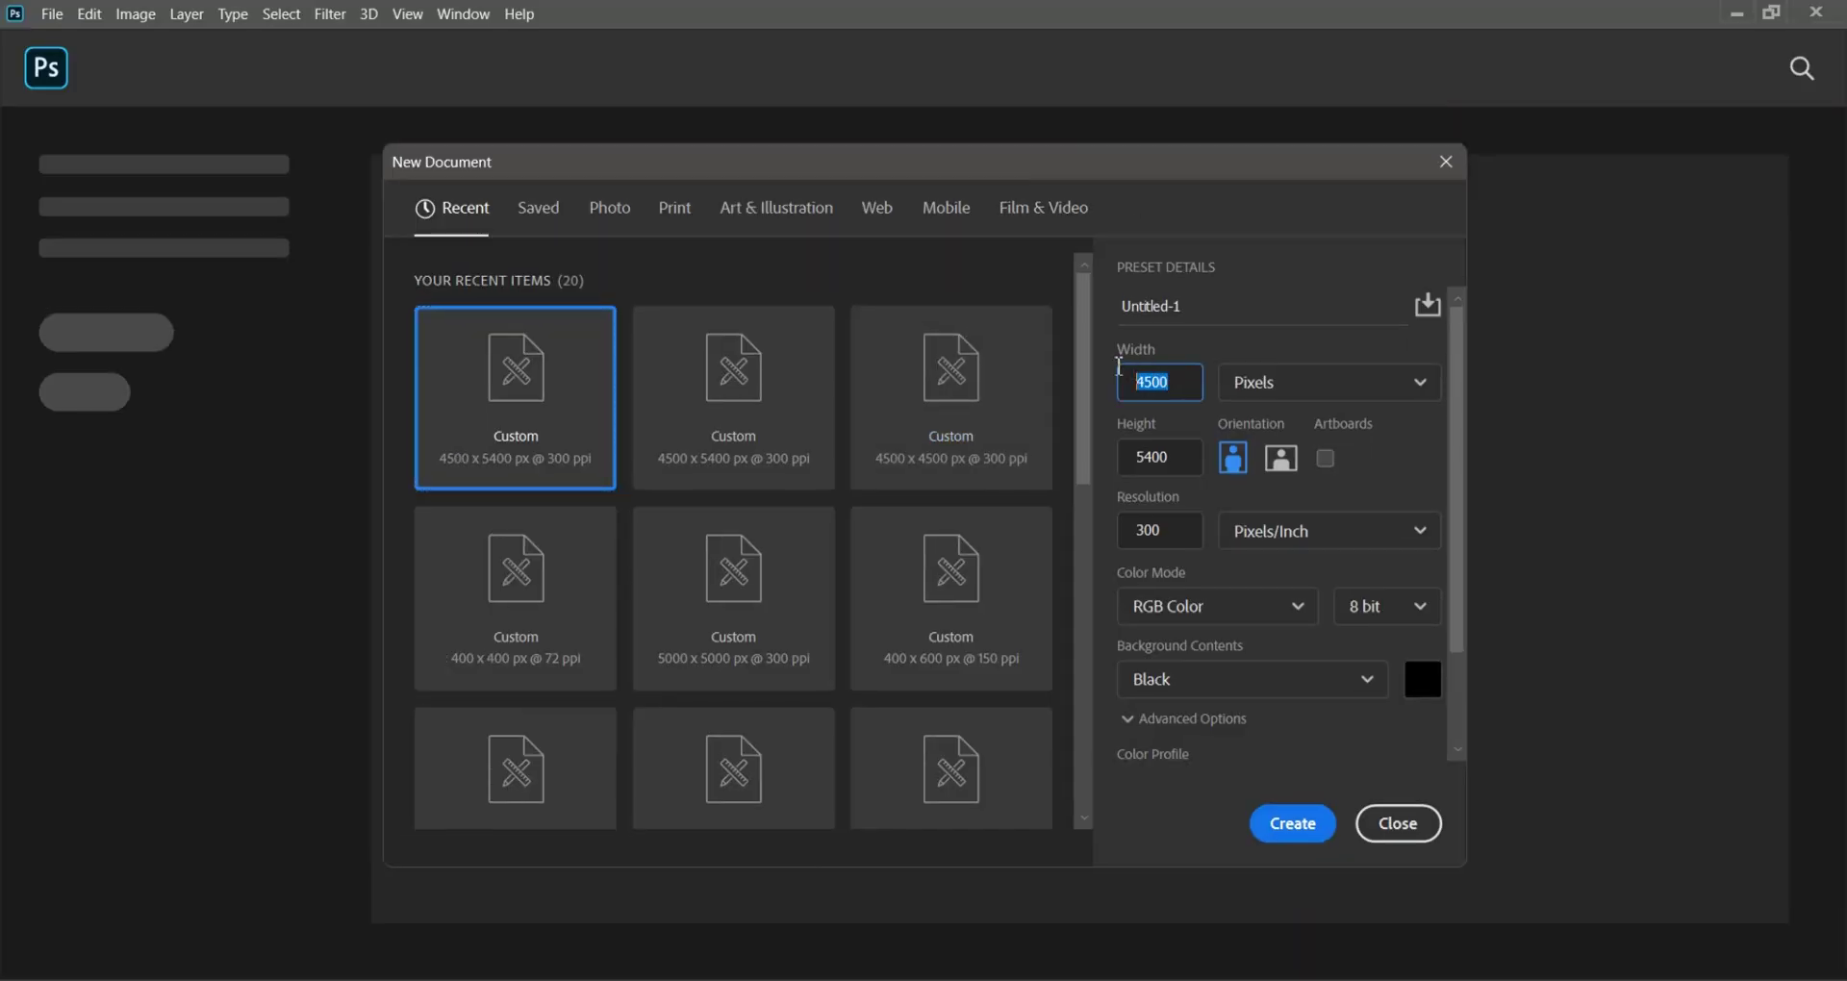
{"action": "left_click_drag", "start_coordinate": [1180, 458], "coordinate": [1131, 461]}
{"action": "left_click_drag", "start_coordinate": [1179, 533], "coordinate": [1128, 534]}
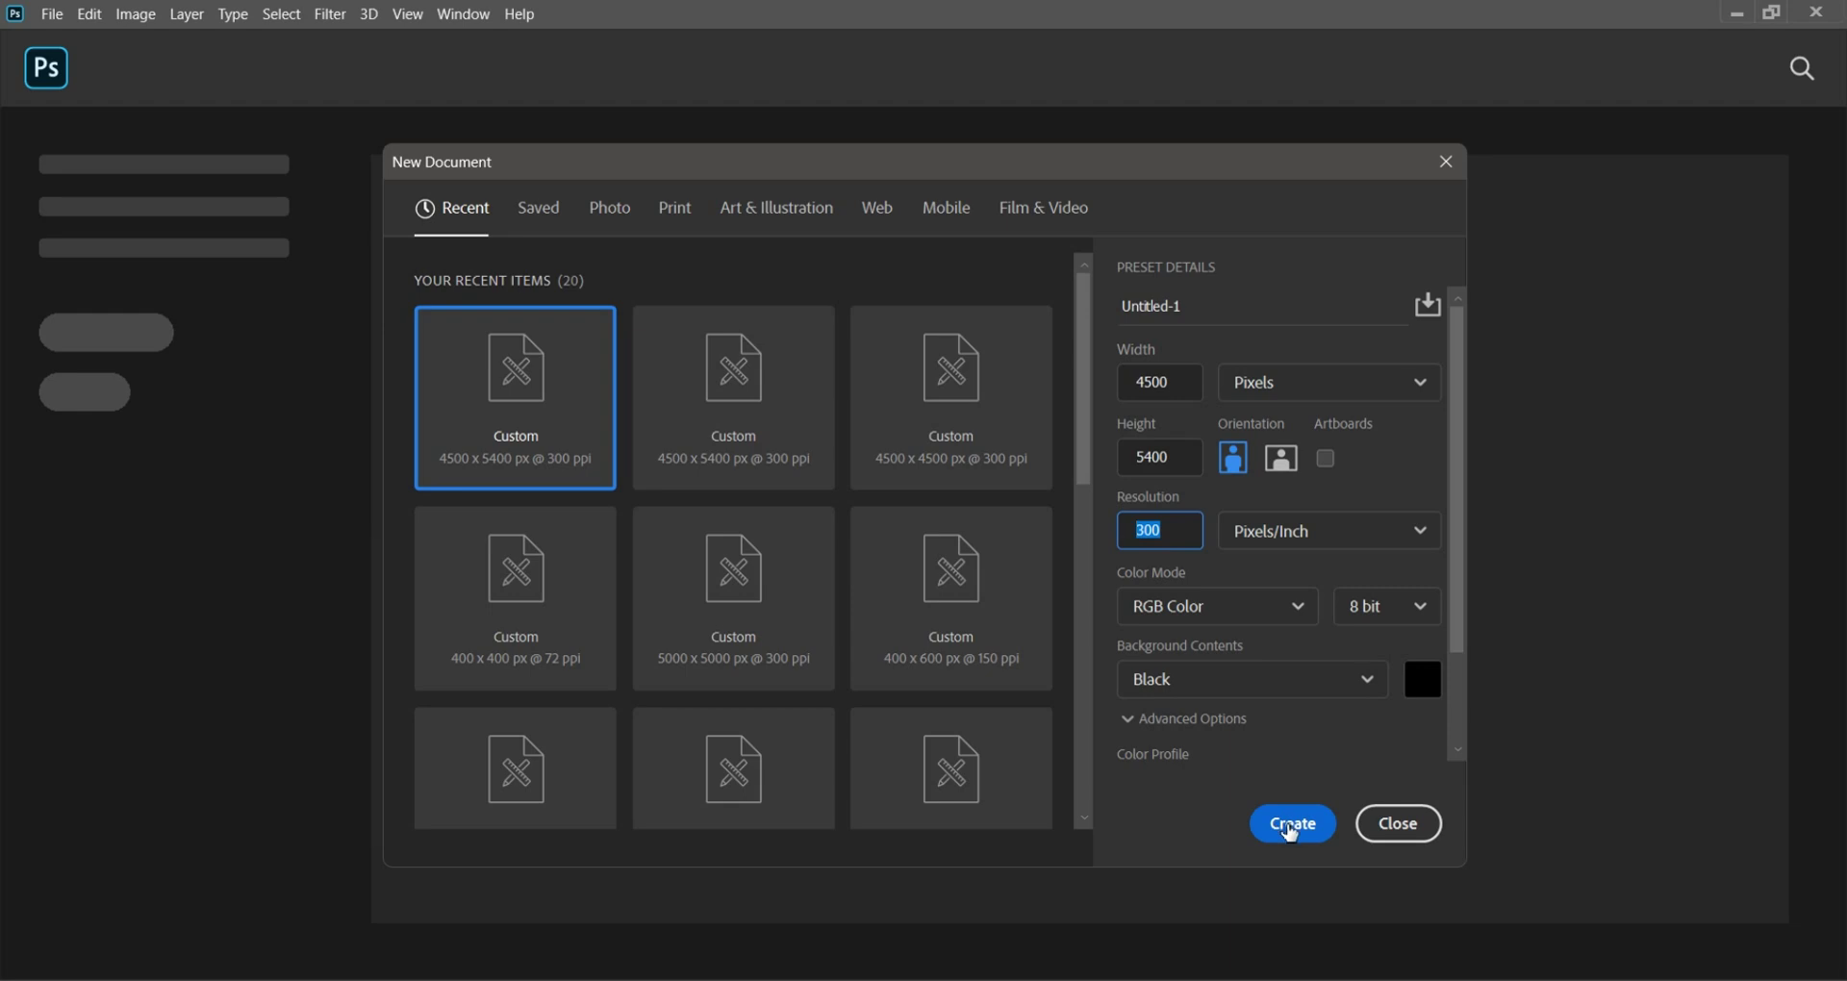
{"action": "left_click", "coordinate": [1292, 825]}
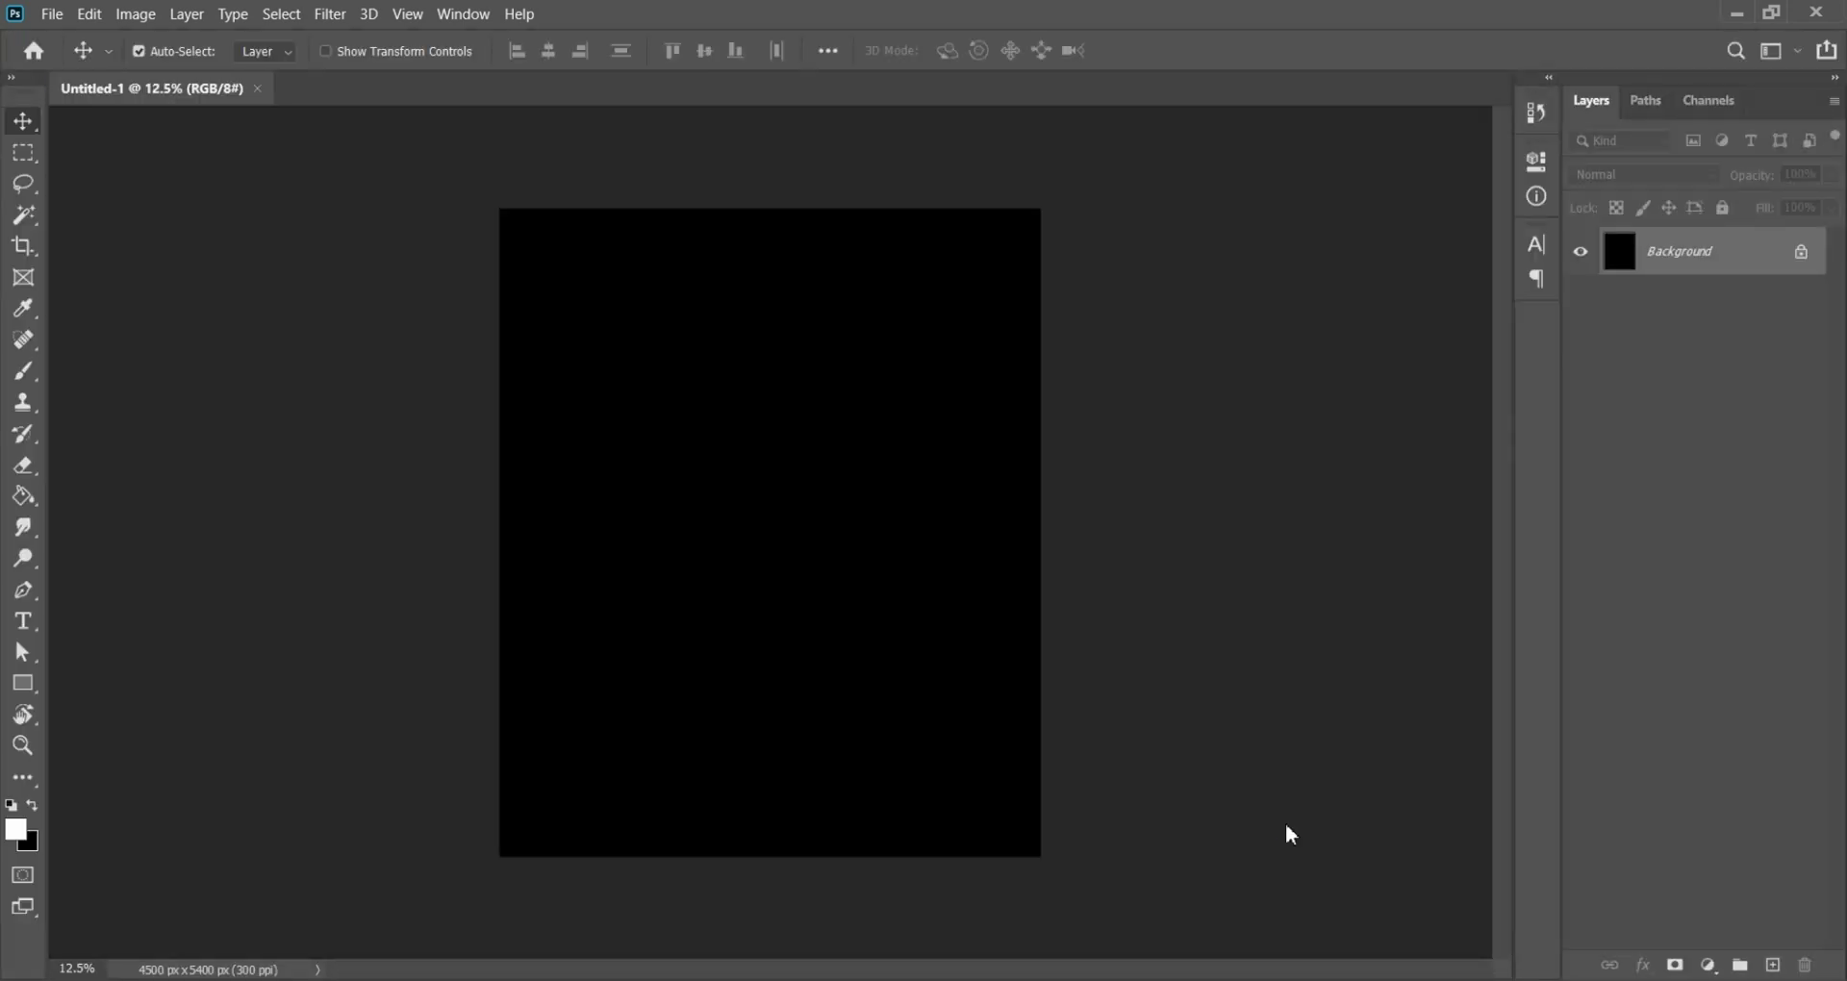
Step: Place the downloaded boombox image as an embedded file, enlarged to about 126% and moved up about 376 px
{"action": "left_click", "coordinate": [59, 19]}
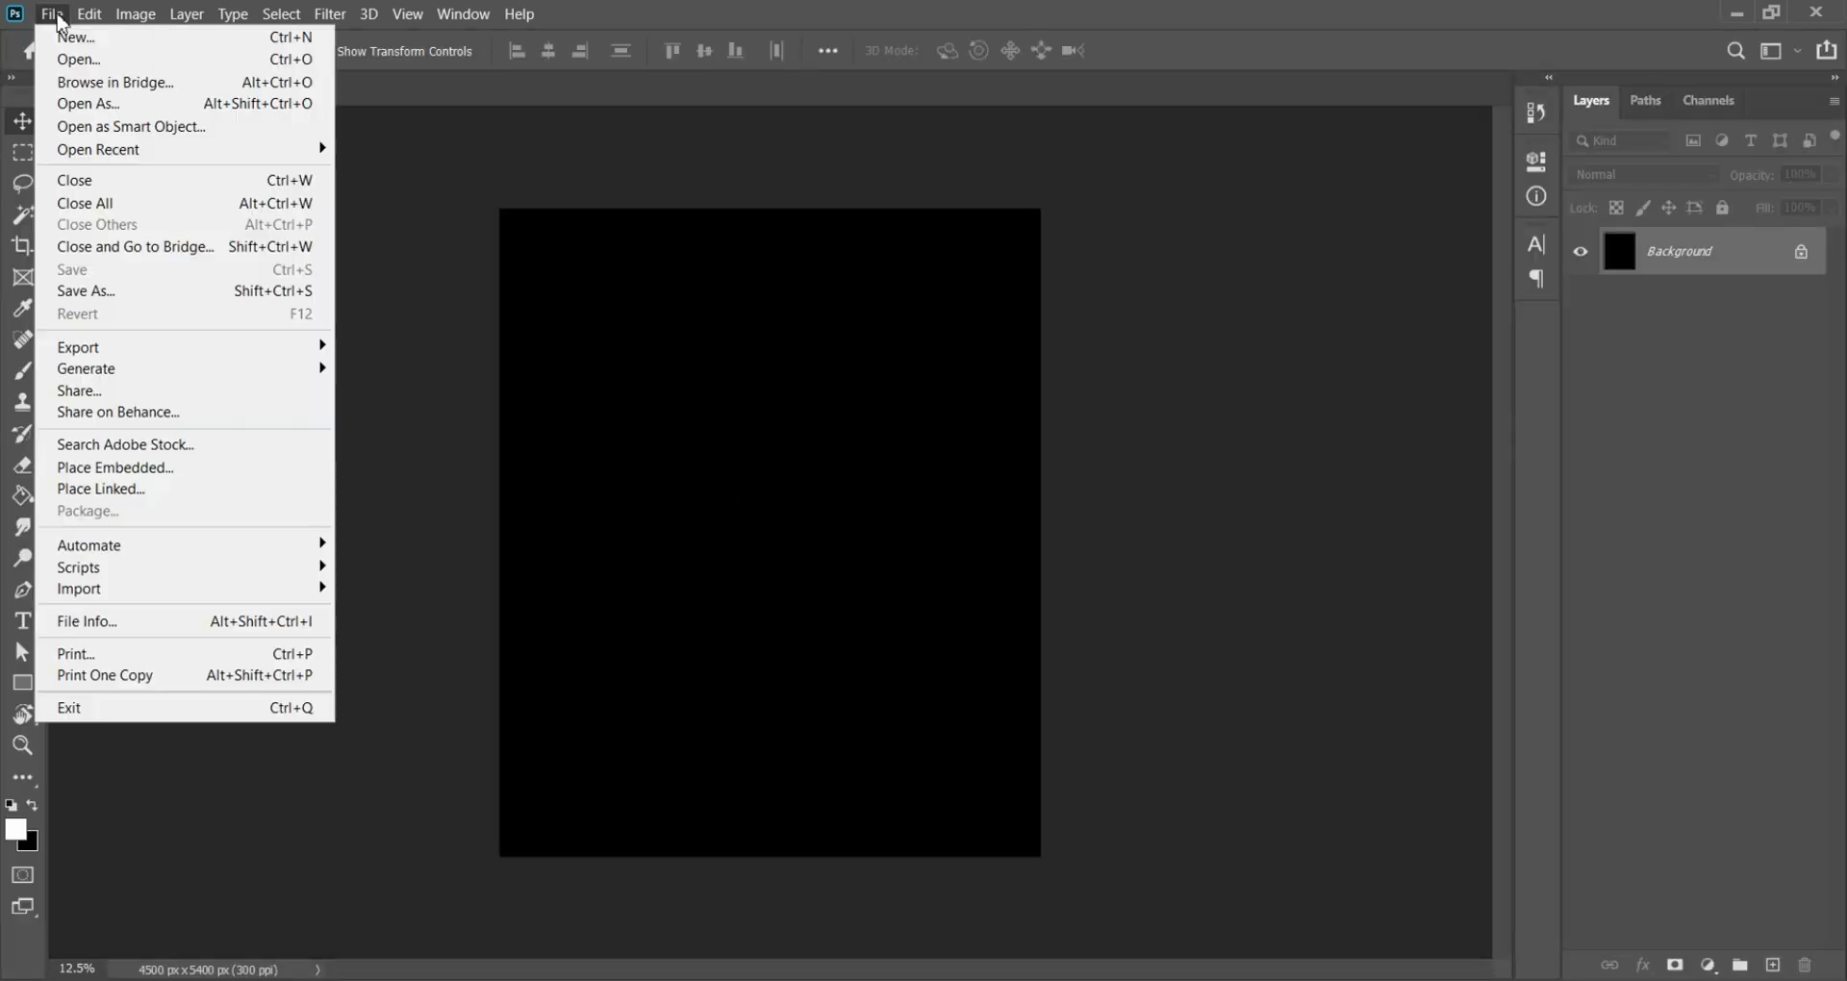
{"action": "left_click", "coordinate": [186, 473]}
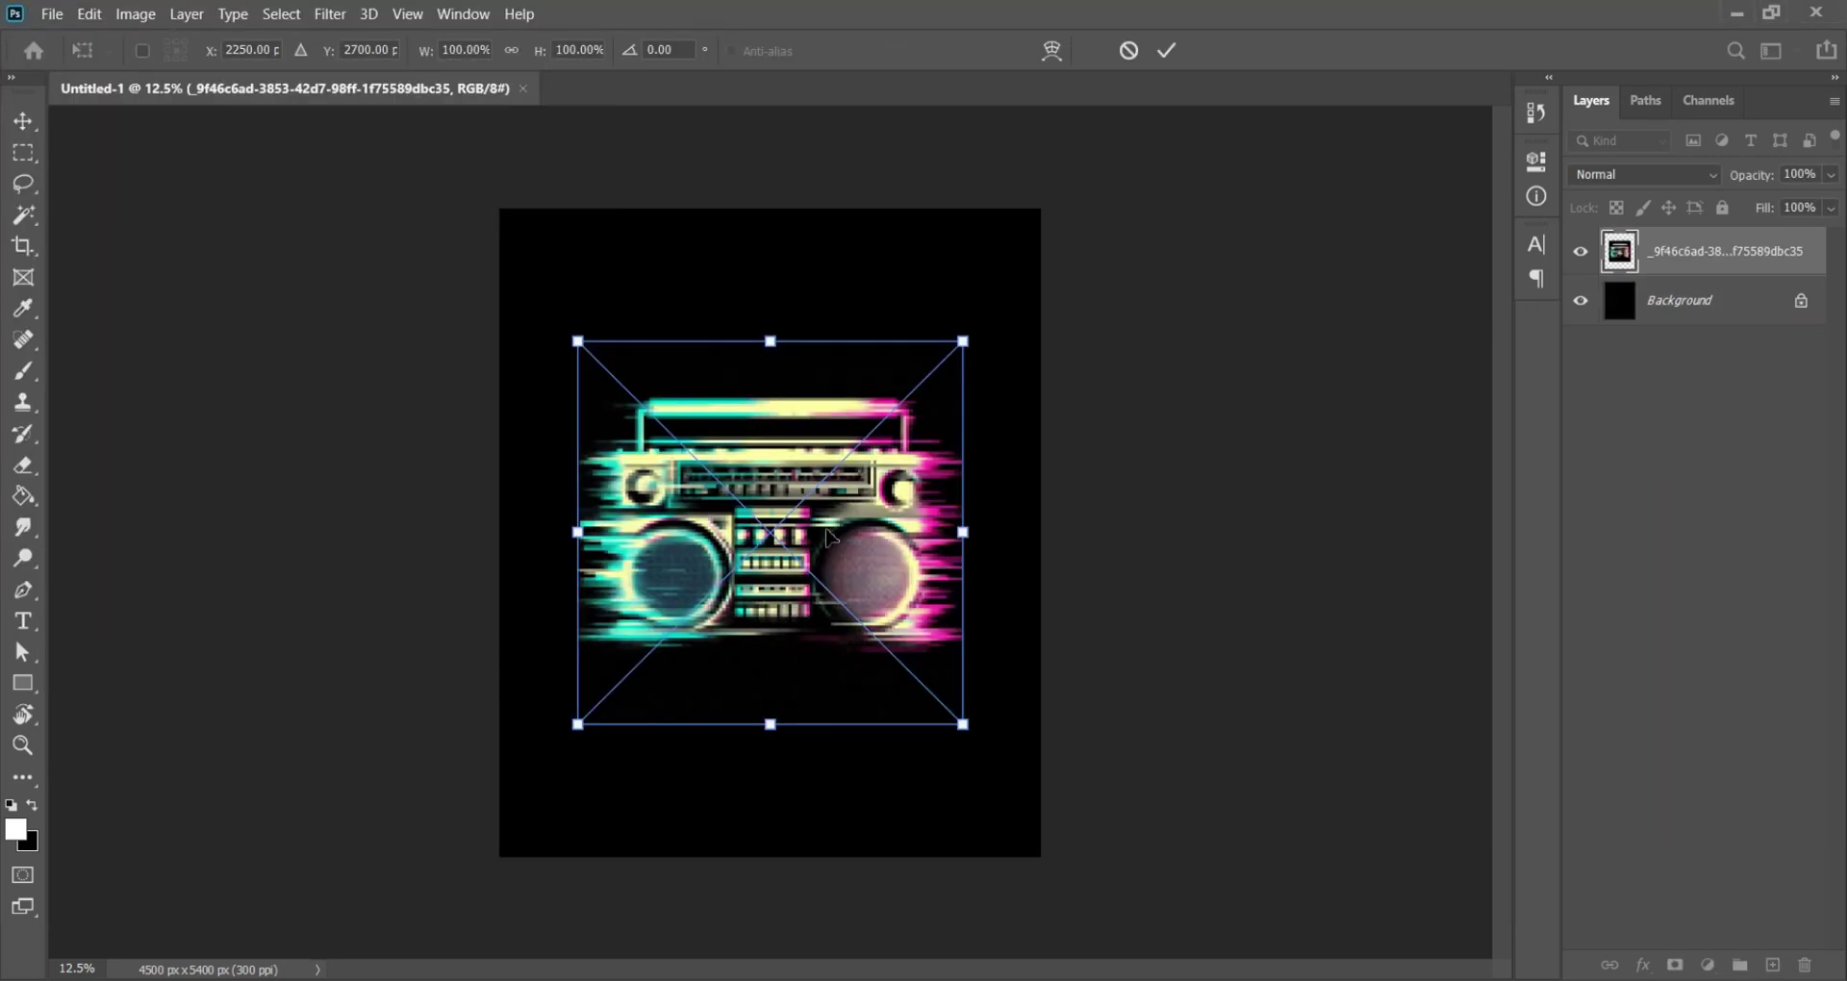
{"action": "left_click_drag", "start_coordinate": [979, 533], "coordinate": [1030, 536]}
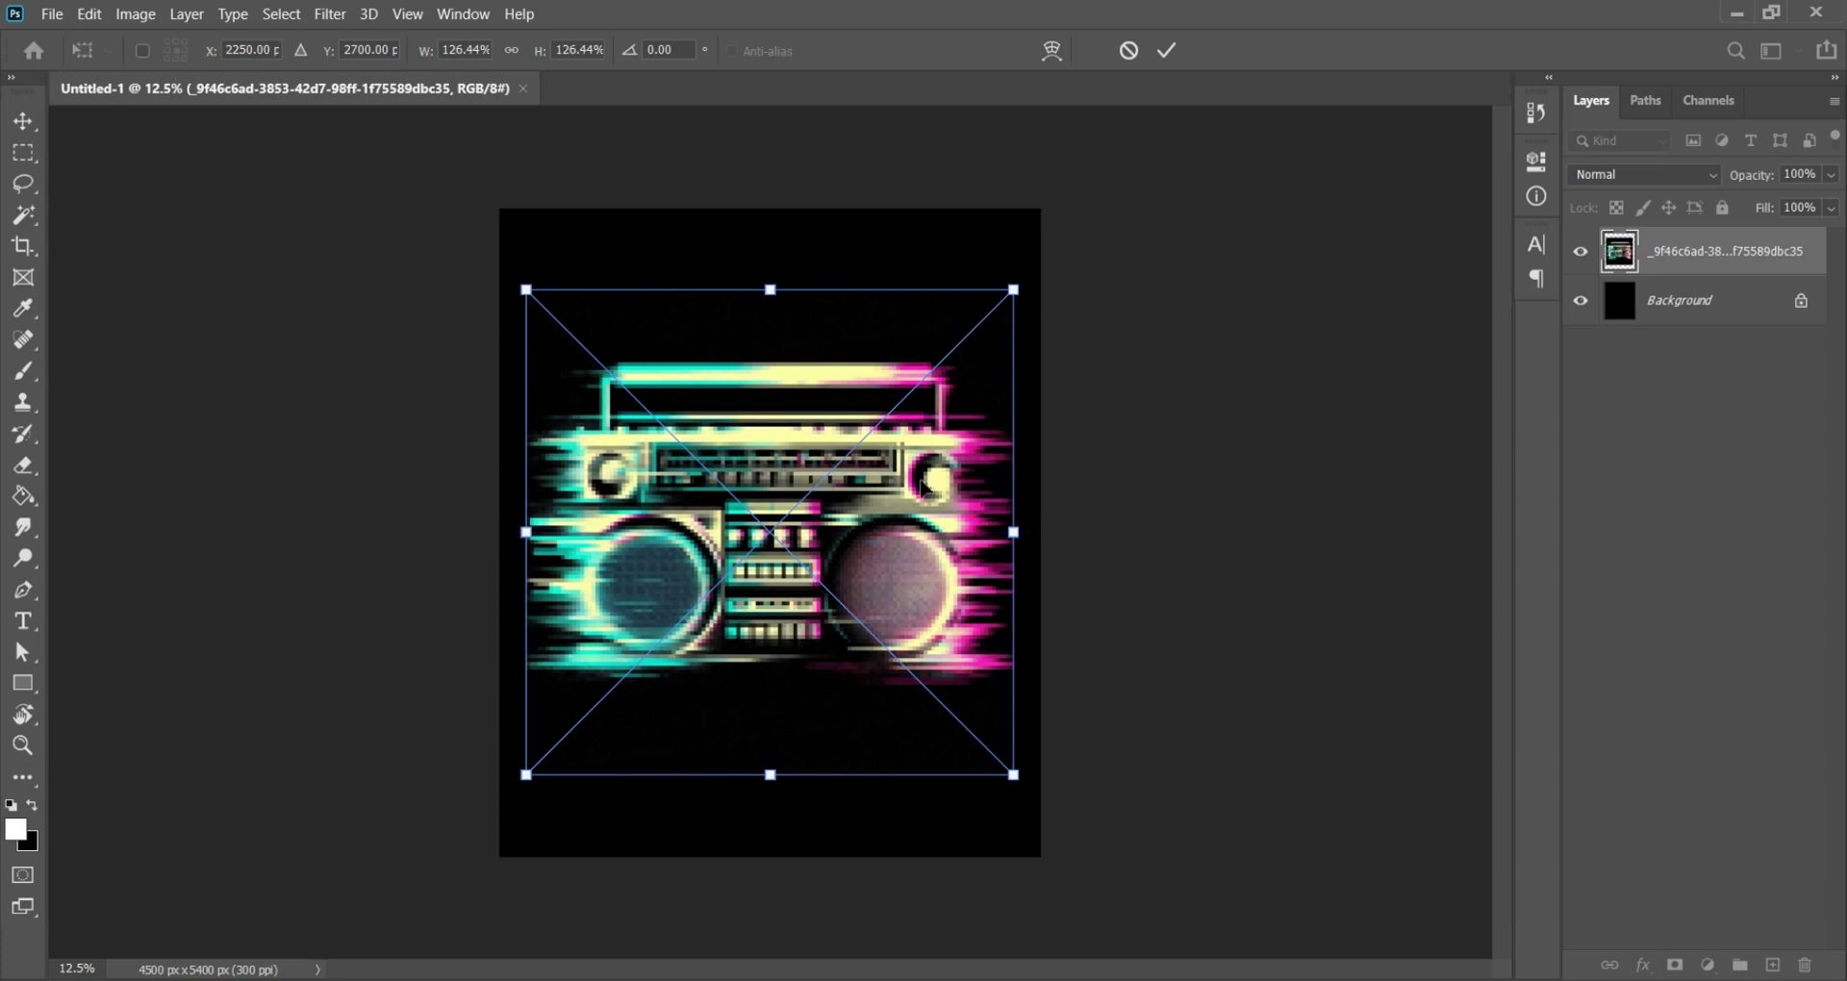
{"action": "left_click_drag", "start_coordinate": [886, 535], "coordinate": [886, 485]}
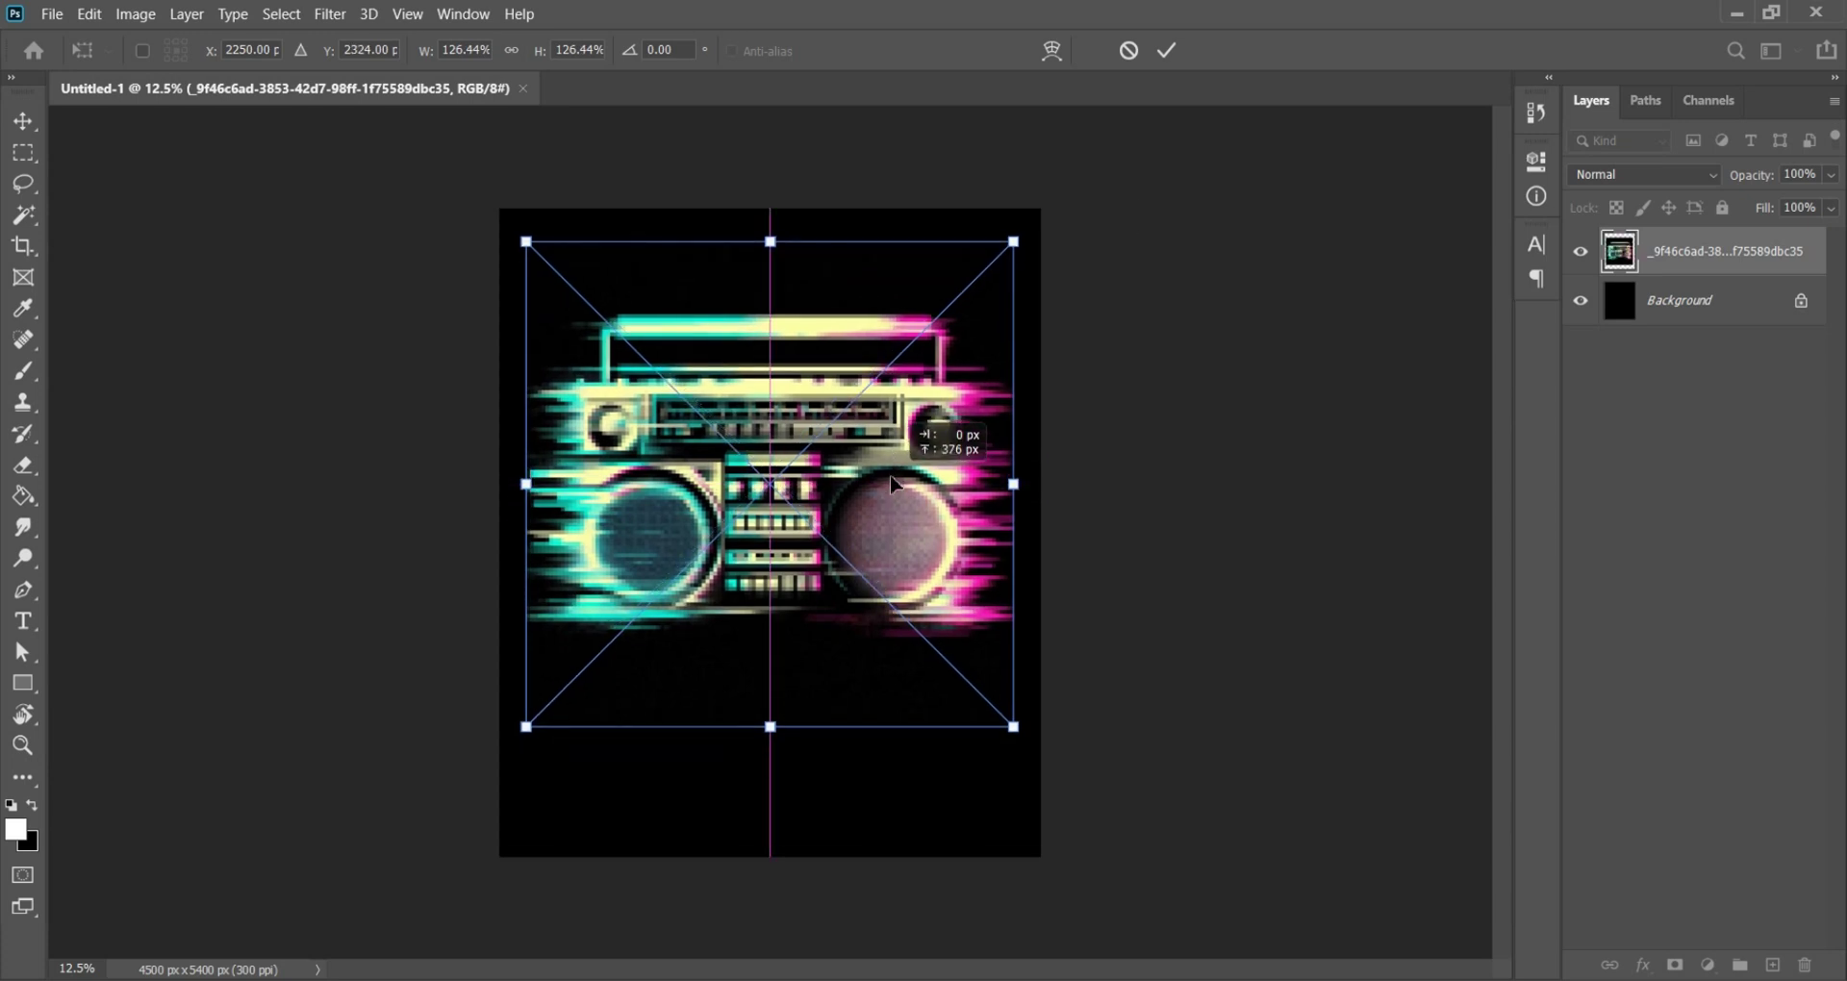
{"action": "left_click", "coordinate": [1168, 53]}
Step: Examine the placed boombox artwork's edges, halftone dots and glitch streaks for quality at close range
{"action": "scroll", "coordinate": [775, 448], "scroll_direction": "up", "scroll_amount": 3}
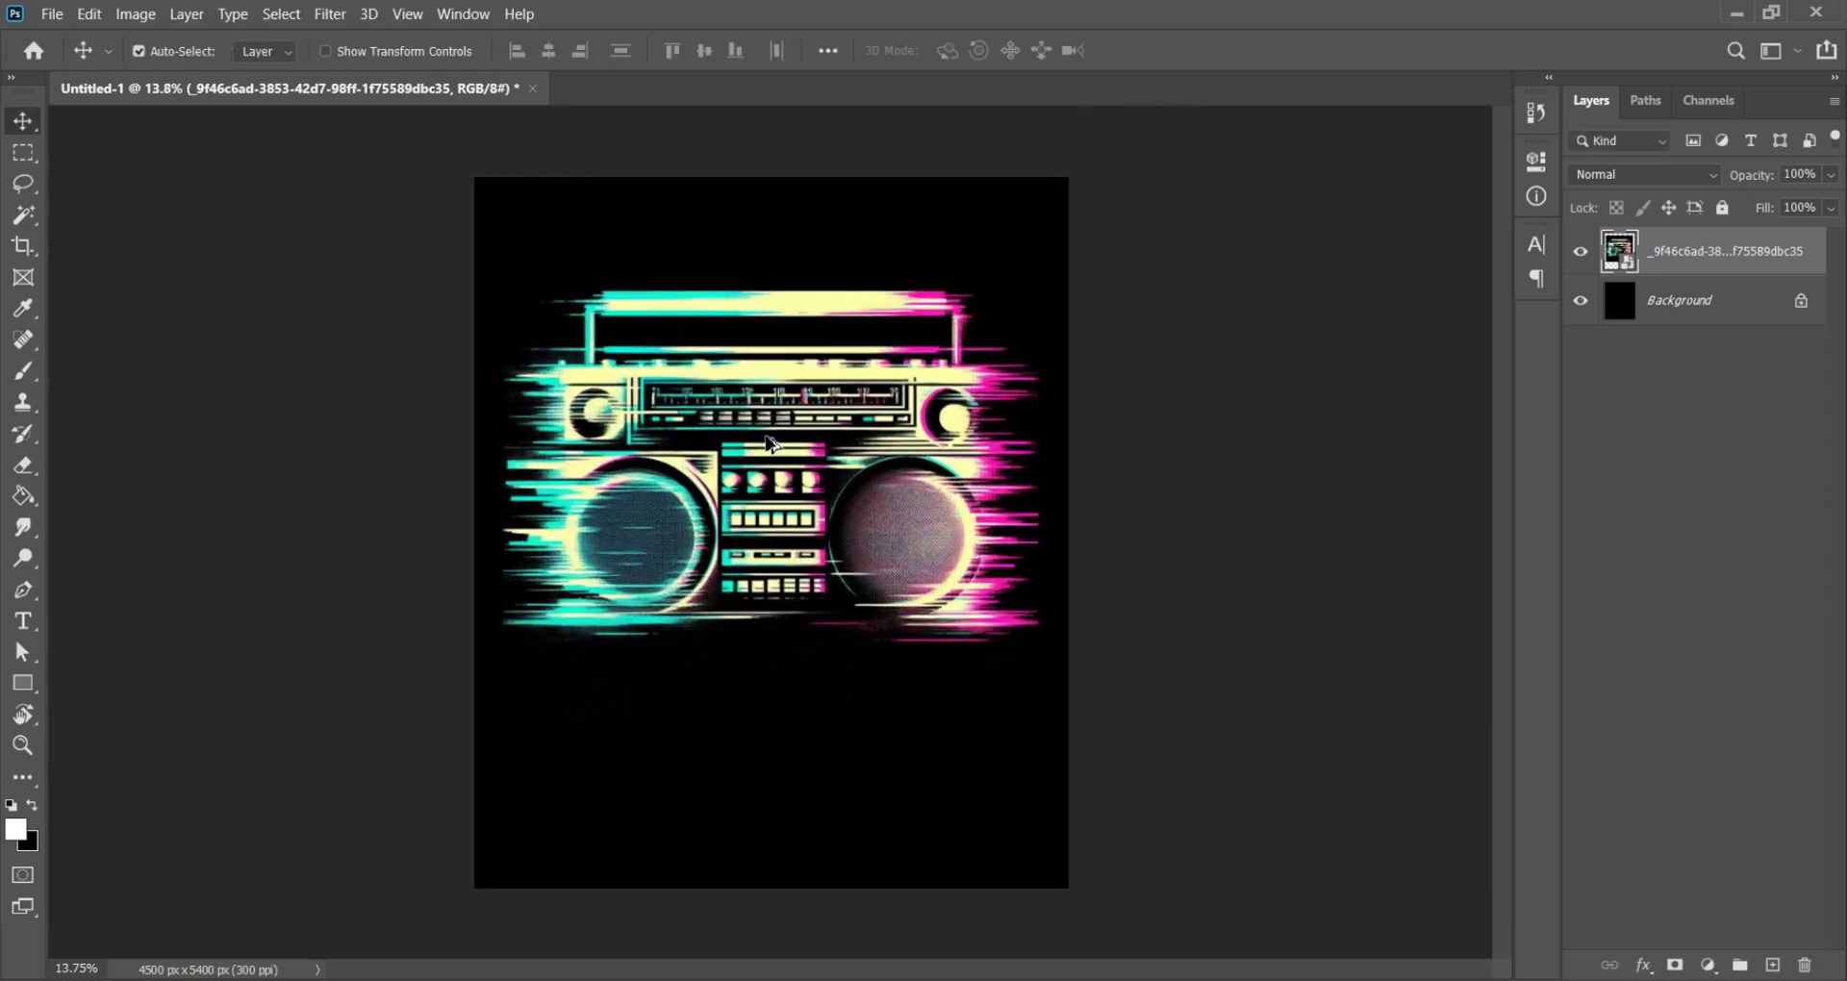
{"action": "scroll", "coordinate": [775, 447], "scroll_direction": "up", "scroll_amount": 6}
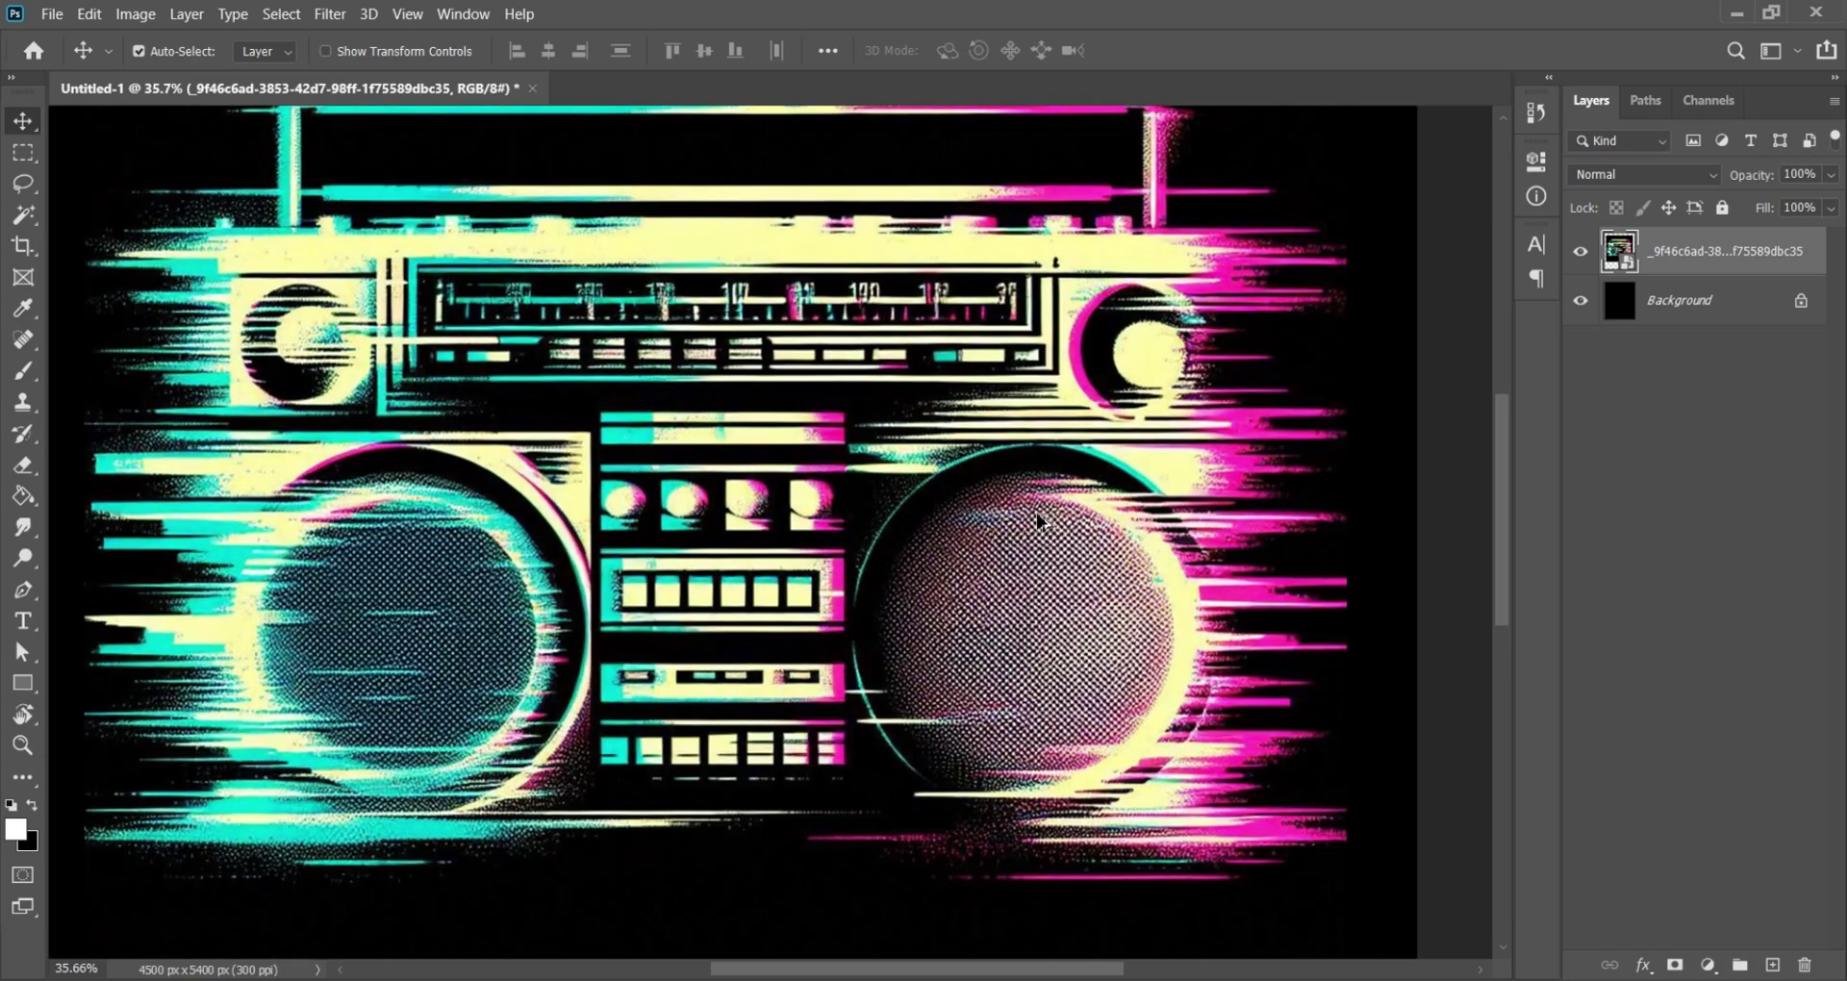
{"action": "scroll", "coordinate": [1039, 520], "scroll_direction": "up", "scroll_amount": 2}
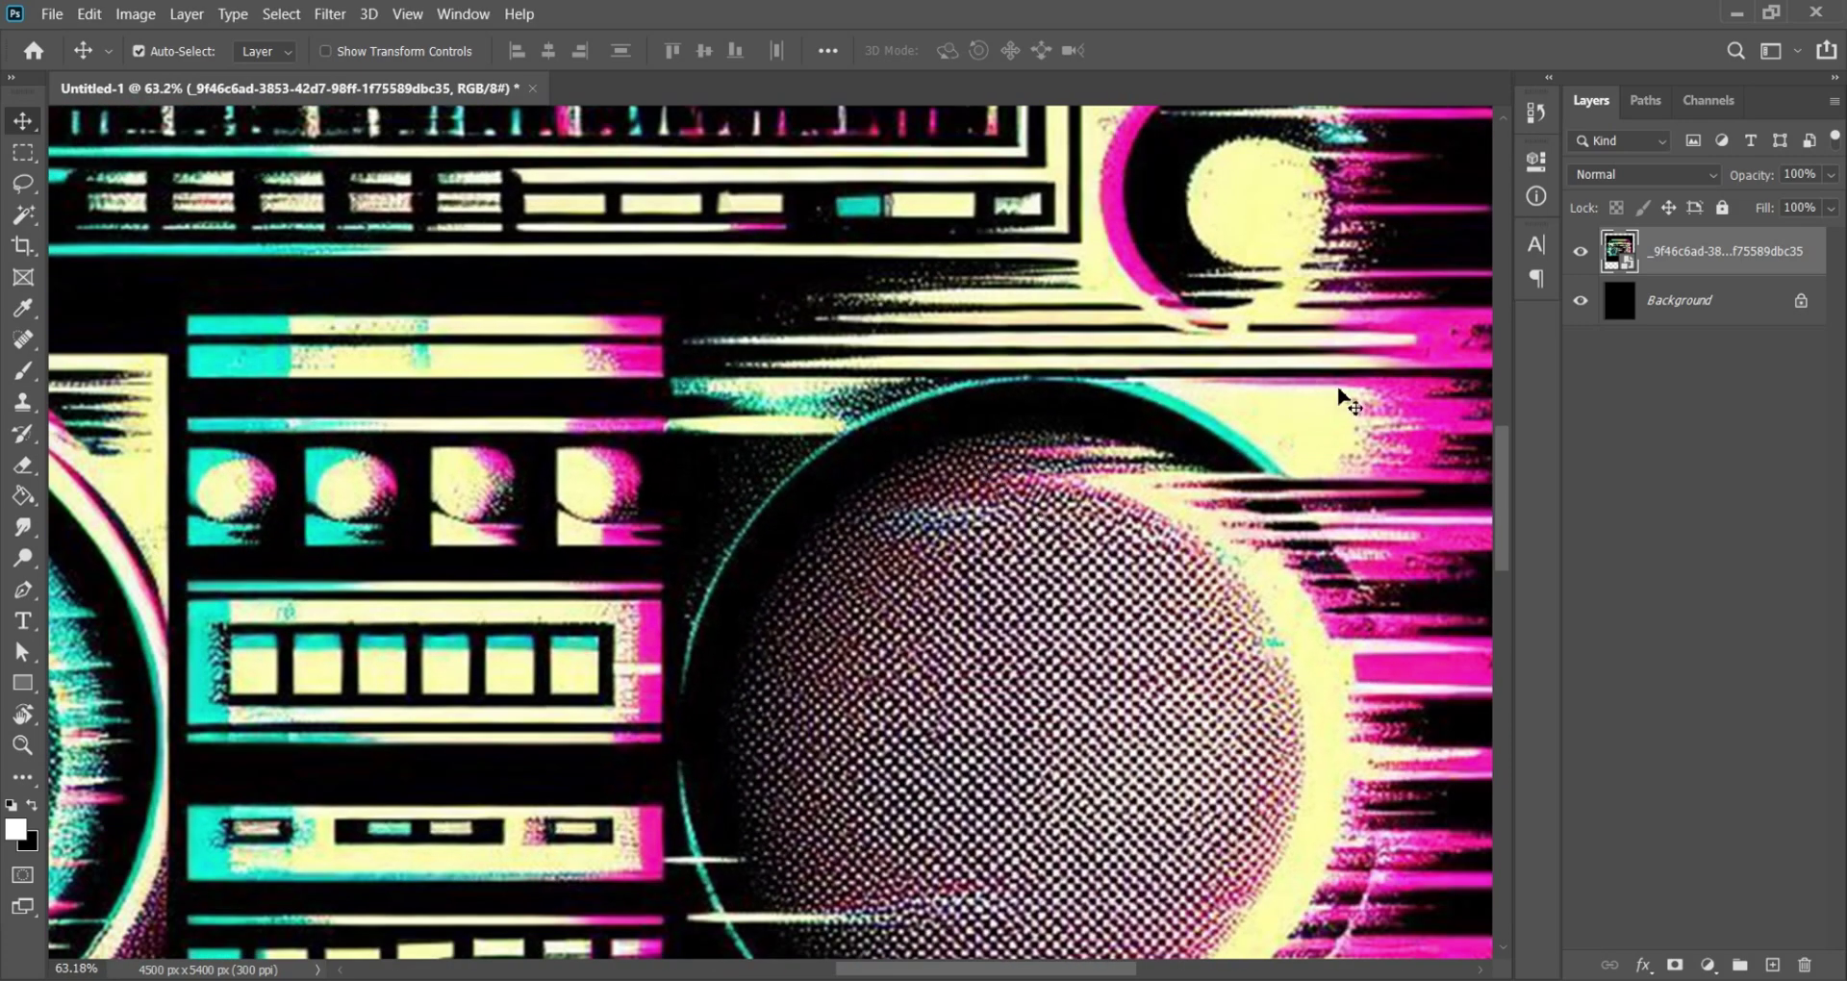
{"action": "scroll", "coordinate": [1379, 344], "scroll_direction": "up", "scroll_amount": 6}
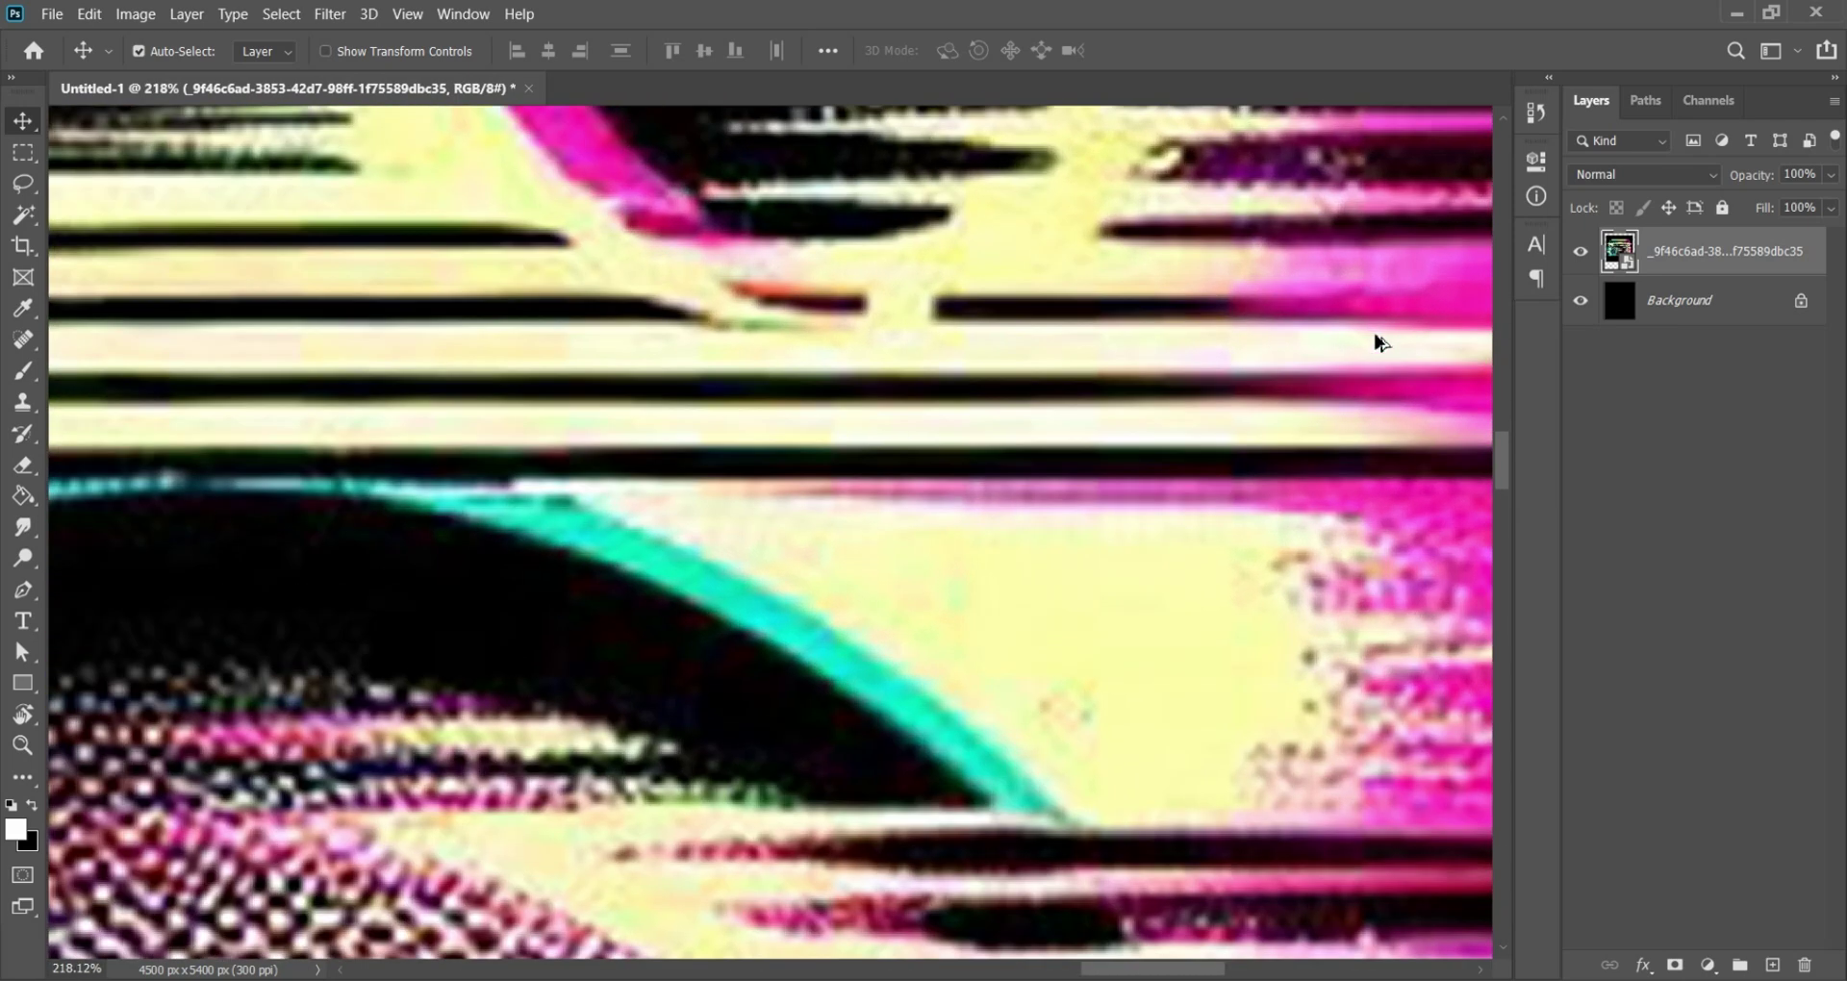
{"action": "scroll", "coordinate": [1378, 347], "scroll_direction": "down", "scroll_amount": 6}
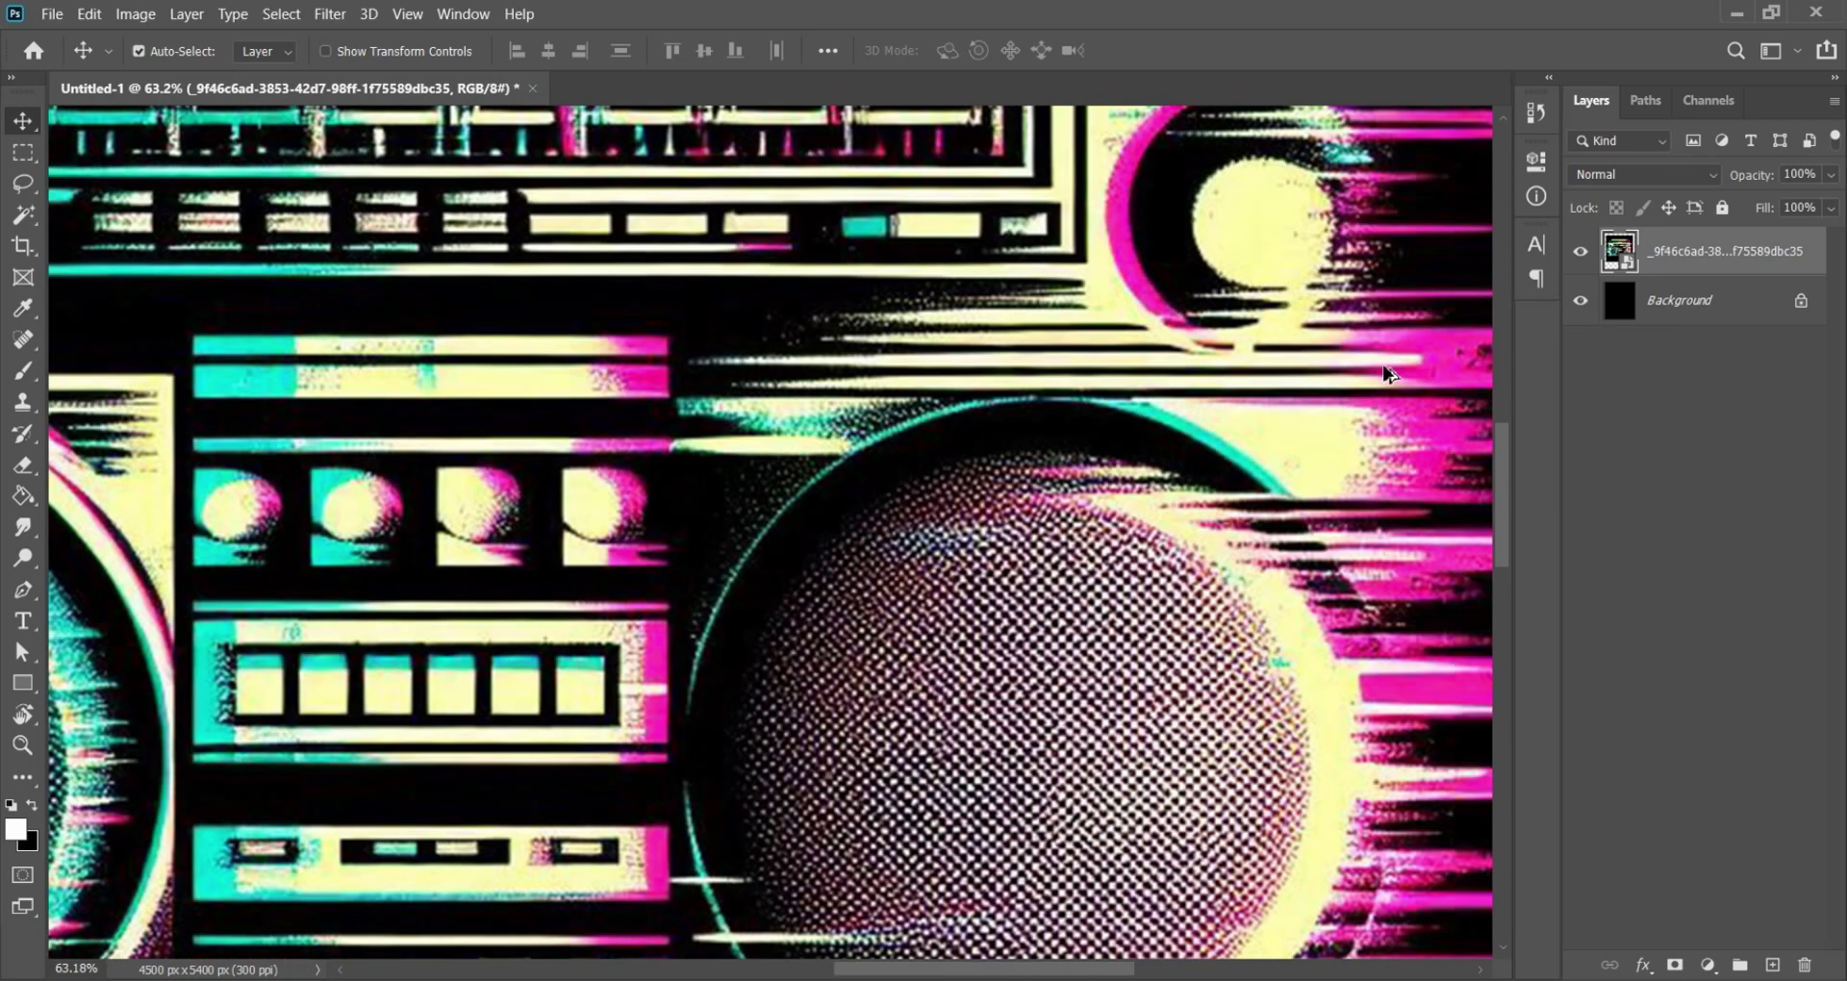
{"action": "scroll", "coordinate": [1385, 377], "scroll_direction": "down", "scroll_amount": 4}
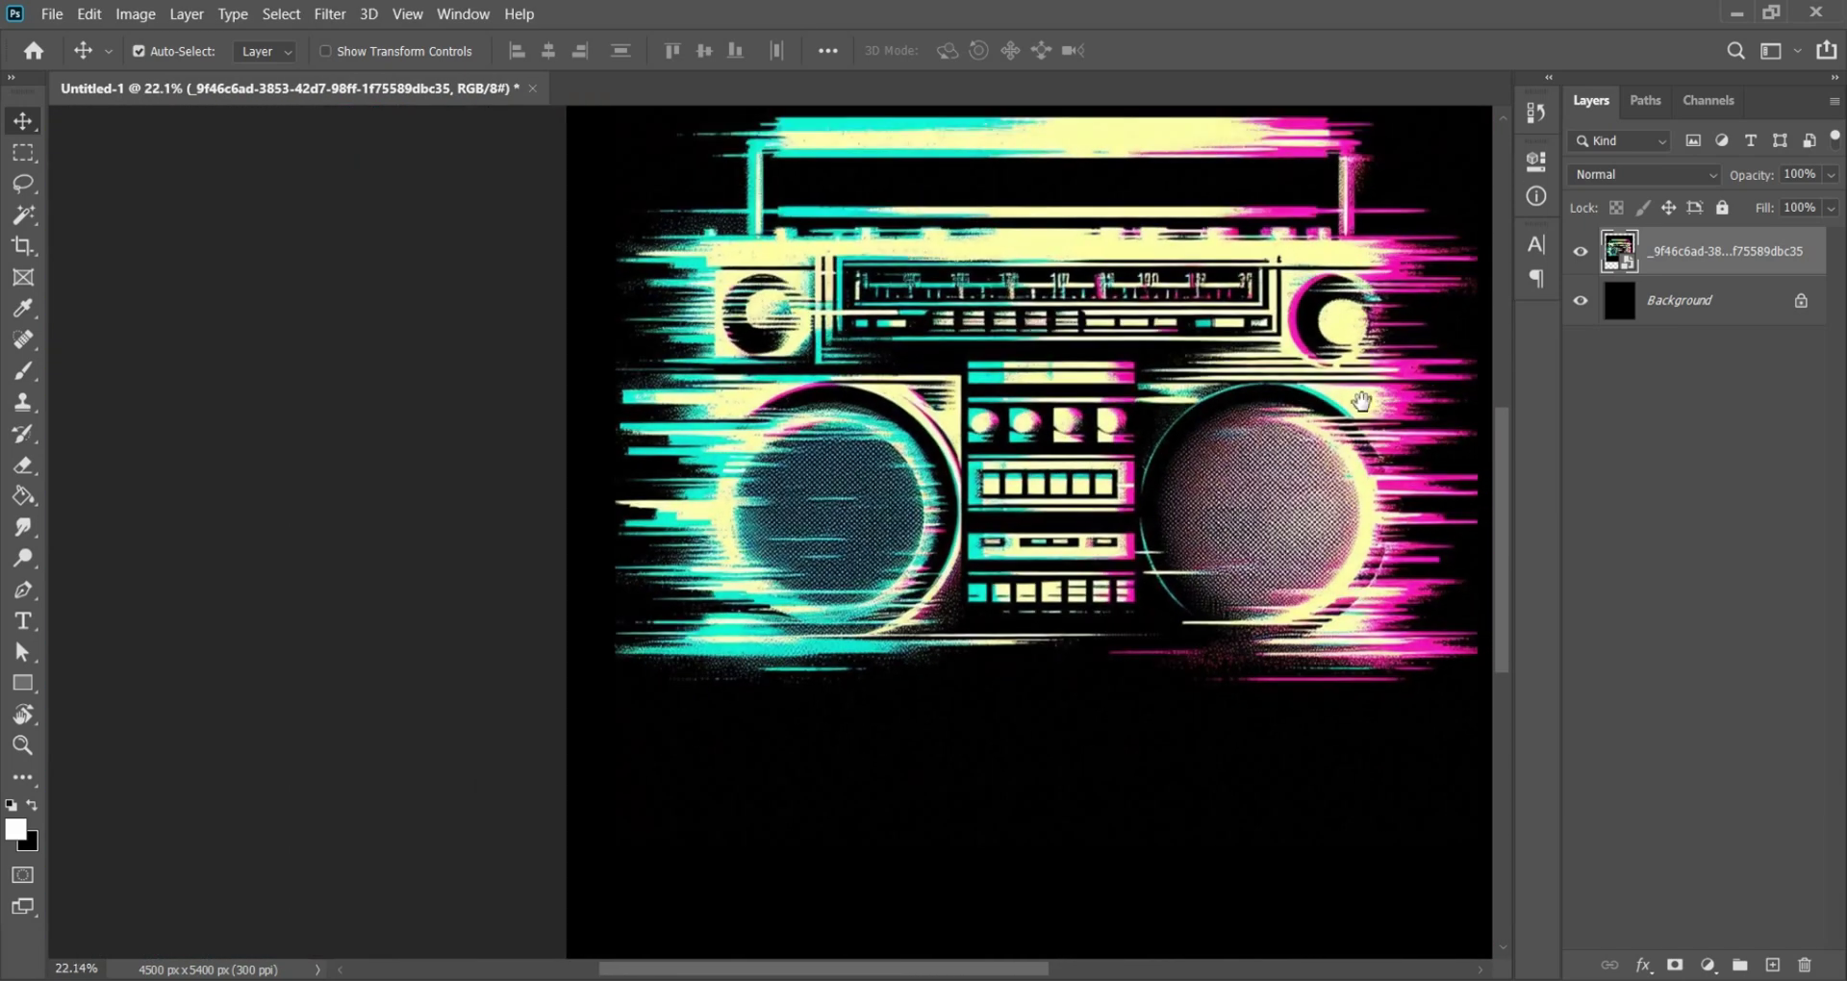
{"action": "left_click_drag", "start_coordinate": [1361, 402], "coordinate": [1217, 630]}
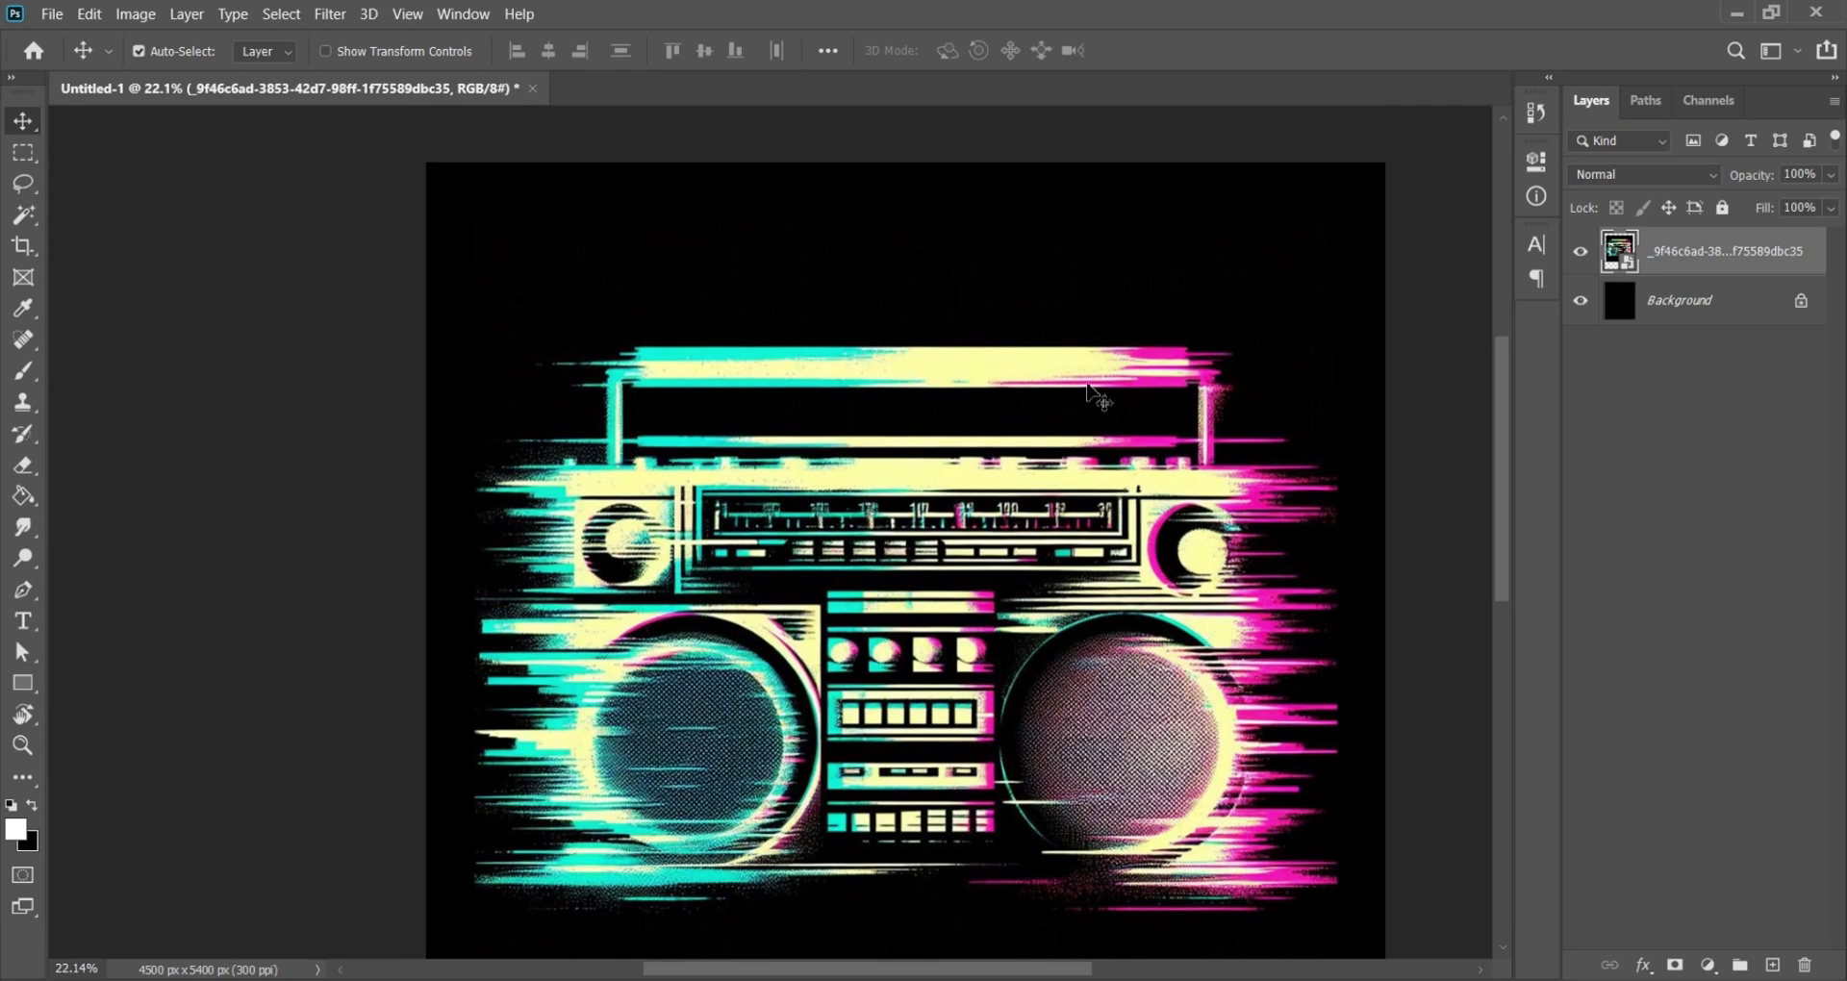
{"action": "left_click_drag", "start_coordinate": [1090, 392], "coordinate": [1085, 371]}
{"action": "scroll", "coordinate": [1164, 478], "scroll_direction": "up", "scroll_amount": 1}
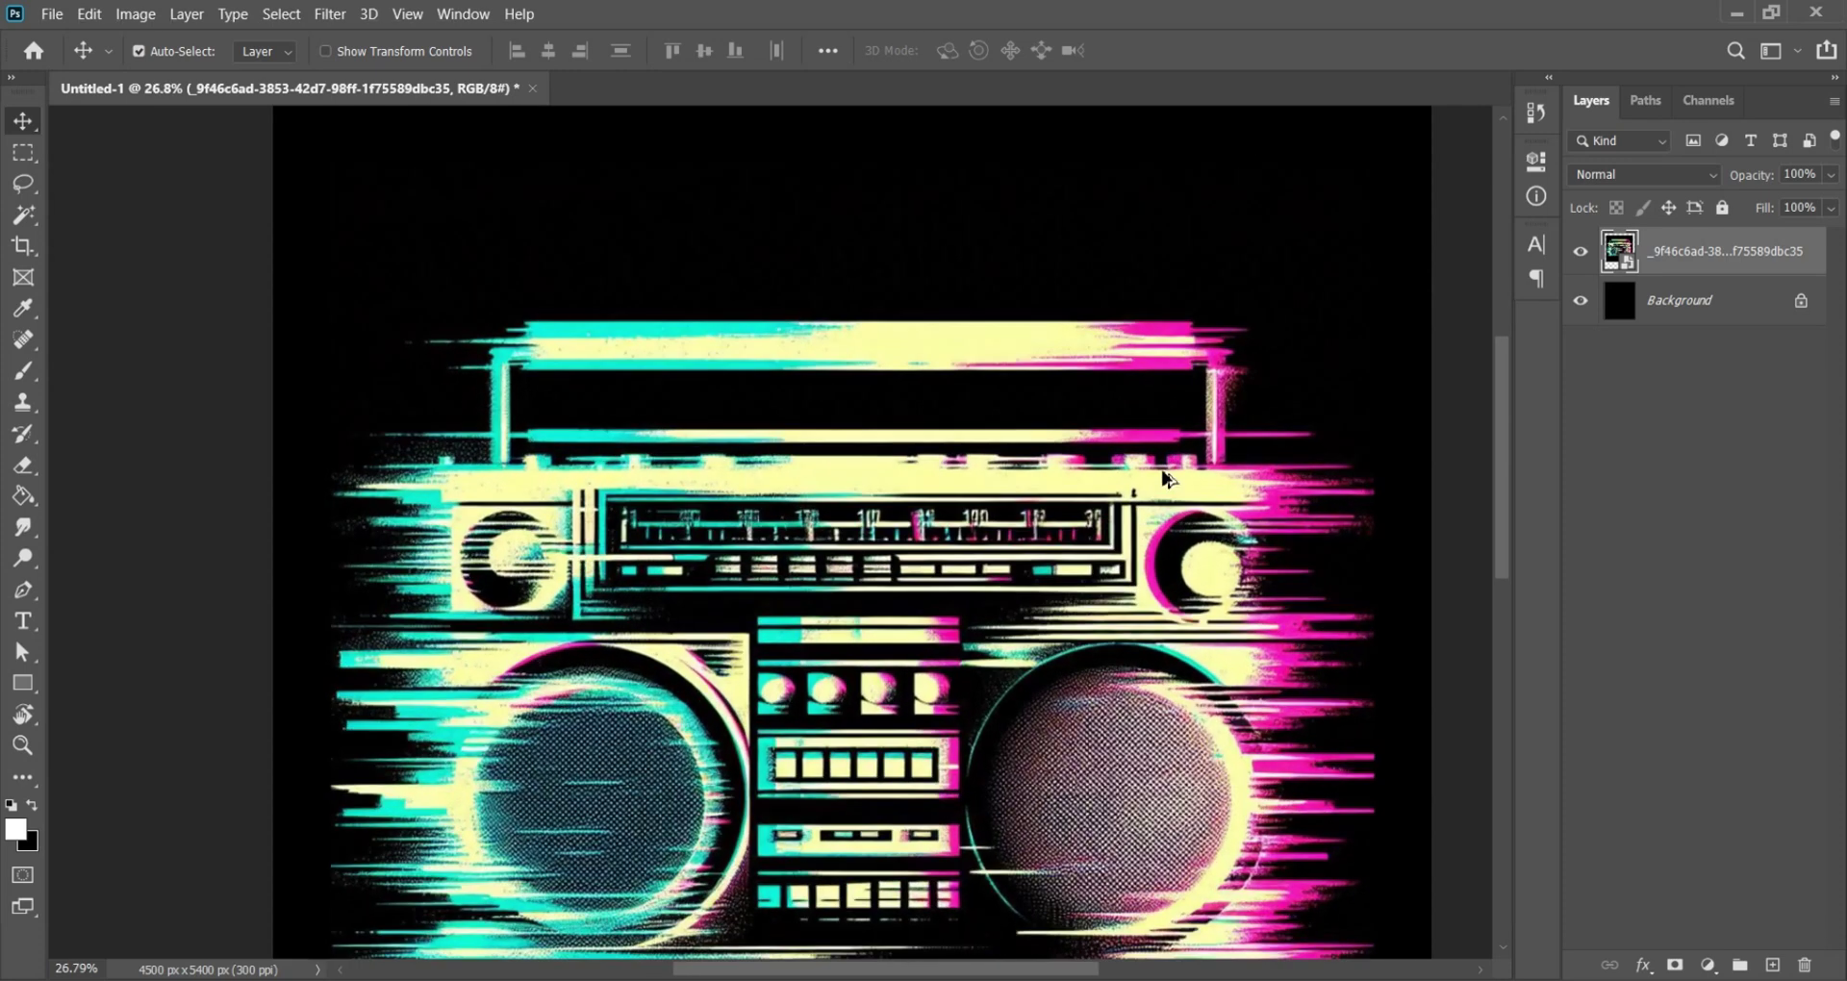
{"action": "scroll", "coordinate": [1164, 478], "scroll_direction": "up", "scroll_amount": 1}
{"action": "scroll", "coordinate": [1164, 479], "scroll_direction": "down", "scroll_amount": 2}
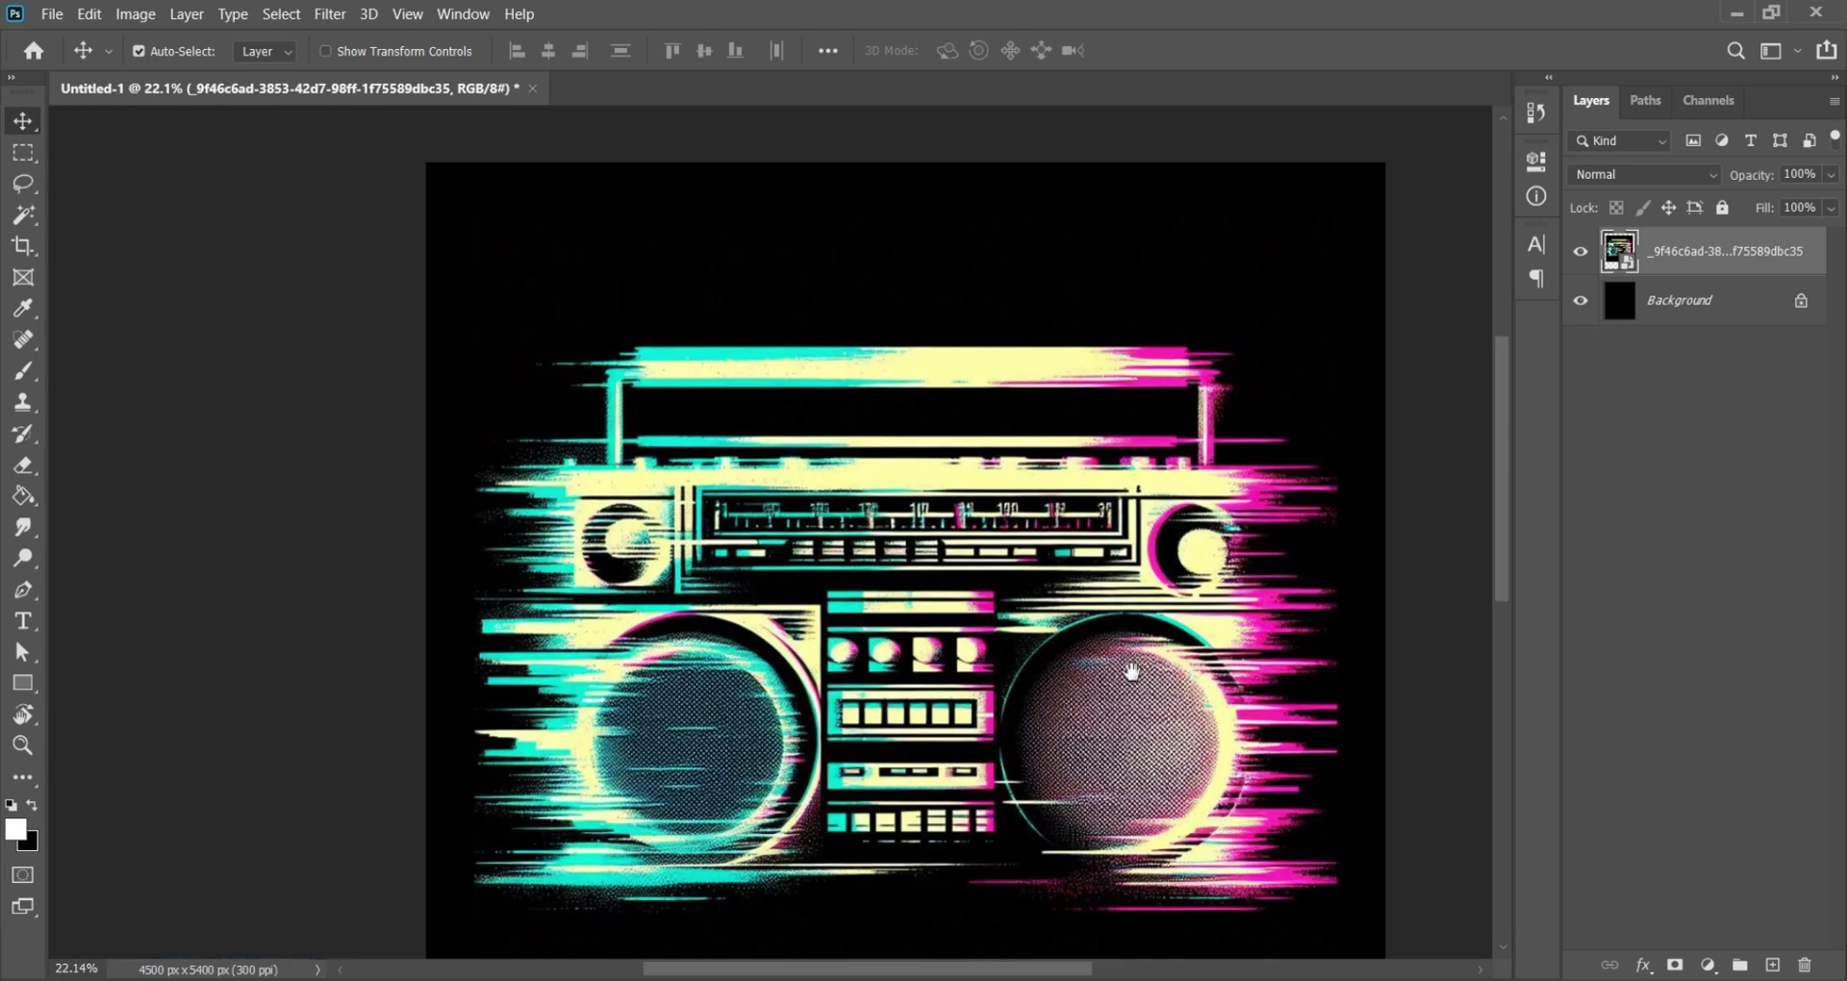
{"action": "left_click_drag", "start_coordinate": [1131, 671], "coordinate": [1105, 583]}
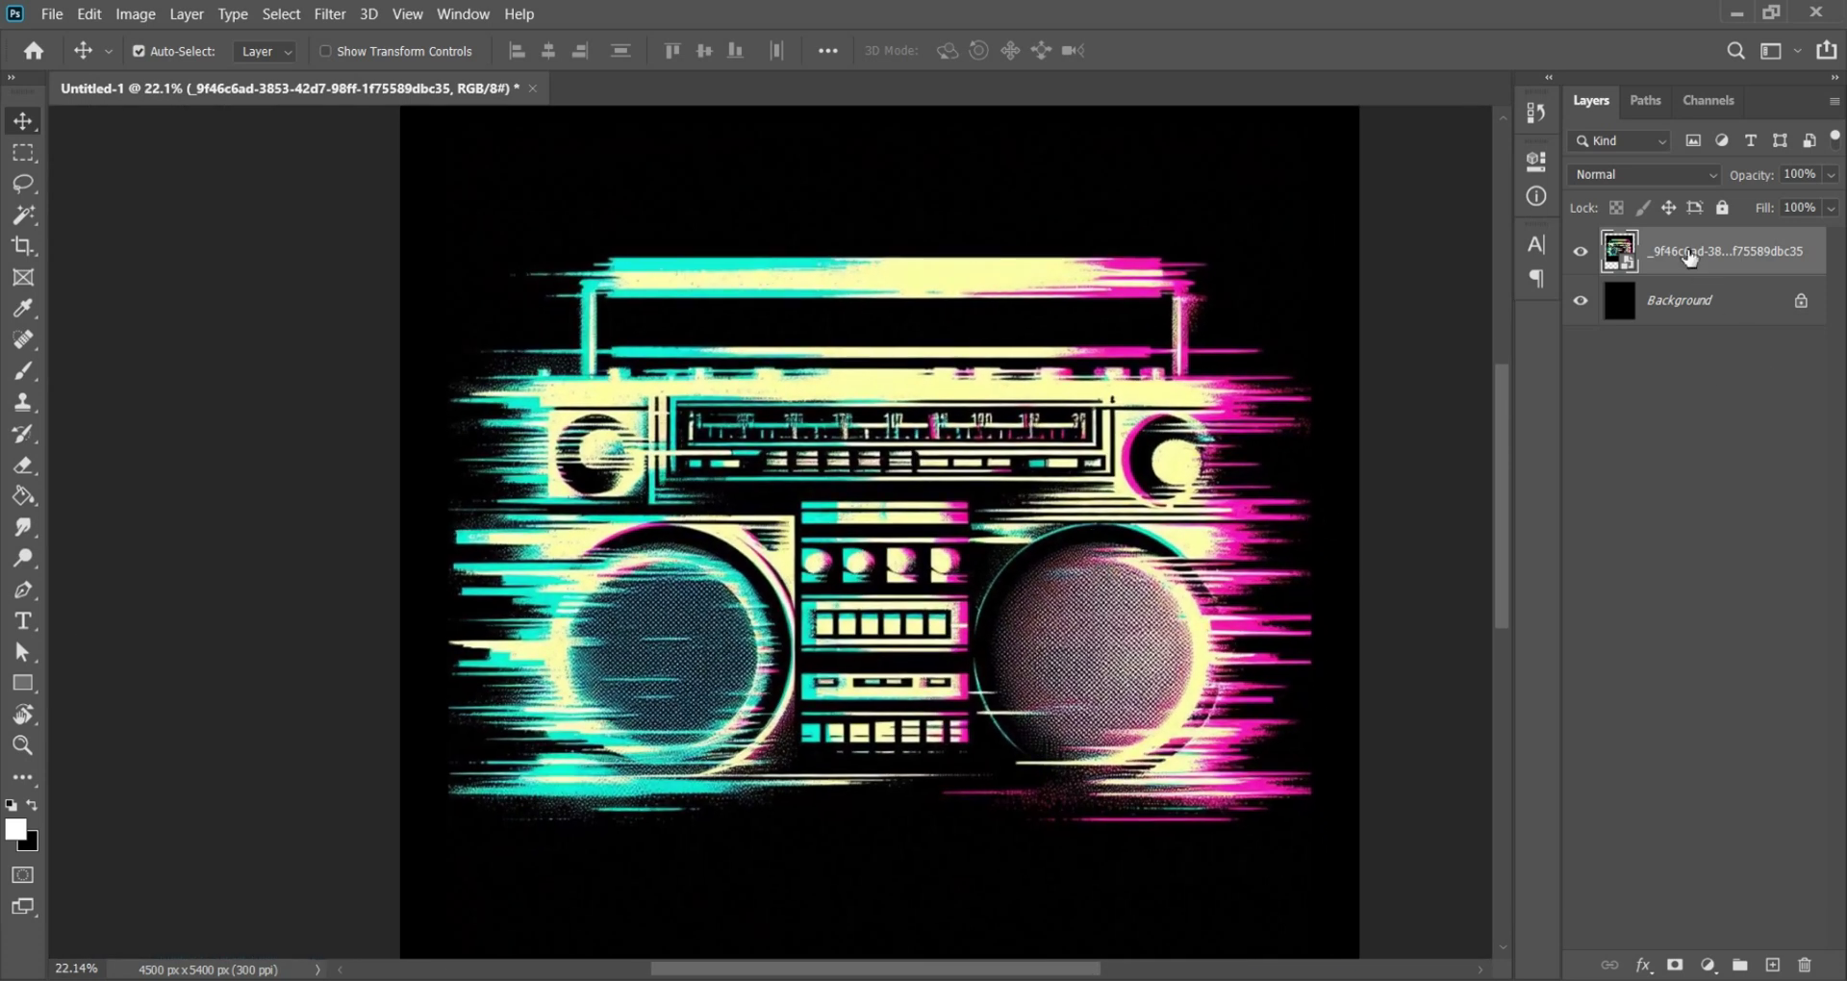
Step: Rasterize the boombox image layer and hide the Background layer
{"action": "right_click", "coordinate": [1690, 258]}
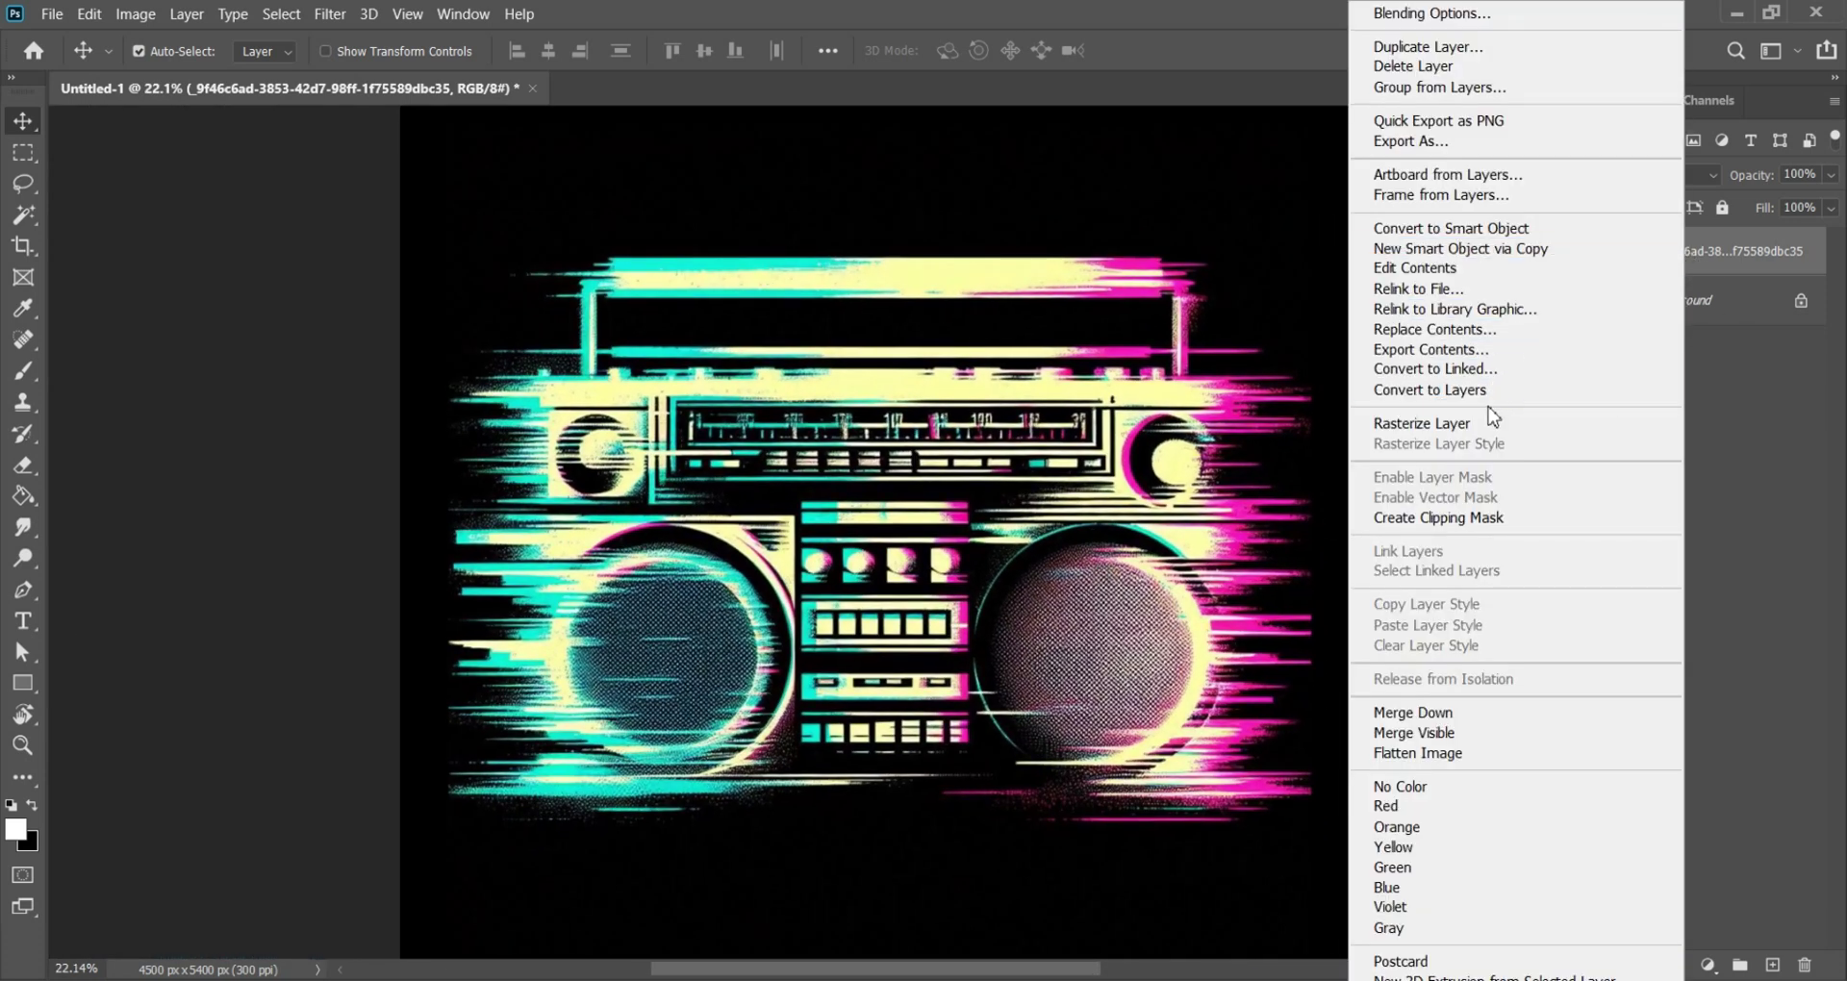
{"action": "left_click", "coordinate": [1468, 426]}
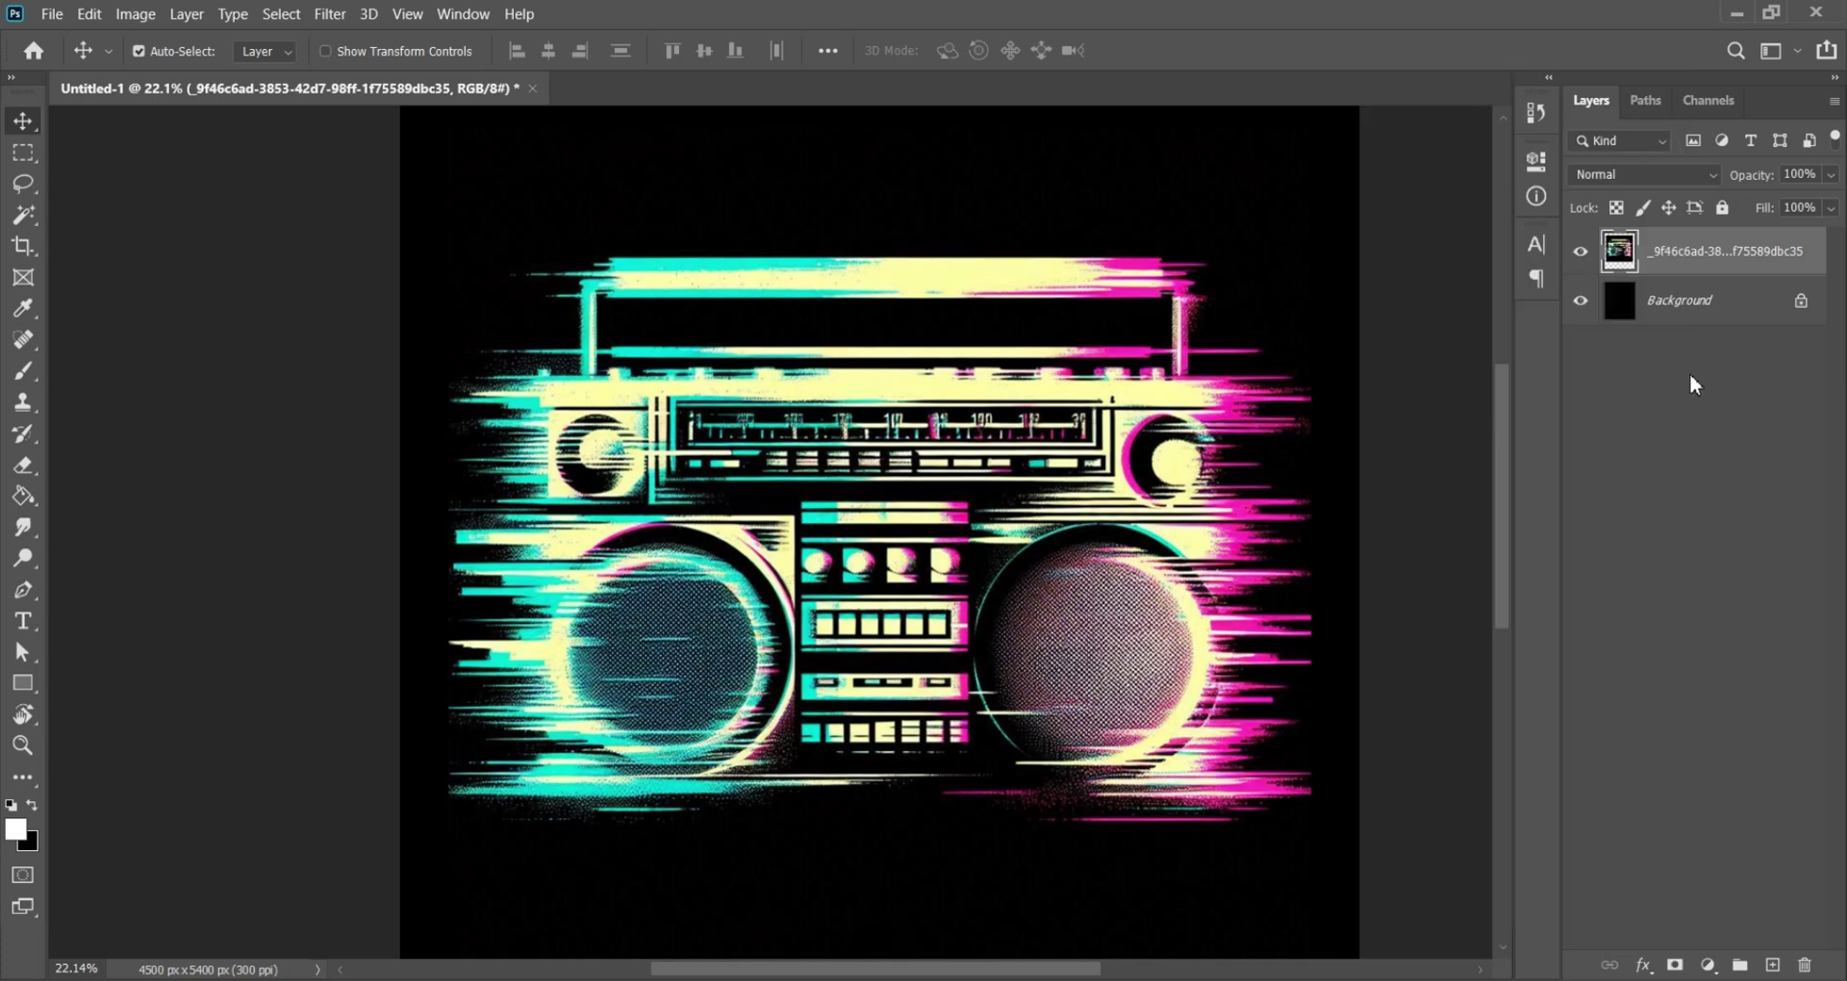
{"action": "left_click", "coordinate": [1581, 304]}
{"action": "scroll", "coordinate": [1203, 450], "scroll_direction": "down", "scroll_amount": 2}
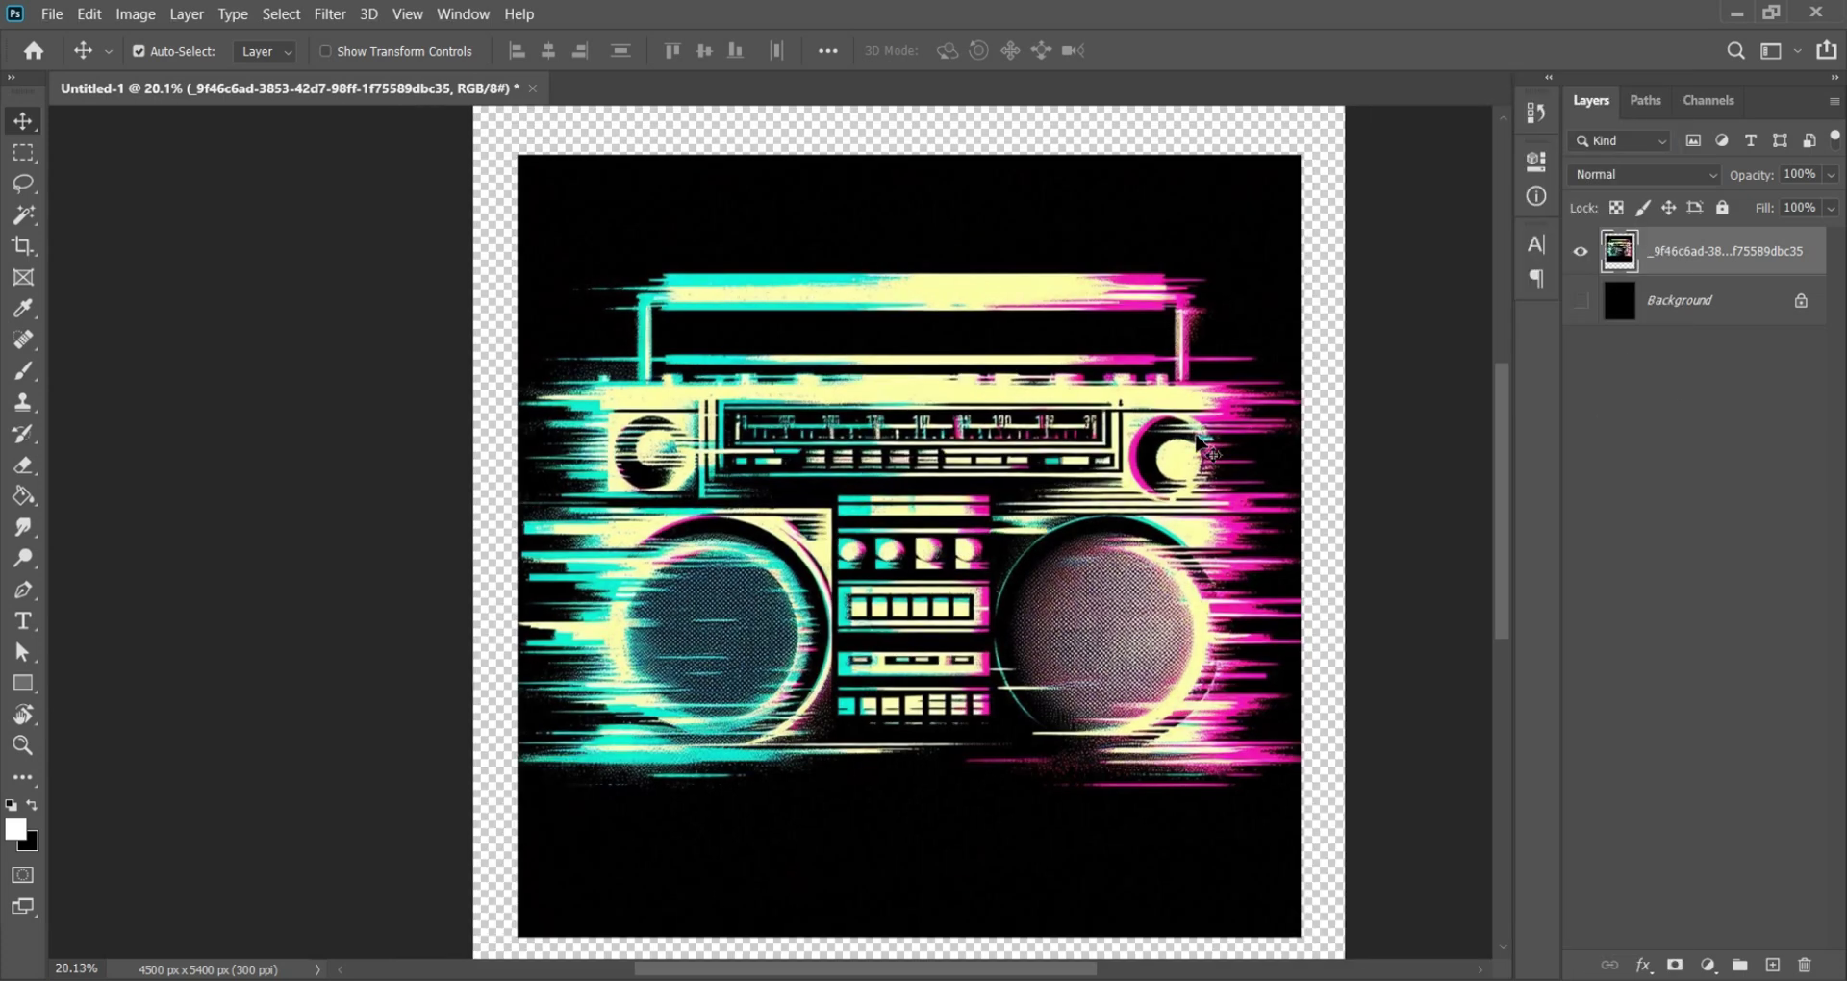
{"action": "scroll", "coordinate": [1202, 450], "scroll_direction": "up", "scroll_amount": 1}
Step: Select all the black on the boombox layer with the Magic Wand at tolerance 100, non-contiguous, delete it and deselect
{"action": "left_click", "coordinate": [32, 217]}
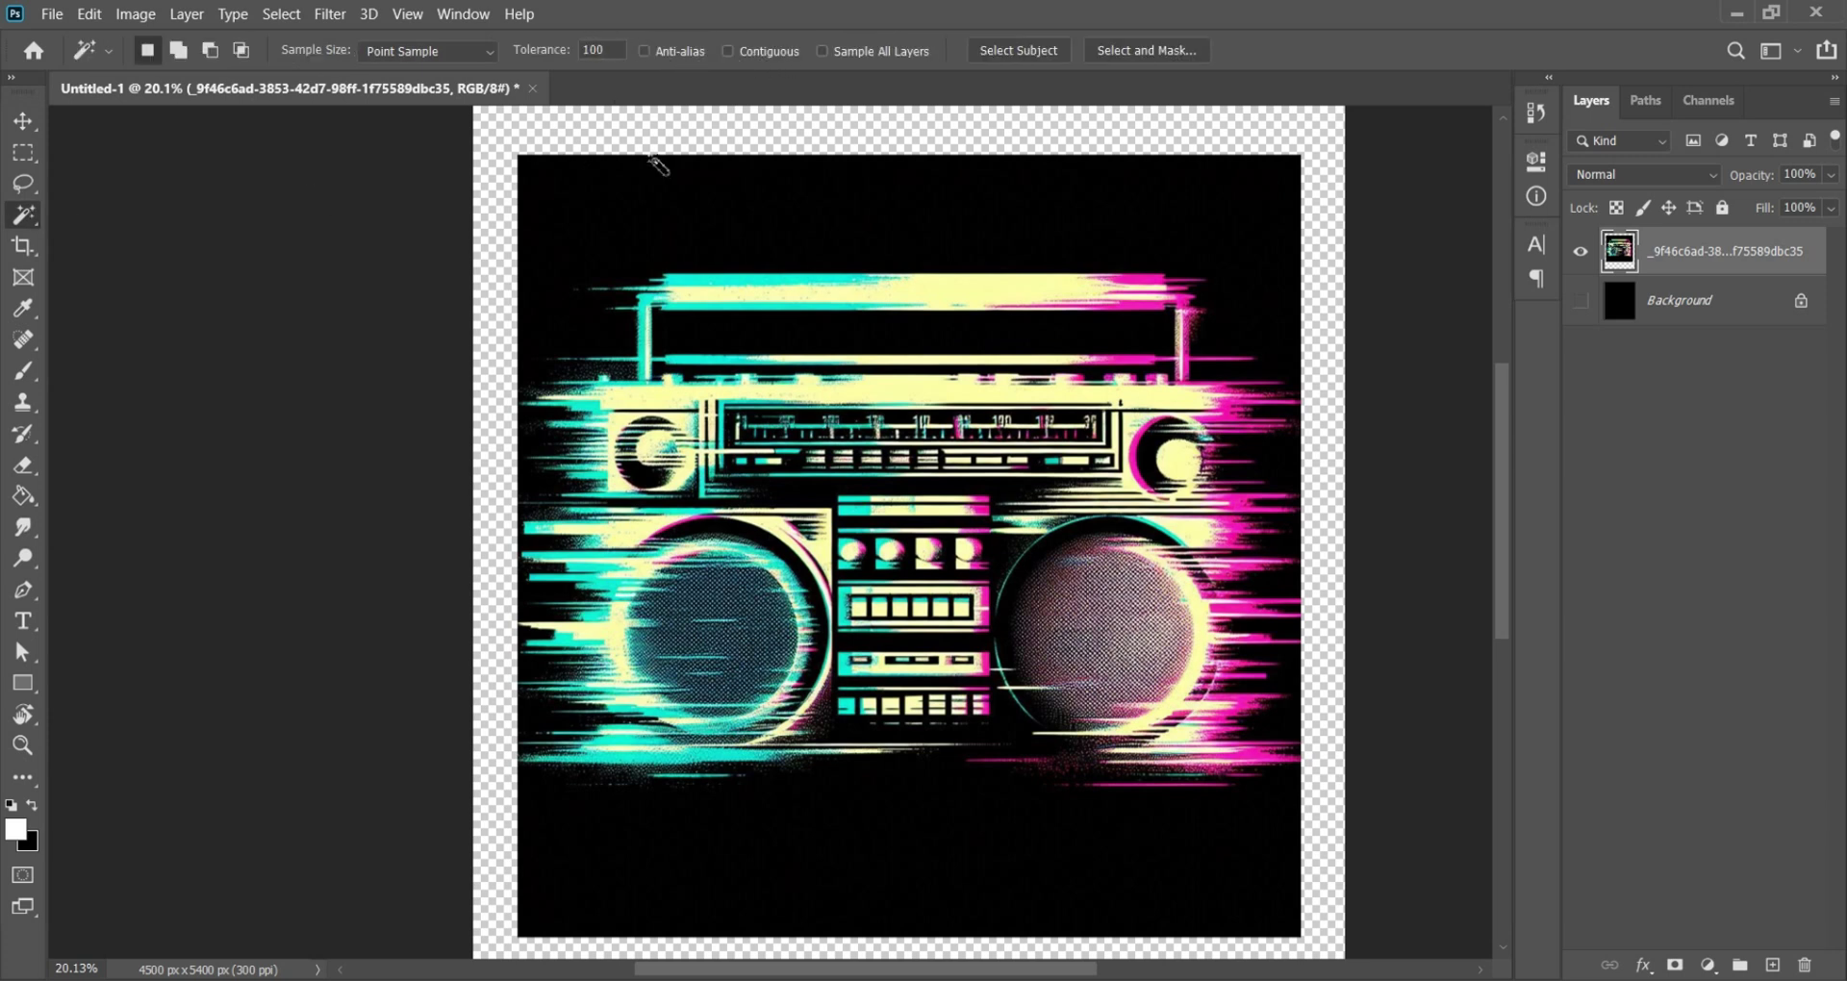
{"action": "left_click", "coordinate": [686, 214]}
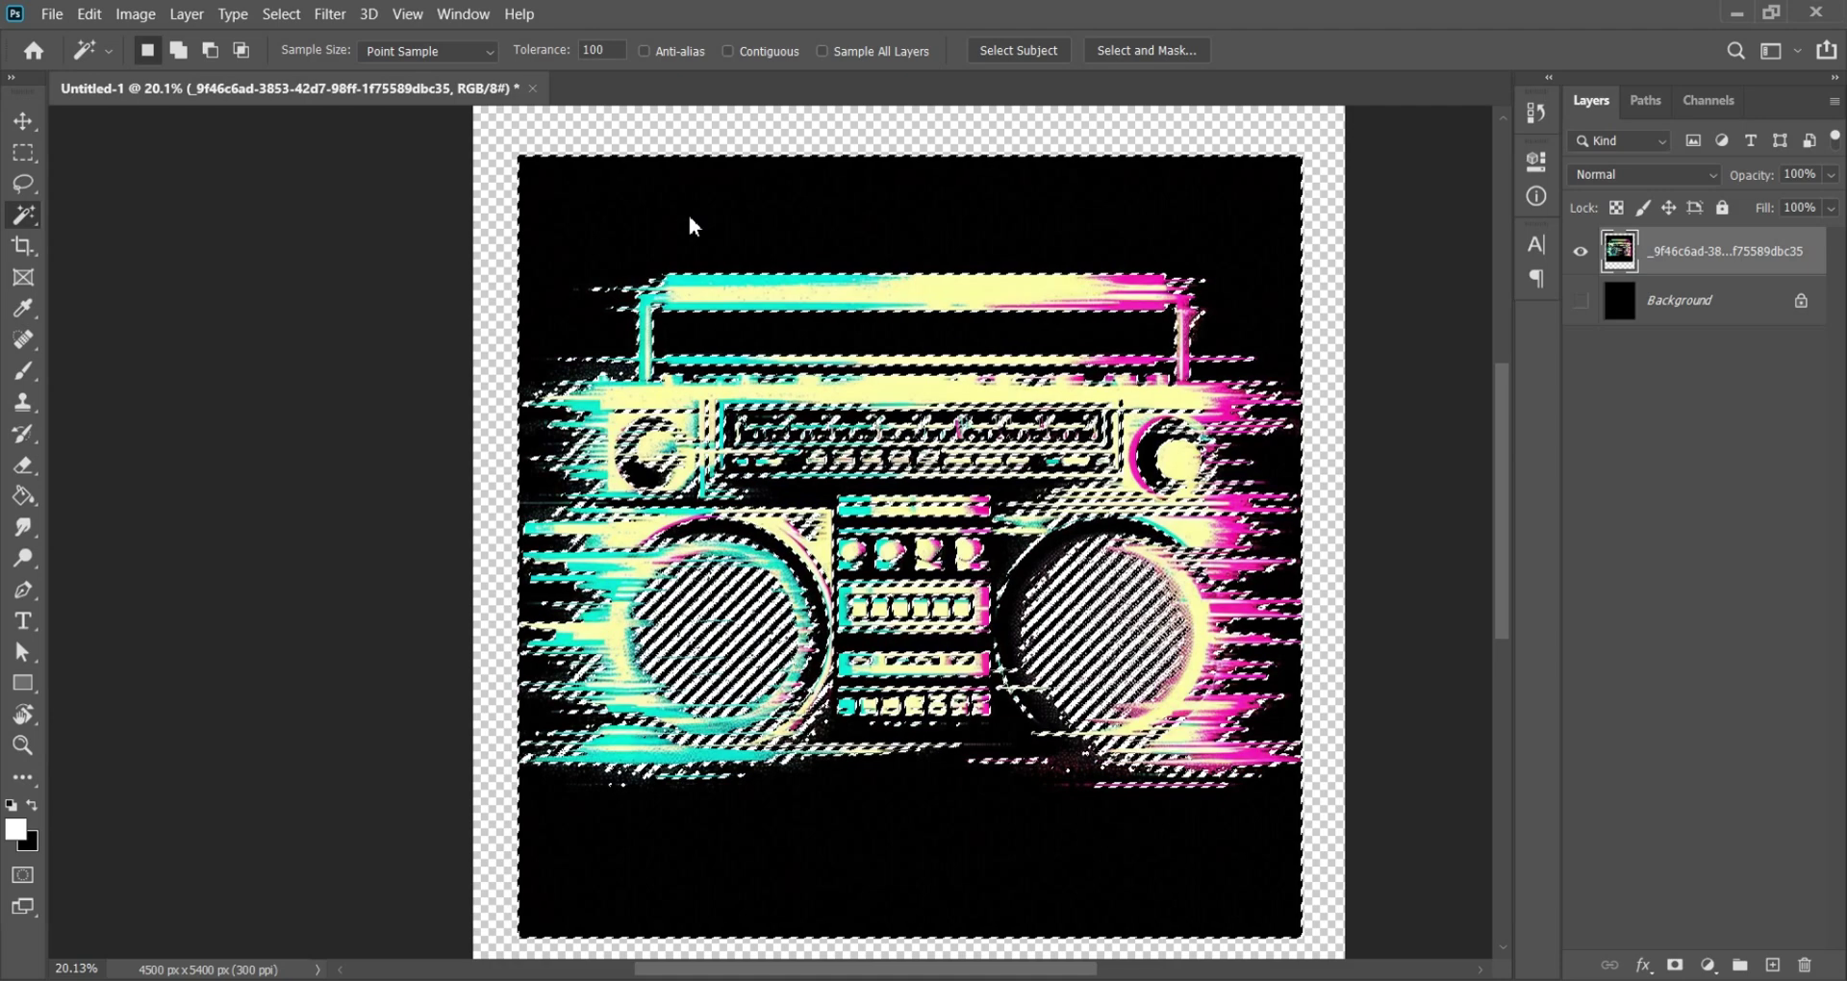
{"action": "key", "text": "Delete"}
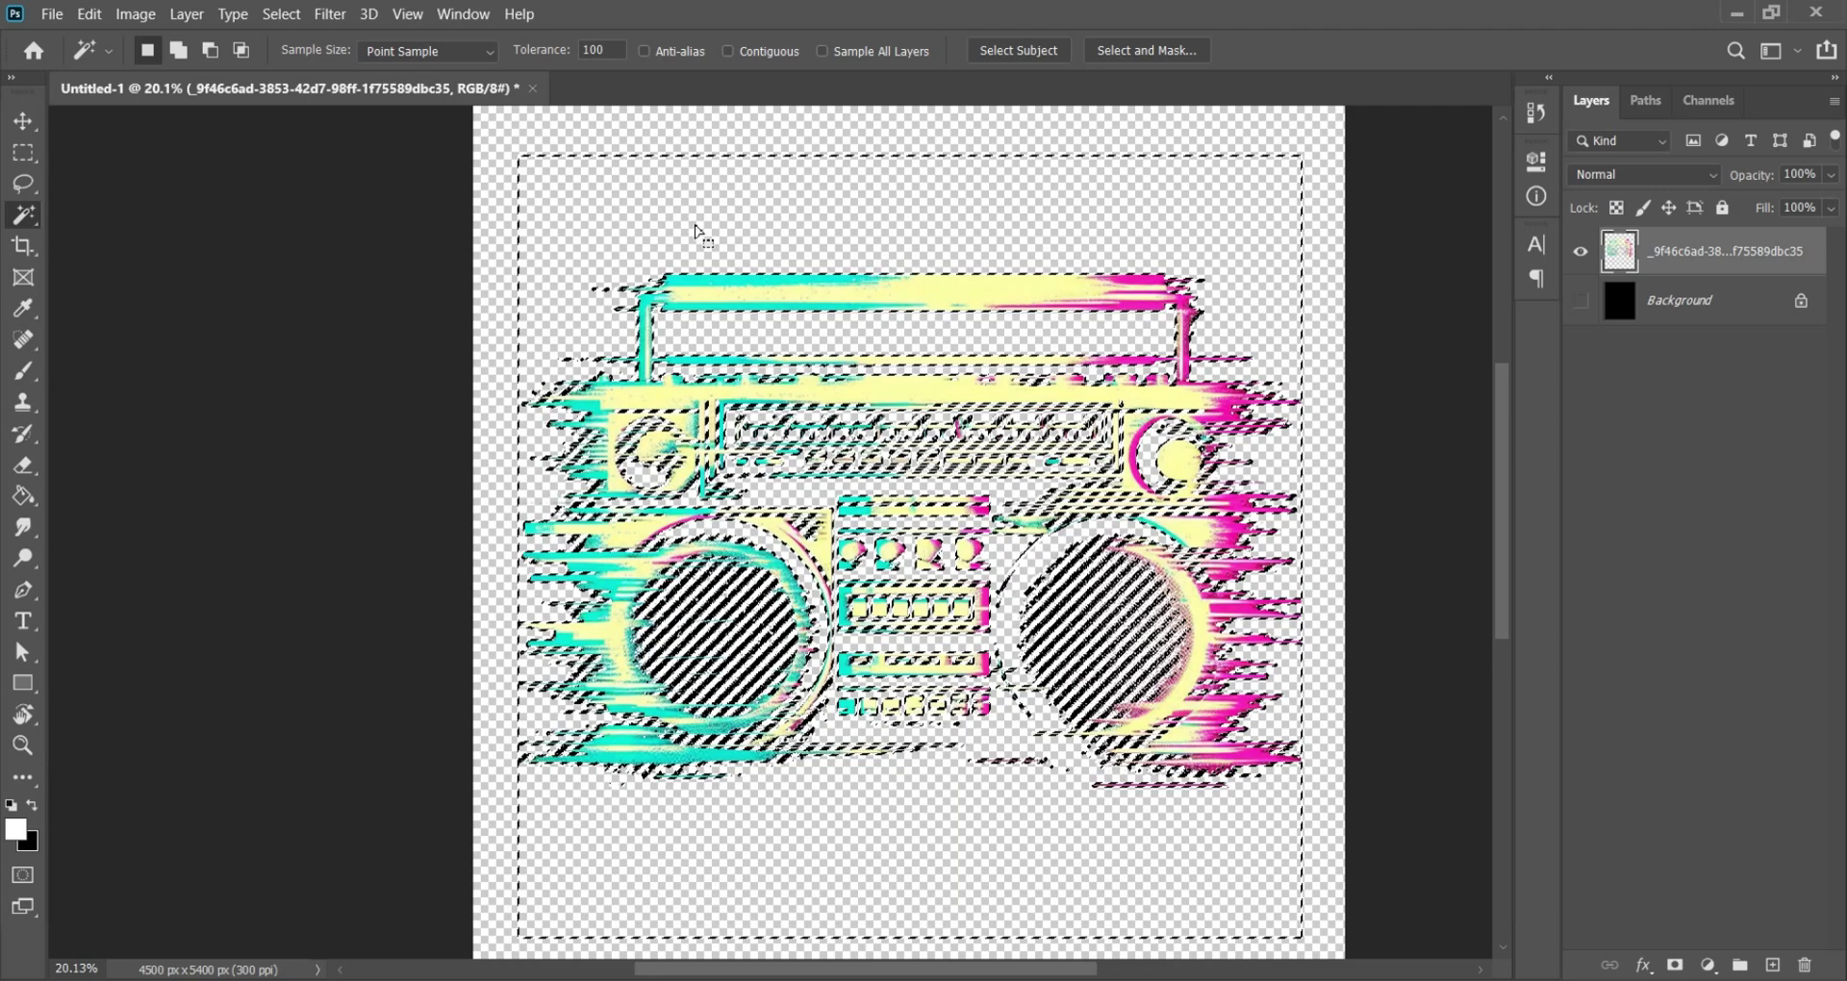
{"action": "left_click", "coordinate": [282, 13]}
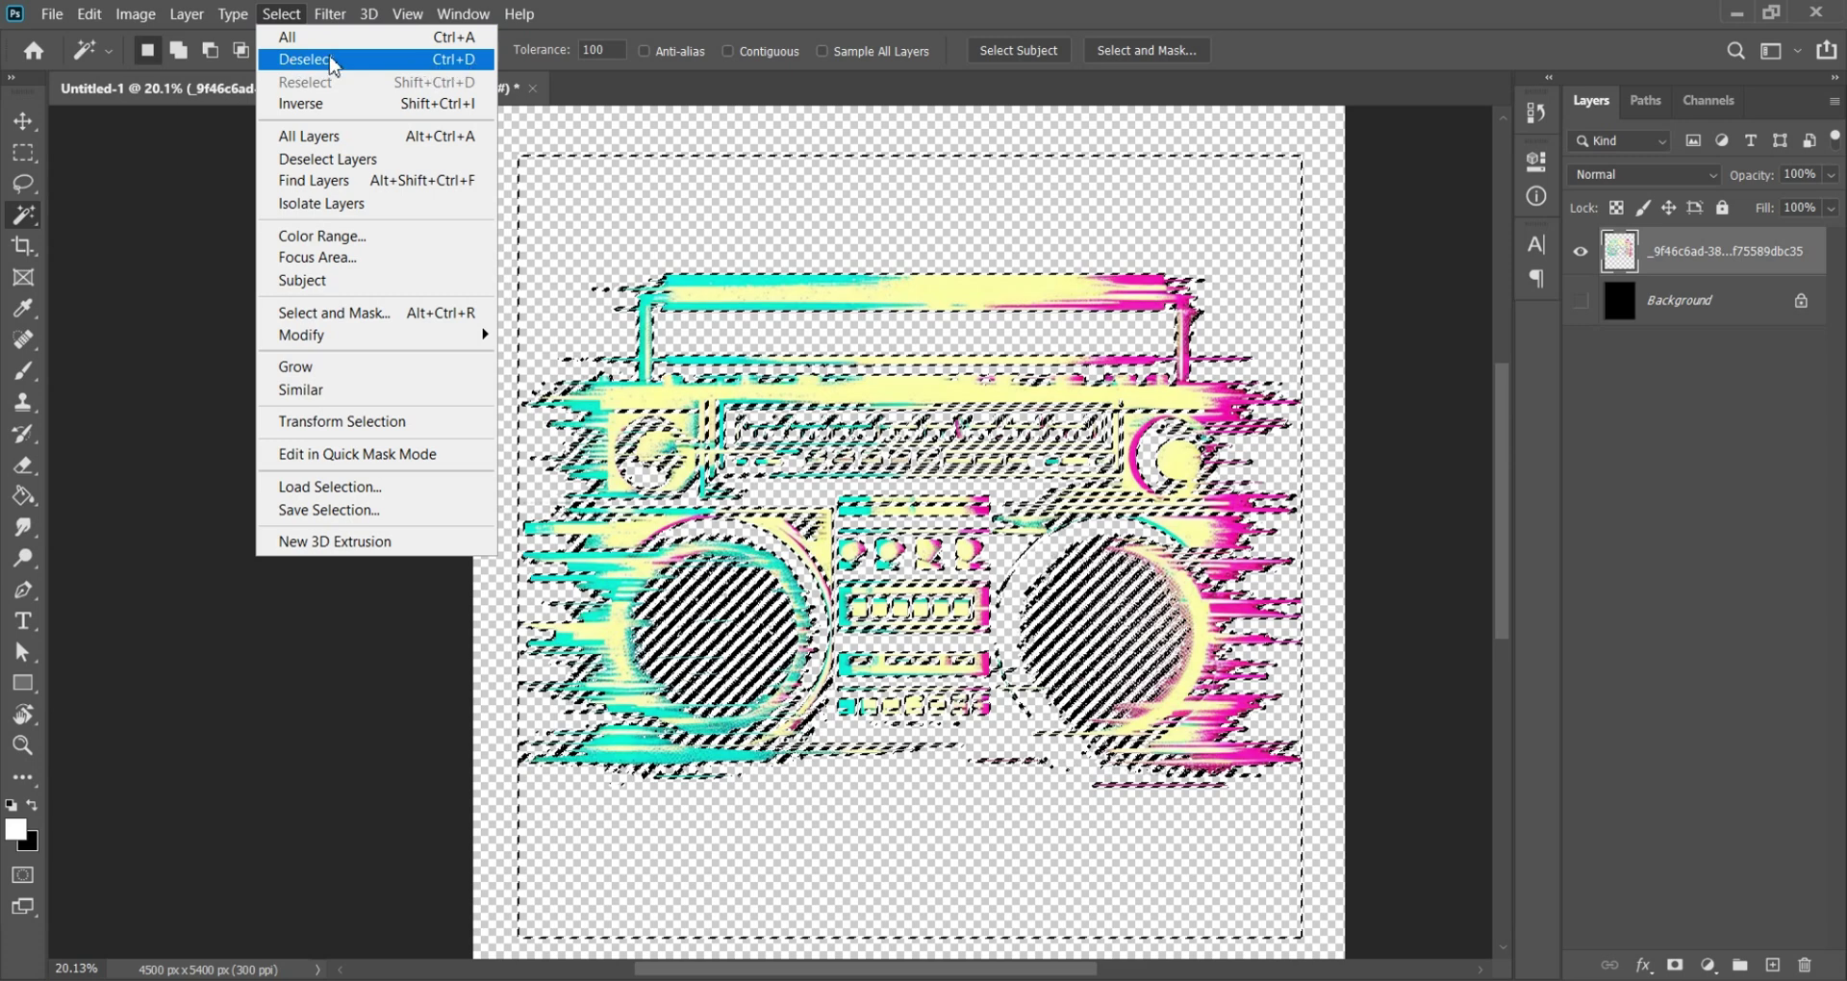
{"action": "left_click", "coordinate": [306, 58]}
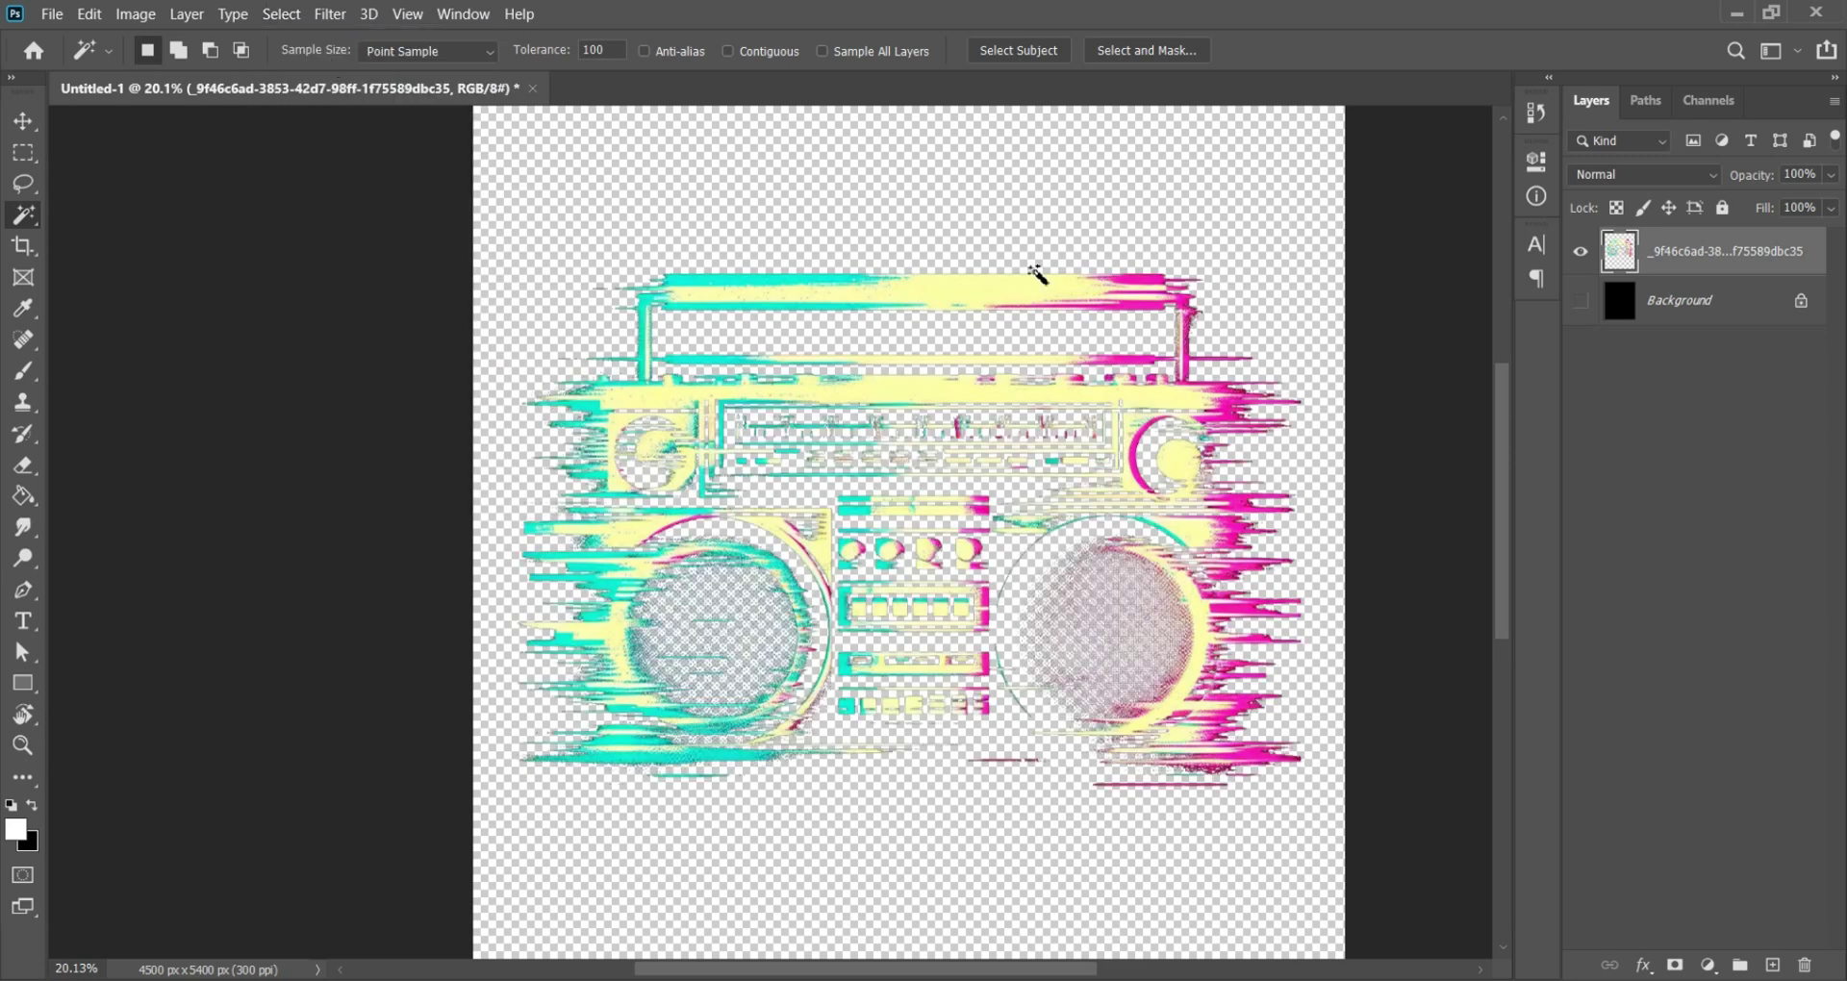
{"action": "left_click", "coordinate": [23, 121]}
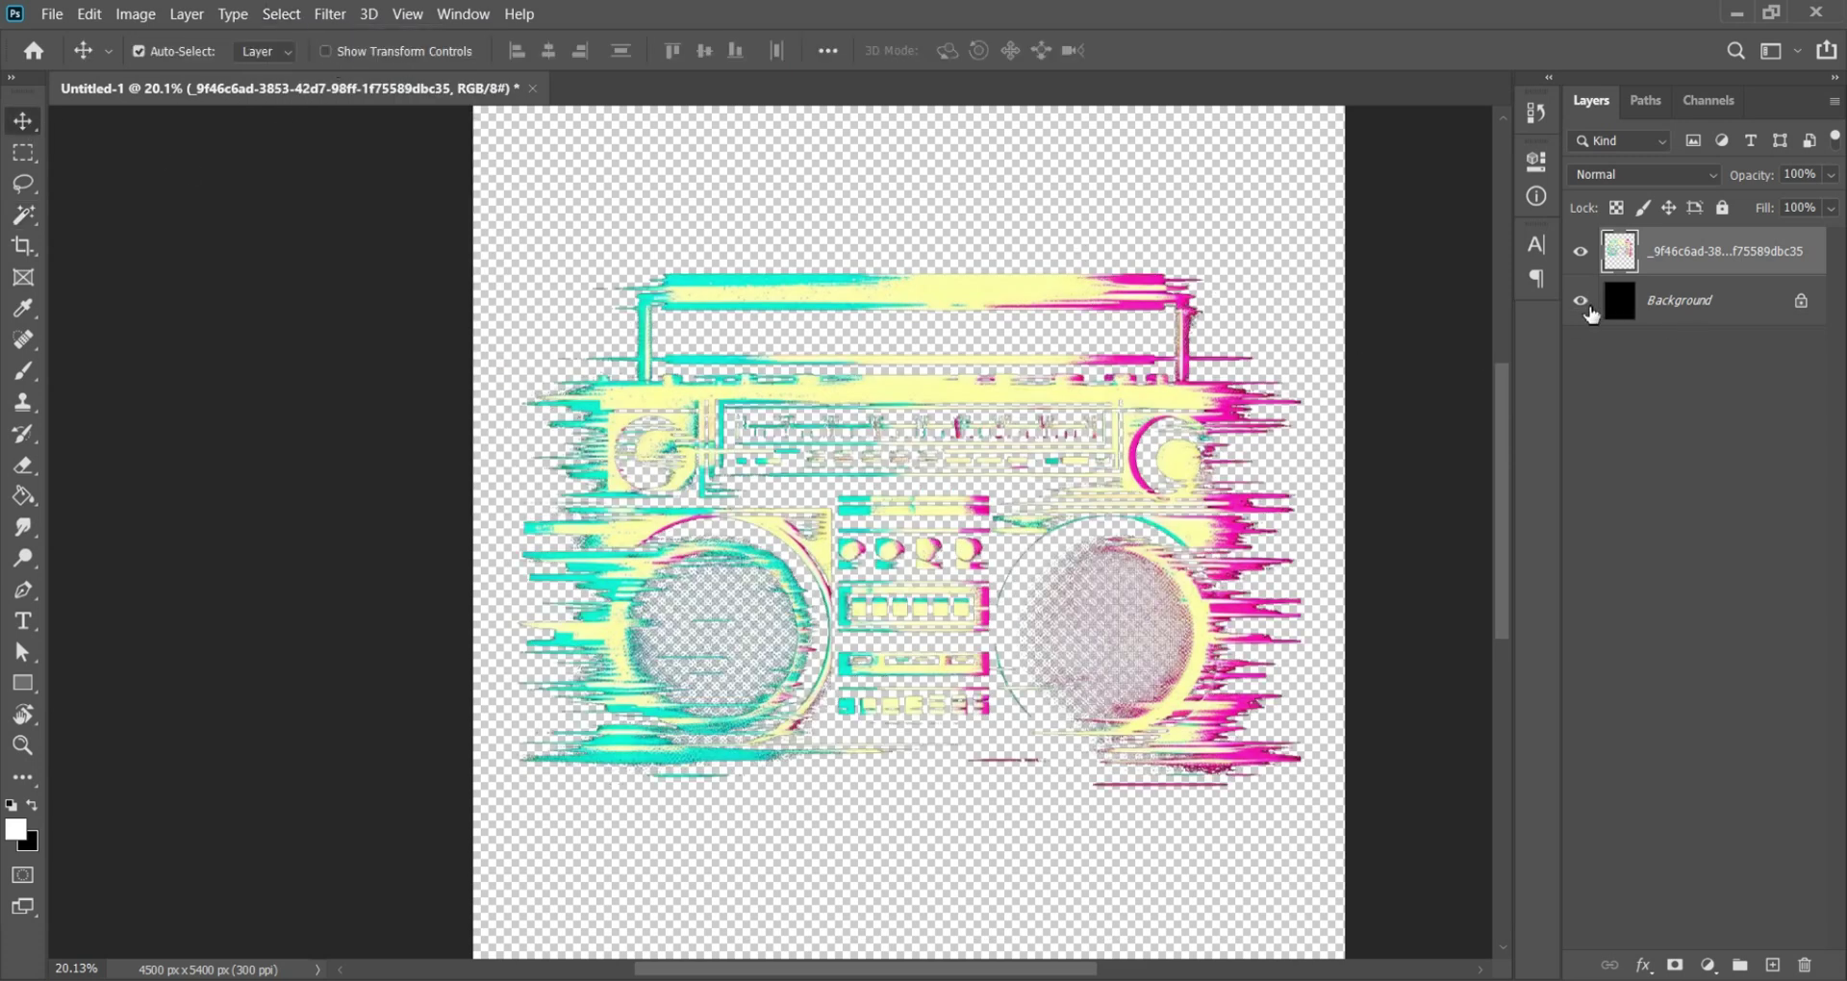
Step: Show the Background layer again and compare the cut-out's edges at close range with the black on and off
{"action": "left_click", "coordinate": [1580, 301]}
{"action": "scroll", "coordinate": [1245, 407], "scroll_direction": "up", "scroll_amount": 5}
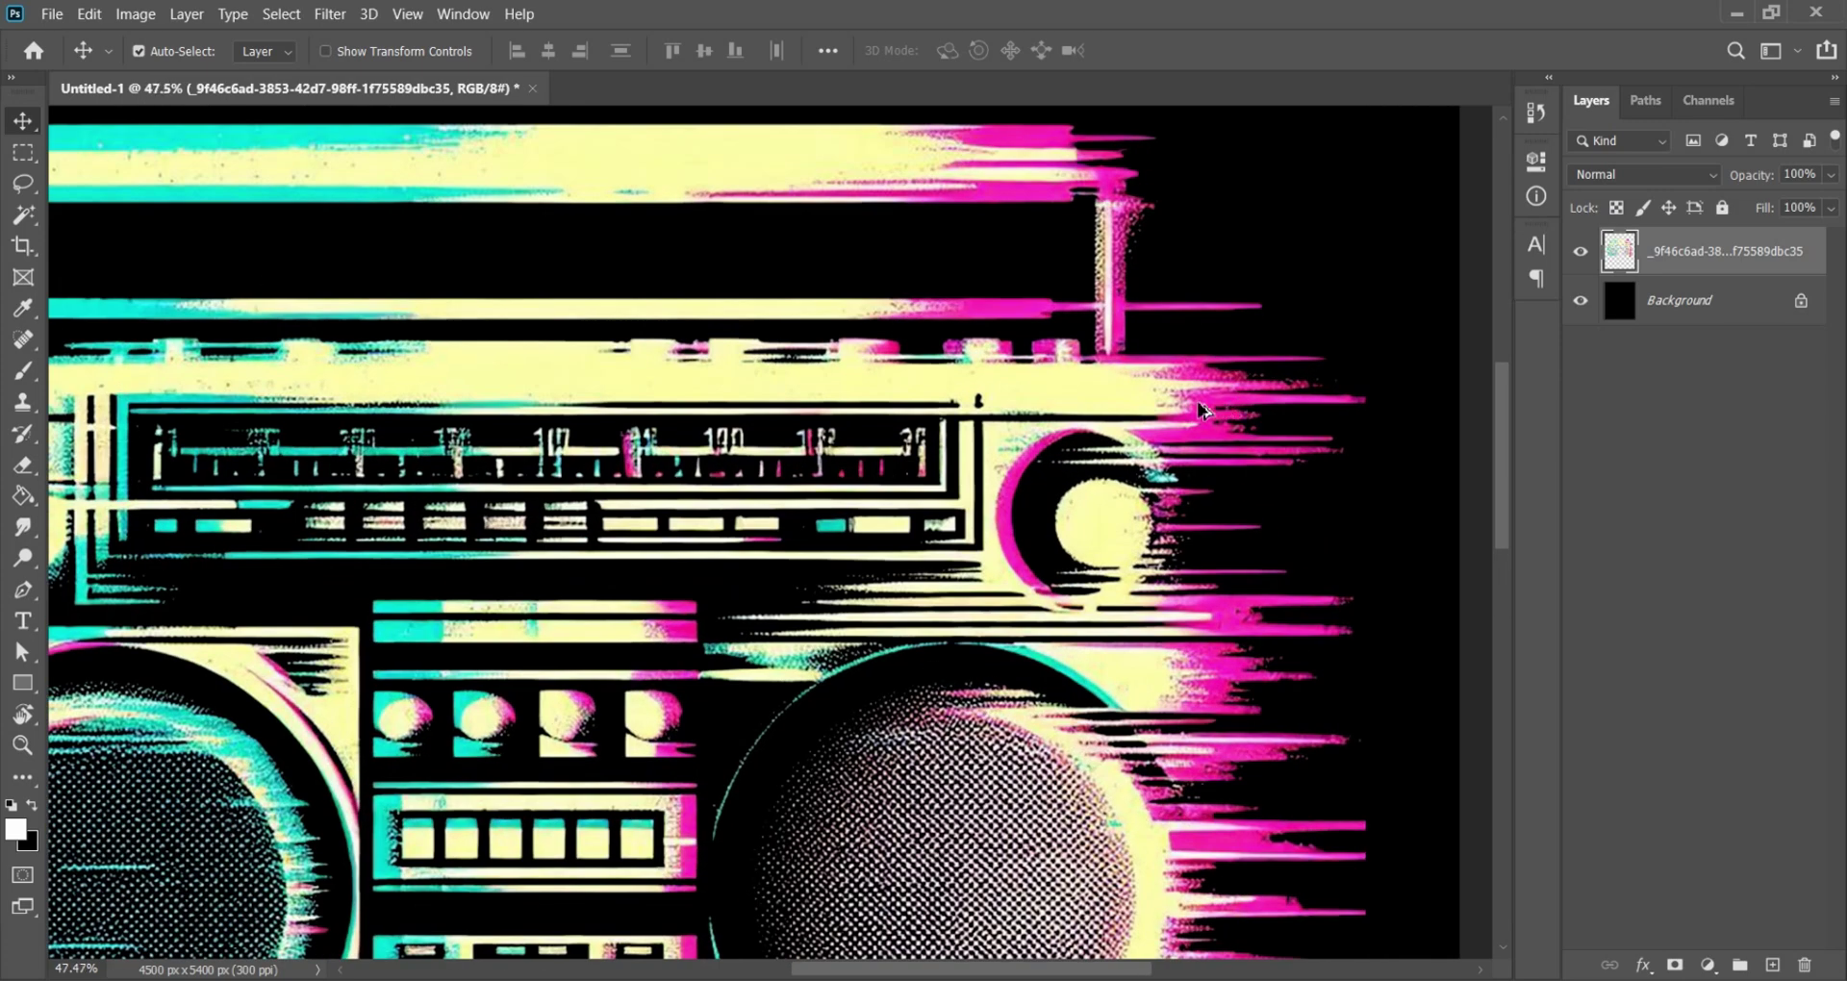
{"action": "scroll", "coordinate": [1203, 412], "scroll_direction": "up", "scroll_amount": 3}
{"action": "left_click", "coordinate": [1581, 301]}
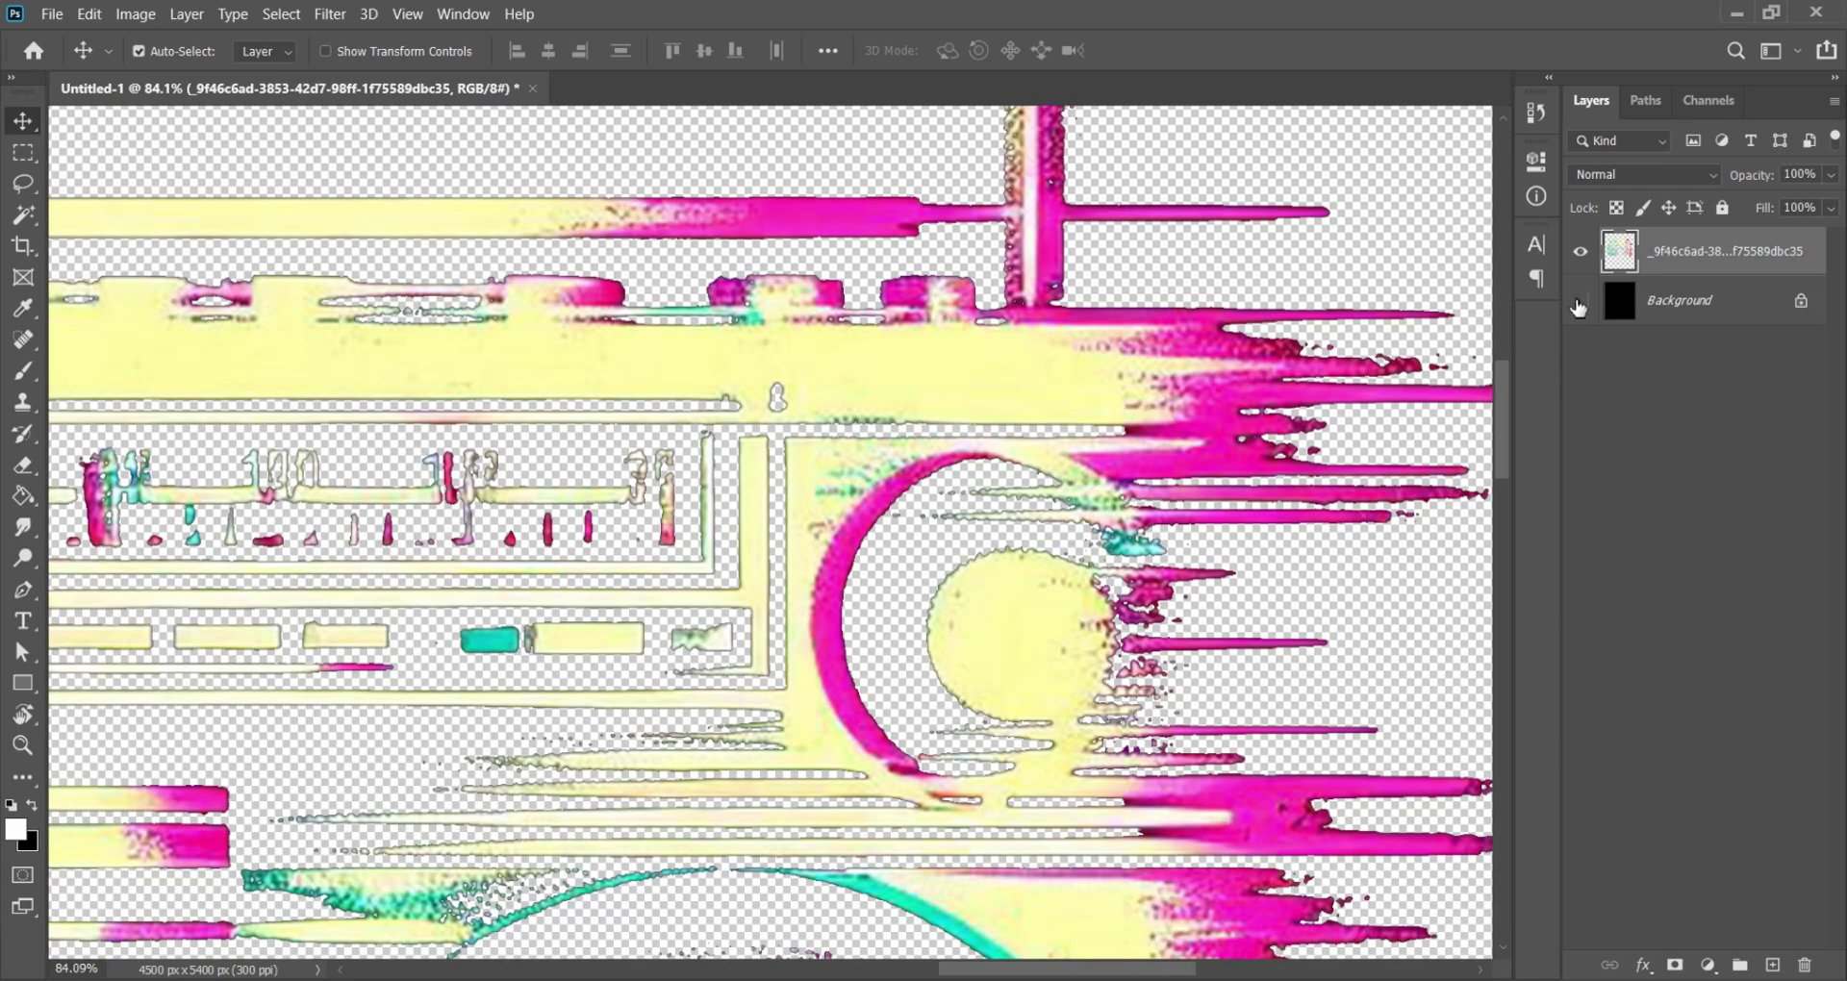
{"action": "scroll", "coordinate": [1202, 429], "scroll_direction": "up", "scroll_amount": 2}
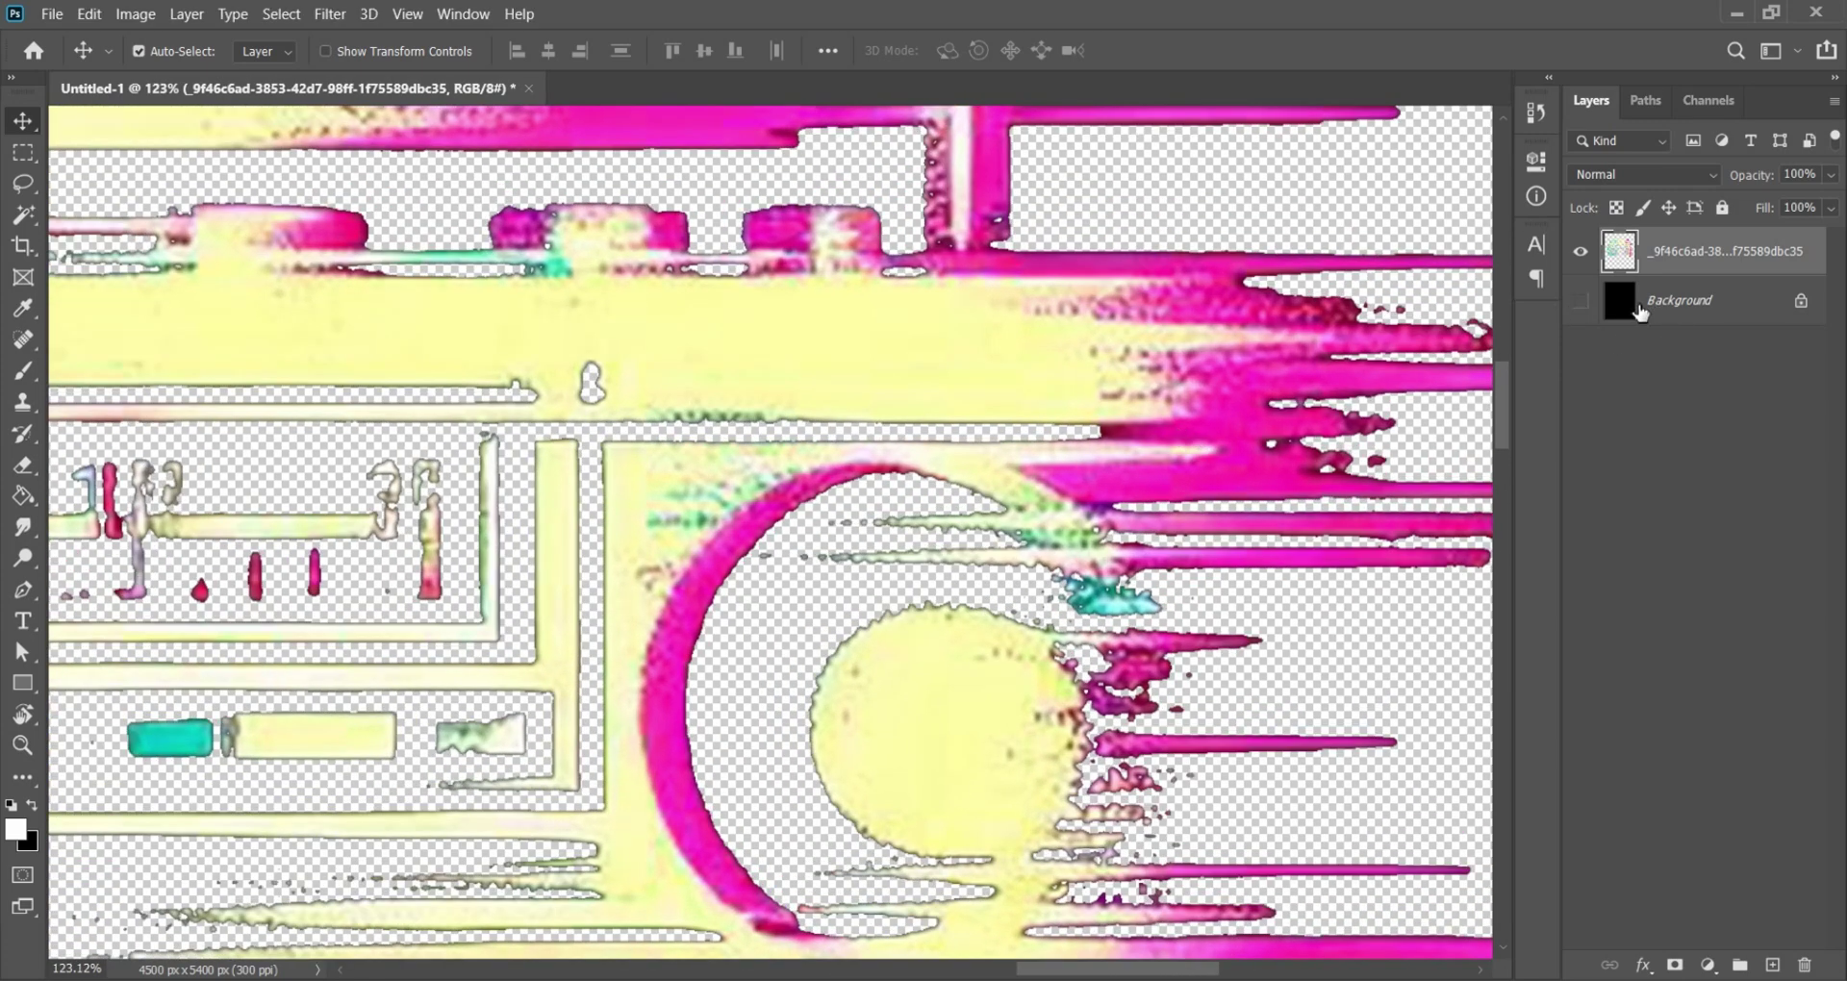
{"action": "left_click", "coordinate": [1581, 301]}
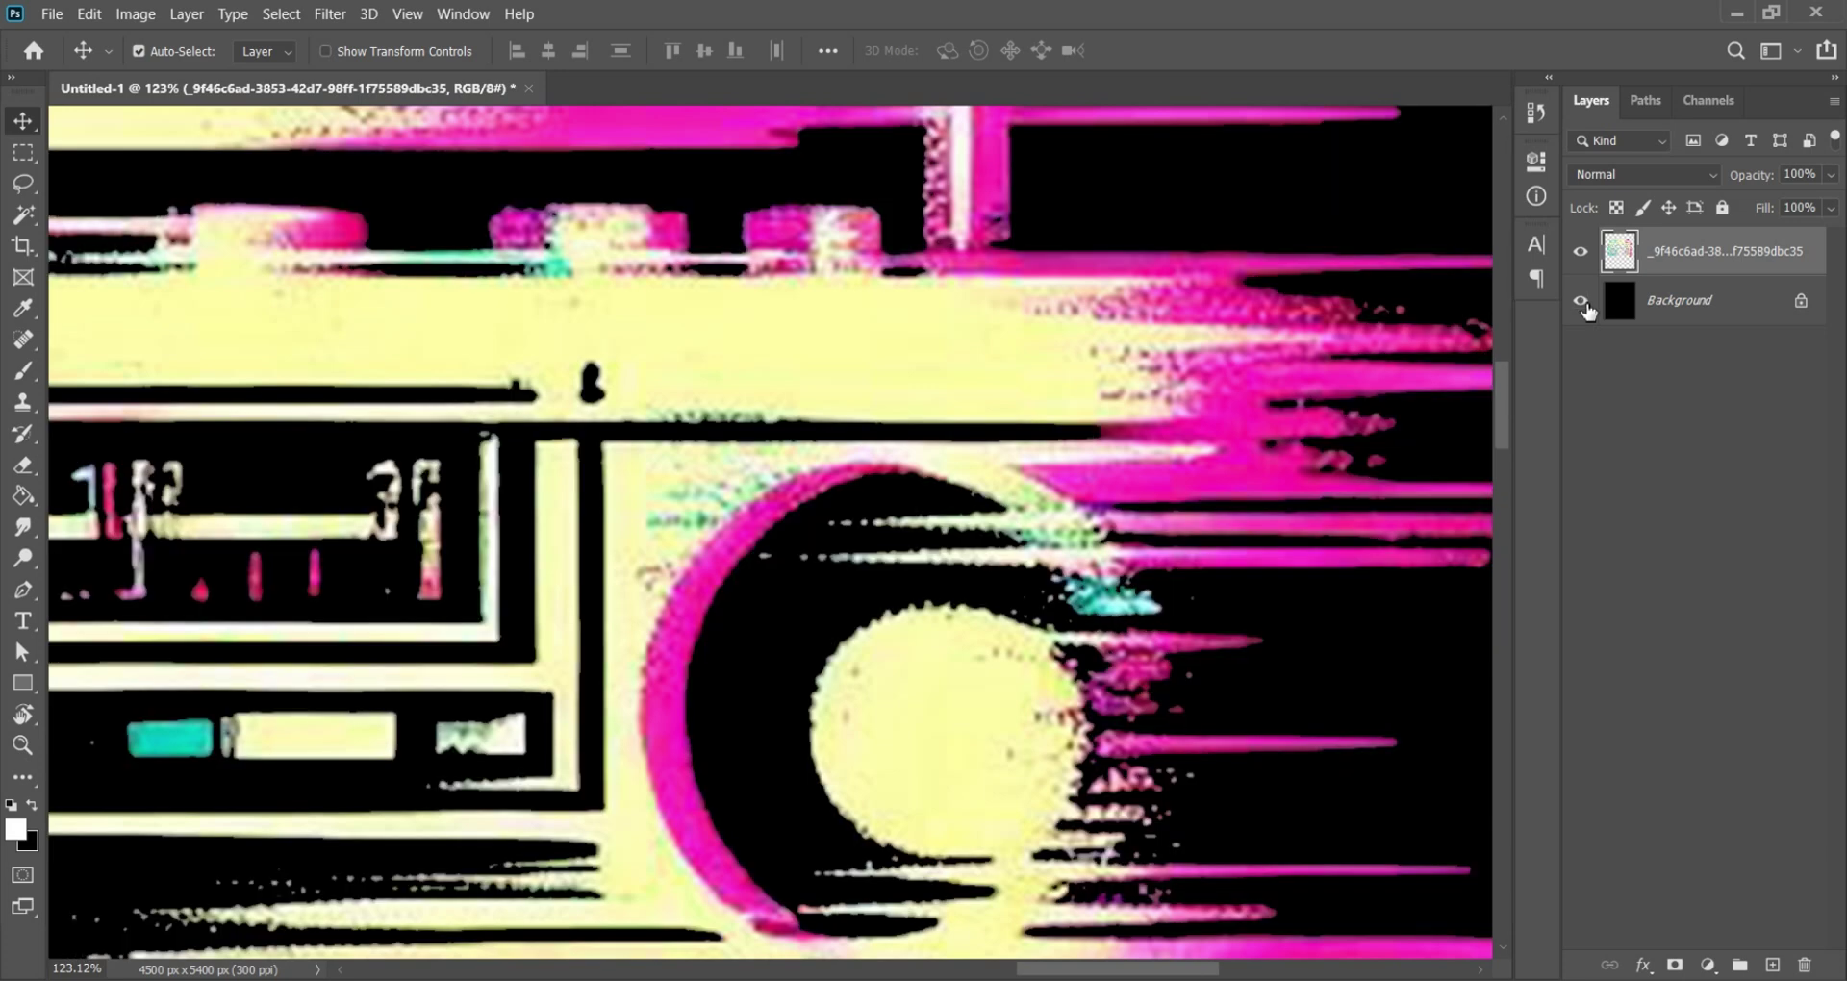
{"action": "scroll", "coordinate": [1318, 422], "scroll_direction": "down", "scroll_amount": 4}
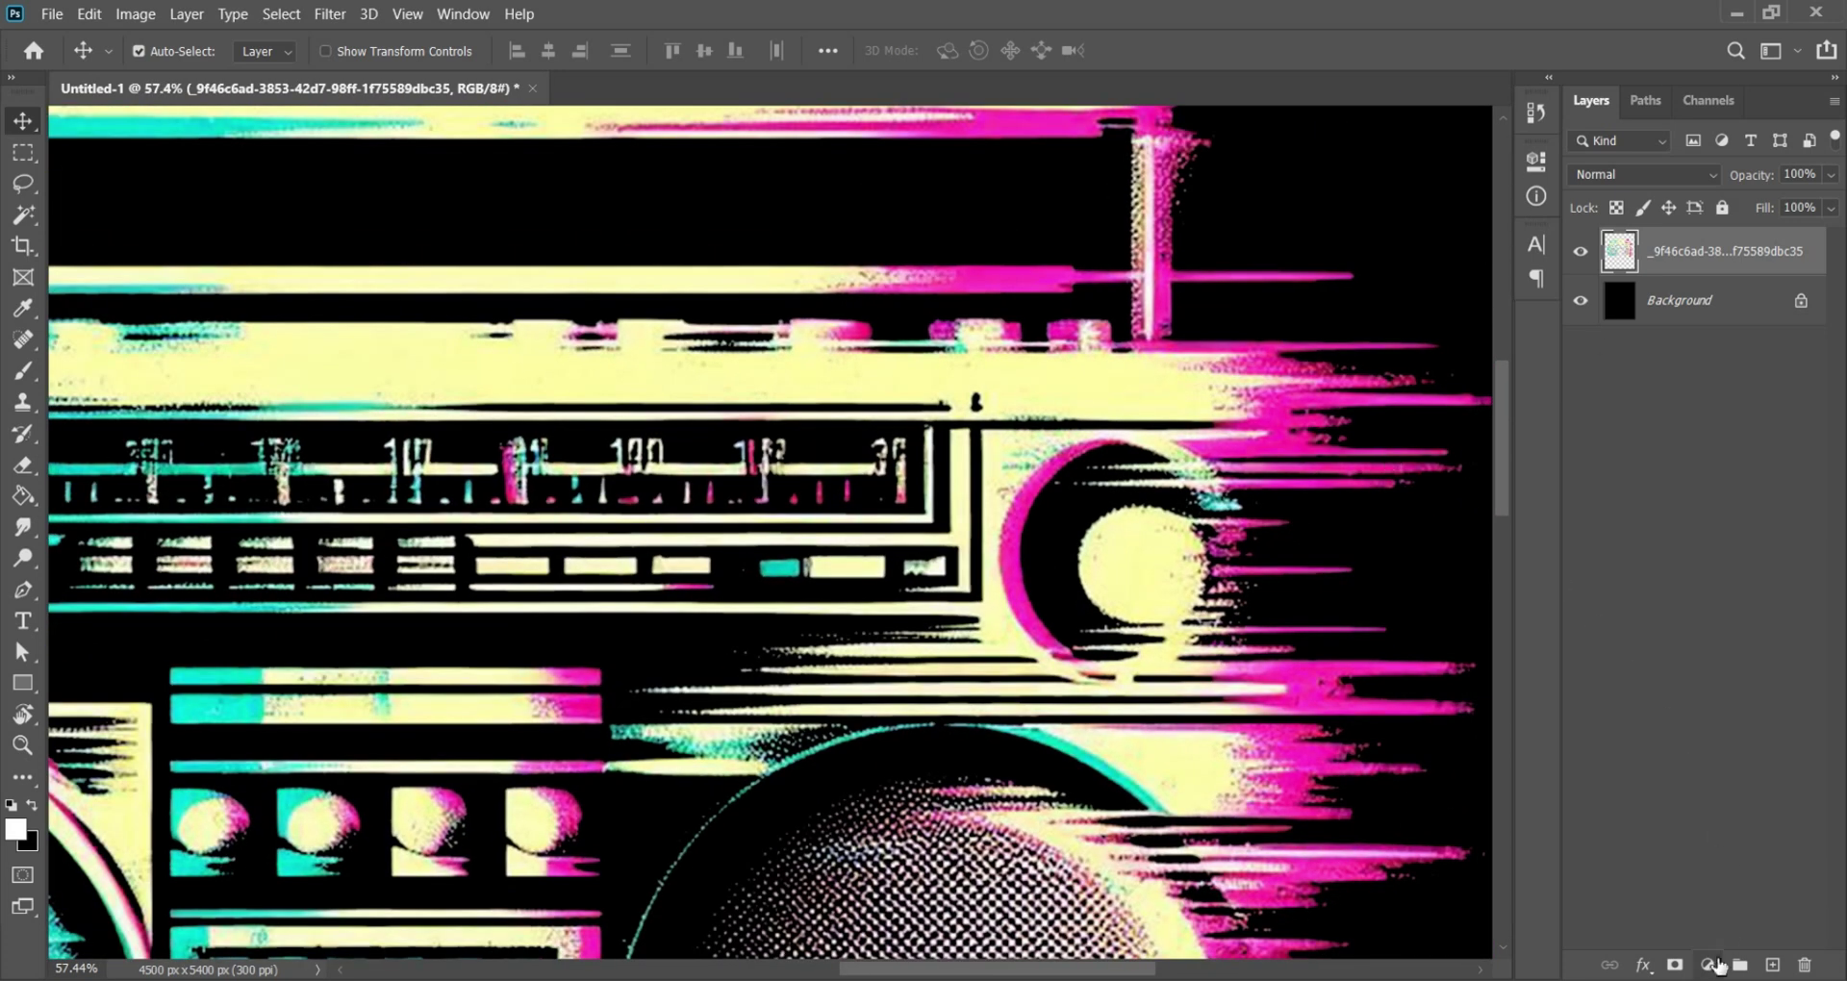
Step: Add a Posterize adjustment layer above the boombox layer
{"action": "left_click", "coordinate": [1709, 965]}
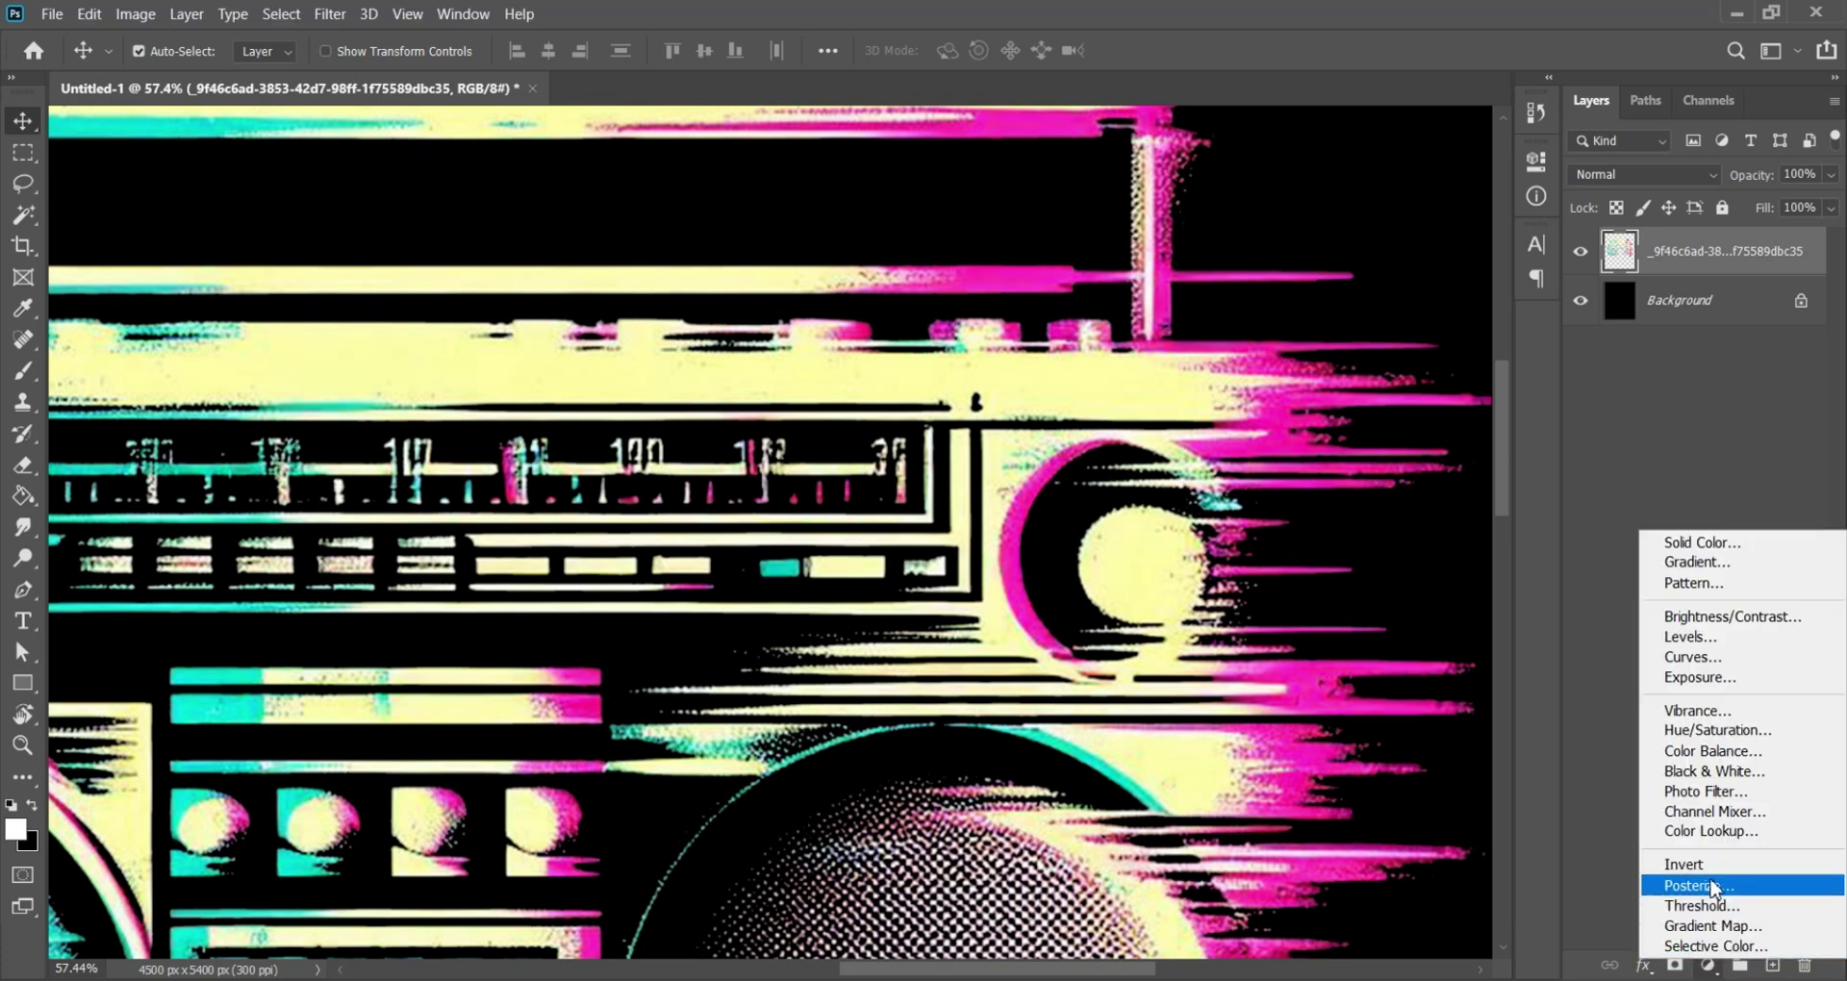
{"action": "left_click", "coordinate": [1711, 886]}
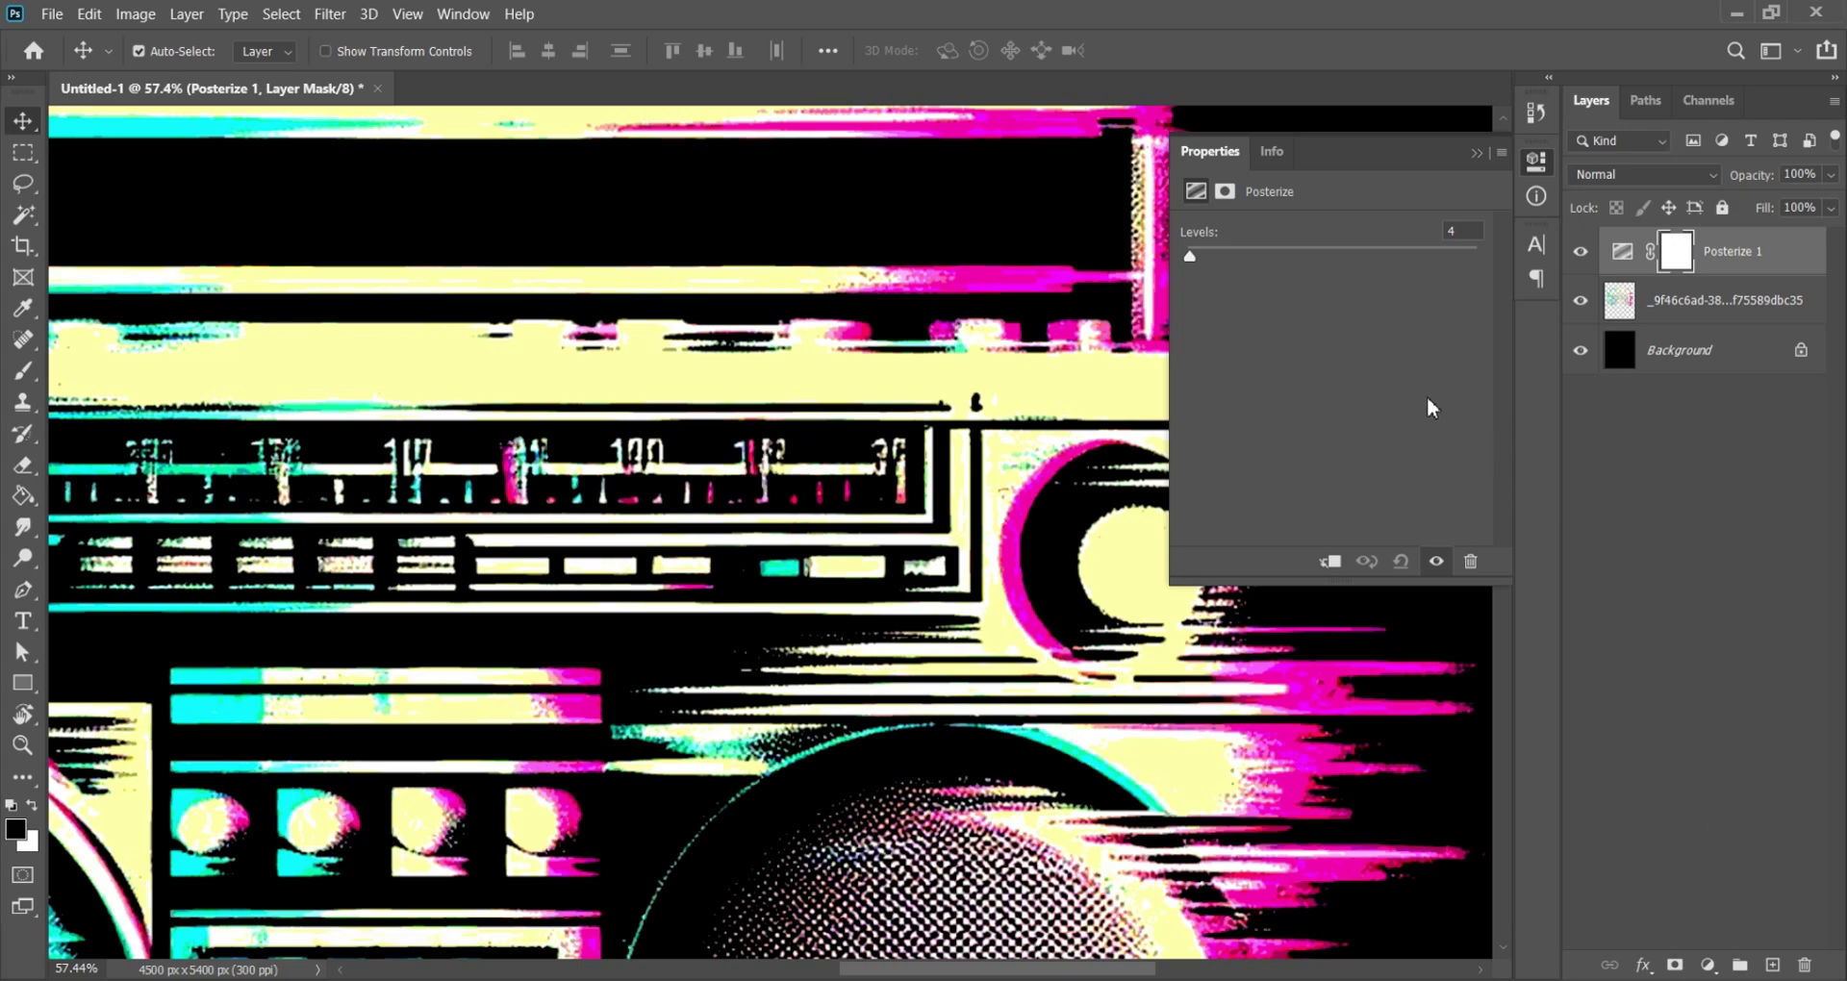
{"action": "scroll", "coordinate": [1078, 411], "scroll_direction": "up", "scroll_amount": 3}
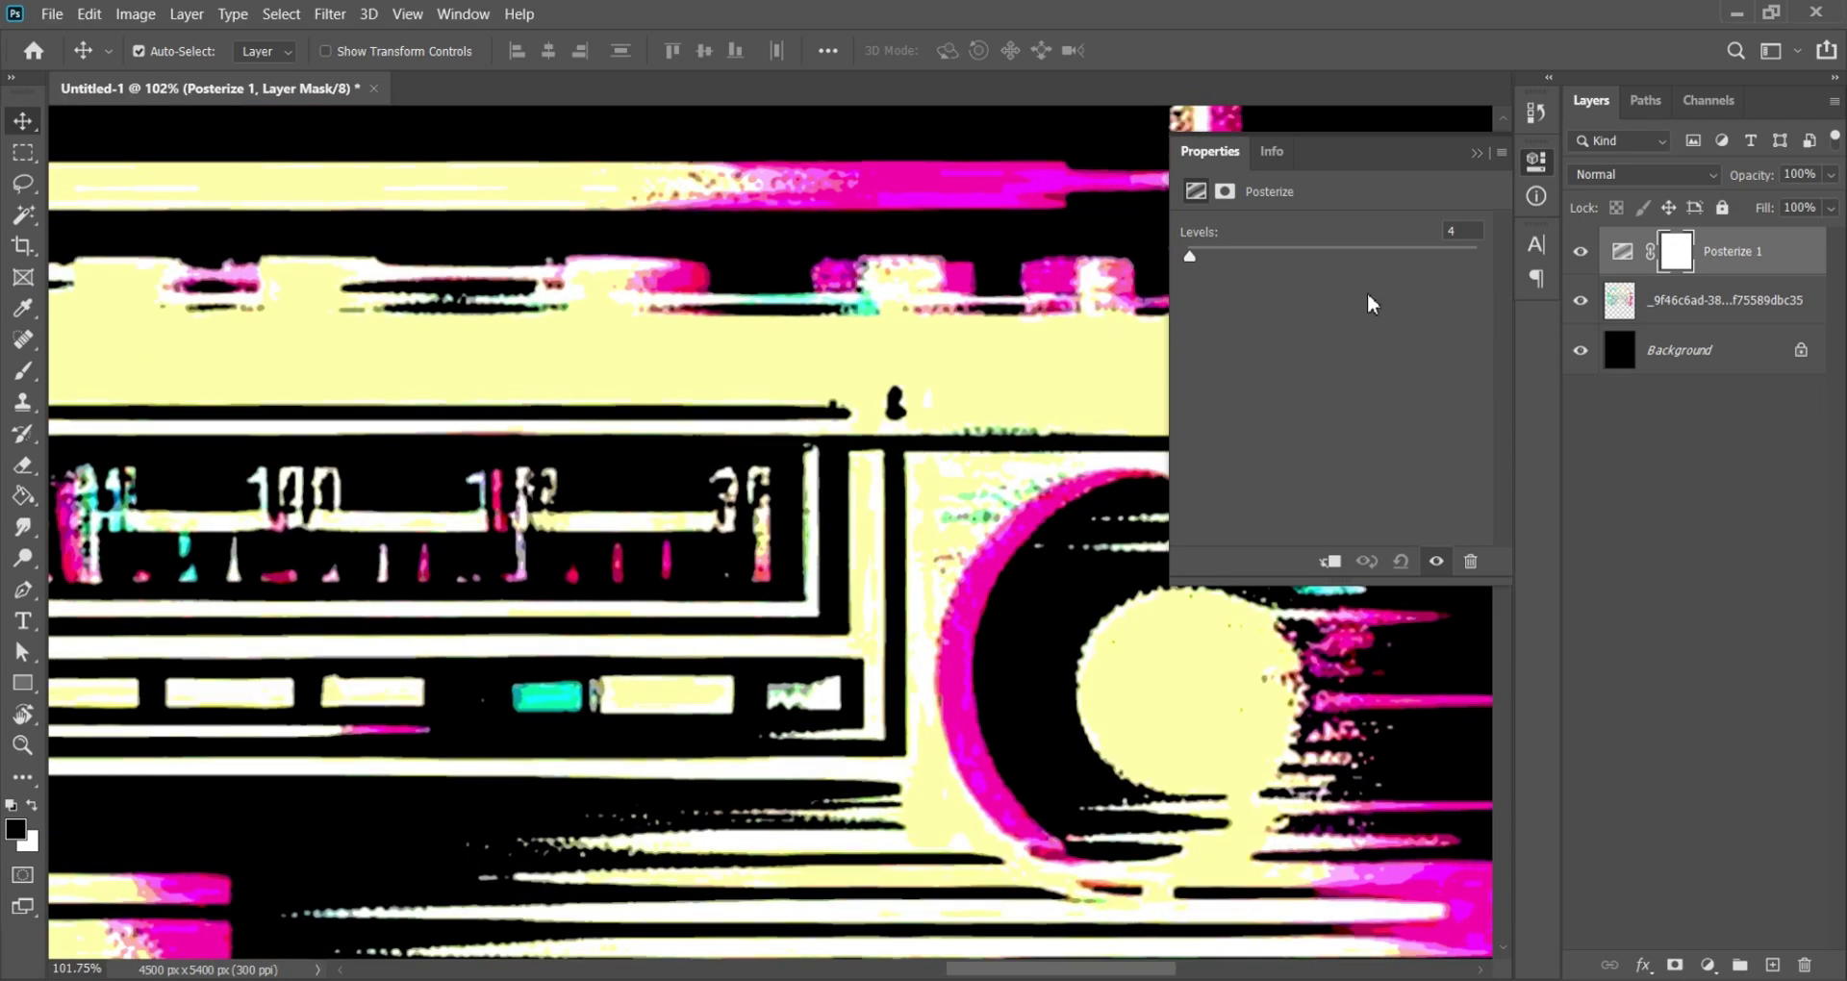
{"action": "scroll", "coordinate": [1001, 467], "scroll_direction": "down", "scroll_amount": 5}
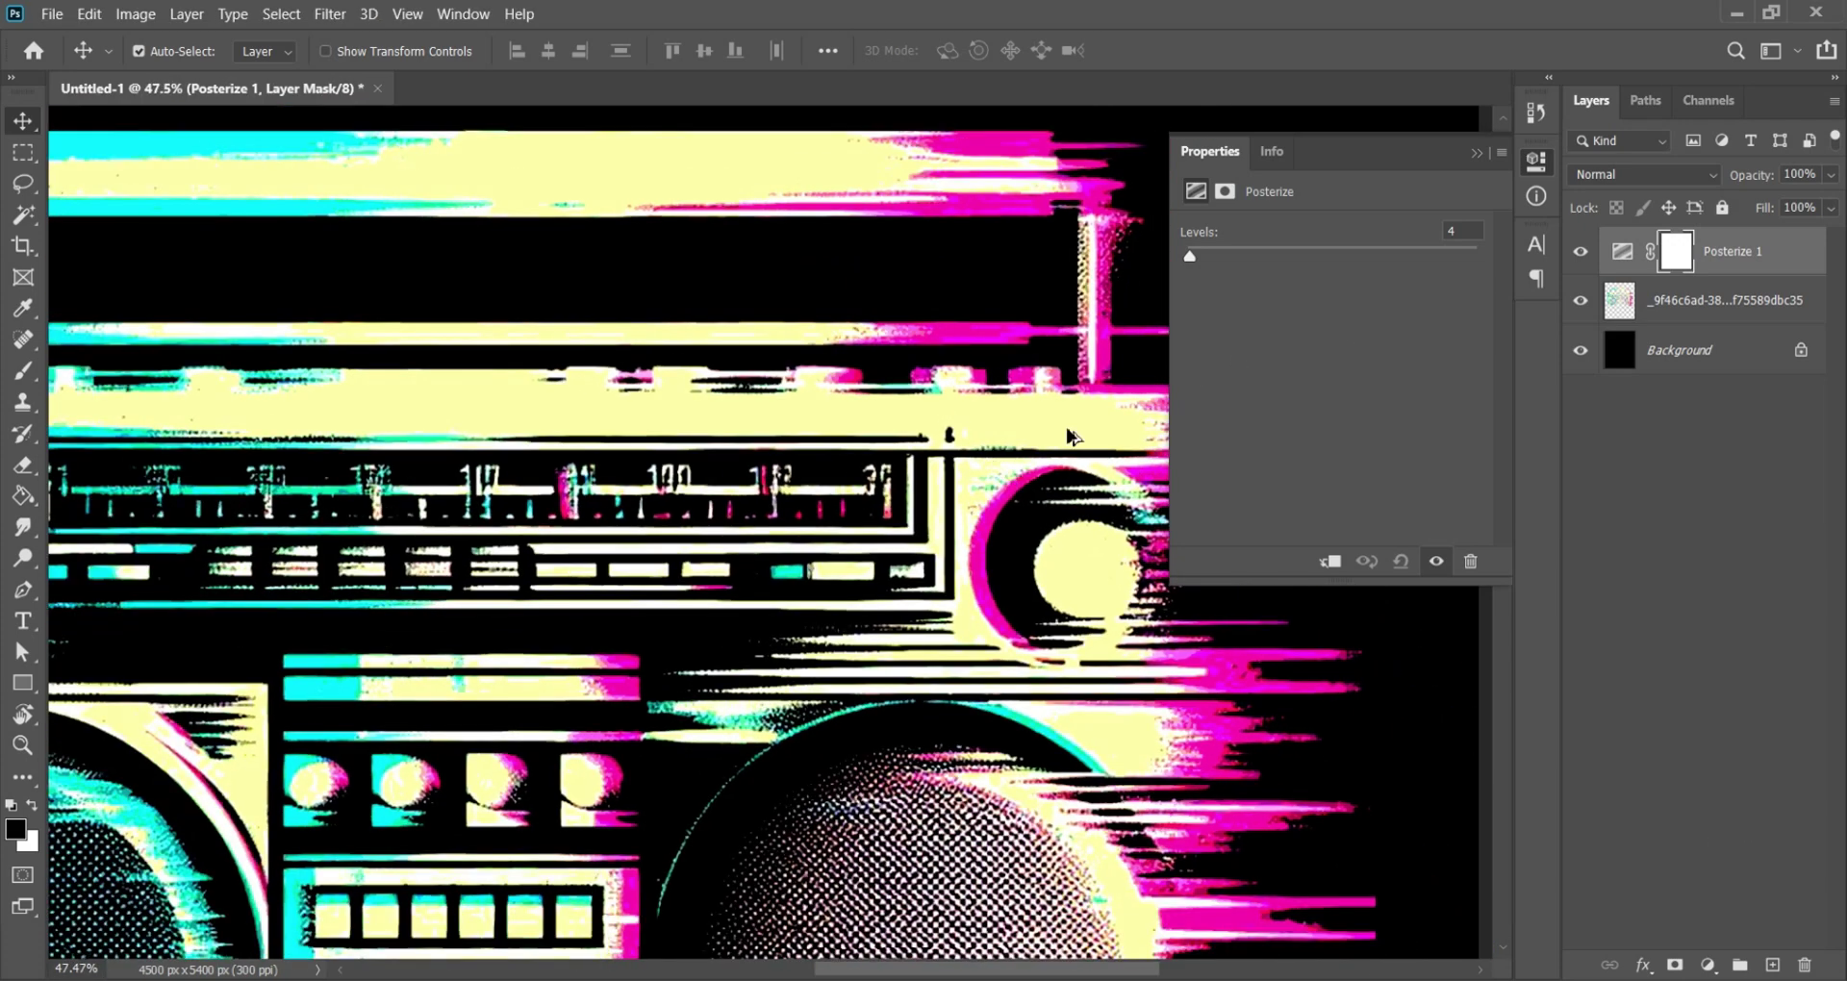
Step: Examine the boombox's handle post and magenta streaks at close range, comparing them with the Posterize adjustment on and off
{"action": "scroll", "coordinate": [1070, 435], "scroll_direction": "up", "scroll_amount": 6}
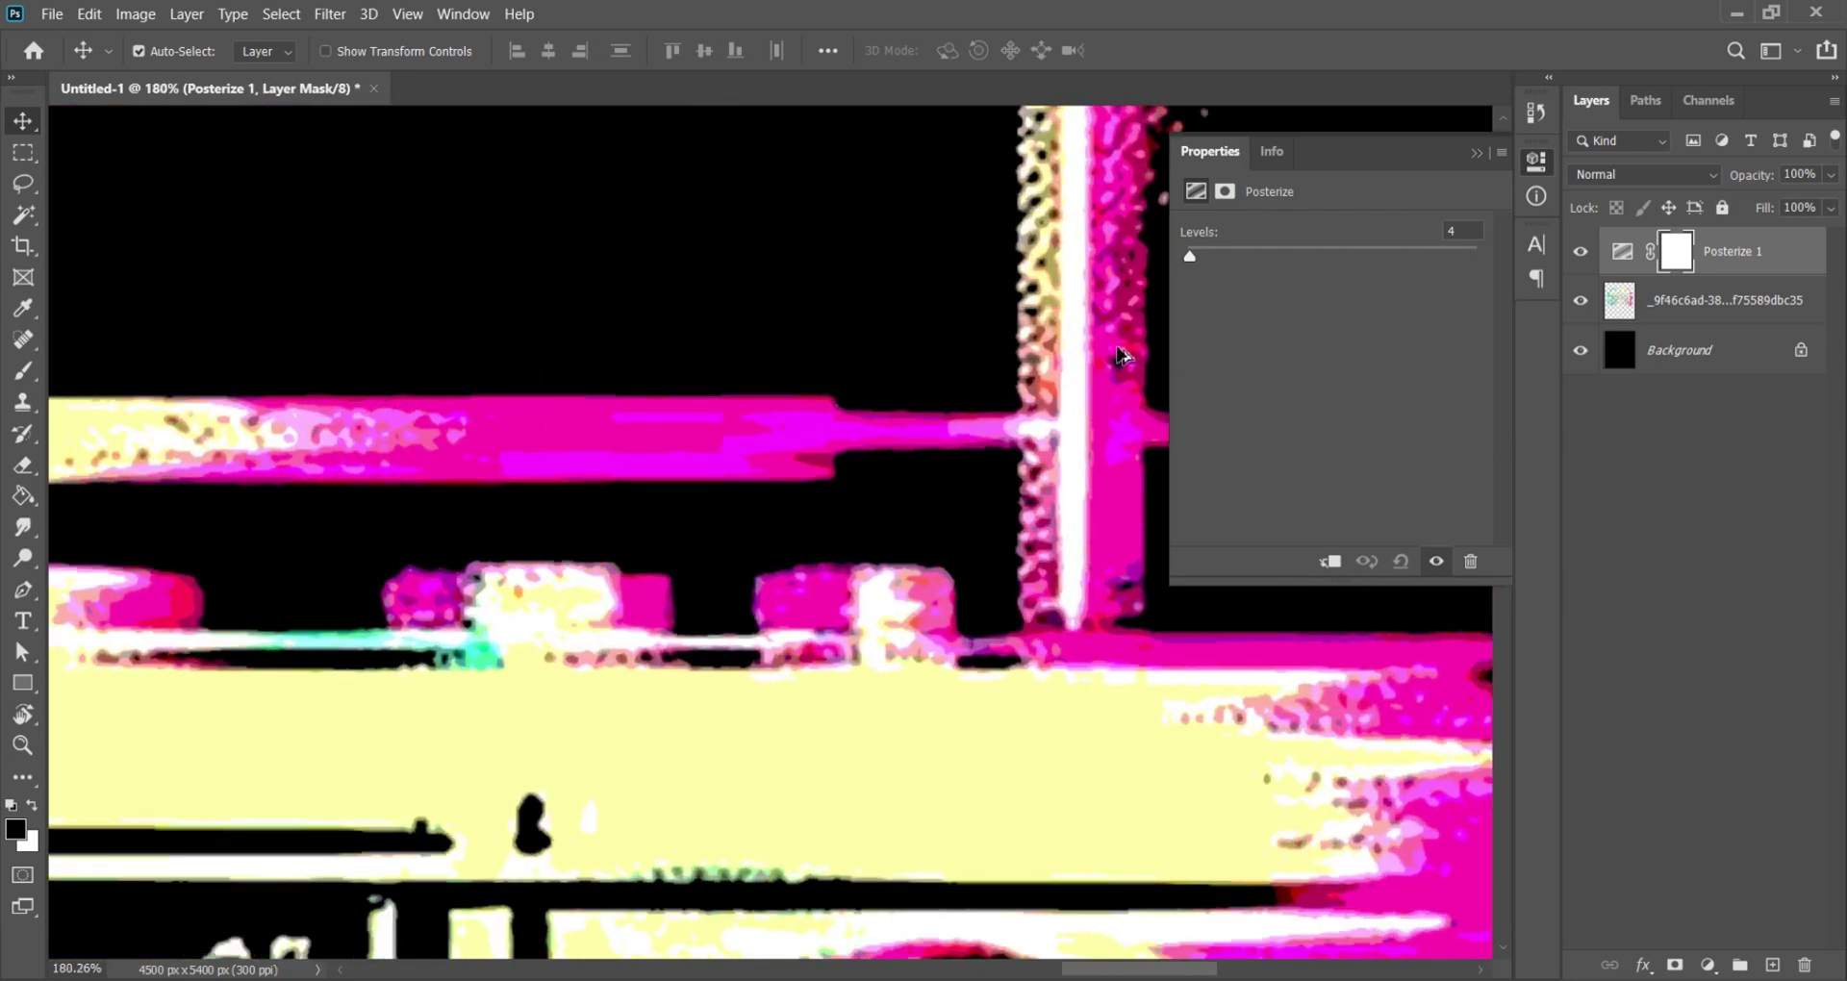
{"action": "left_click", "coordinate": [1581, 256]}
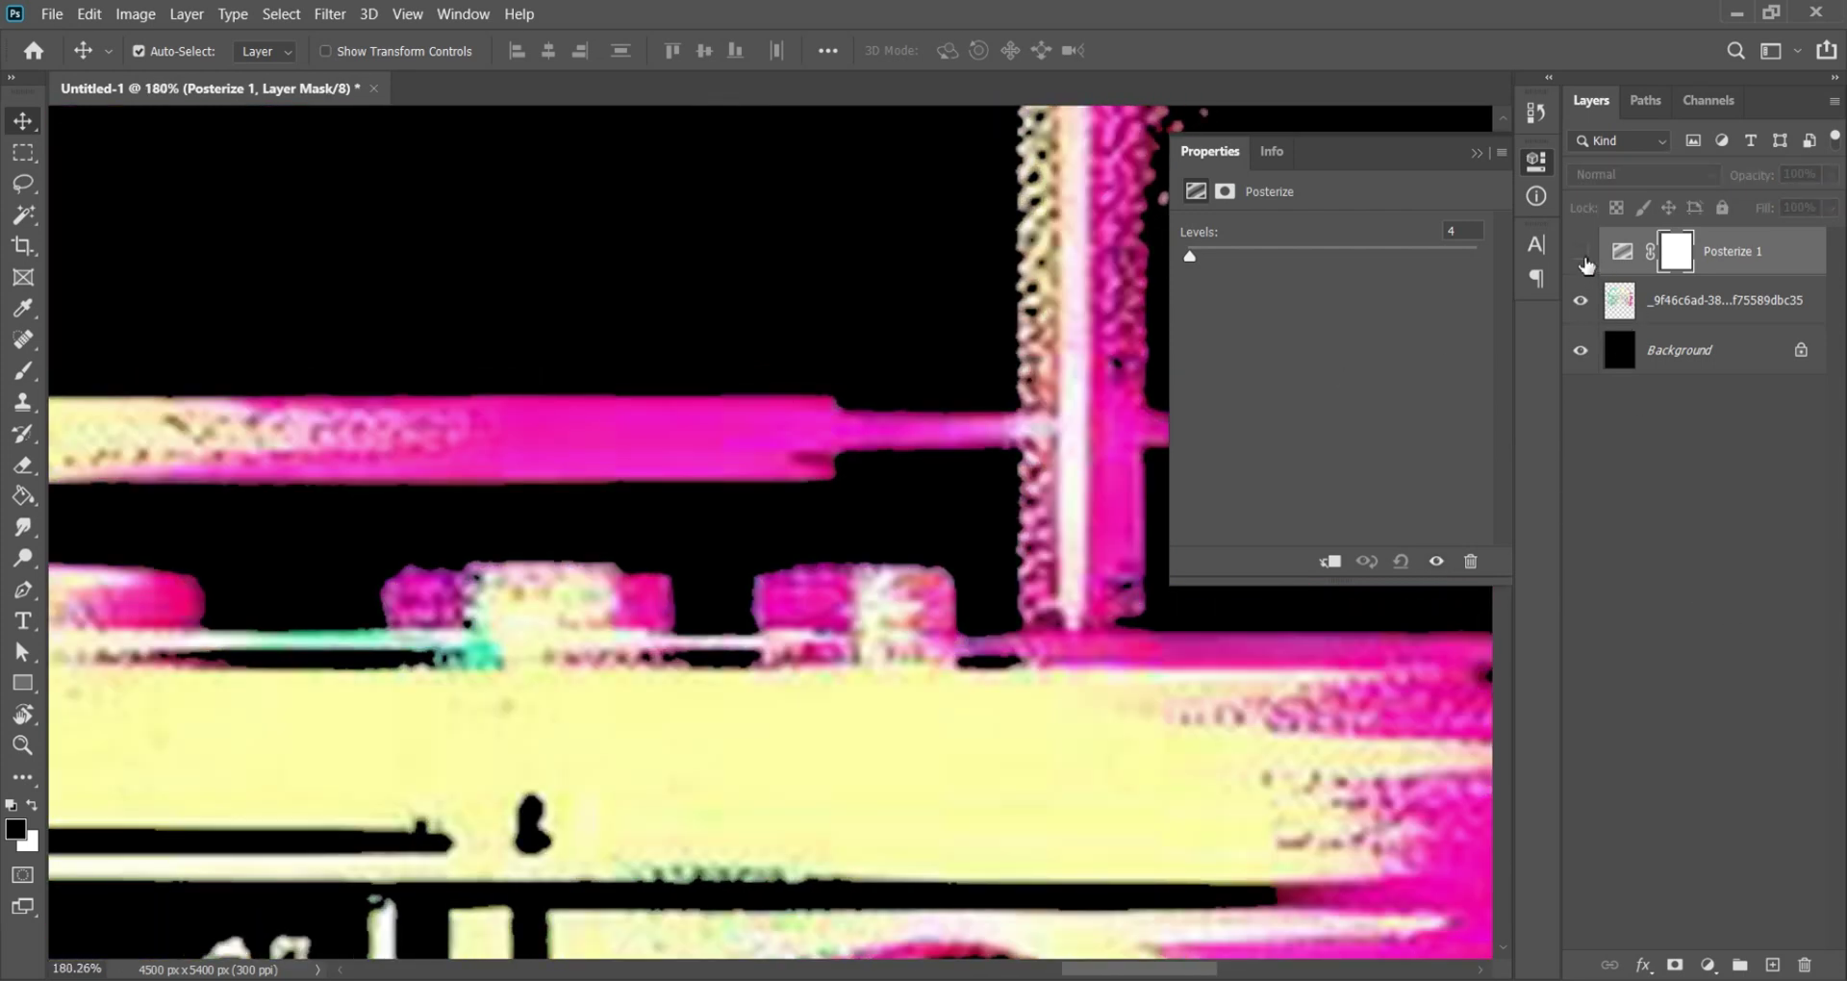
{"action": "left_click", "coordinate": [1582, 254]}
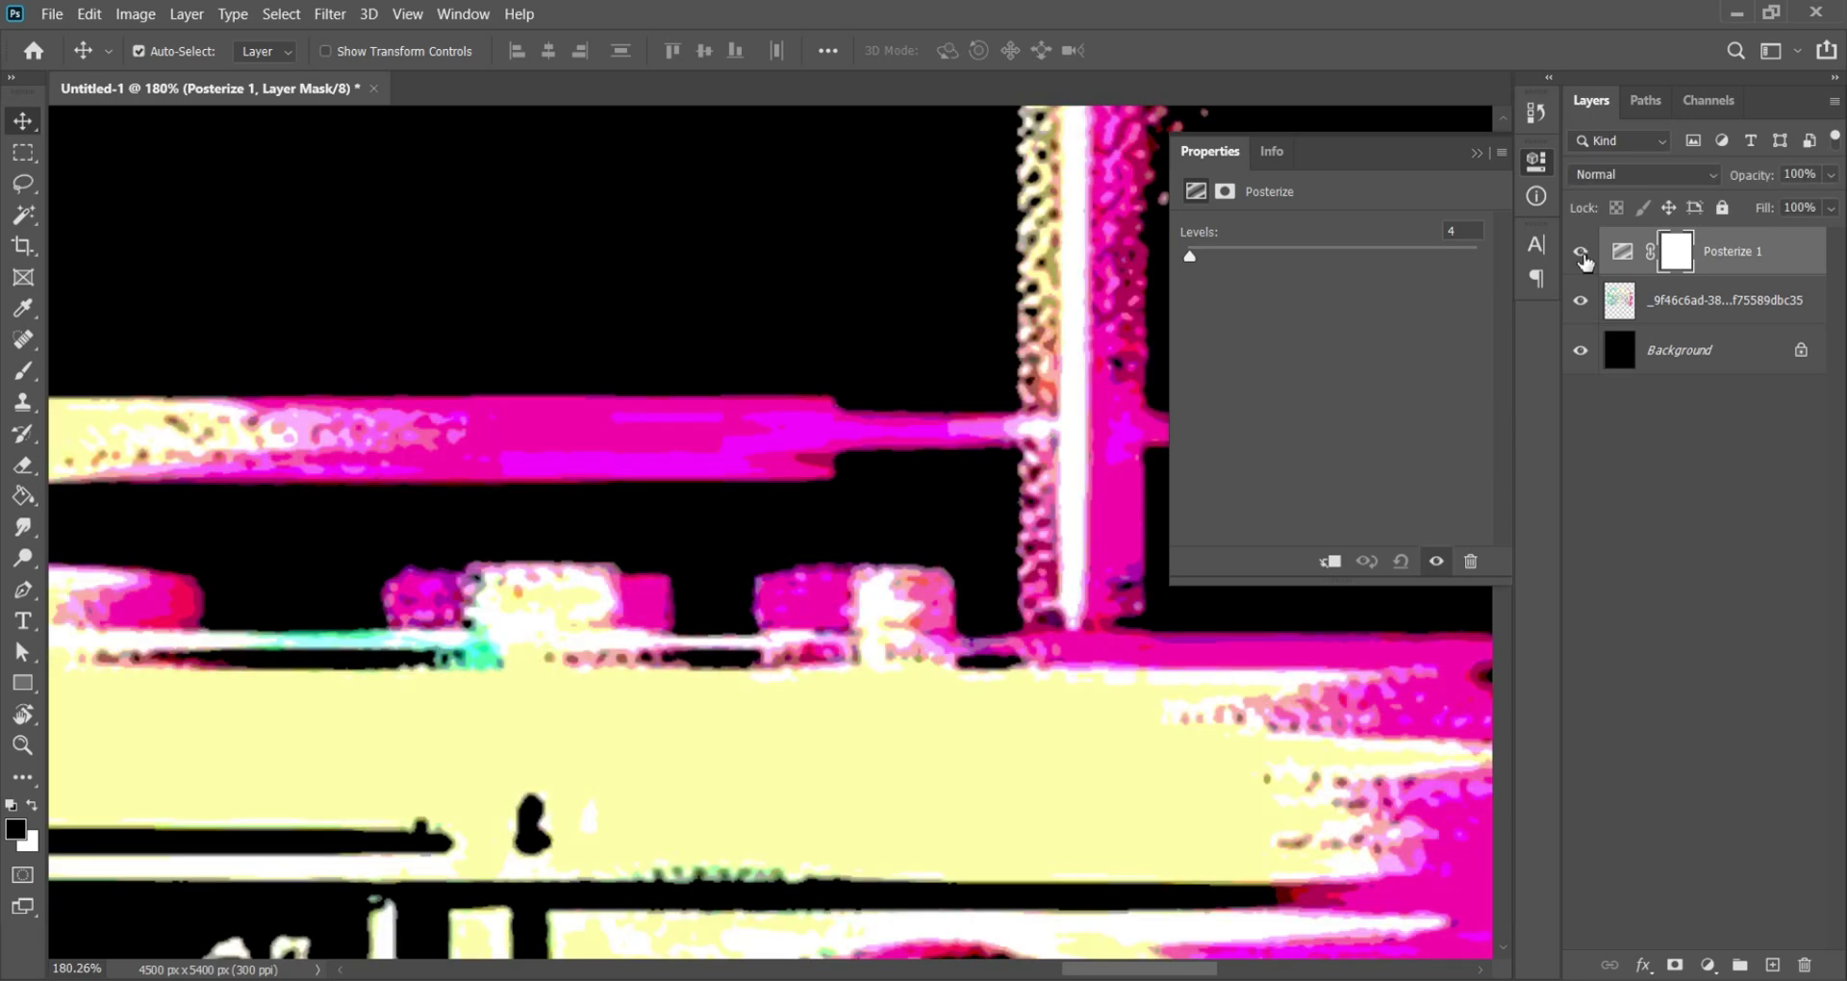
{"action": "left_click", "coordinate": [1581, 254]}
{"action": "left_click", "coordinate": [1581, 254]}
{"action": "scroll", "coordinate": [1085, 448], "scroll_direction": "up", "scroll_amount": 3}
{"action": "scroll", "coordinate": [1070, 608], "scroll_direction": "down", "scroll_amount": 5}
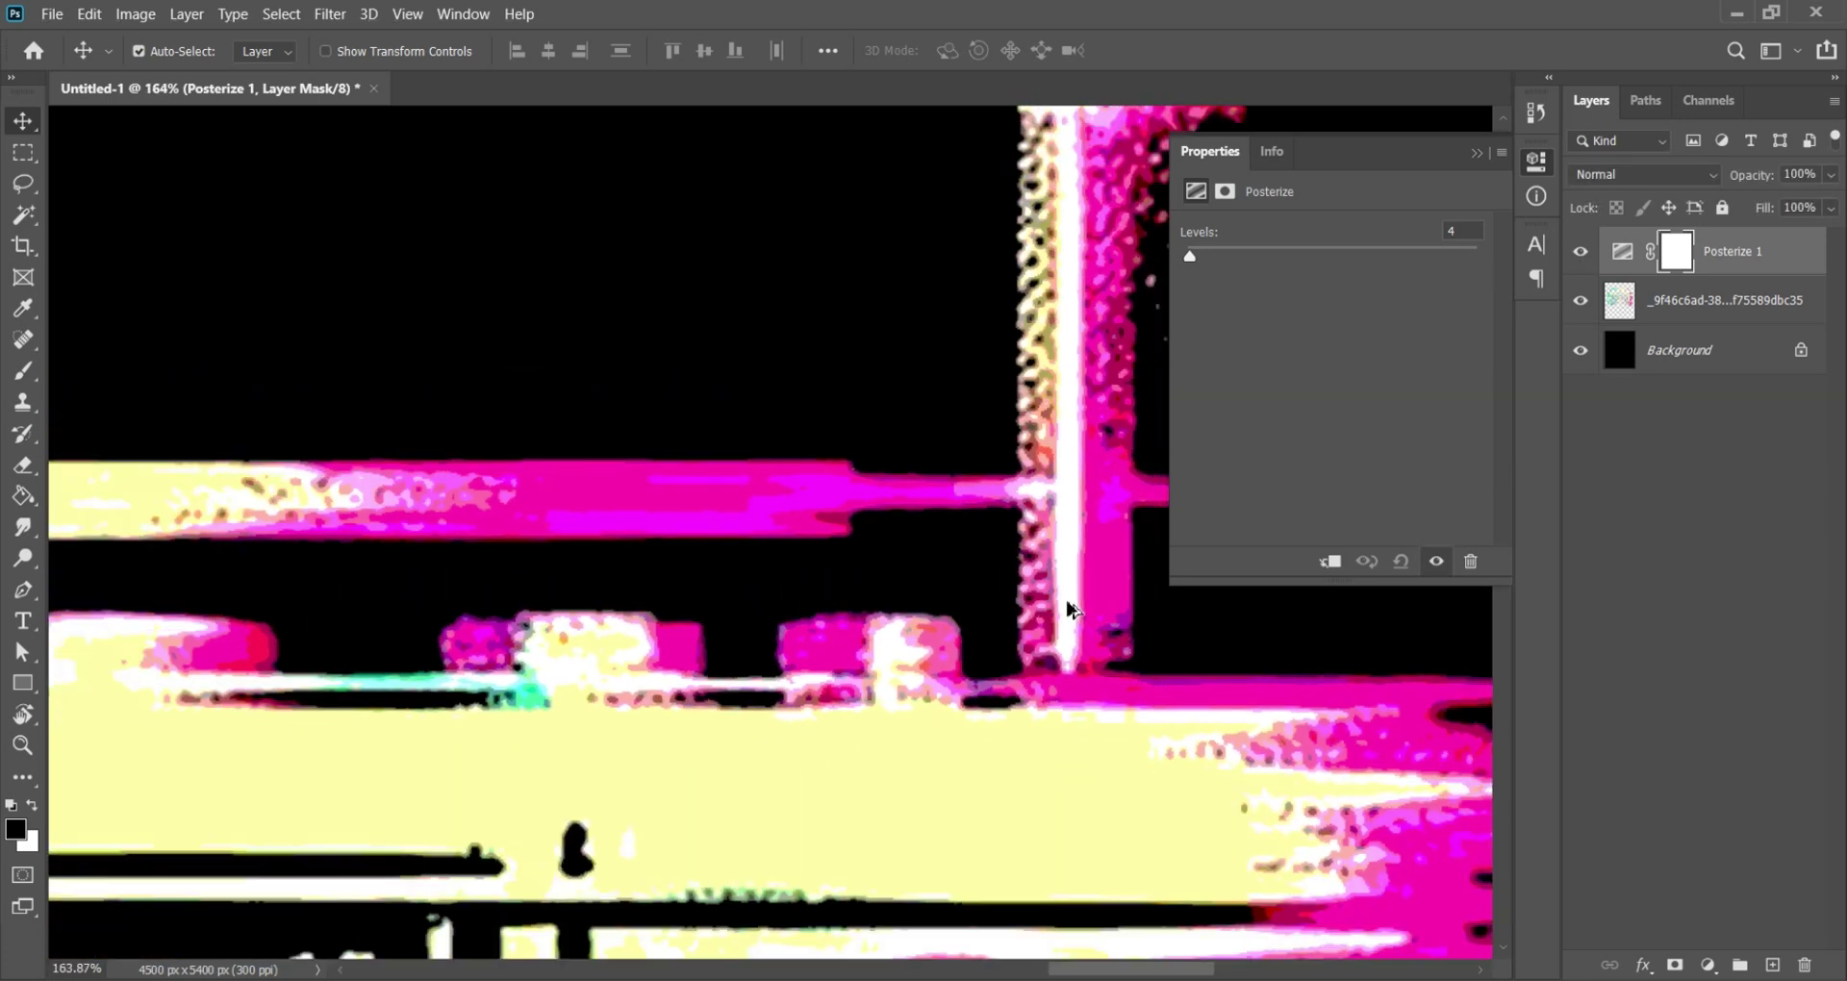
{"action": "scroll", "coordinate": [1077, 604], "scroll_direction": "up", "scroll_amount": 3}
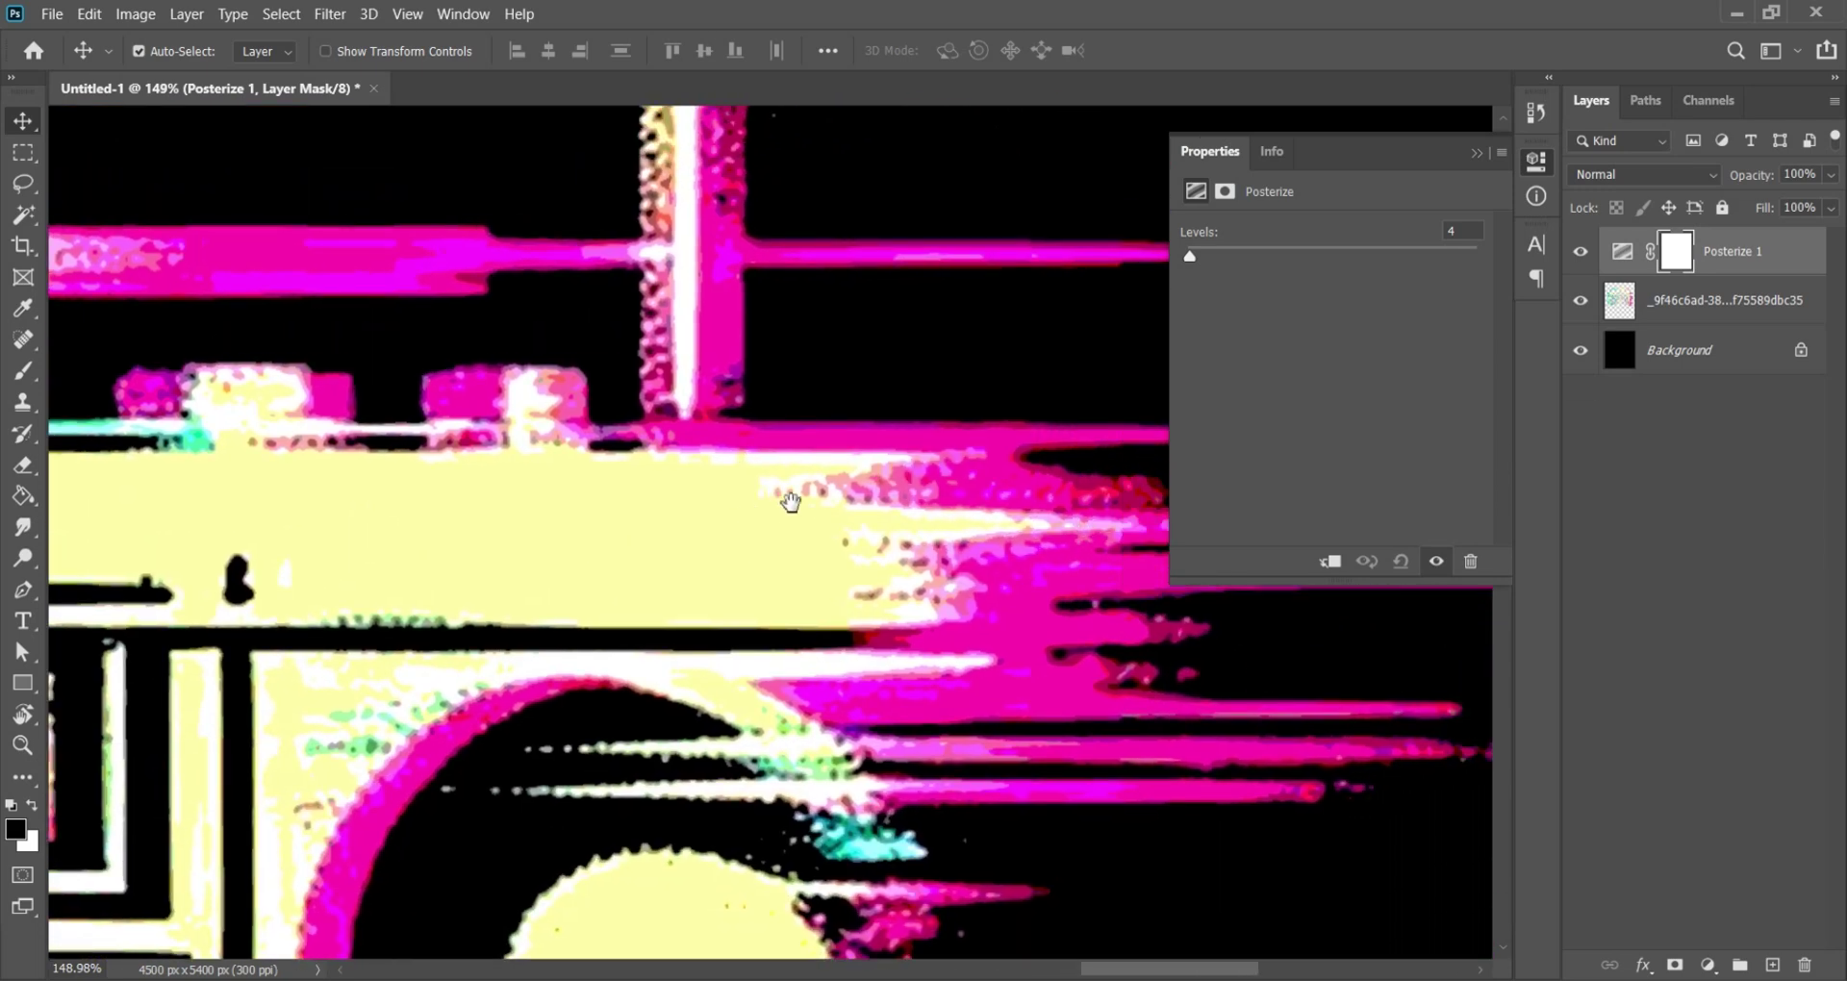
{"action": "scroll", "coordinate": [1079, 586], "scroll_direction": "down", "scroll_amount": 6}
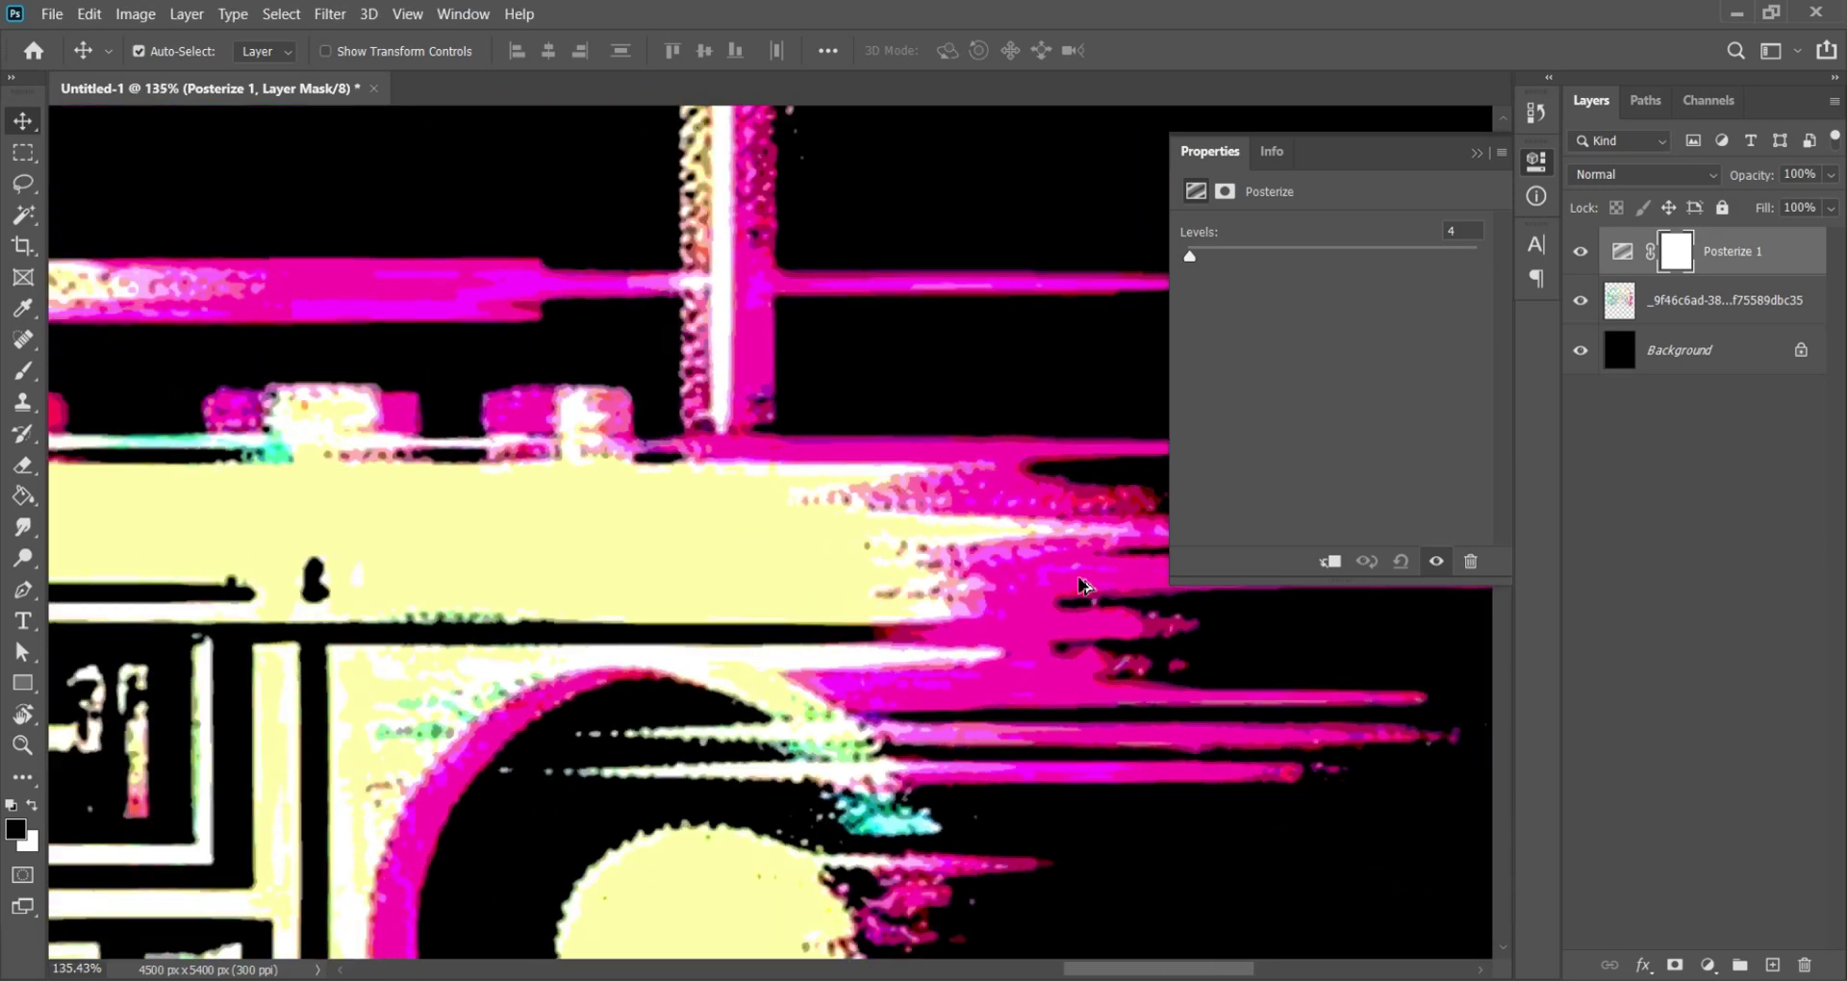
Step: Set the Posterize levels to 2 and view the whole boombox
{"action": "scroll", "coordinate": [1100, 599], "scroll_direction": "down", "scroll_amount": 2}
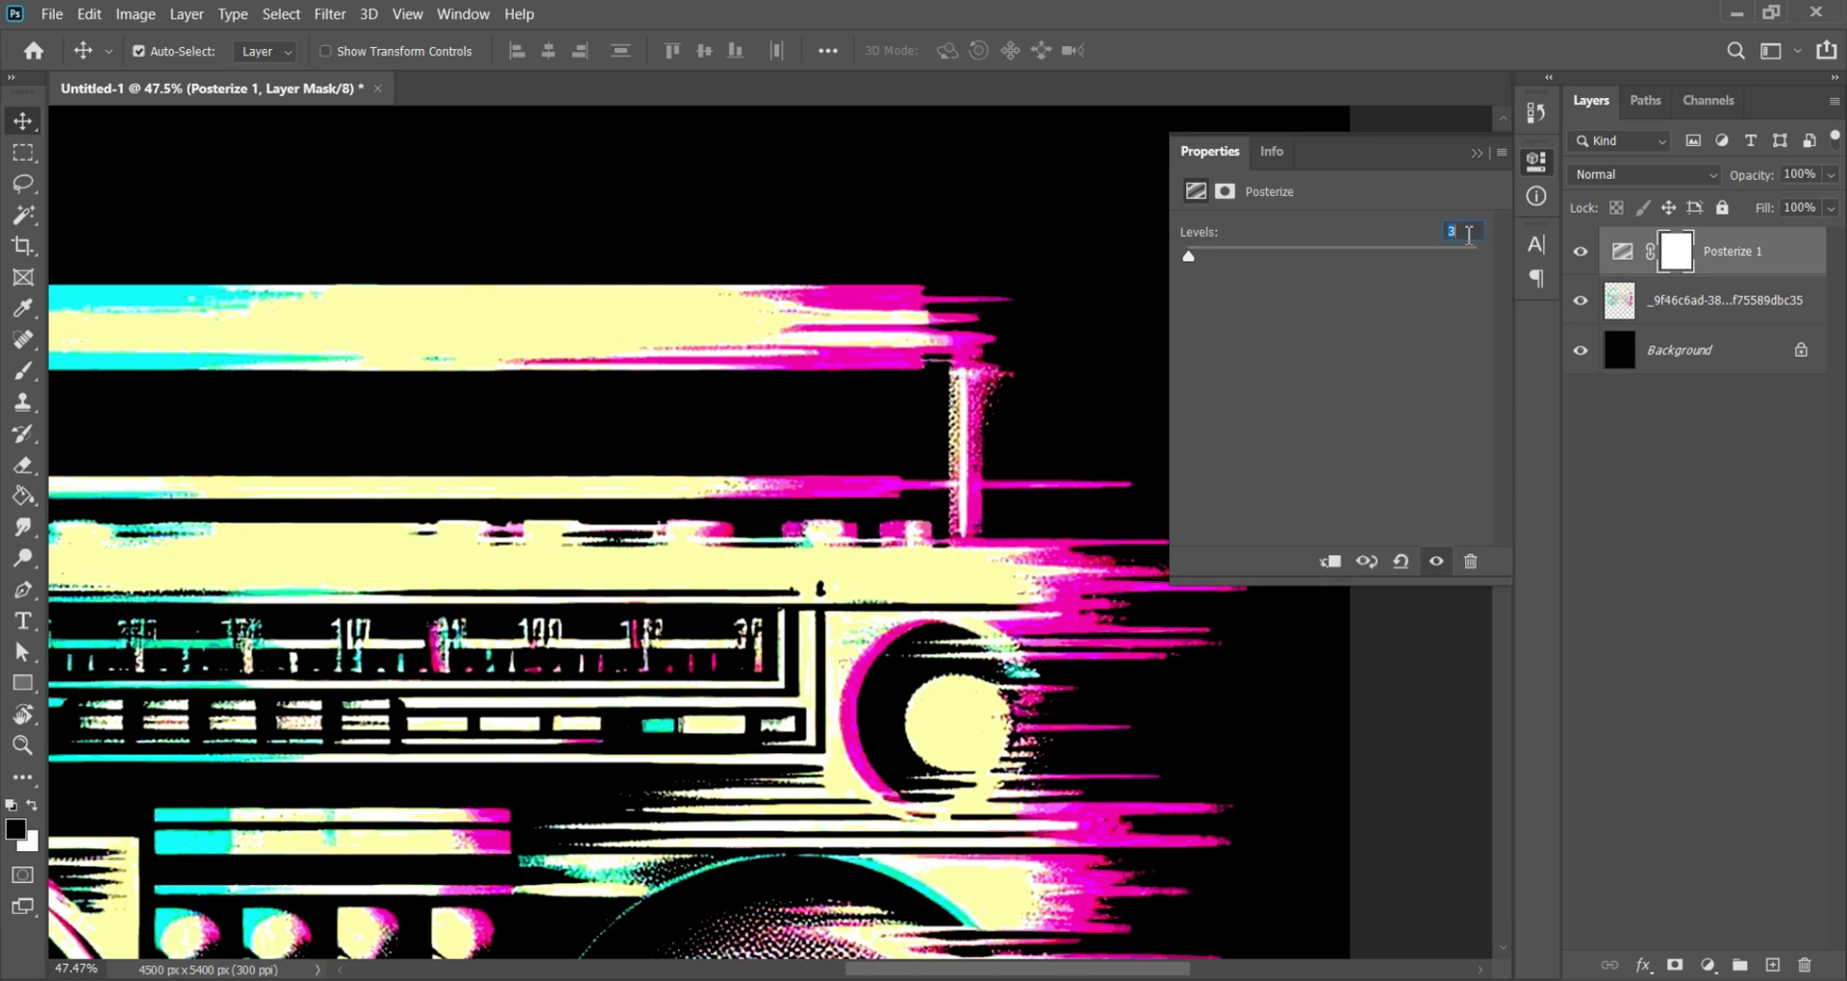
{"action": "key", "text": "Down"}
{"action": "key", "text": "Down"}
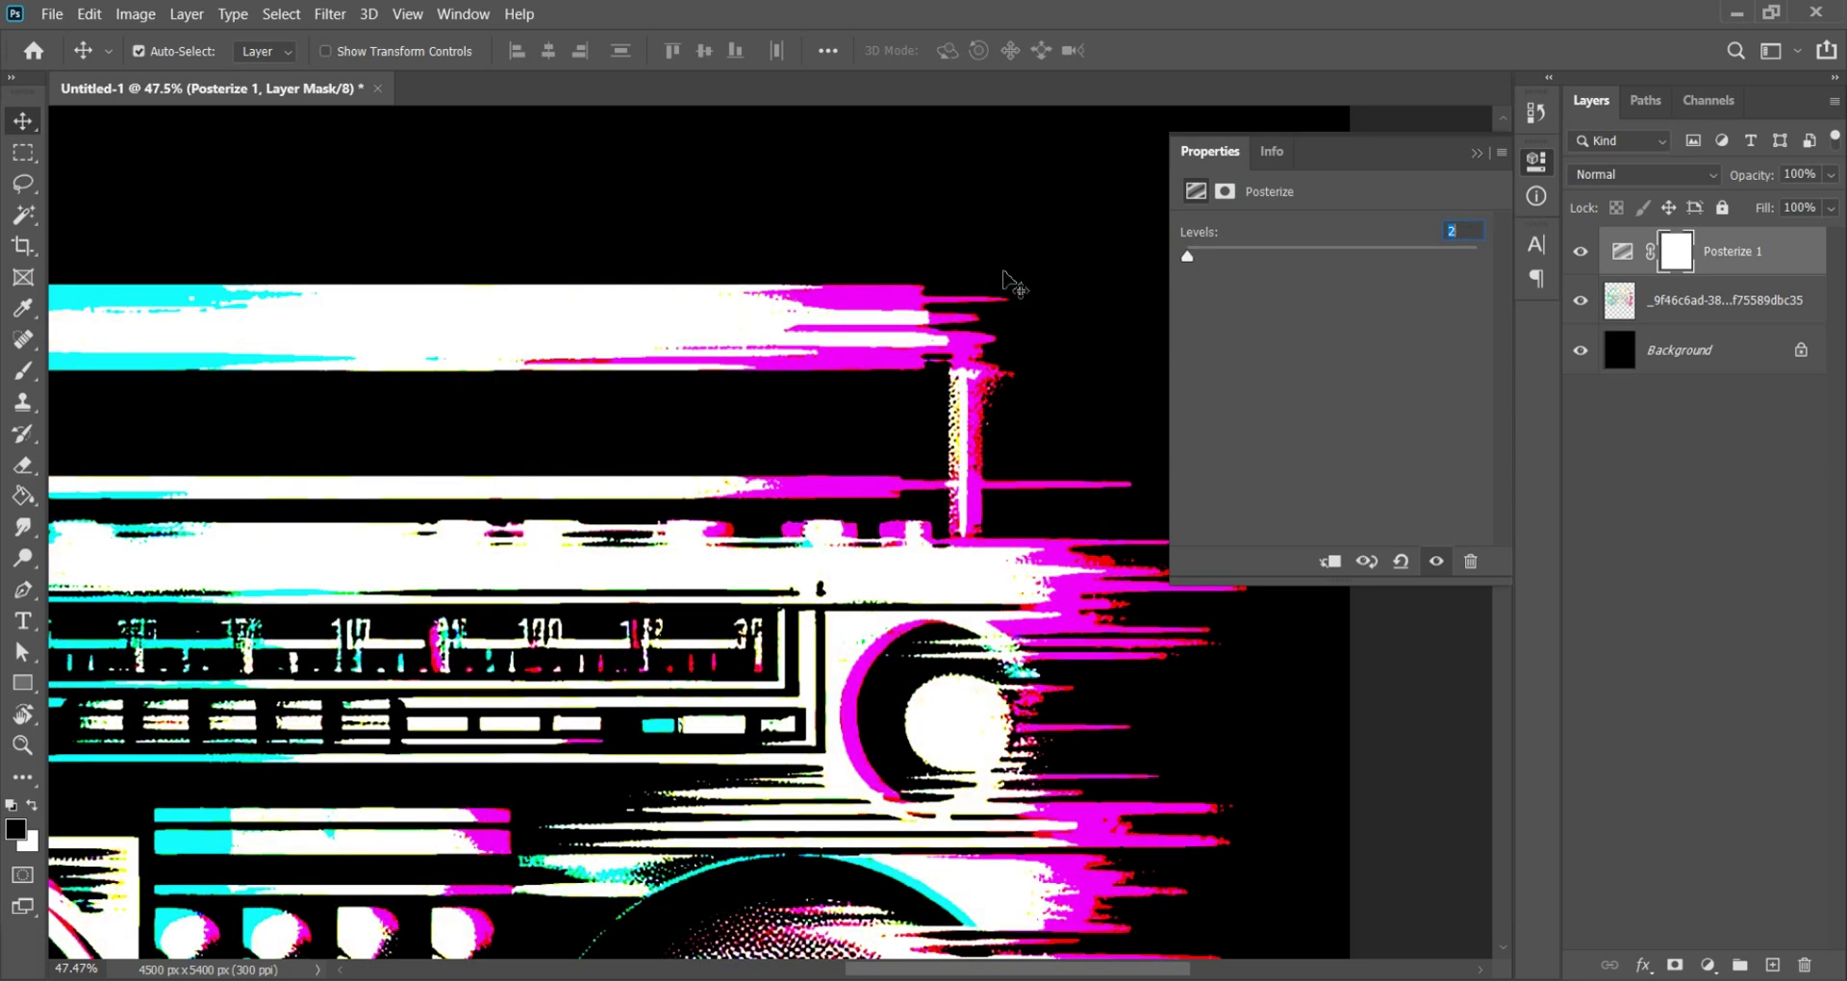
{"action": "left_click", "coordinate": [1006, 280]}
{"action": "scroll", "coordinate": [1010, 282], "scroll_direction": "down", "scroll_amount": 2}
{"action": "scroll", "coordinate": [1002, 372], "scroll_direction": "down", "scroll_amount": 2}
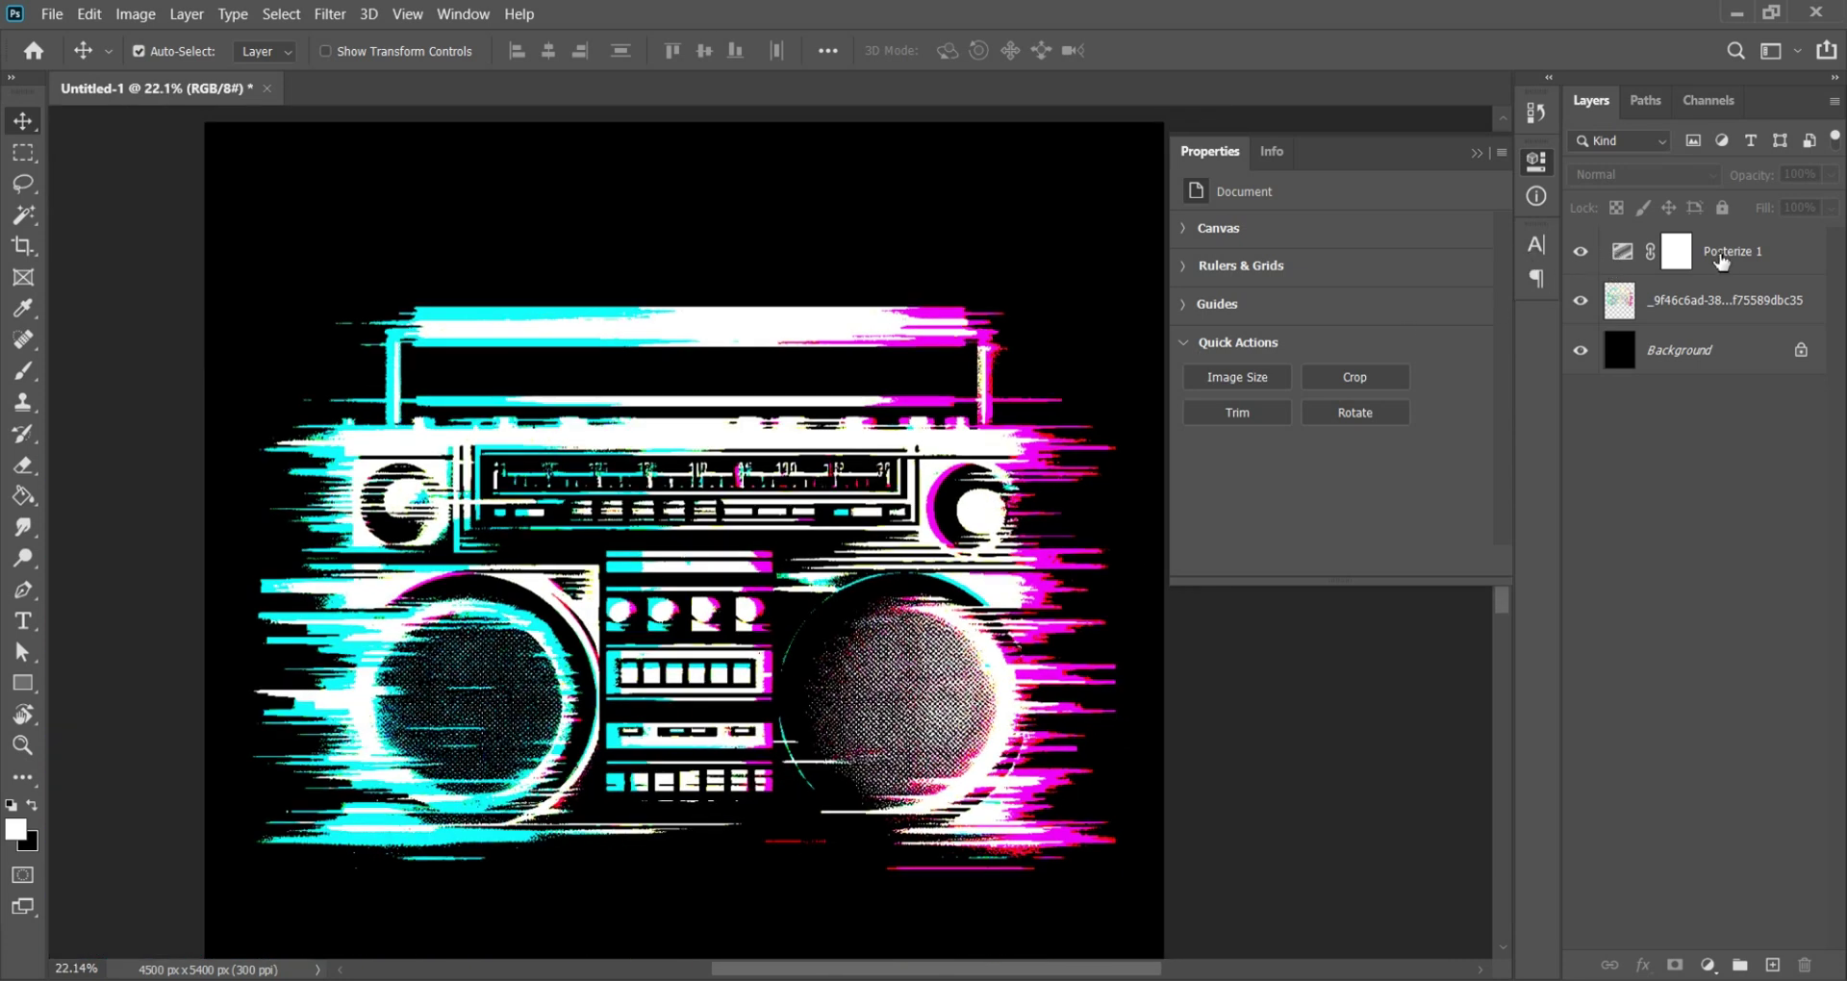
Step: Try the Posterize adjustment at 4 levels on the whole boombox and return it to 2 levels
{"action": "left_click", "coordinate": [1632, 256]}
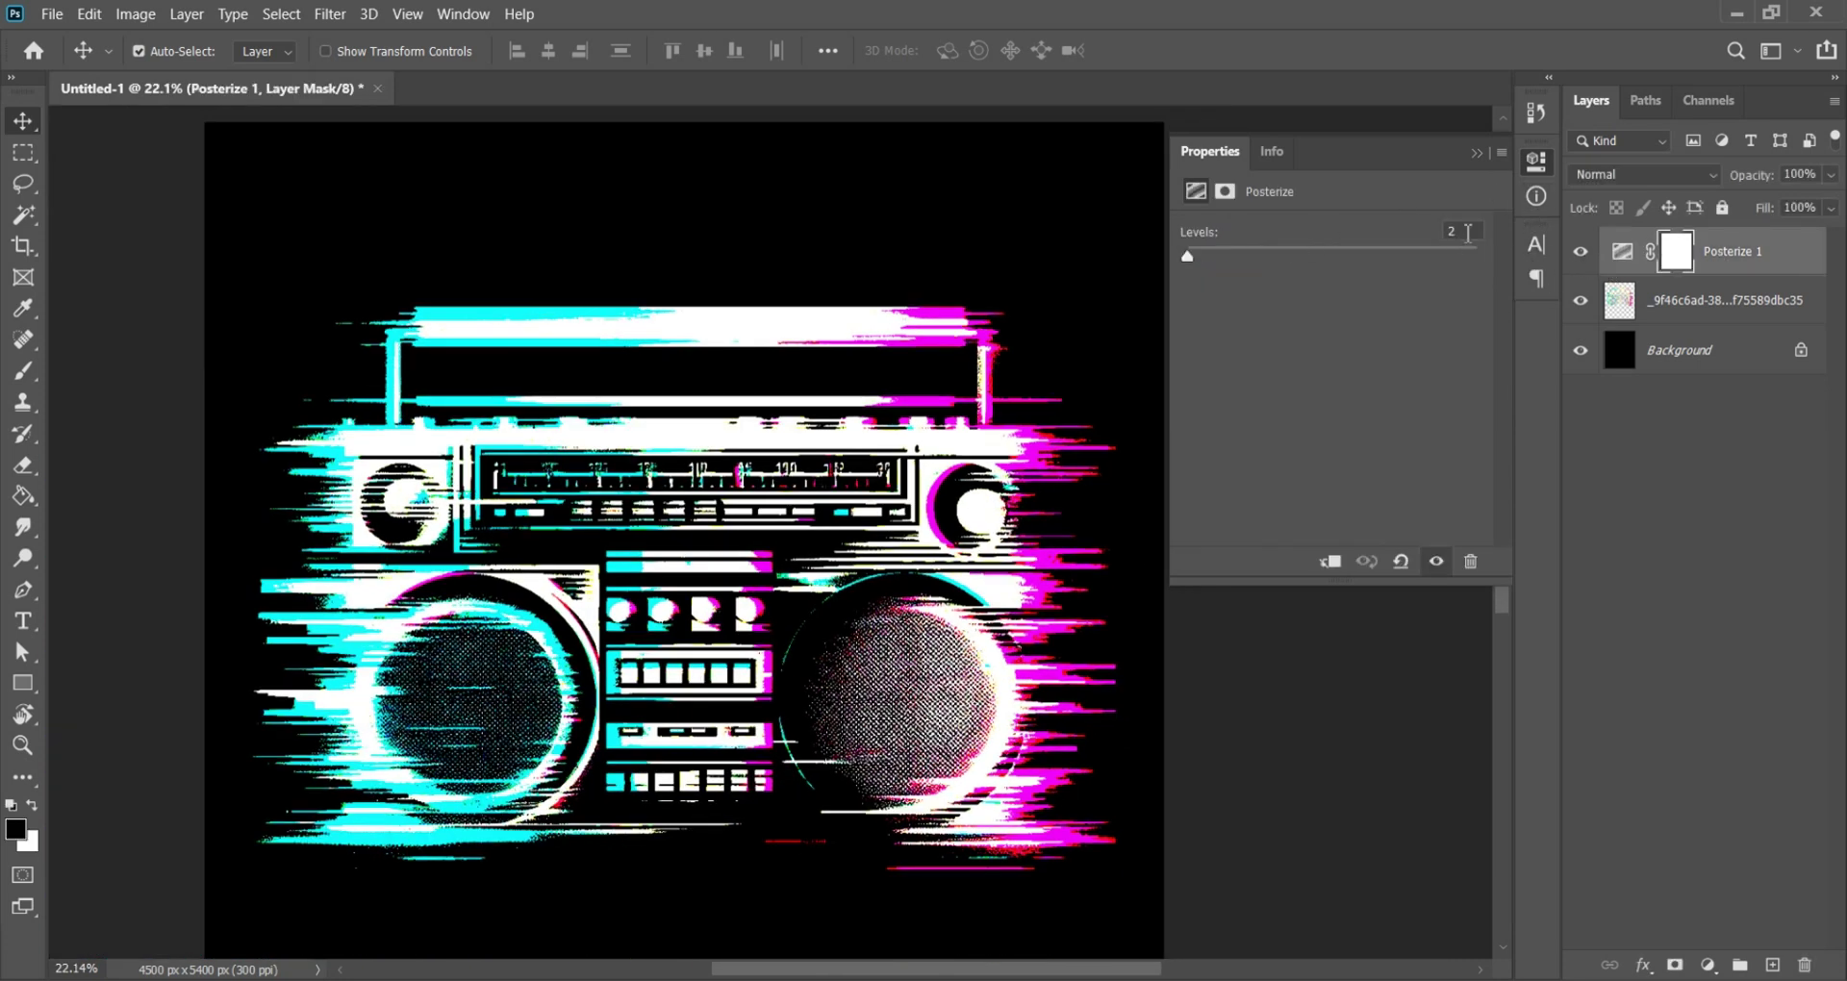
{"action": "key", "text": "Up"}
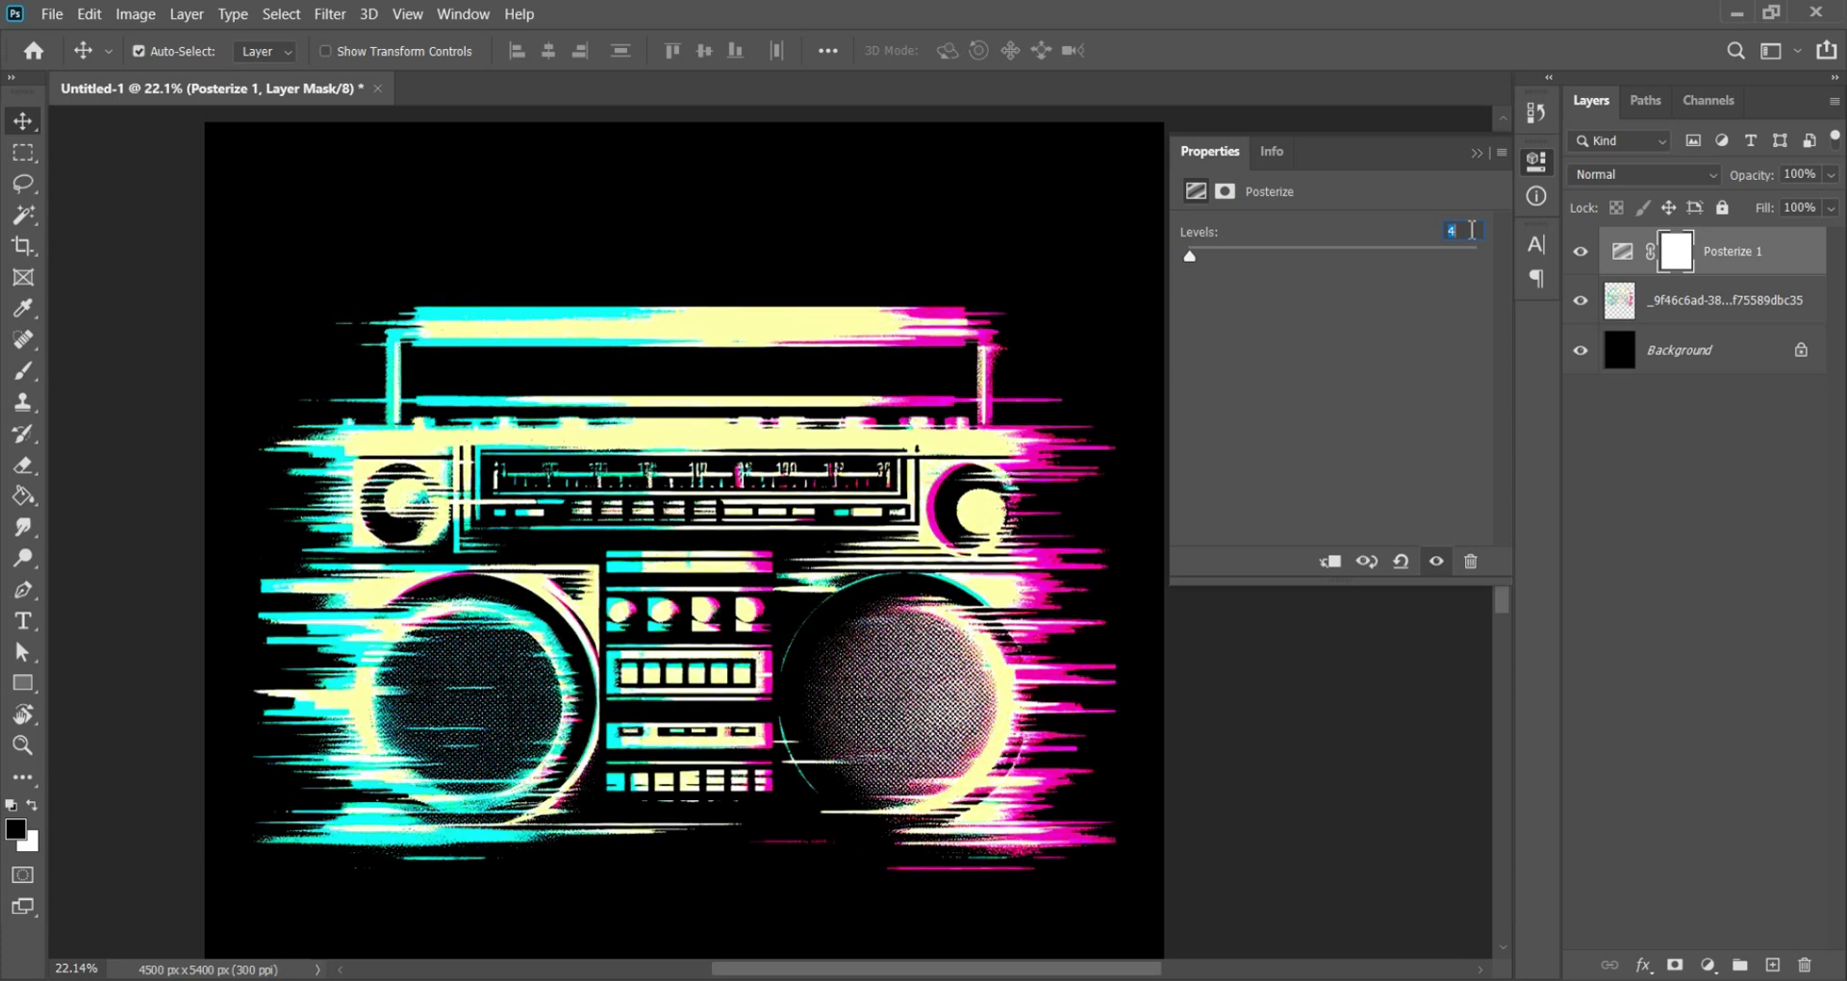
{"action": "key", "text": "Down"}
{"action": "key", "text": "Down"}
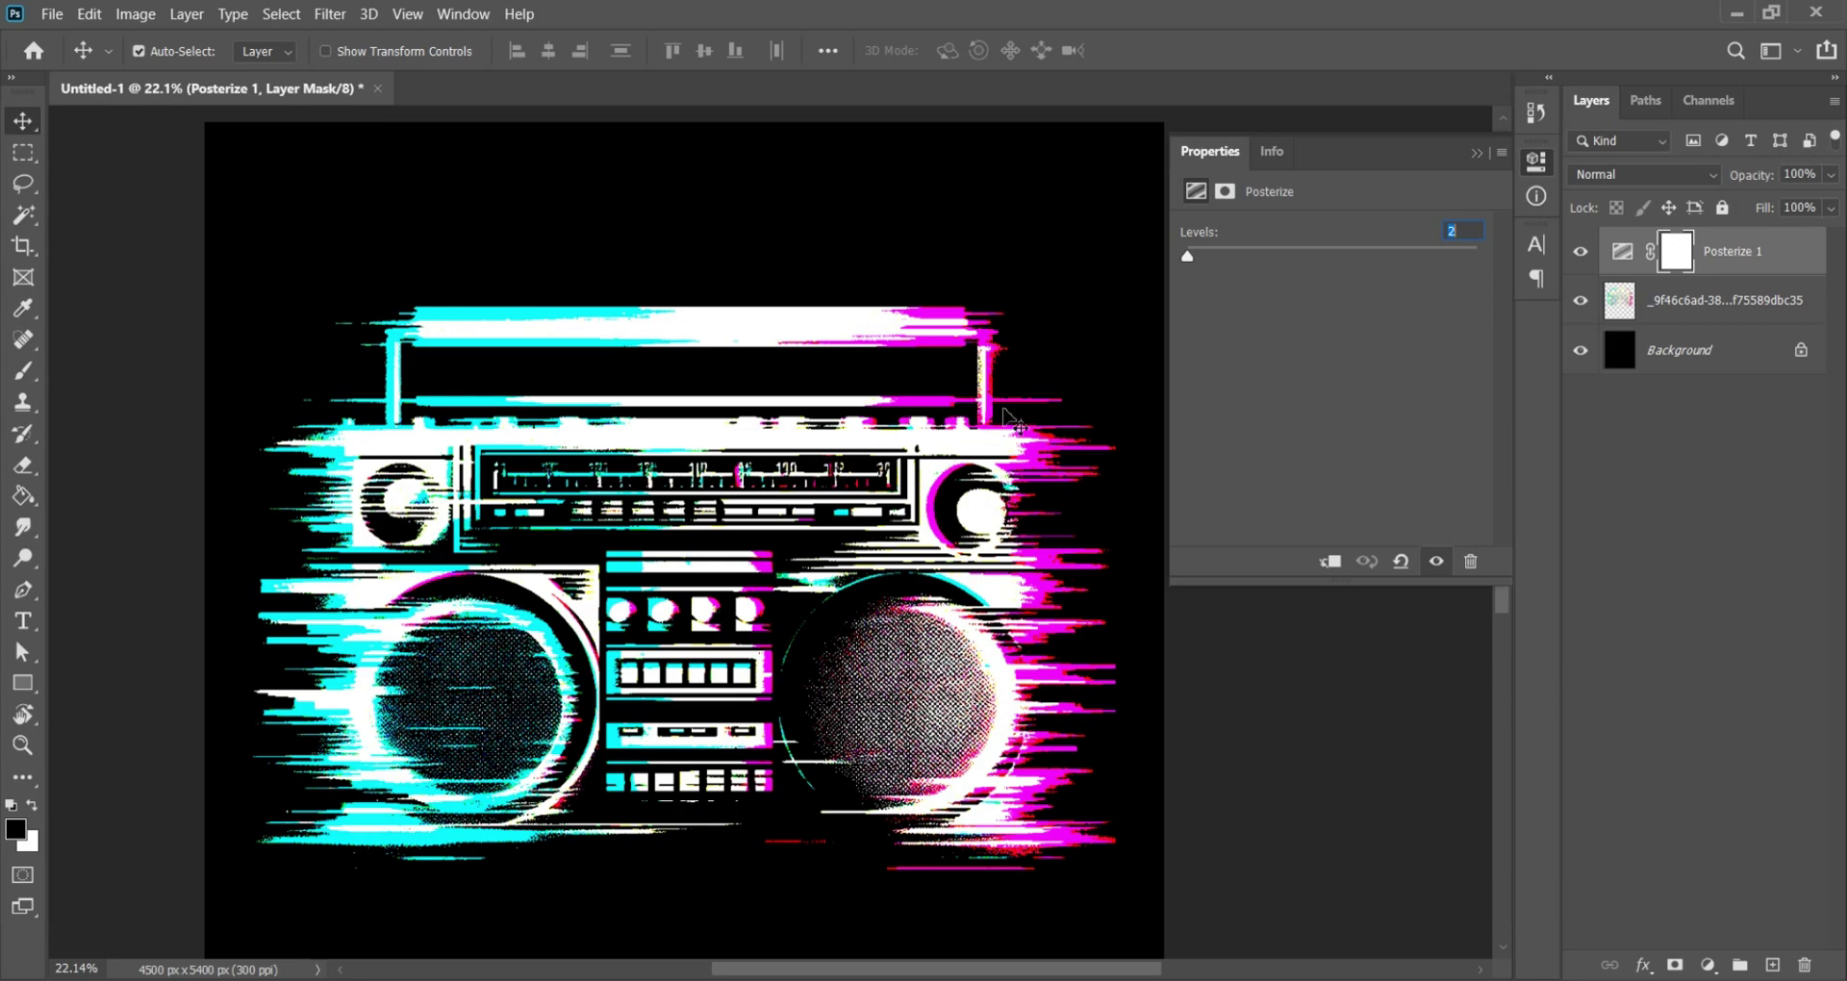
{"action": "left_click", "coordinate": [1536, 164]}
Step: Examine the posterized boombox's colours and edges close up and as a whole, with the black Background hidden and shown
{"action": "scroll", "coordinate": [976, 438], "scroll_direction": "up", "scroll_amount": 5}
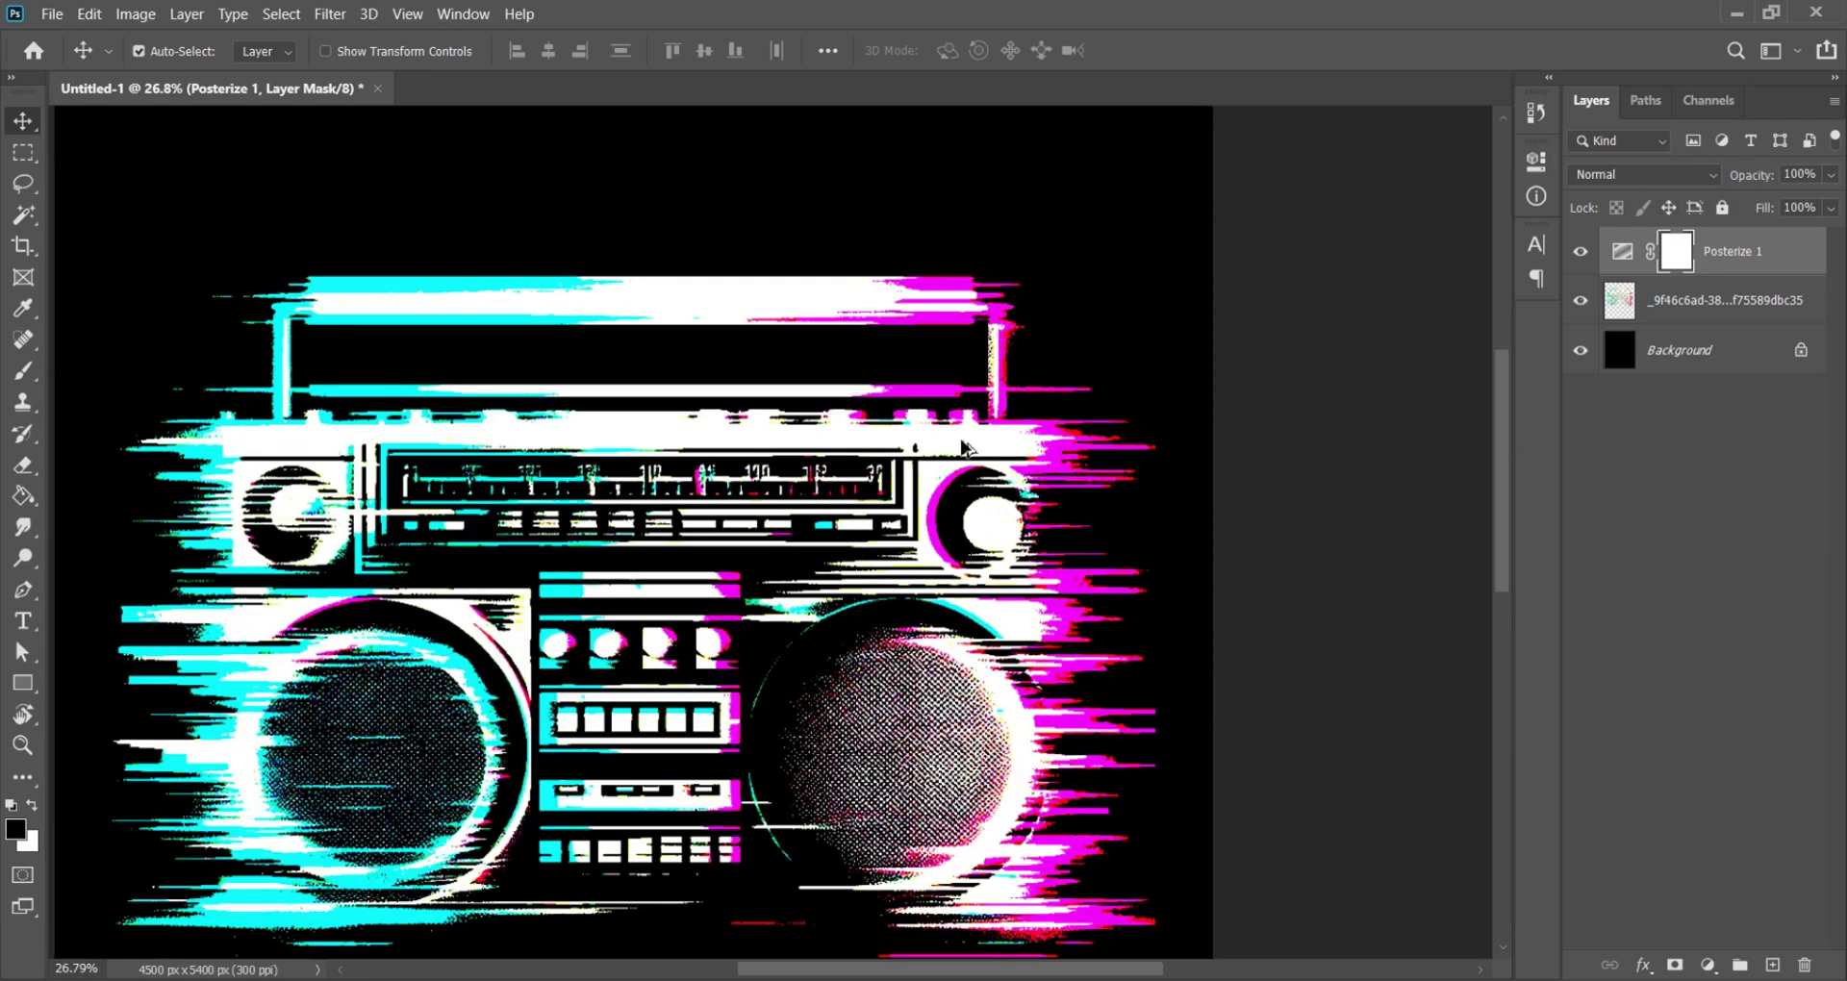
{"action": "scroll", "coordinate": [976, 442], "scroll_direction": "down", "scroll_amount": 3}
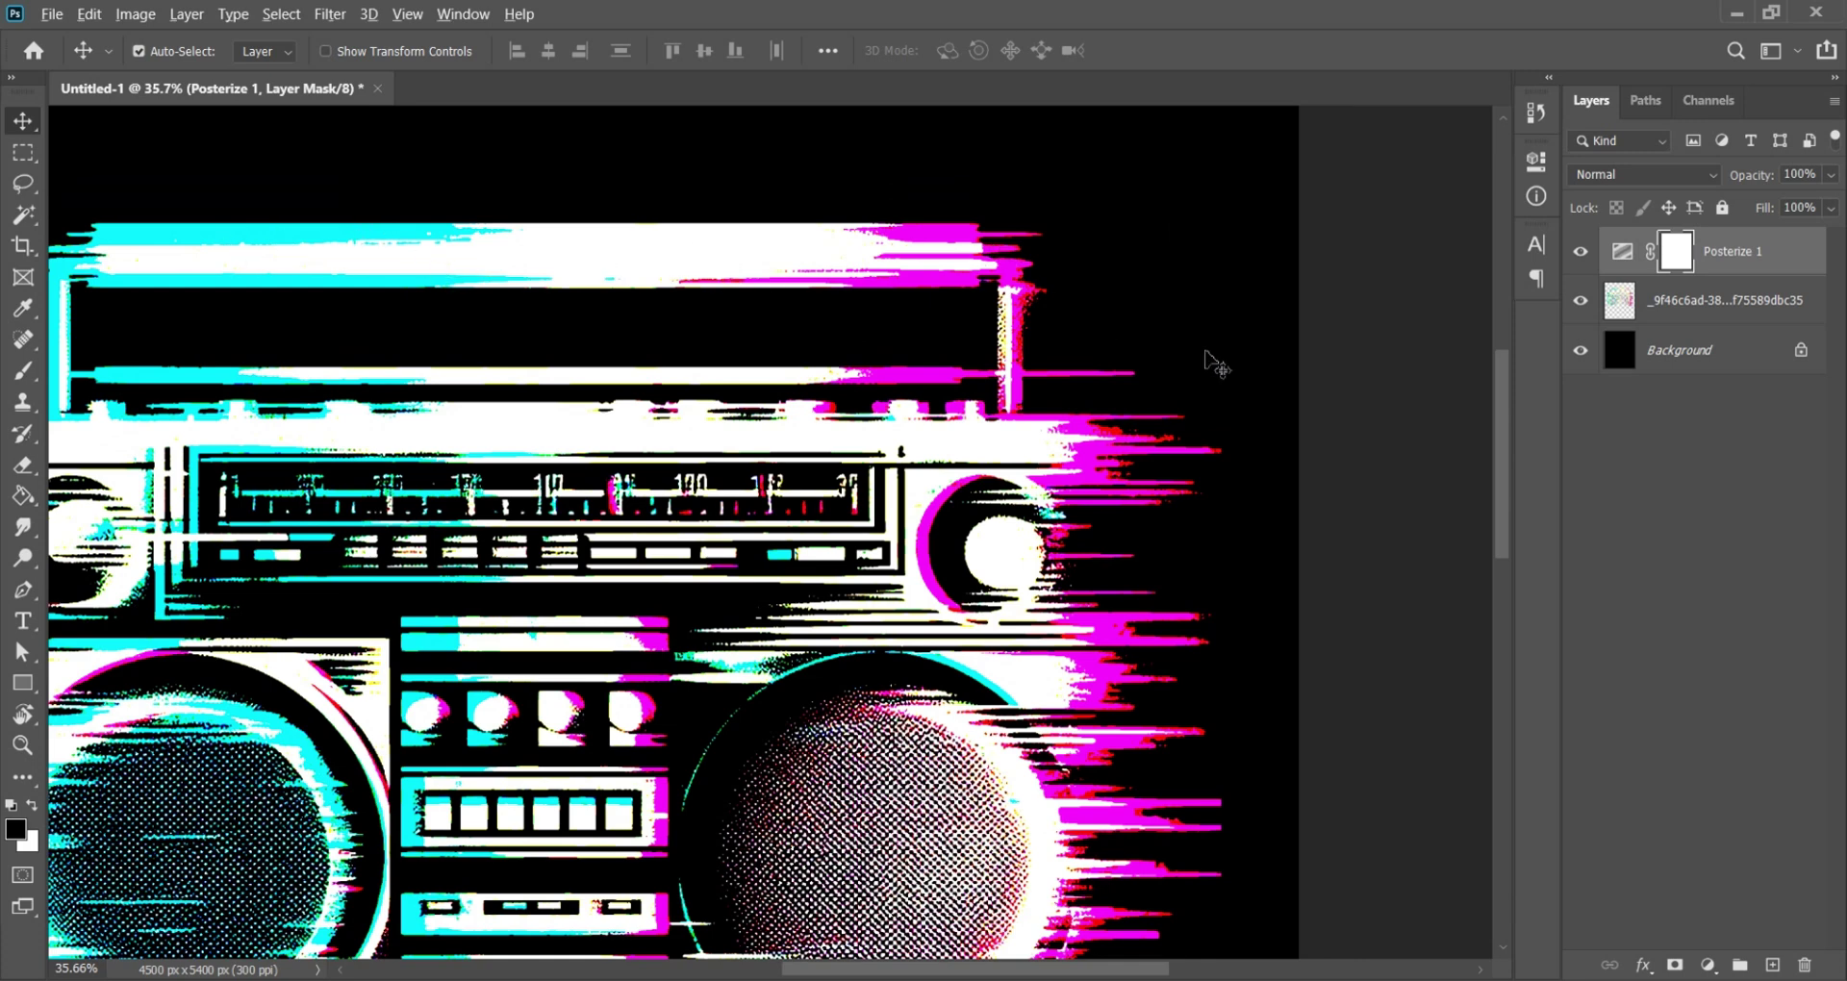
{"action": "scroll", "coordinate": [1208, 362], "scroll_direction": "down", "scroll_amount": 3}
{"action": "left_click_drag", "start_coordinate": [1266, 437], "coordinate": [1319, 384]}
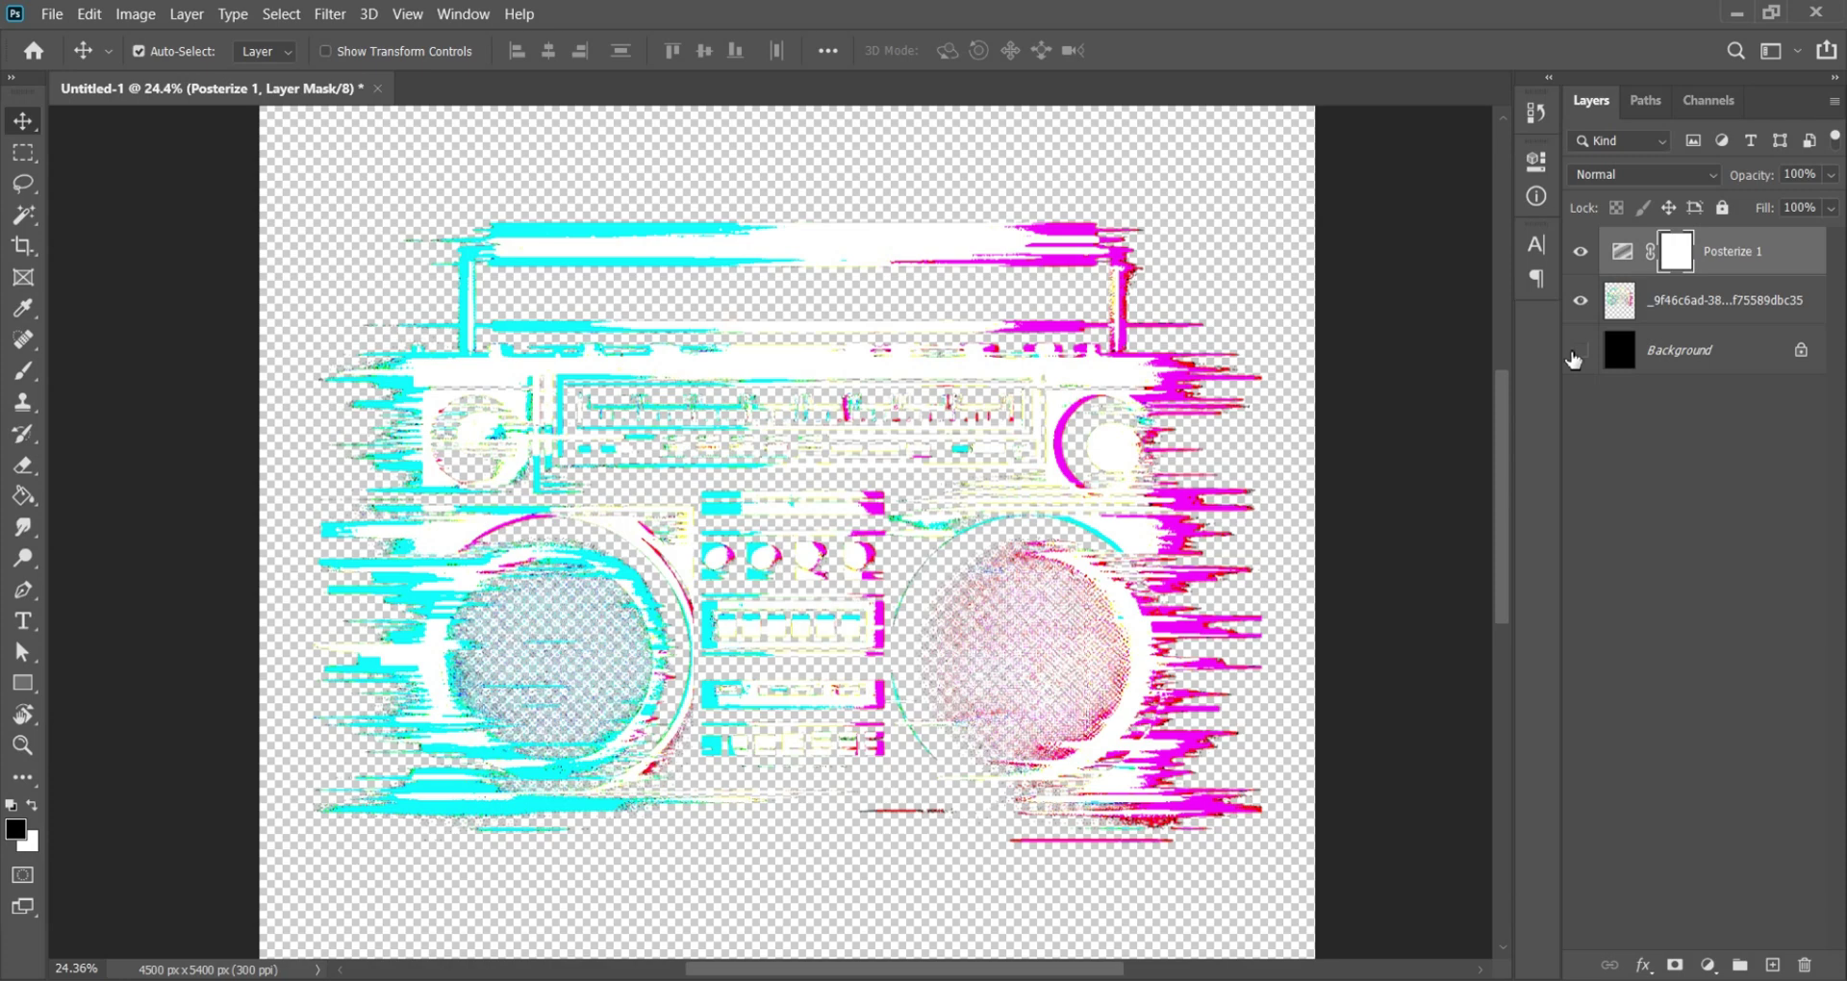
{"action": "left_click", "coordinate": [1574, 357]}
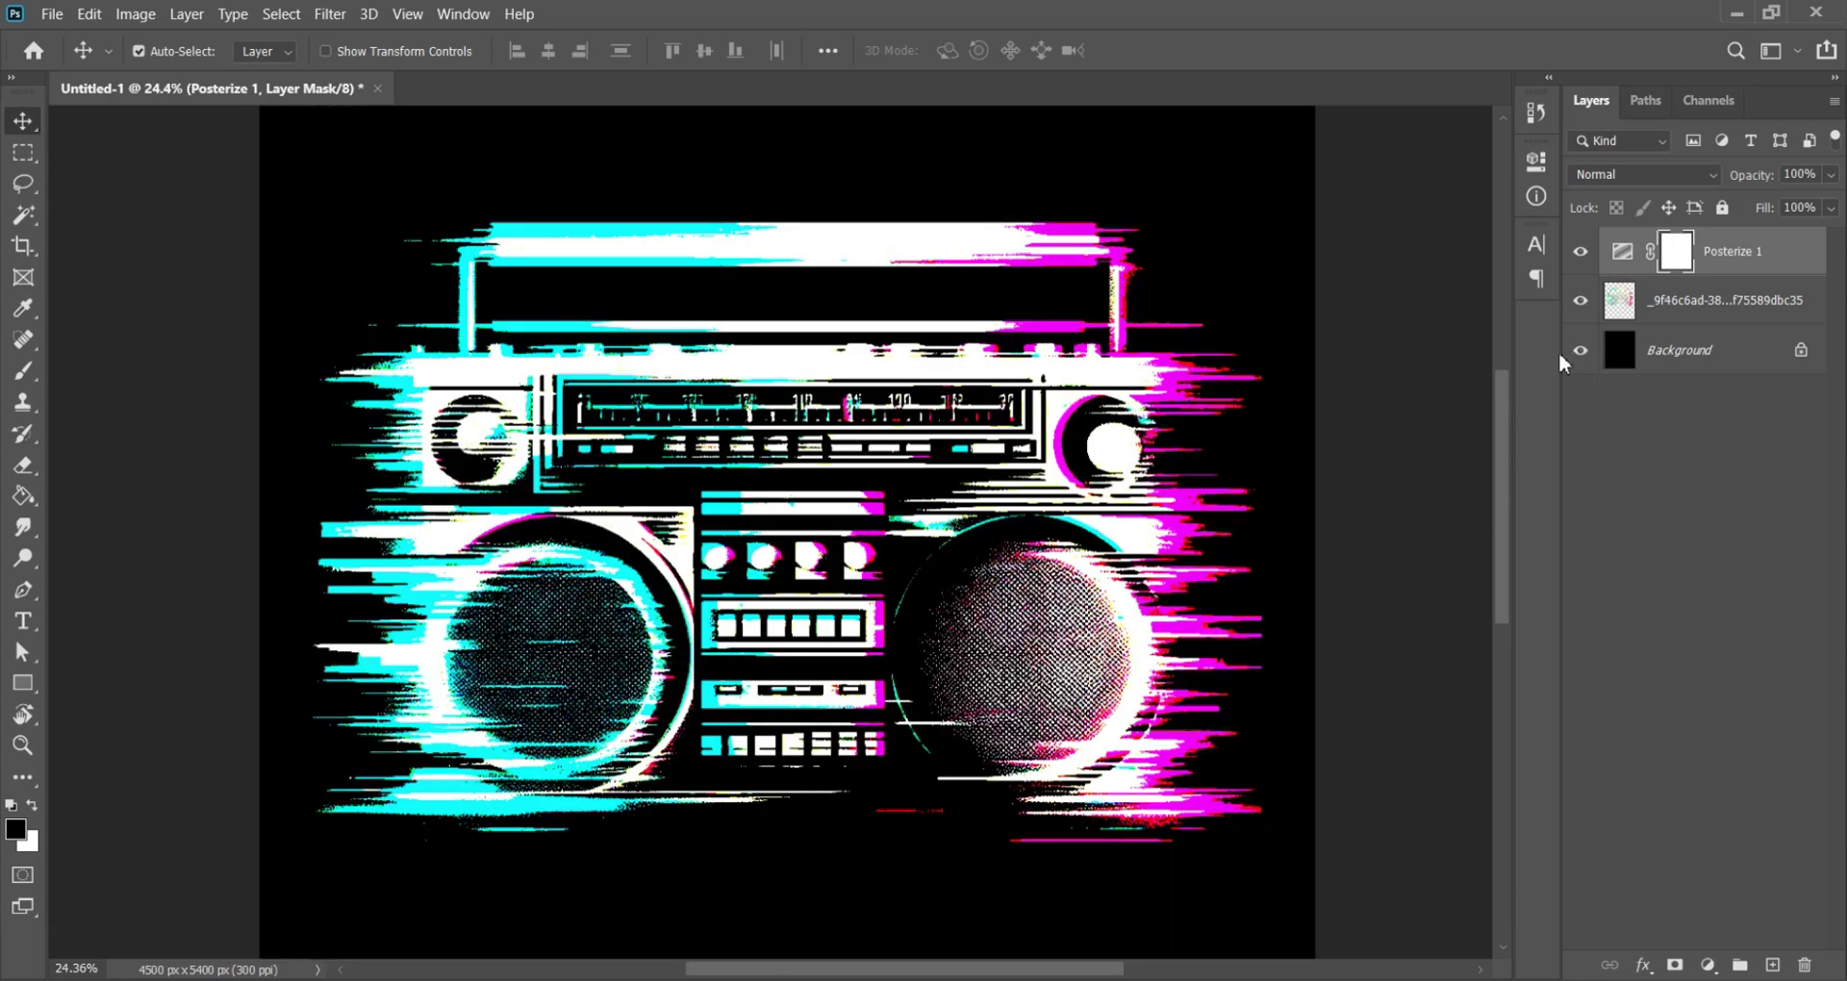
{"action": "scroll", "coordinate": [972, 421], "scroll_direction": "up", "scroll_amount": 5}
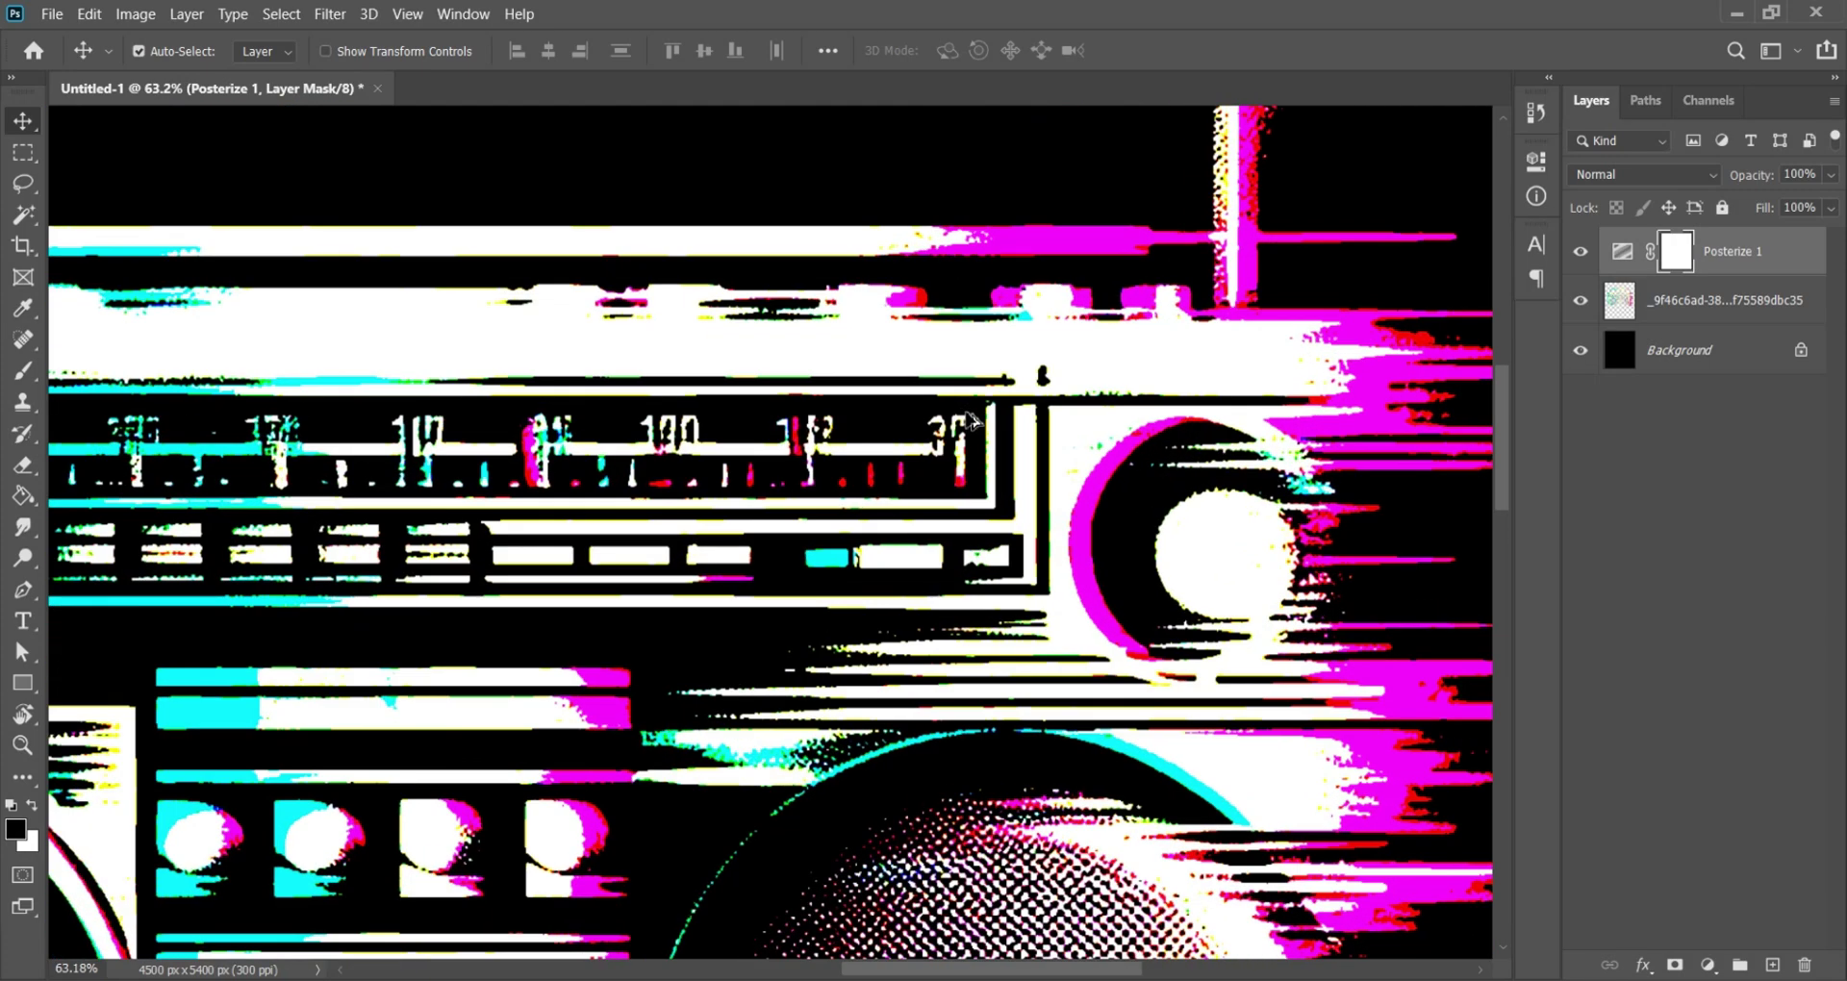
{"action": "scroll", "coordinate": [972, 420], "scroll_direction": "down", "scroll_amount": 4}
Step: Merge the Posterize 1 adjustment with the boombox image layer into a single layer above the black Background
{"action": "left_click", "coordinate": [1722, 315]}
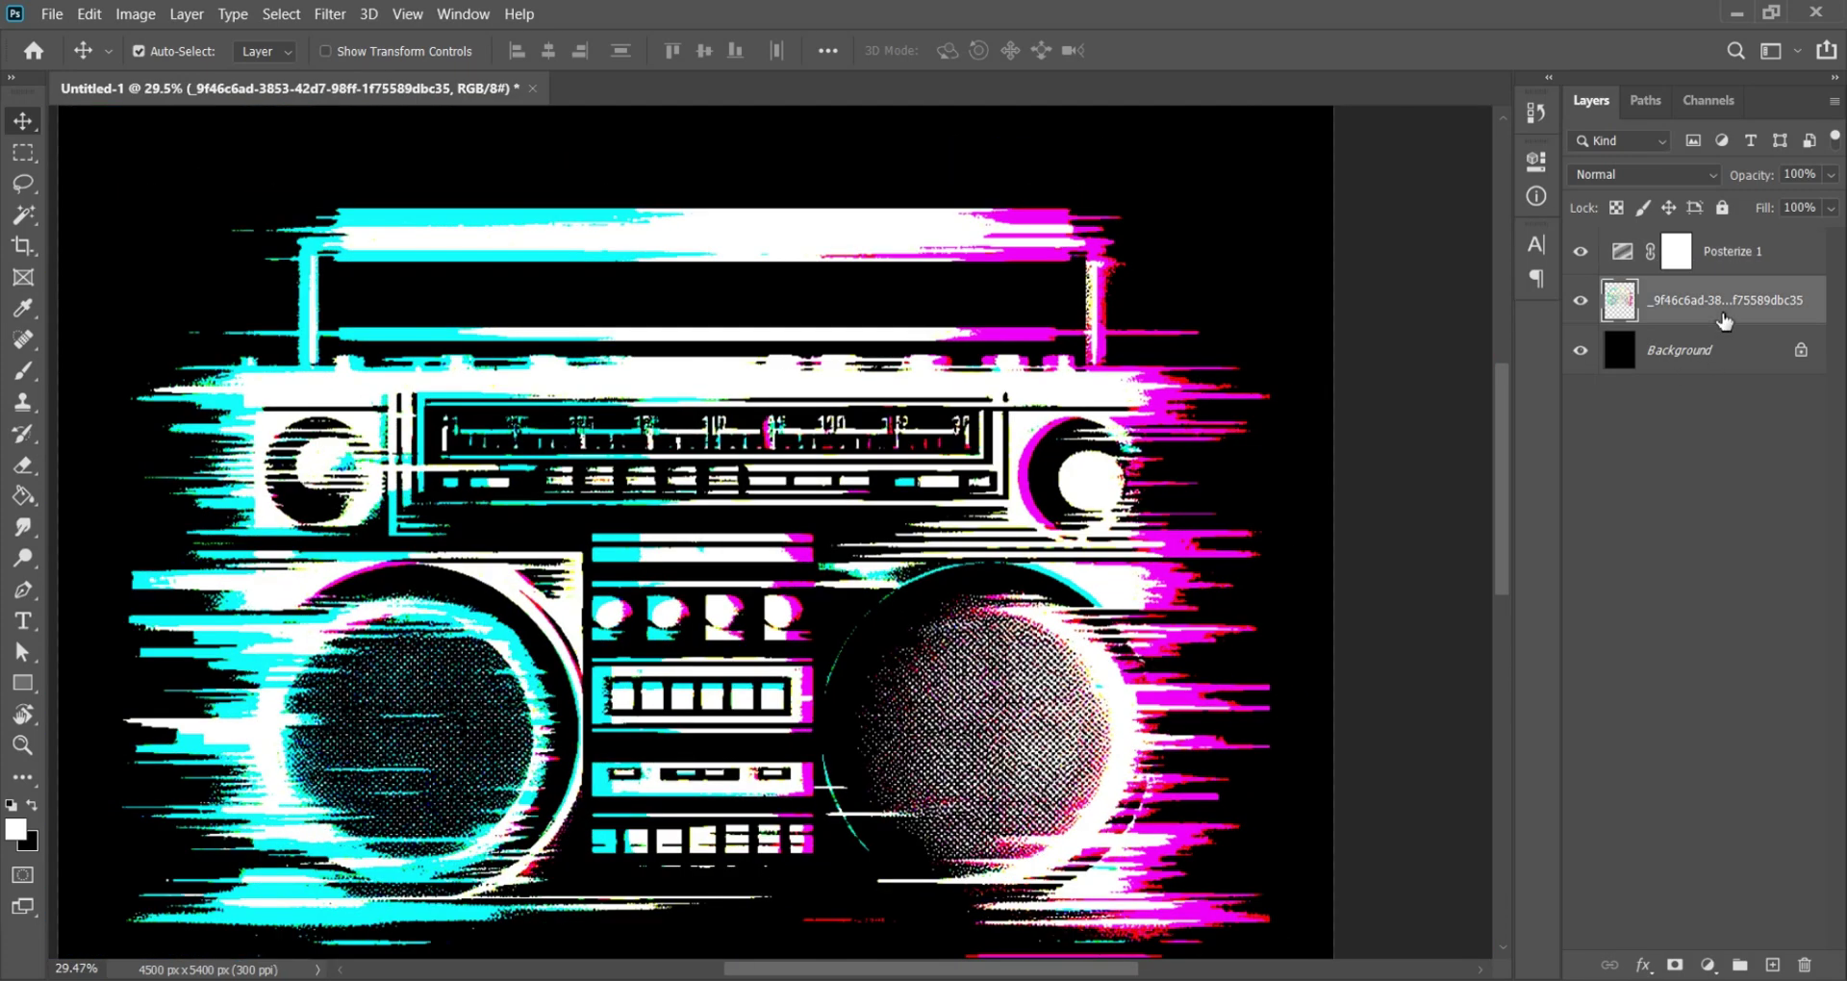
{"action": "left_click", "coordinate": [1764, 255]}
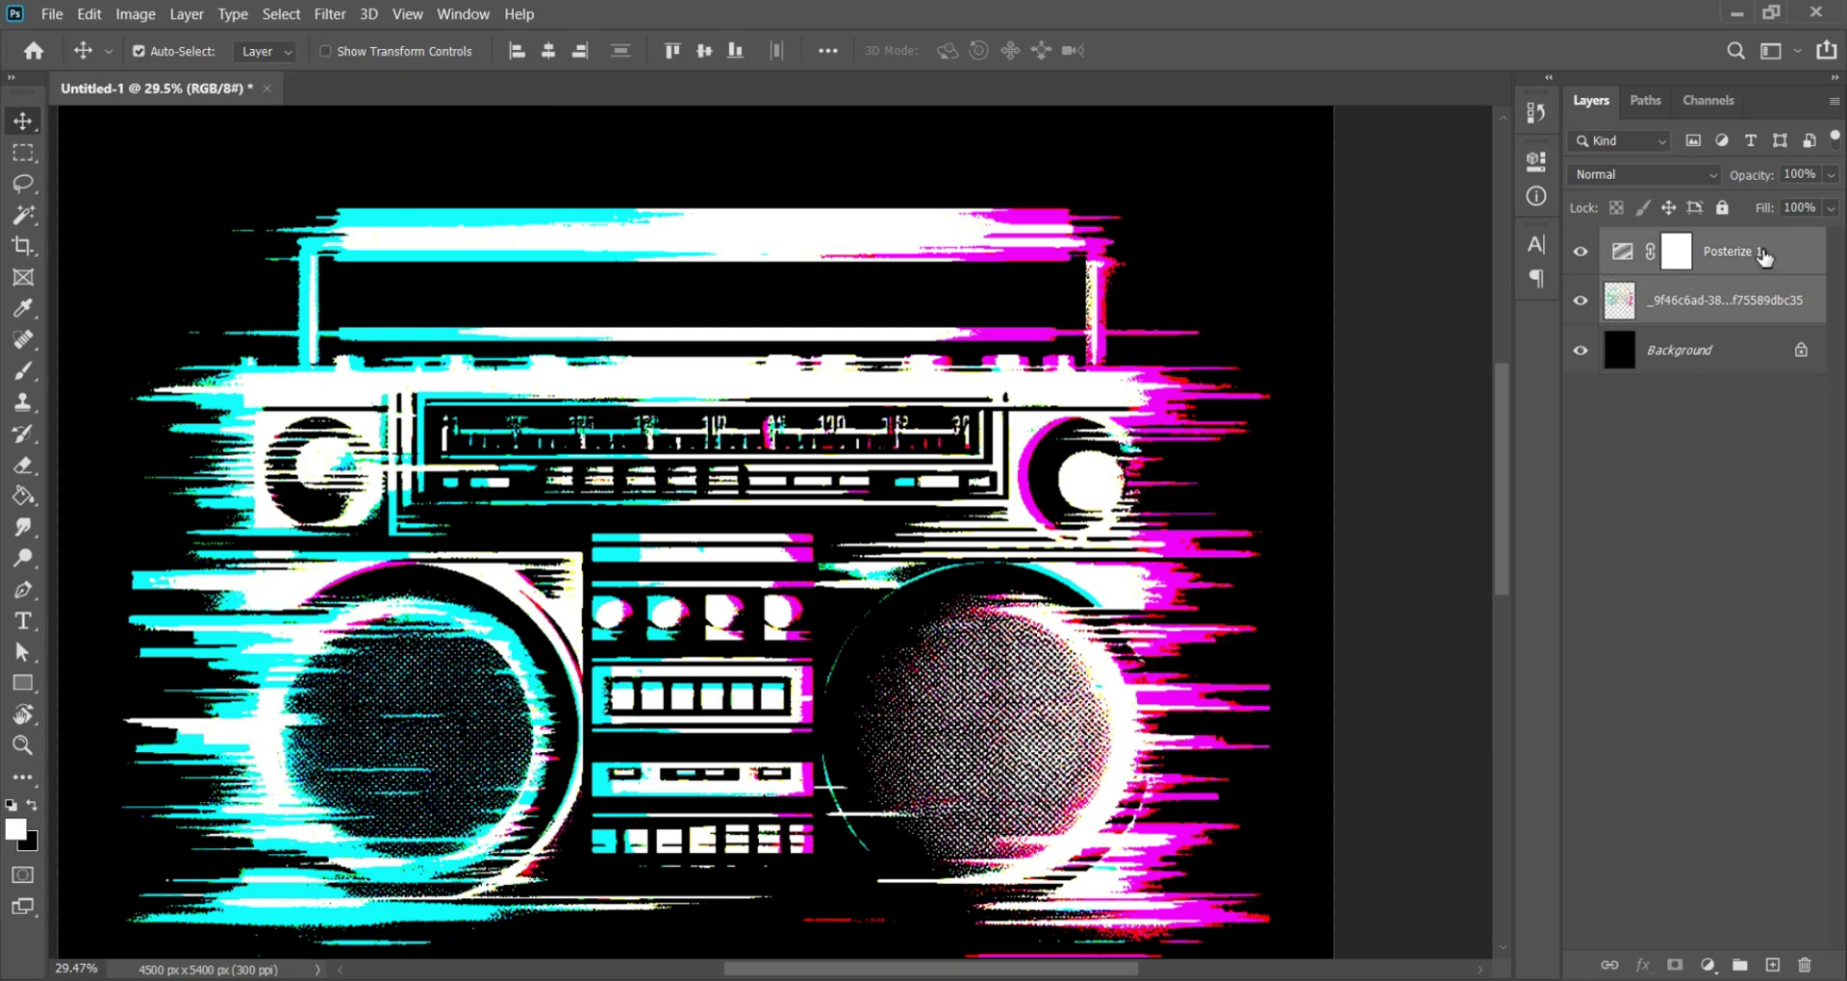
{"action": "right_click", "coordinate": [1766, 258]}
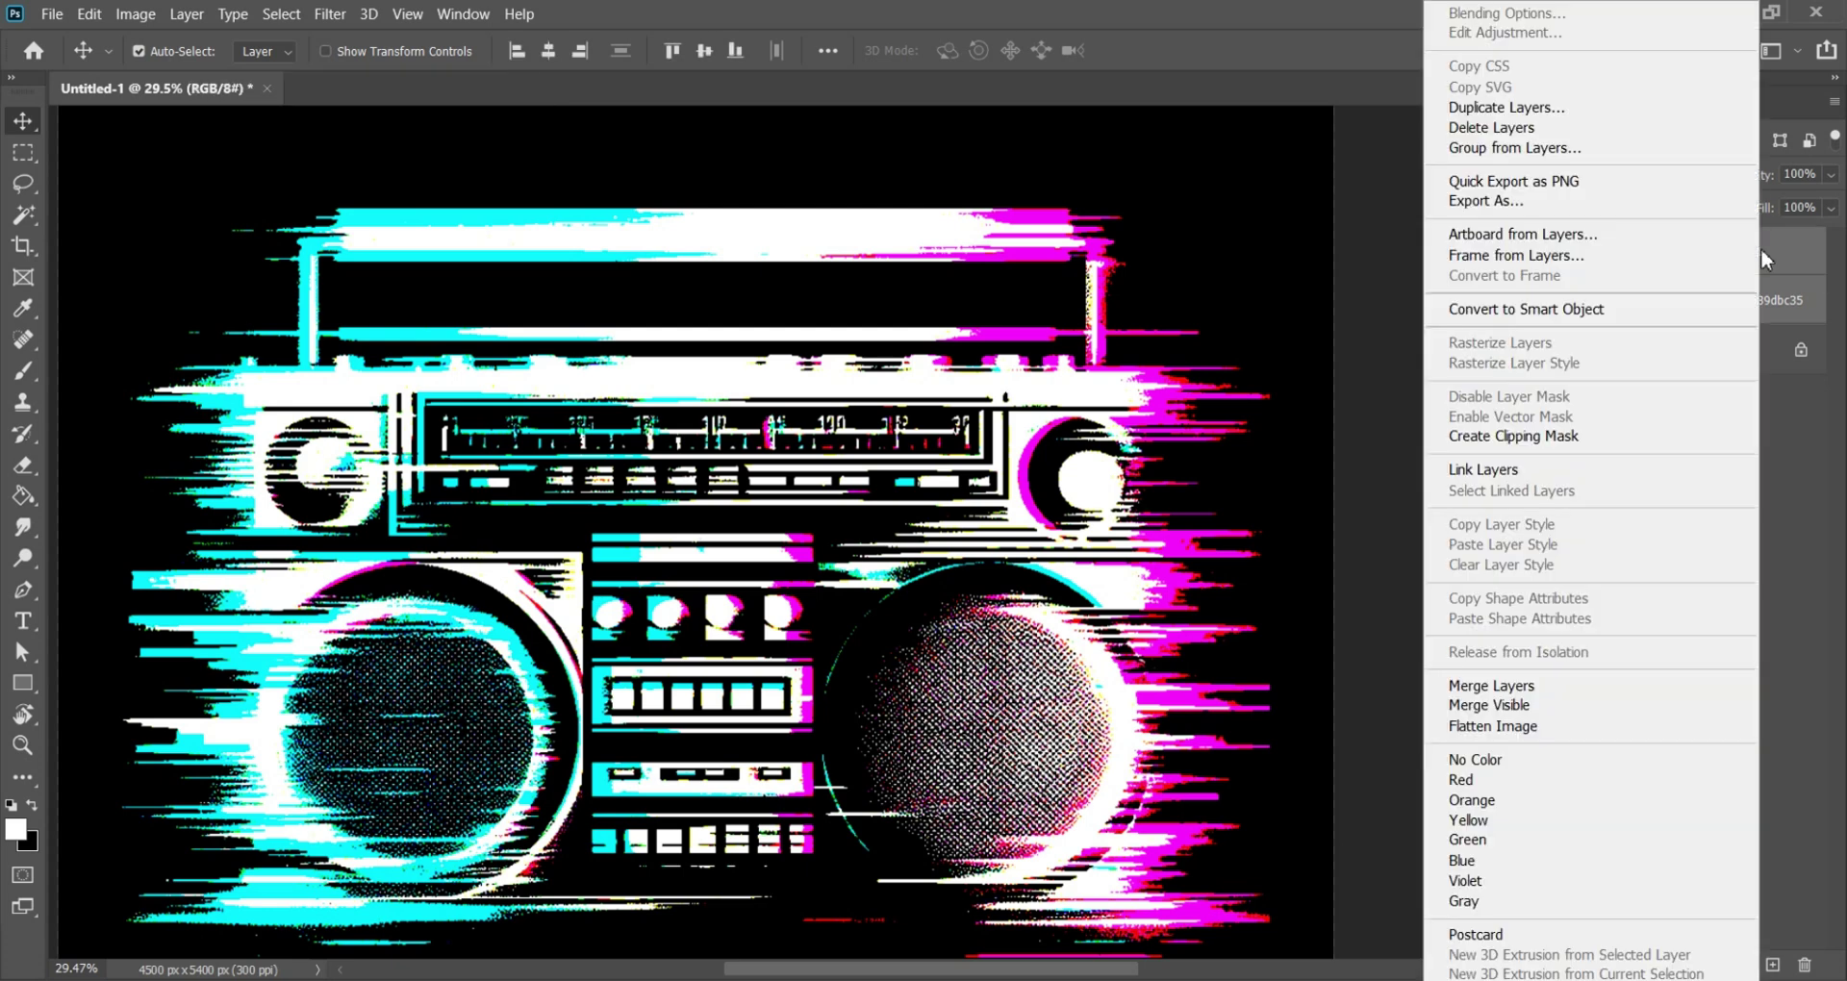
{"action": "left_click", "coordinate": [1525, 686]}
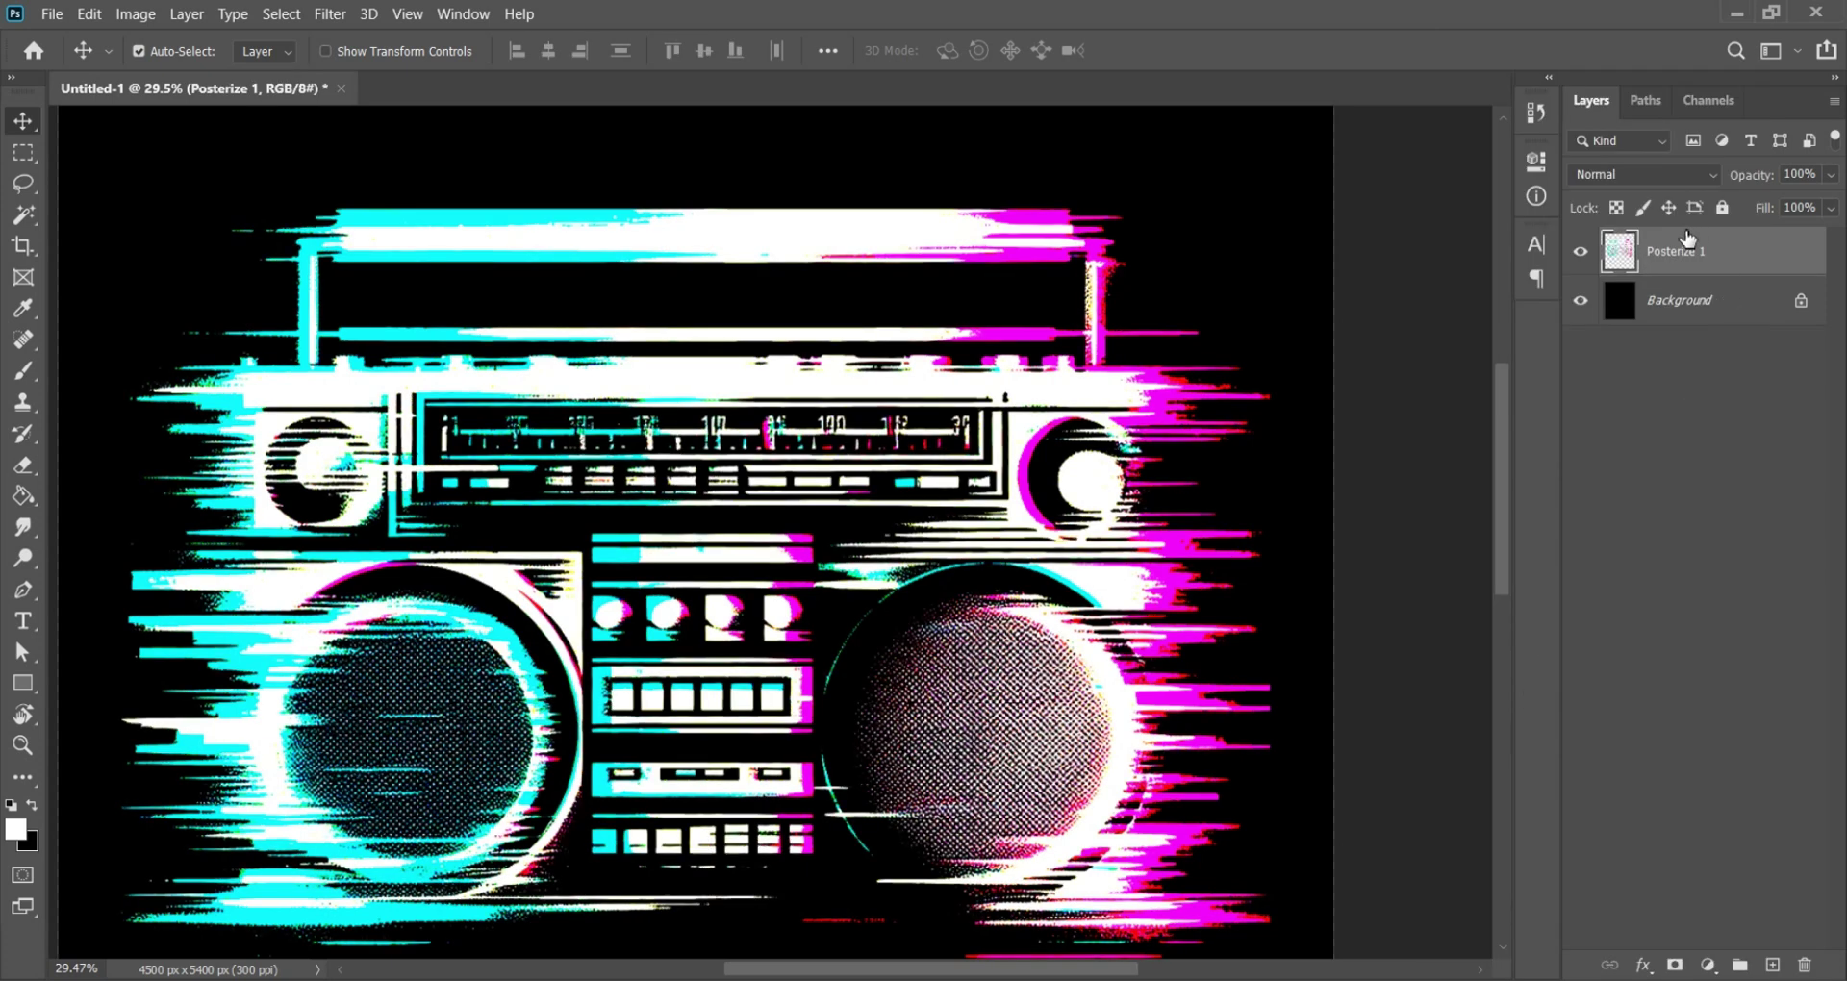
{"action": "left_click", "coordinate": [1580, 301]}
{"action": "left_click", "coordinate": [1580, 301]}
{"action": "right_click", "coordinate": [1708, 252]}
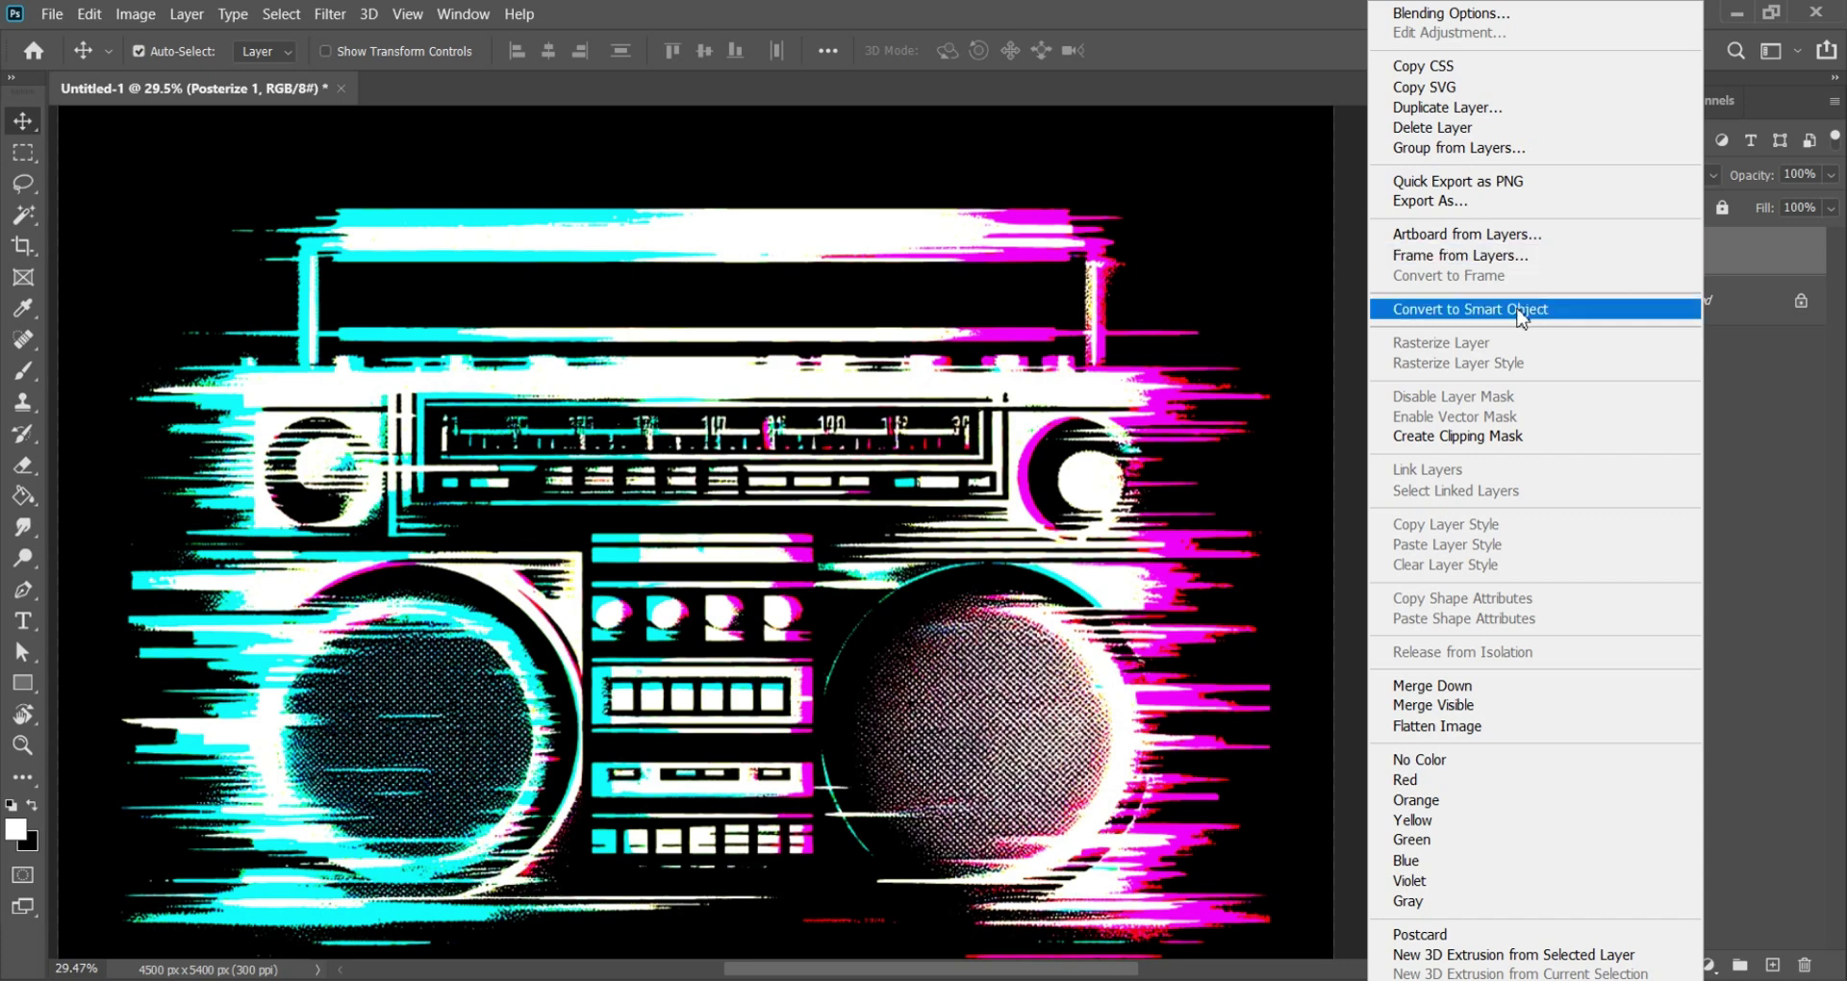
{"action": "left_click", "coordinate": [1753, 331]}
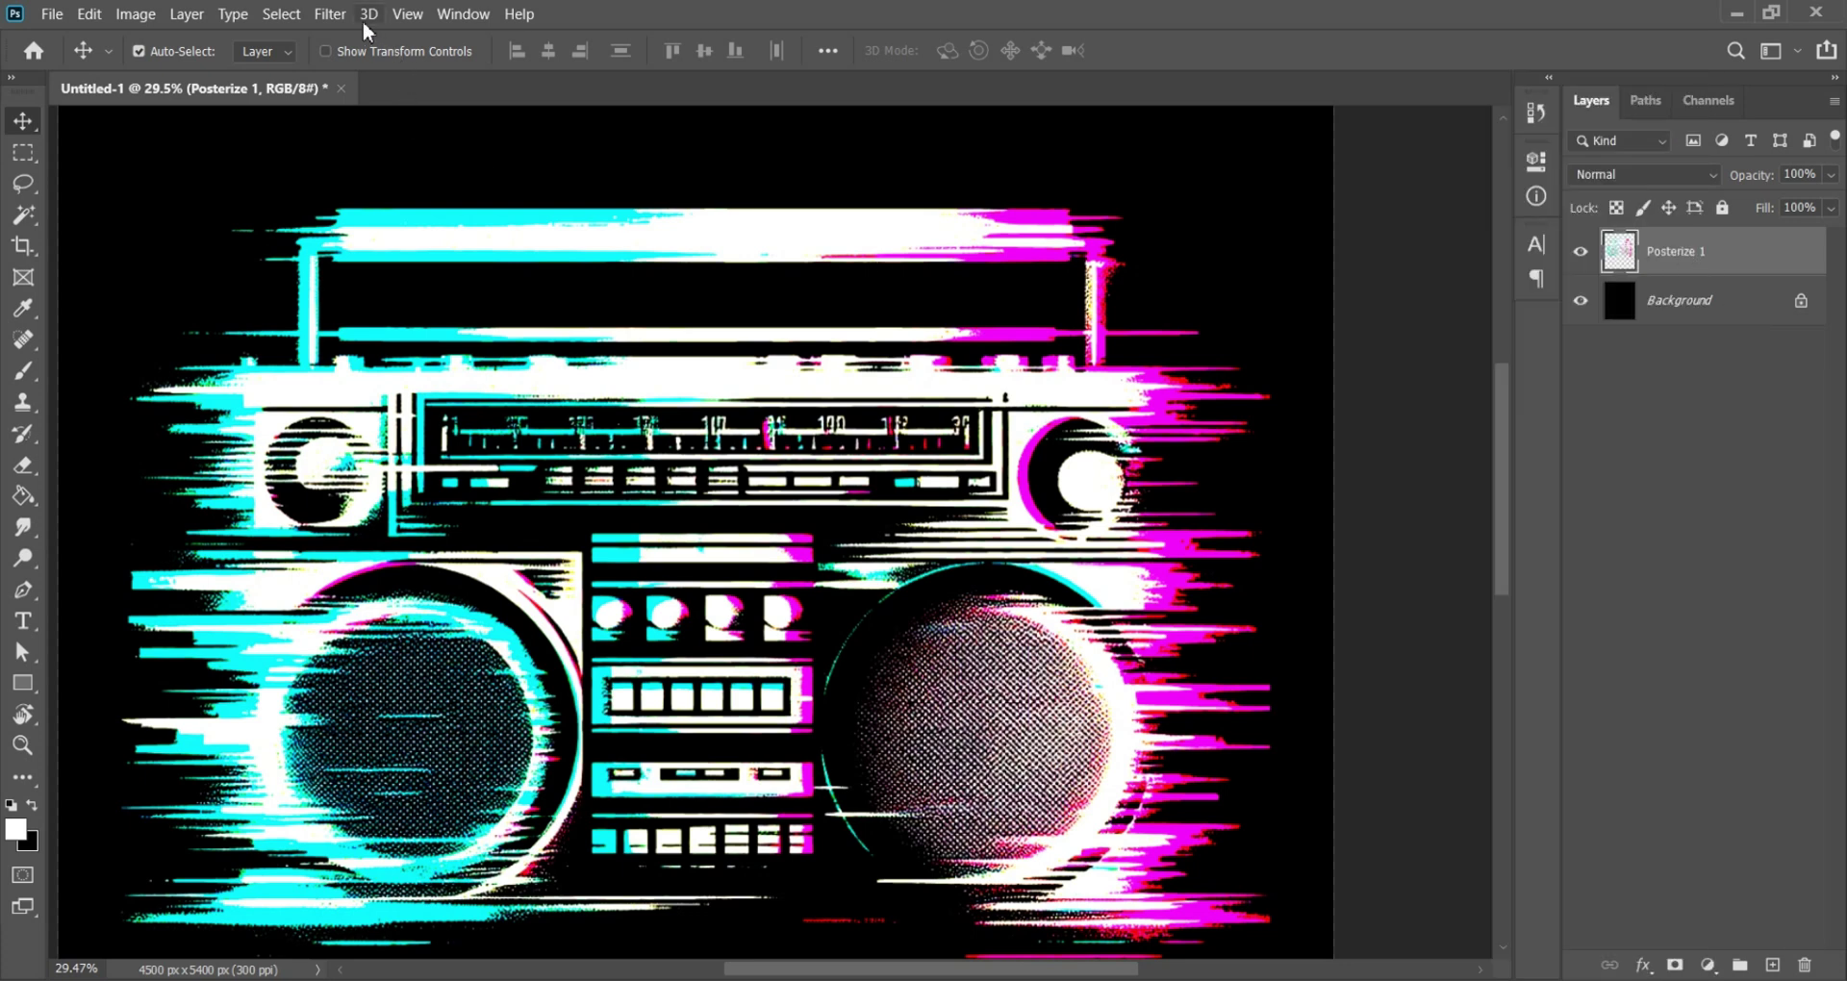
Step: Apply a Color Halftone filter to the merged boombox with an 8-pixel maximum radius and screen angles of 108, 162, 90 and 45 degrees
{"action": "left_click", "coordinate": [333, 18]}
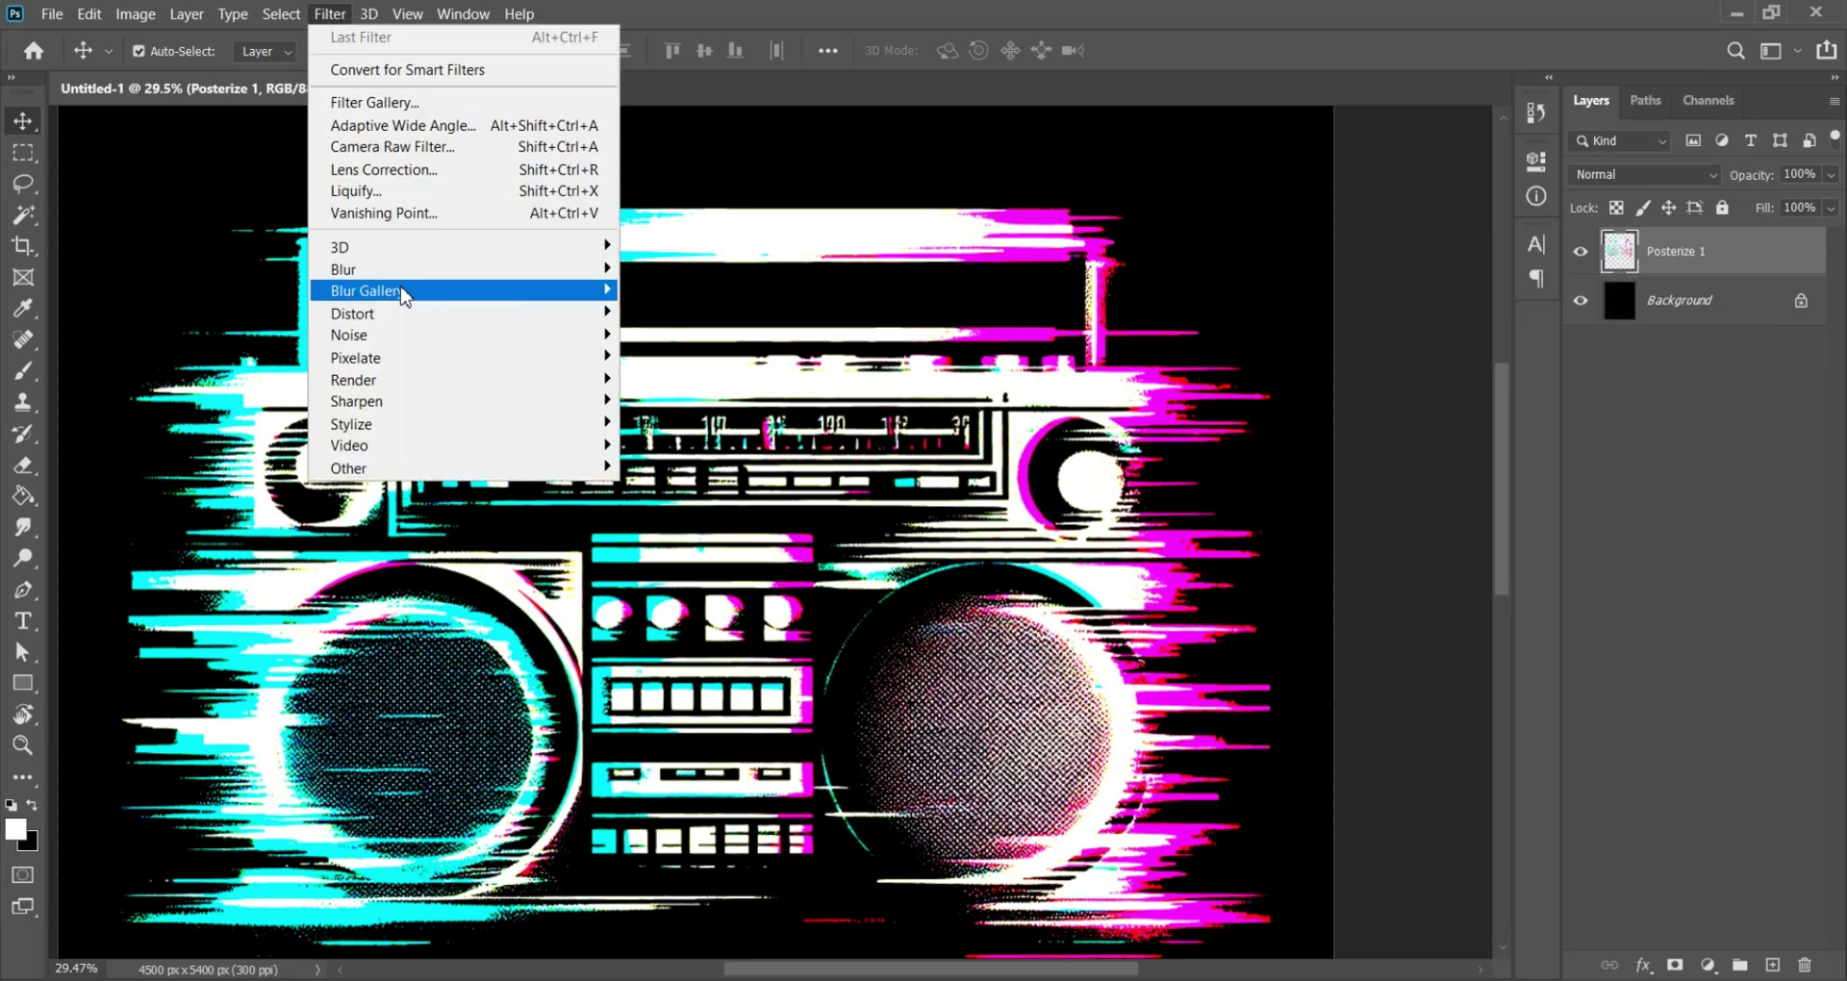
{"action": "mouse_move", "coordinate": [428, 365]}
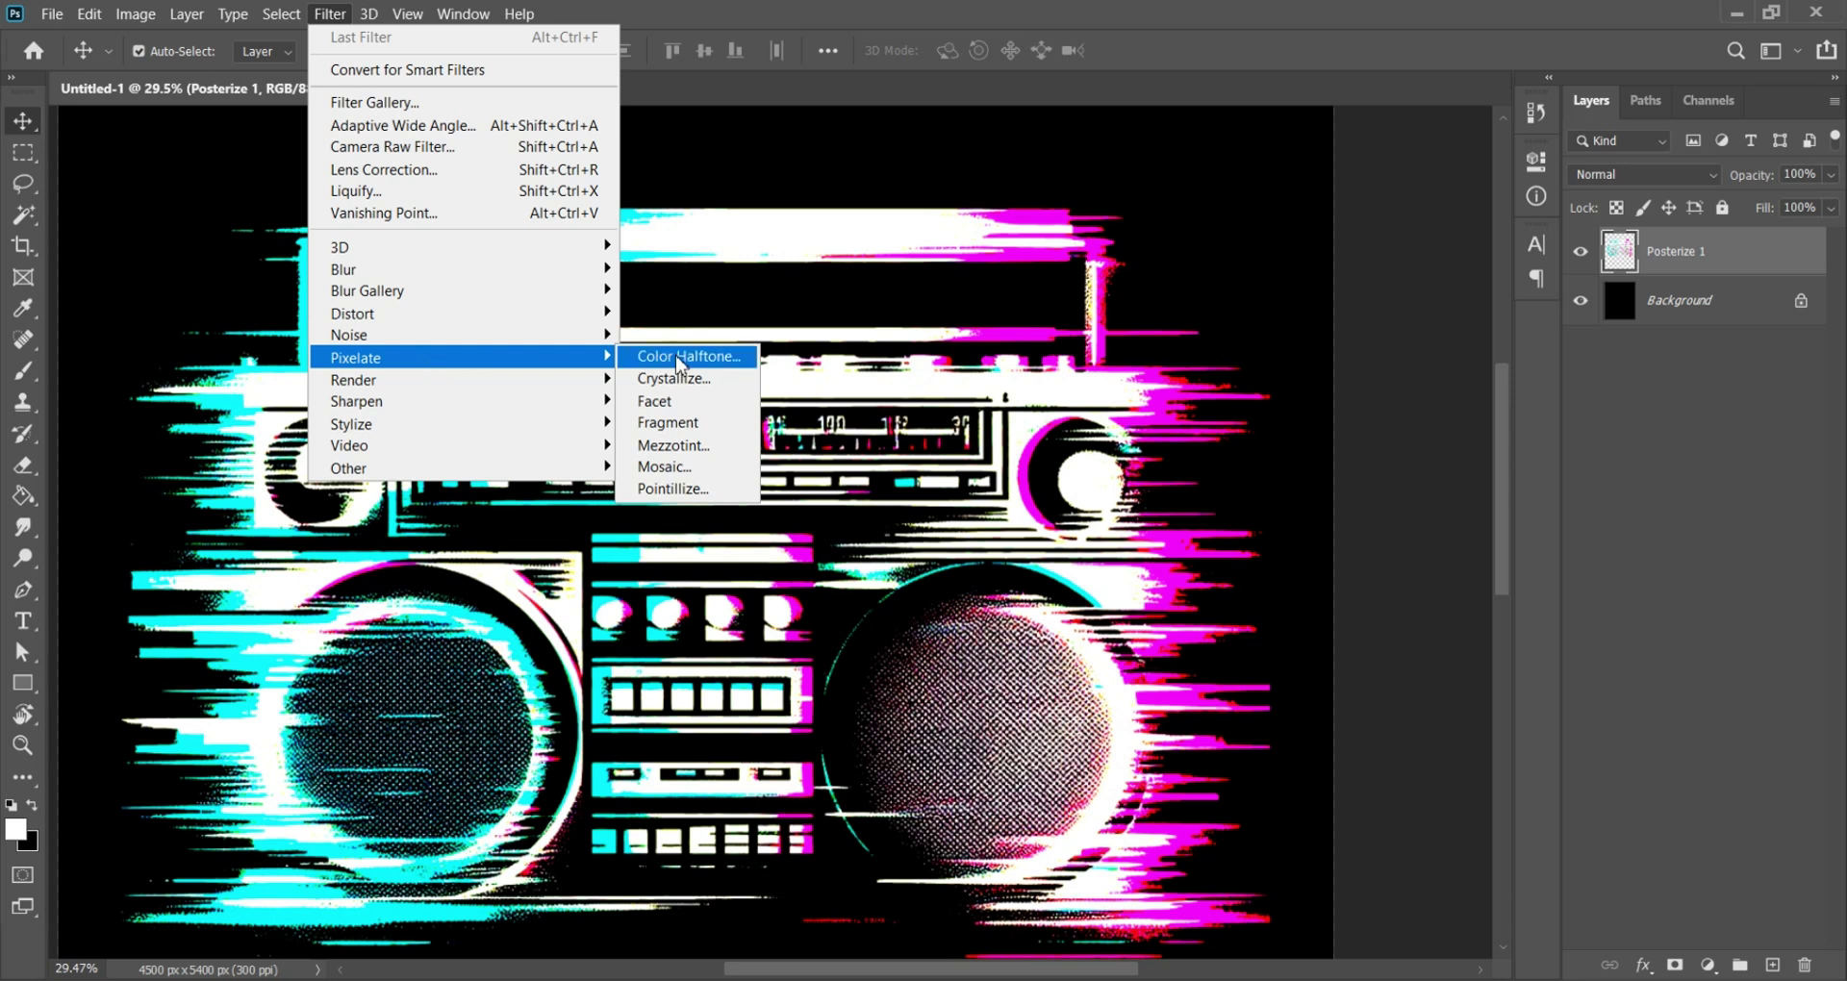
{"action": "left_click", "coordinate": [723, 365]}
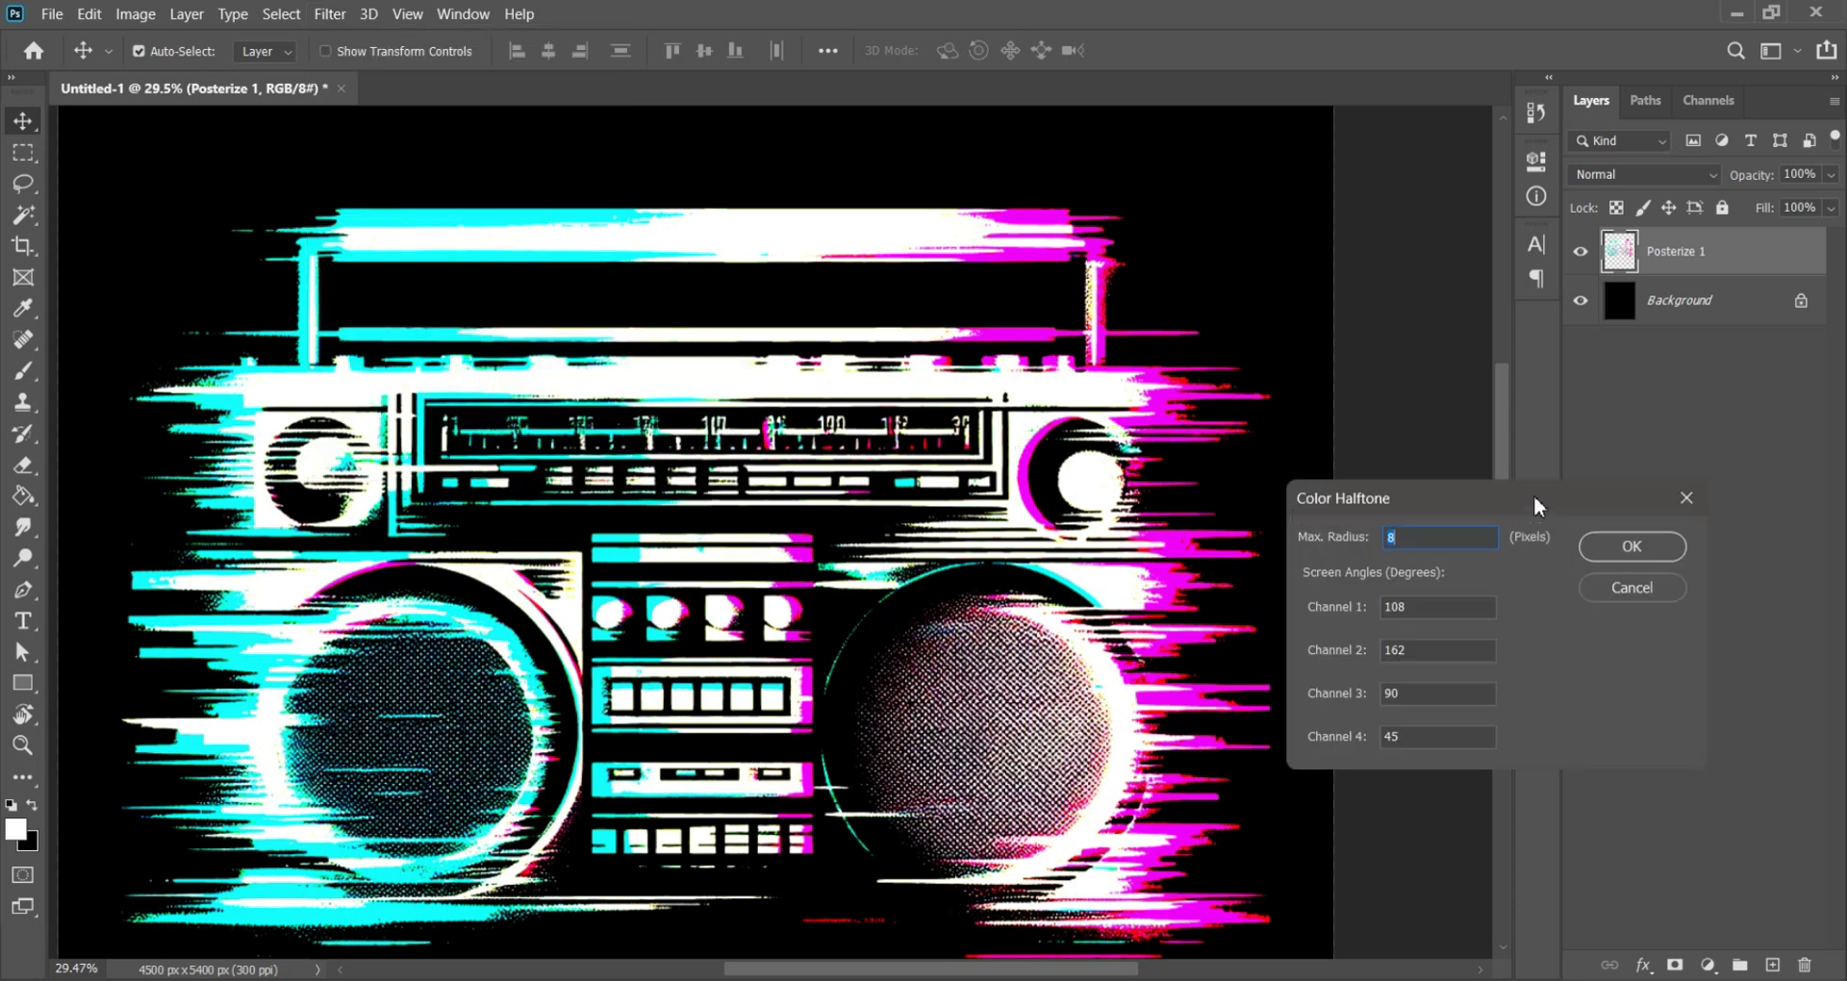
{"action": "left_click_drag", "start_coordinate": [1473, 497], "coordinate": [1175, 276]}
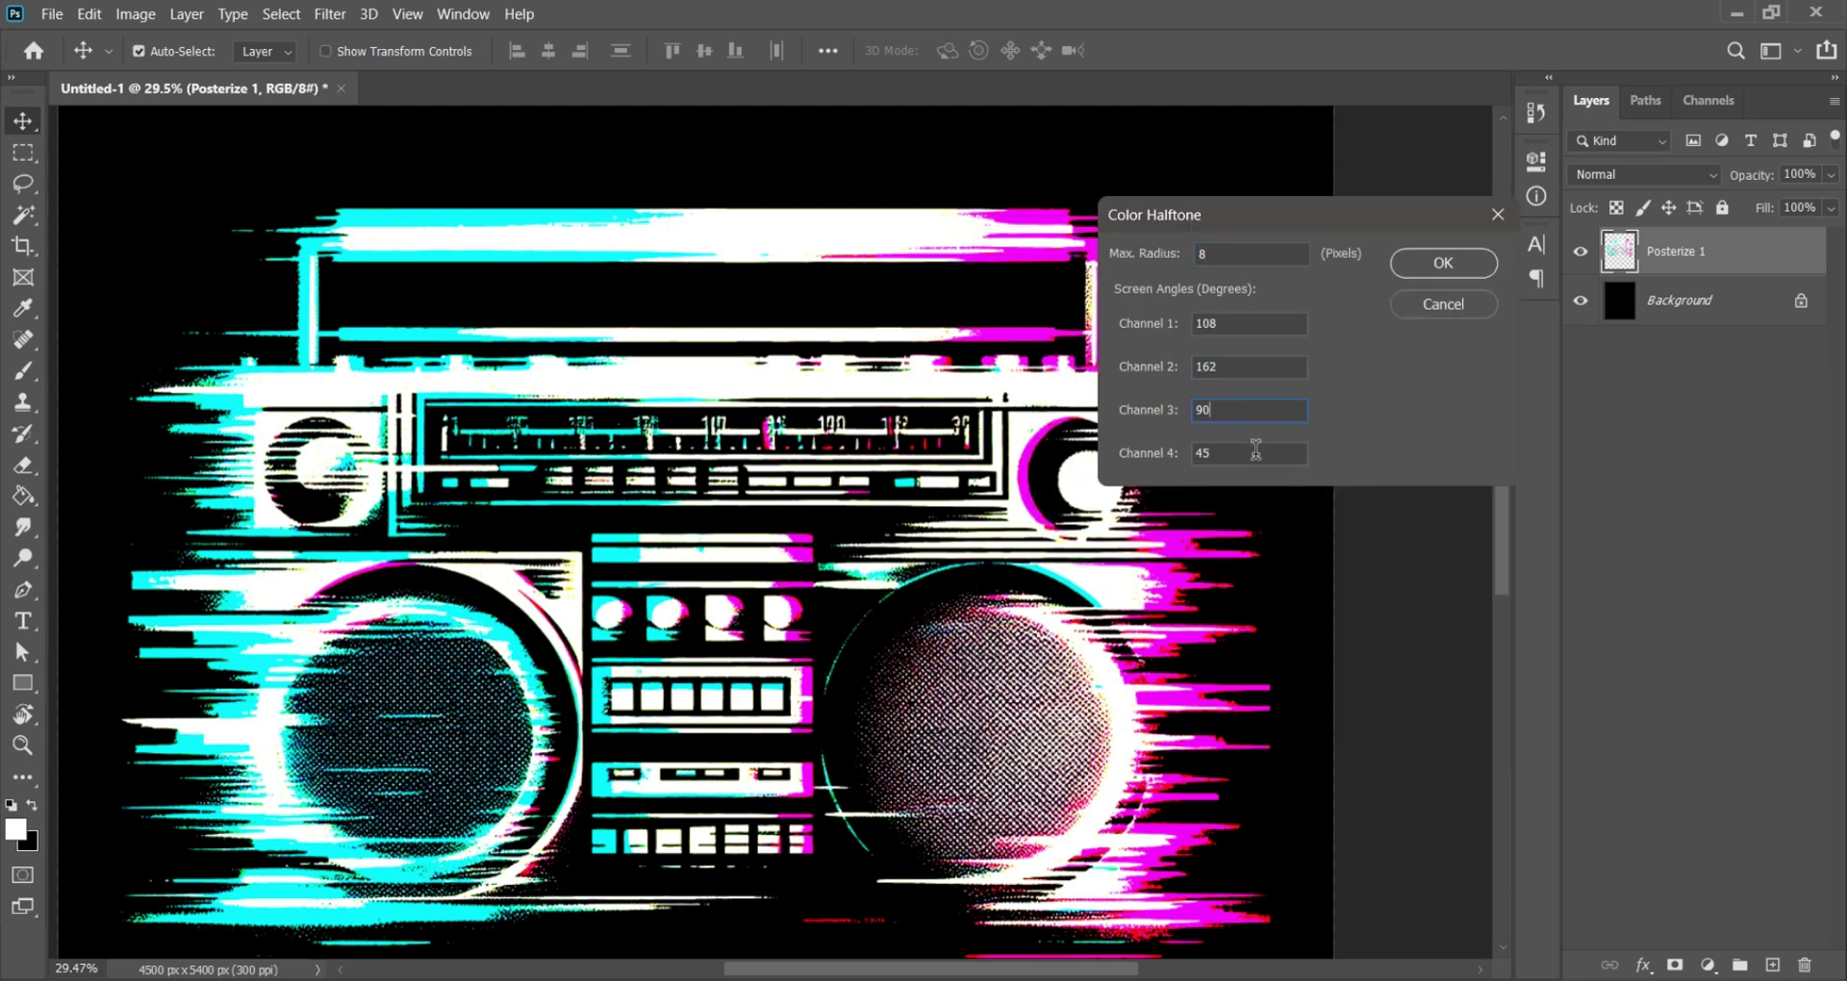
{"action": "left_click", "coordinate": [1255, 449]}
{"action": "left_click", "coordinate": [1422, 273]}
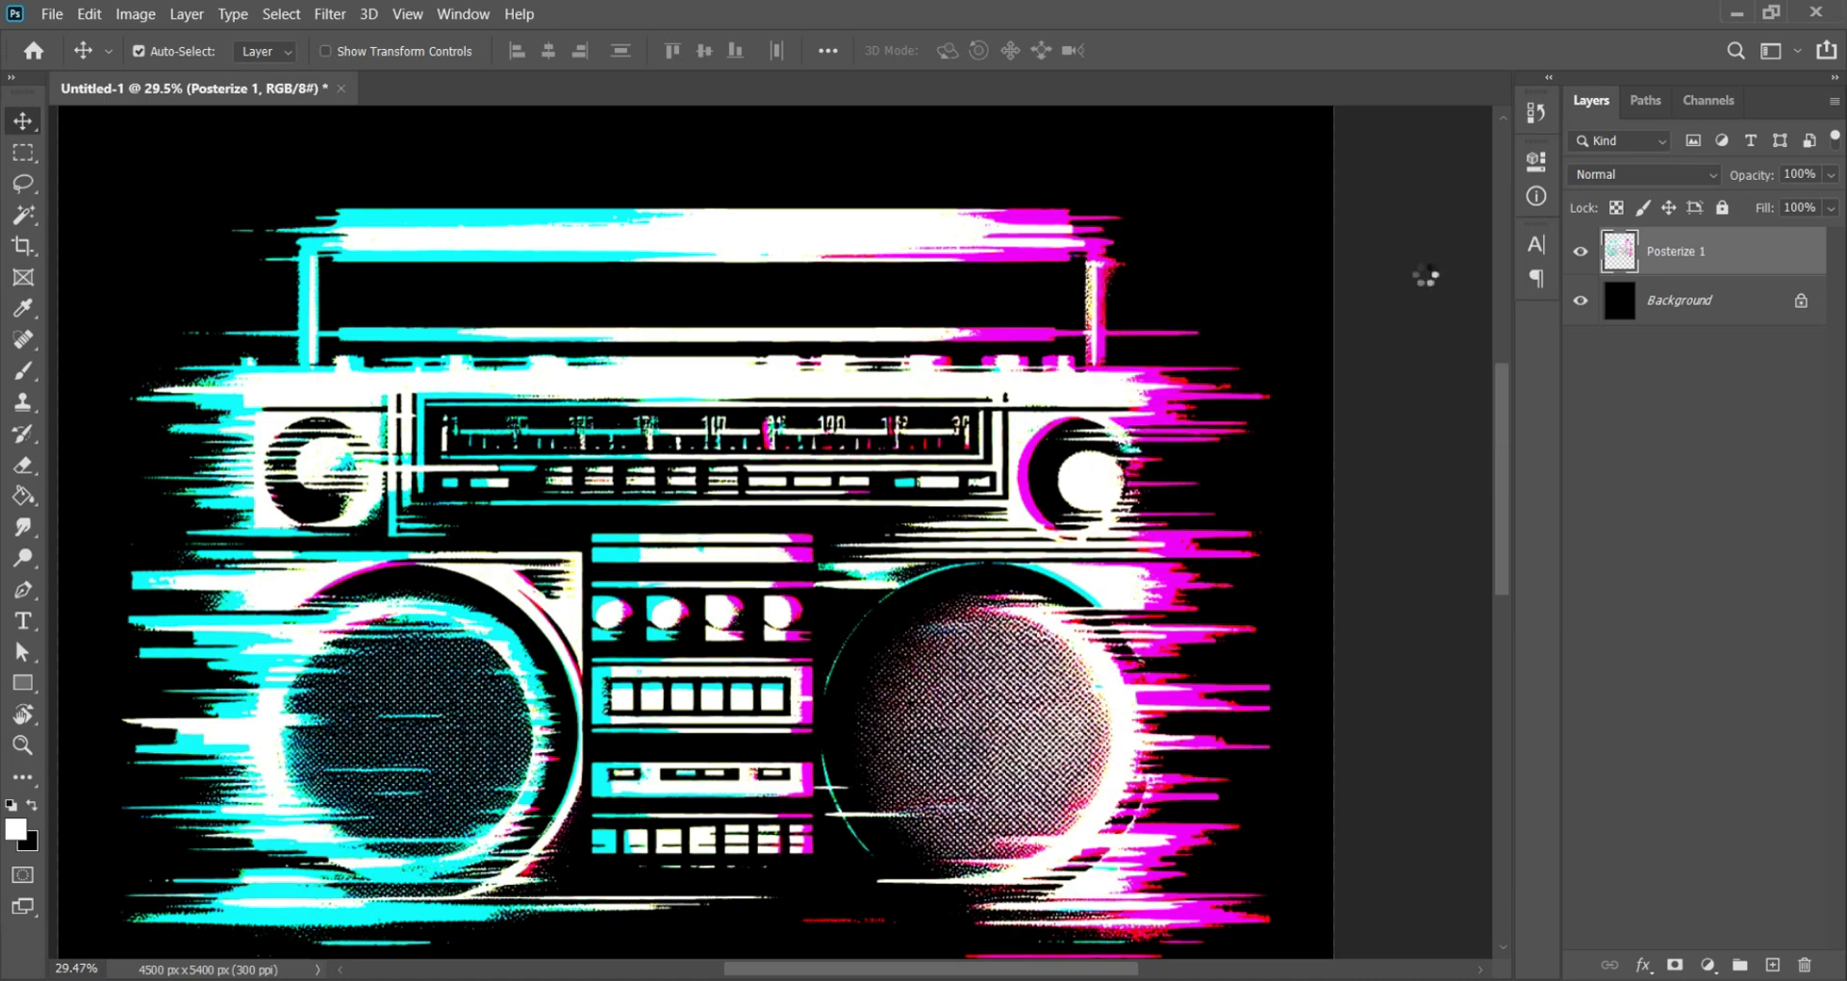
Step: Examine the halftone dots around the handle post and magenta streaks close up, with the black Background shown and hidden
{"action": "scroll", "coordinate": [1058, 380], "scroll_direction": "up", "scroll_amount": 1}
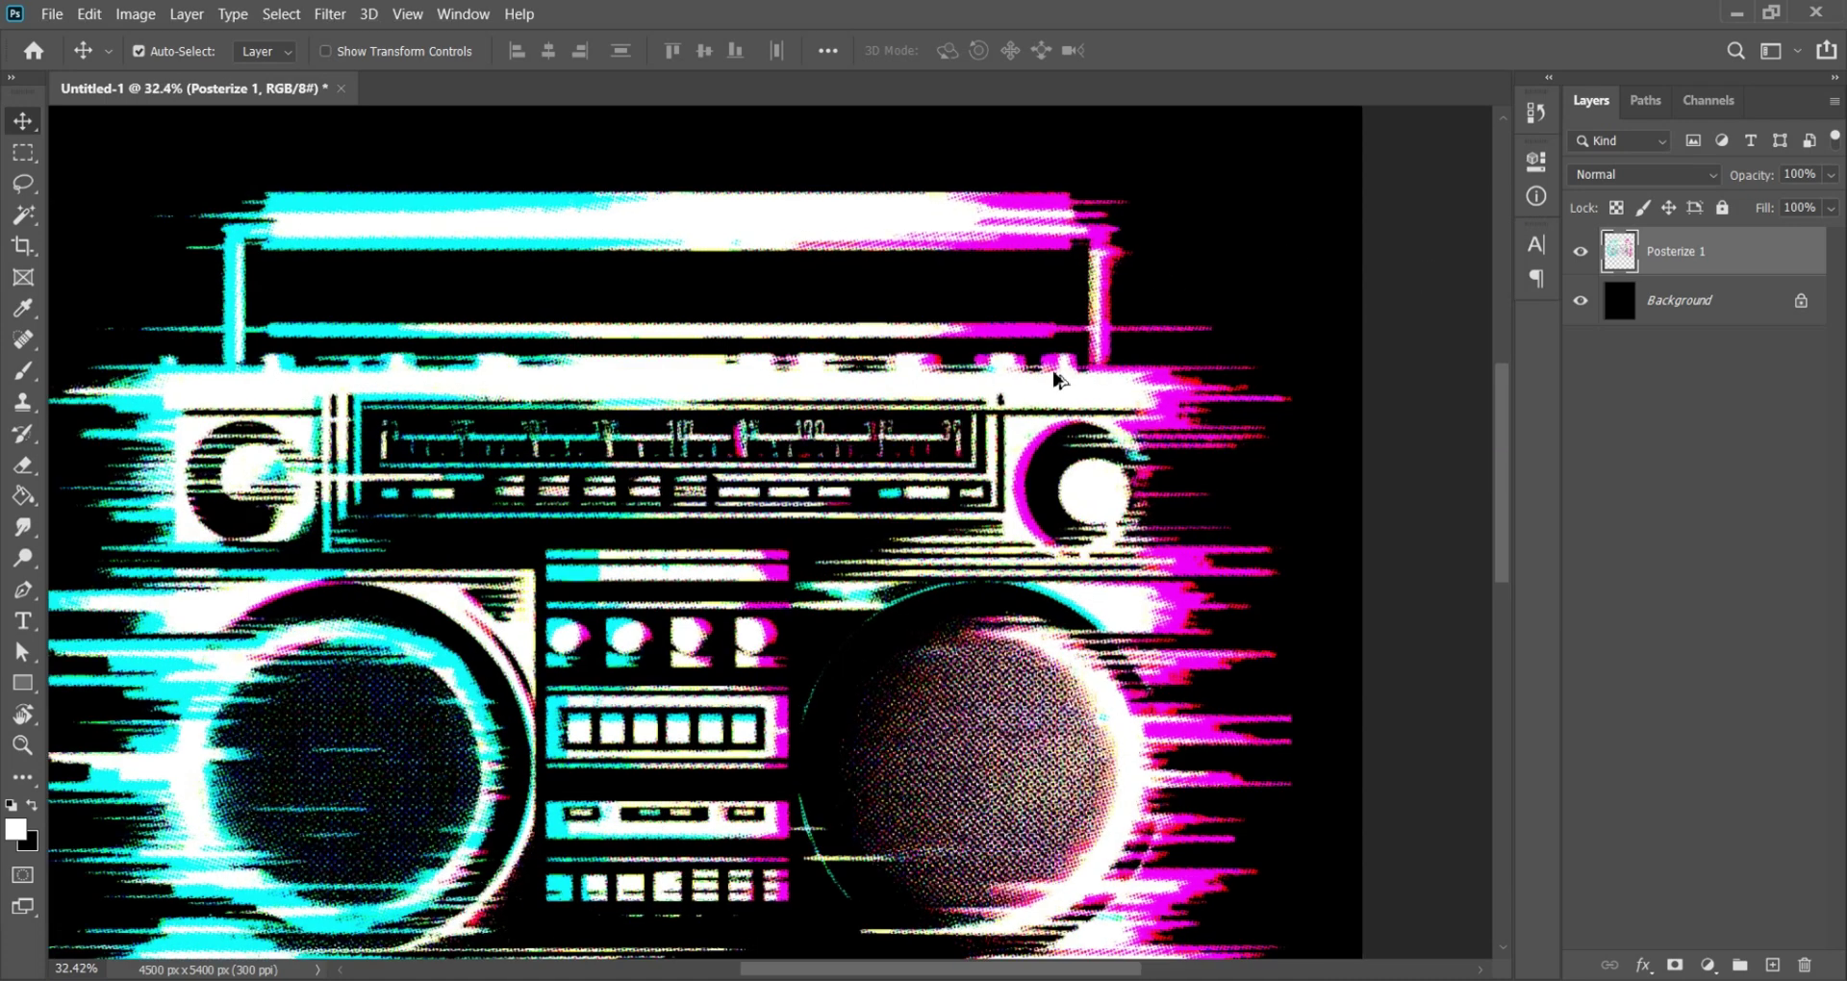
{"action": "scroll", "coordinate": [1059, 380], "scroll_direction": "up", "scroll_amount": 6}
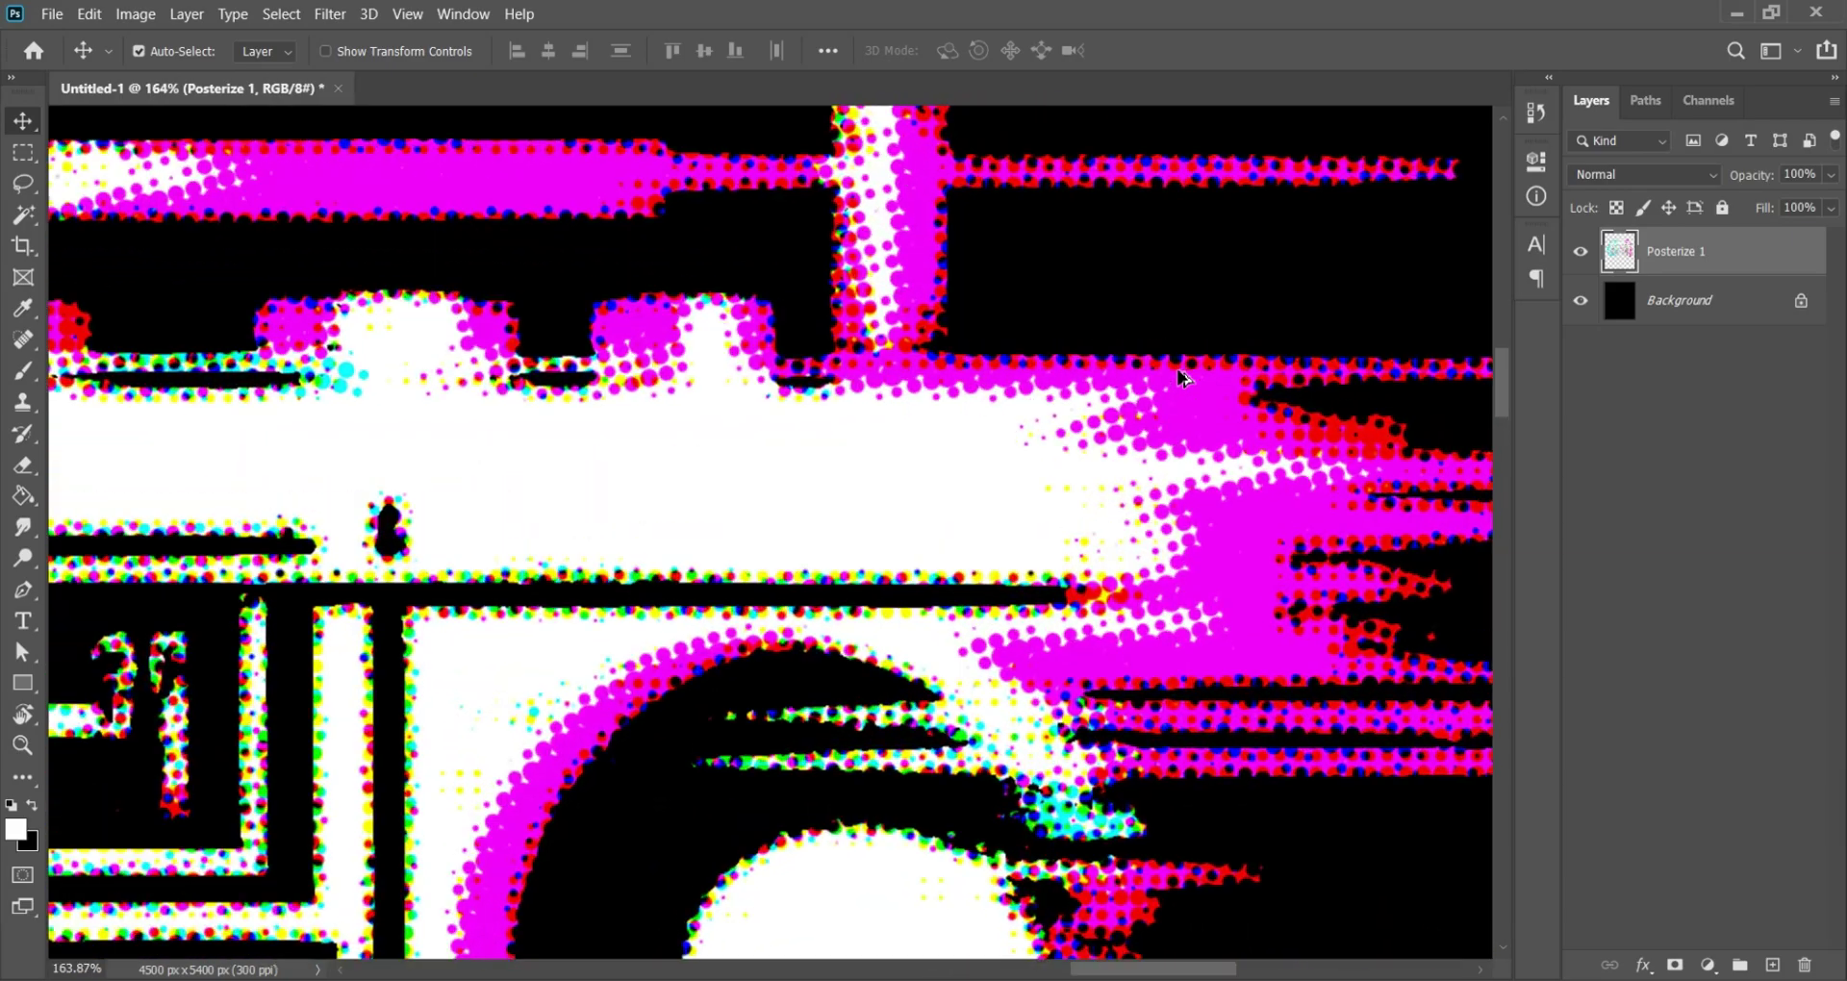
{"action": "left_click", "coordinate": [1592, 303]}
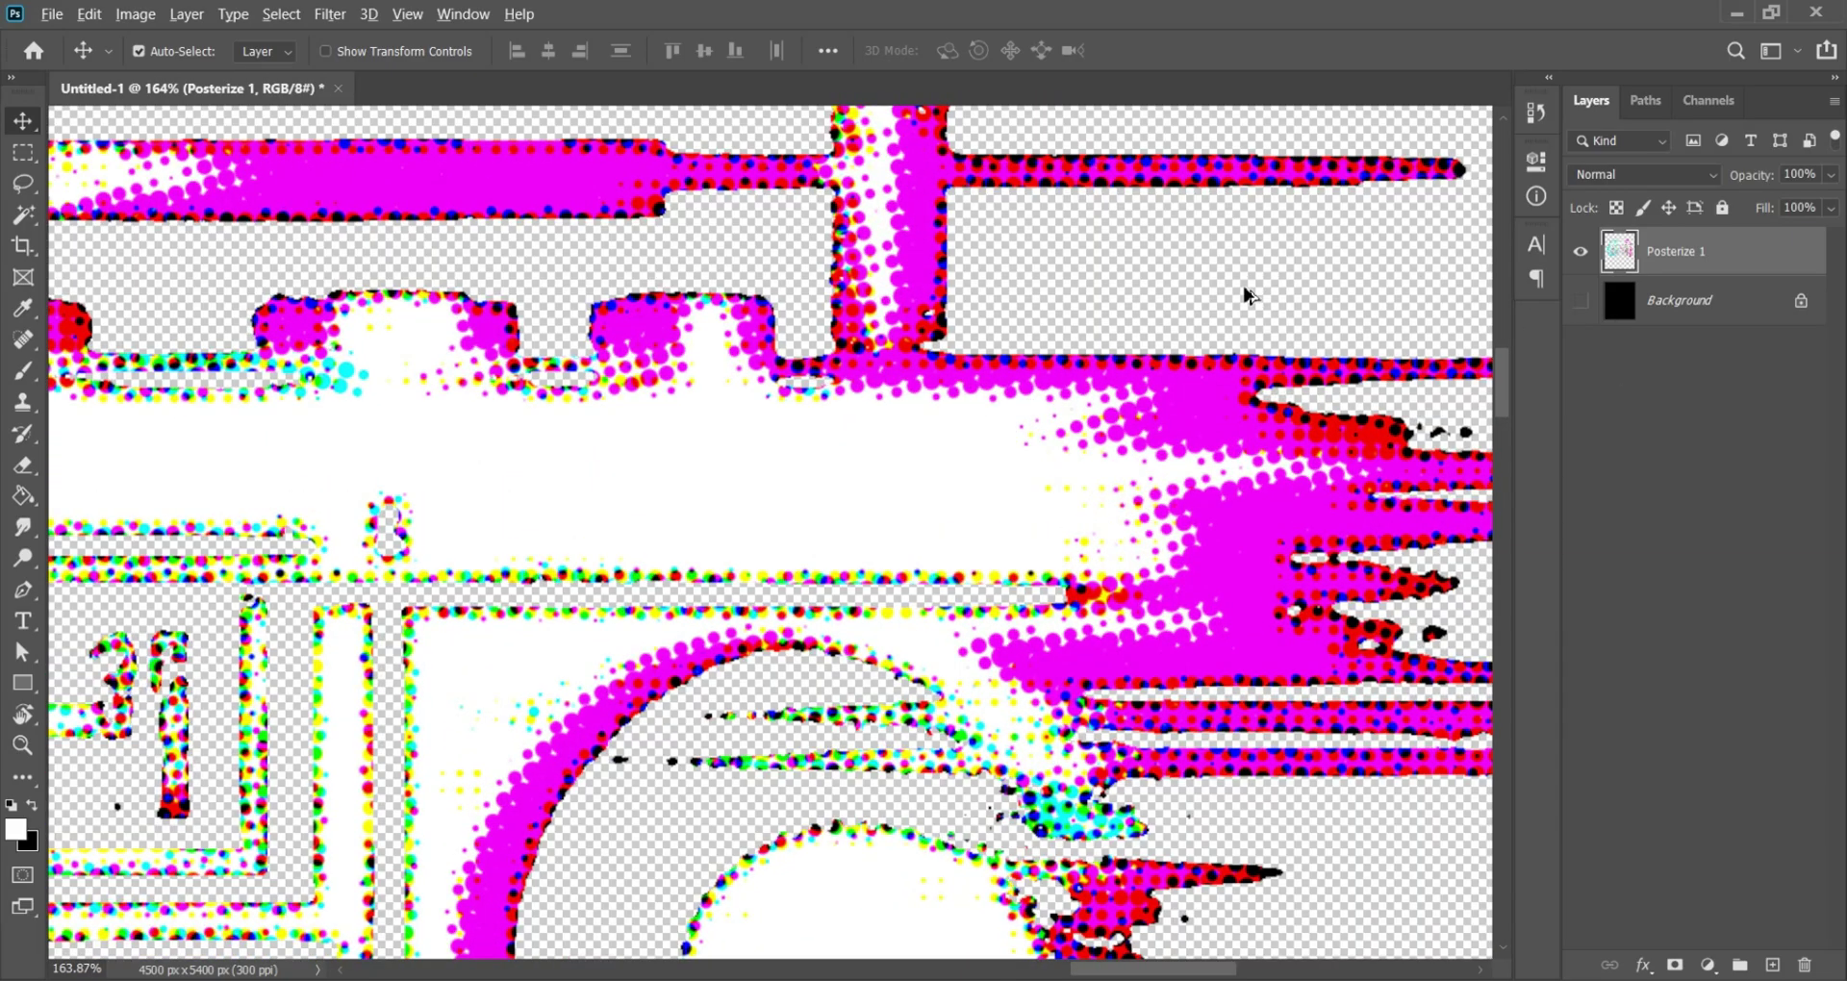
{"action": "scroll", "coordinate": [1249, 300], "scroll_direction": "down", "scroll_amount": 3}
{"action": "scroll", "coordinate": [1249, 306], "scroll_direction": "down", "scroll_amount": 4}
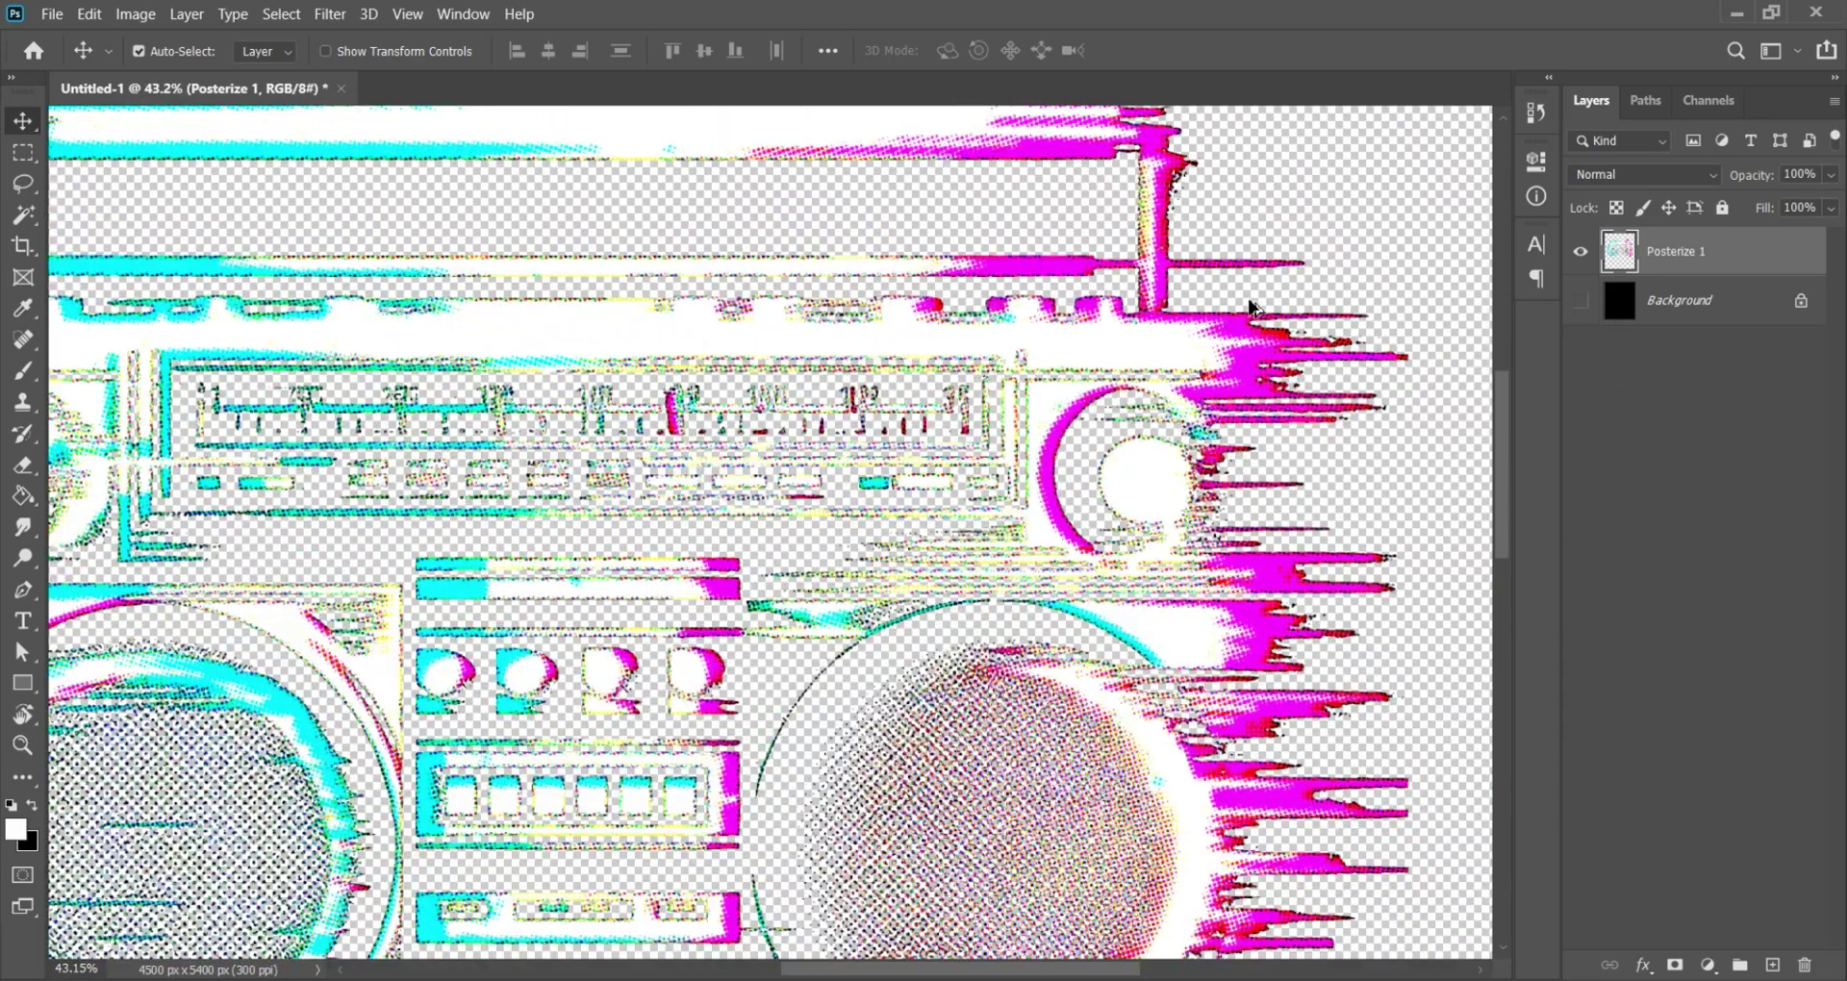
{"action": "scroll", "coordinate": [1249, 306], "scroll_direction": "up", "scroll_amount": 6}
{"action": "scroll", "coordinate": [1250, 306], "scroll_direction": "up", "scroll_amount": 8}
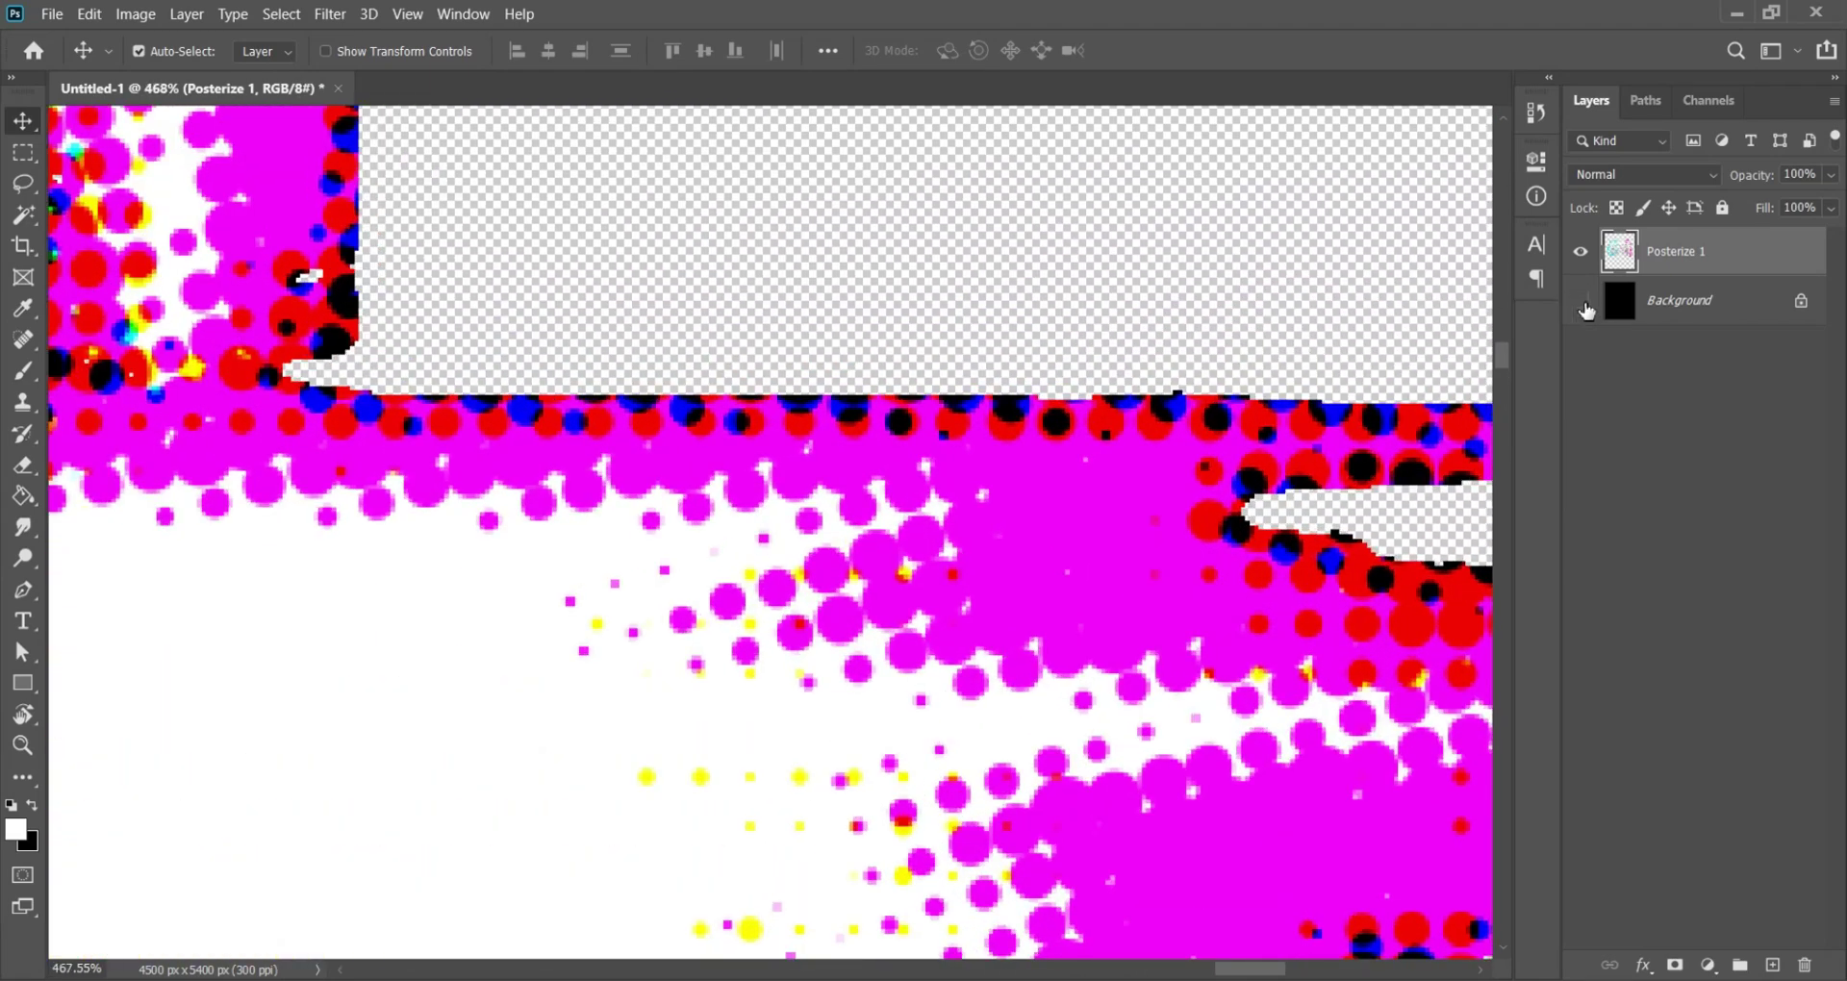
{"action": "left_click", "coordinate": [1580, 304]}
{"action": "left_click", "coordinate": [1580, 304]}
Step: Select all black halftone dots on the boombox layer with the Magic Wand at tolerance 100, delete them and clear the selection
{"action": "left_click", "coordinate": [36, 221]}
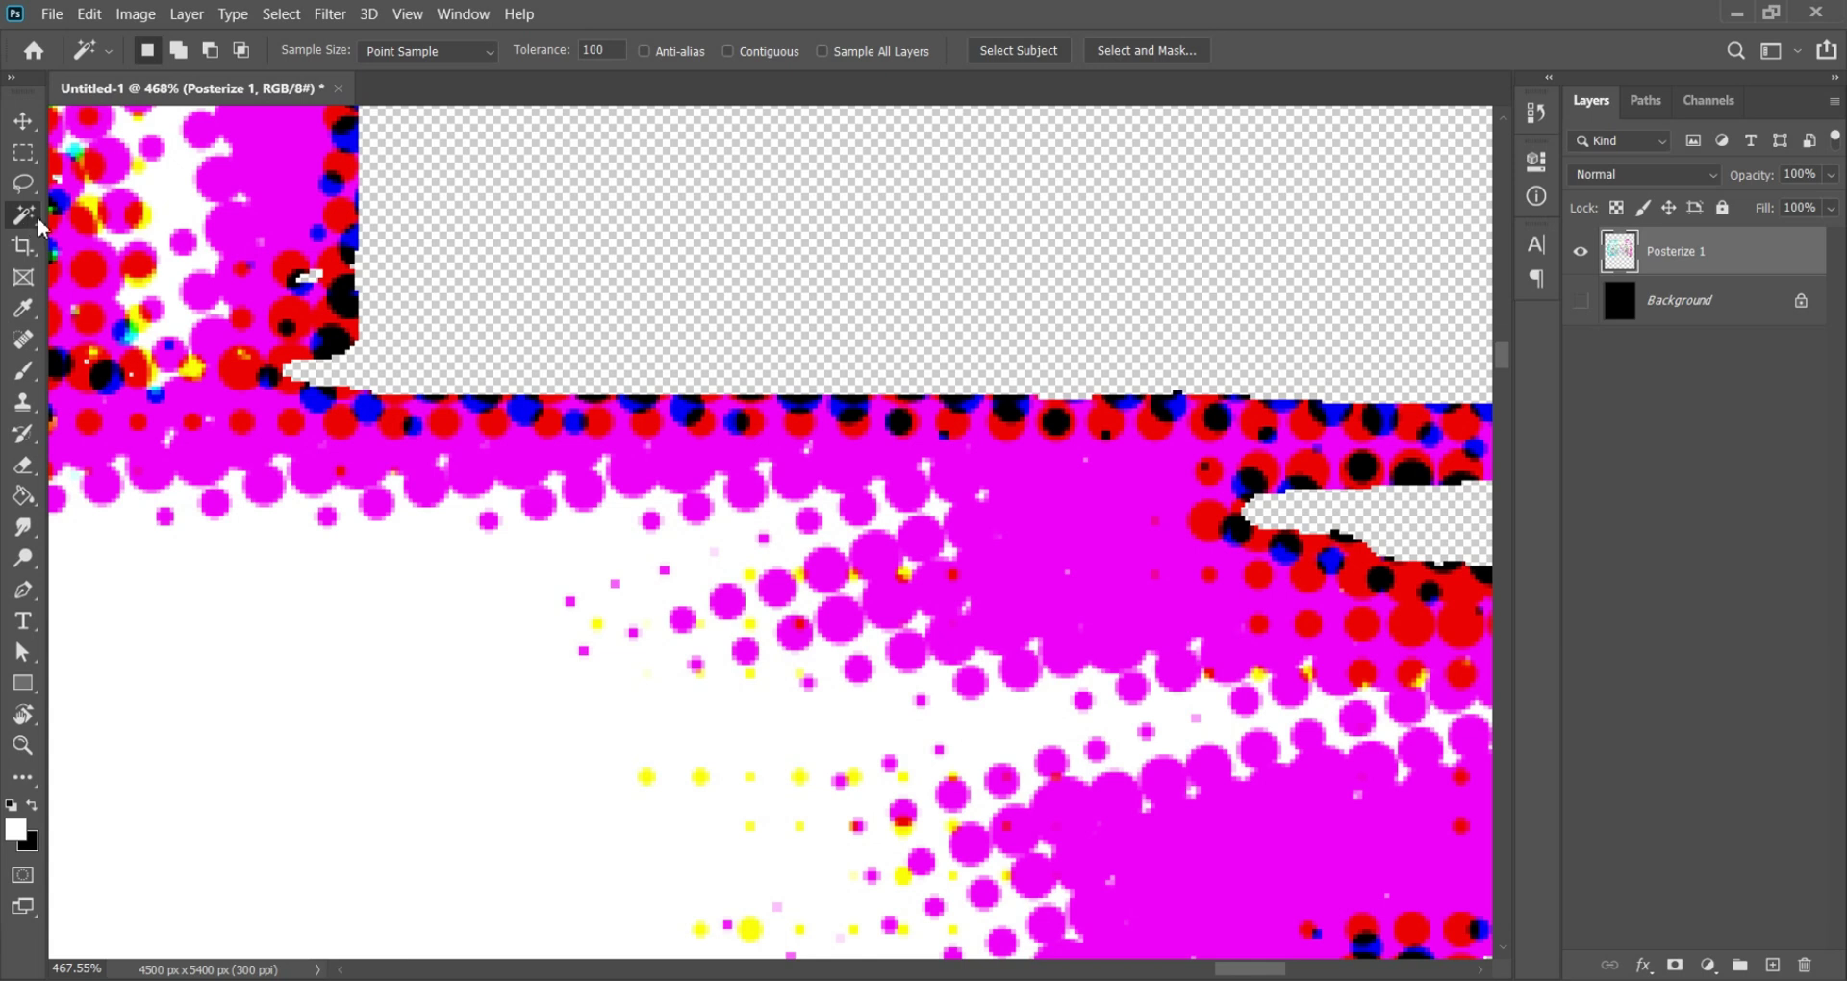
{"action": "left_click", "coordinate": [1059, 419]}
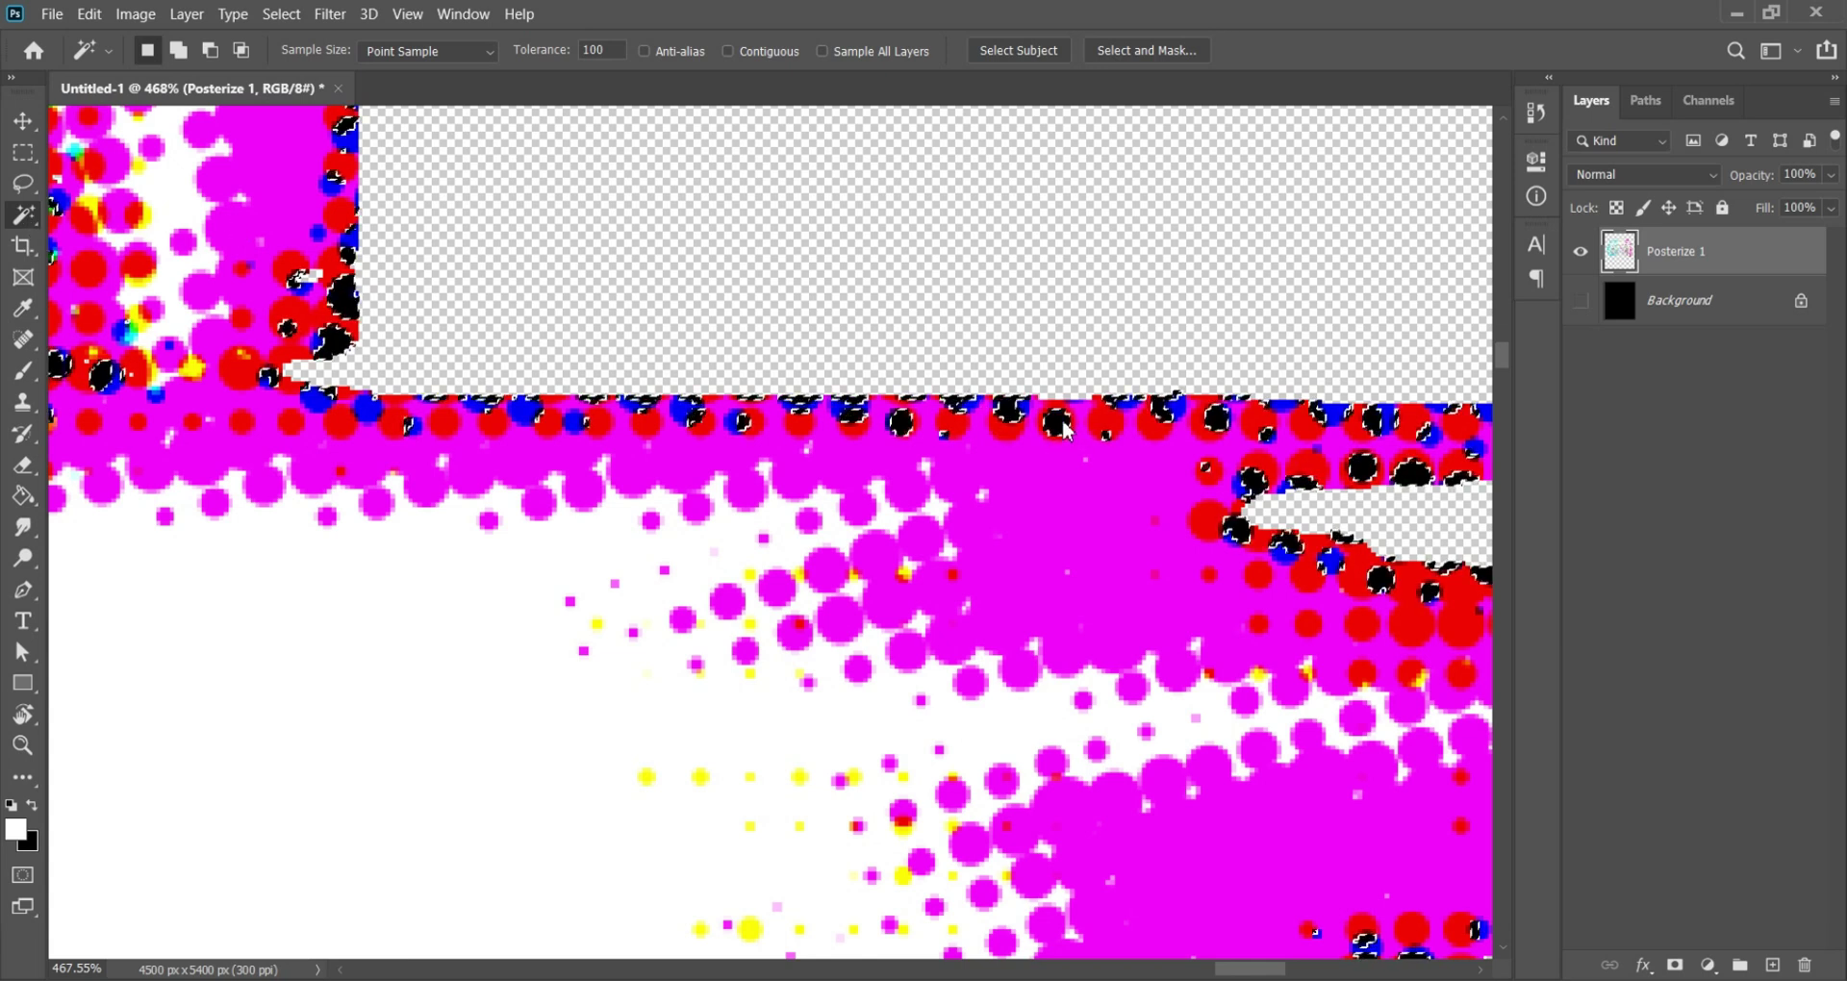
{"action": "key", "text": "Delete"}
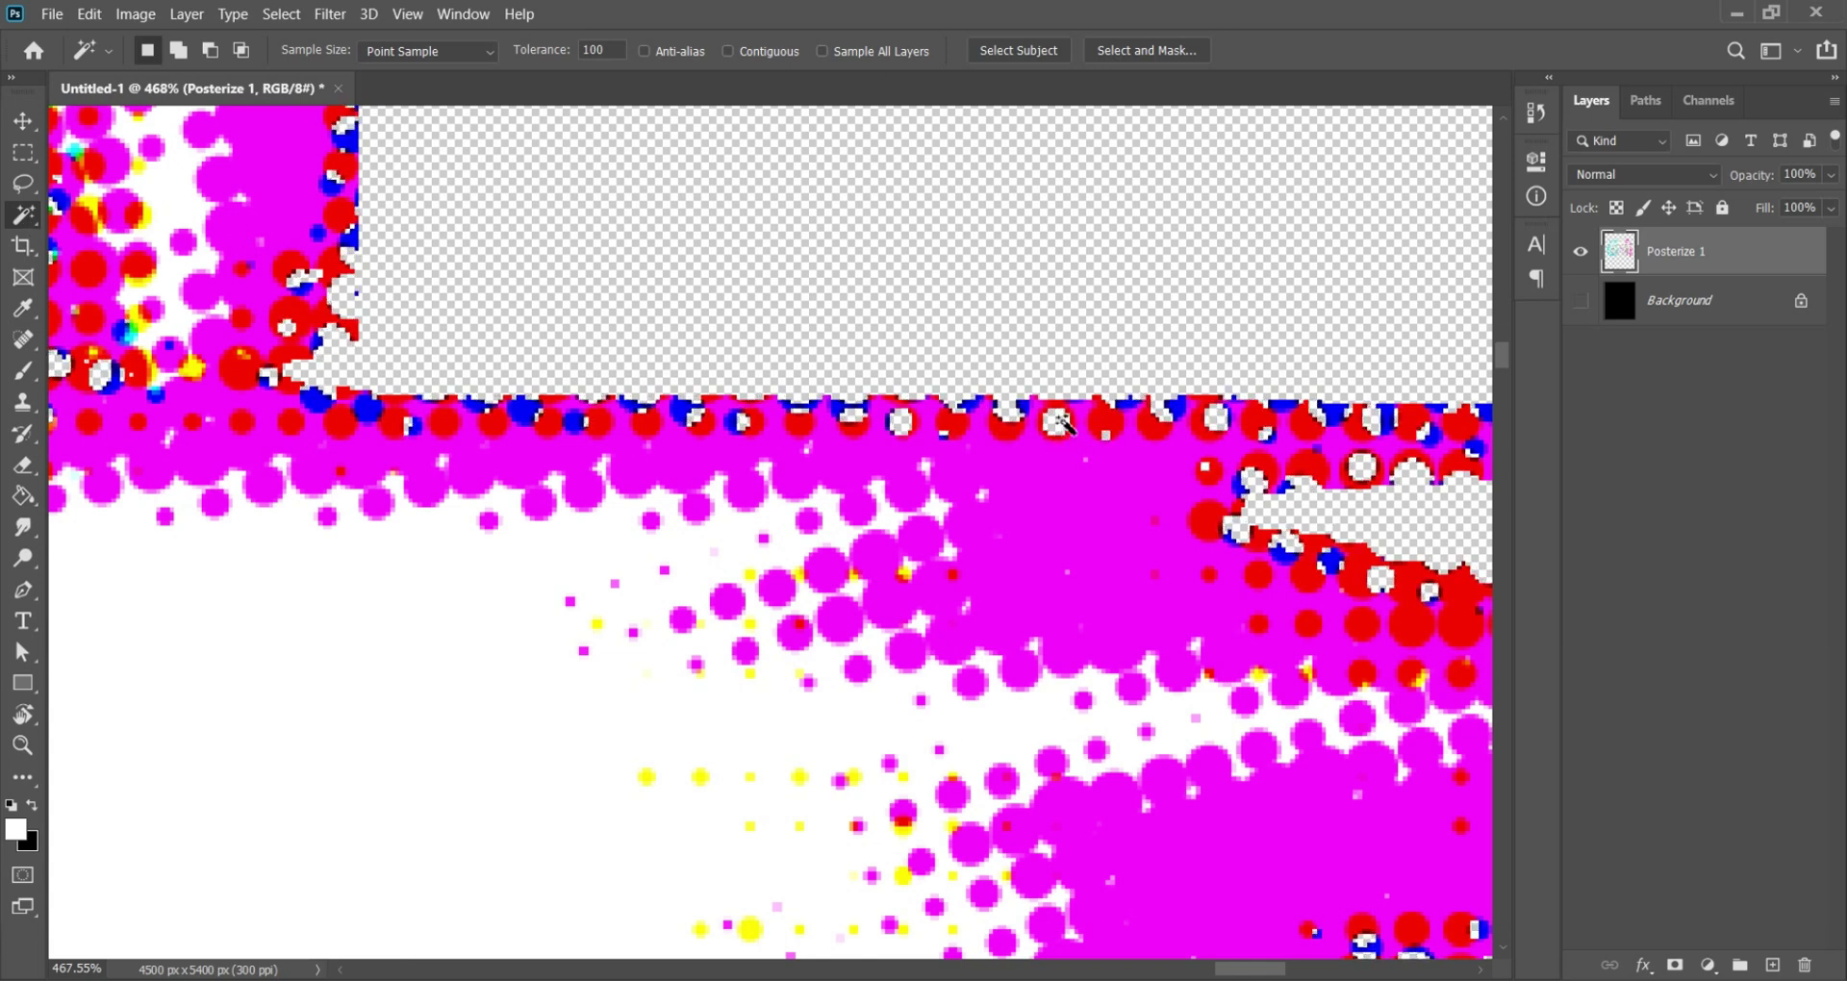
{"action": "key", "text": "v"}
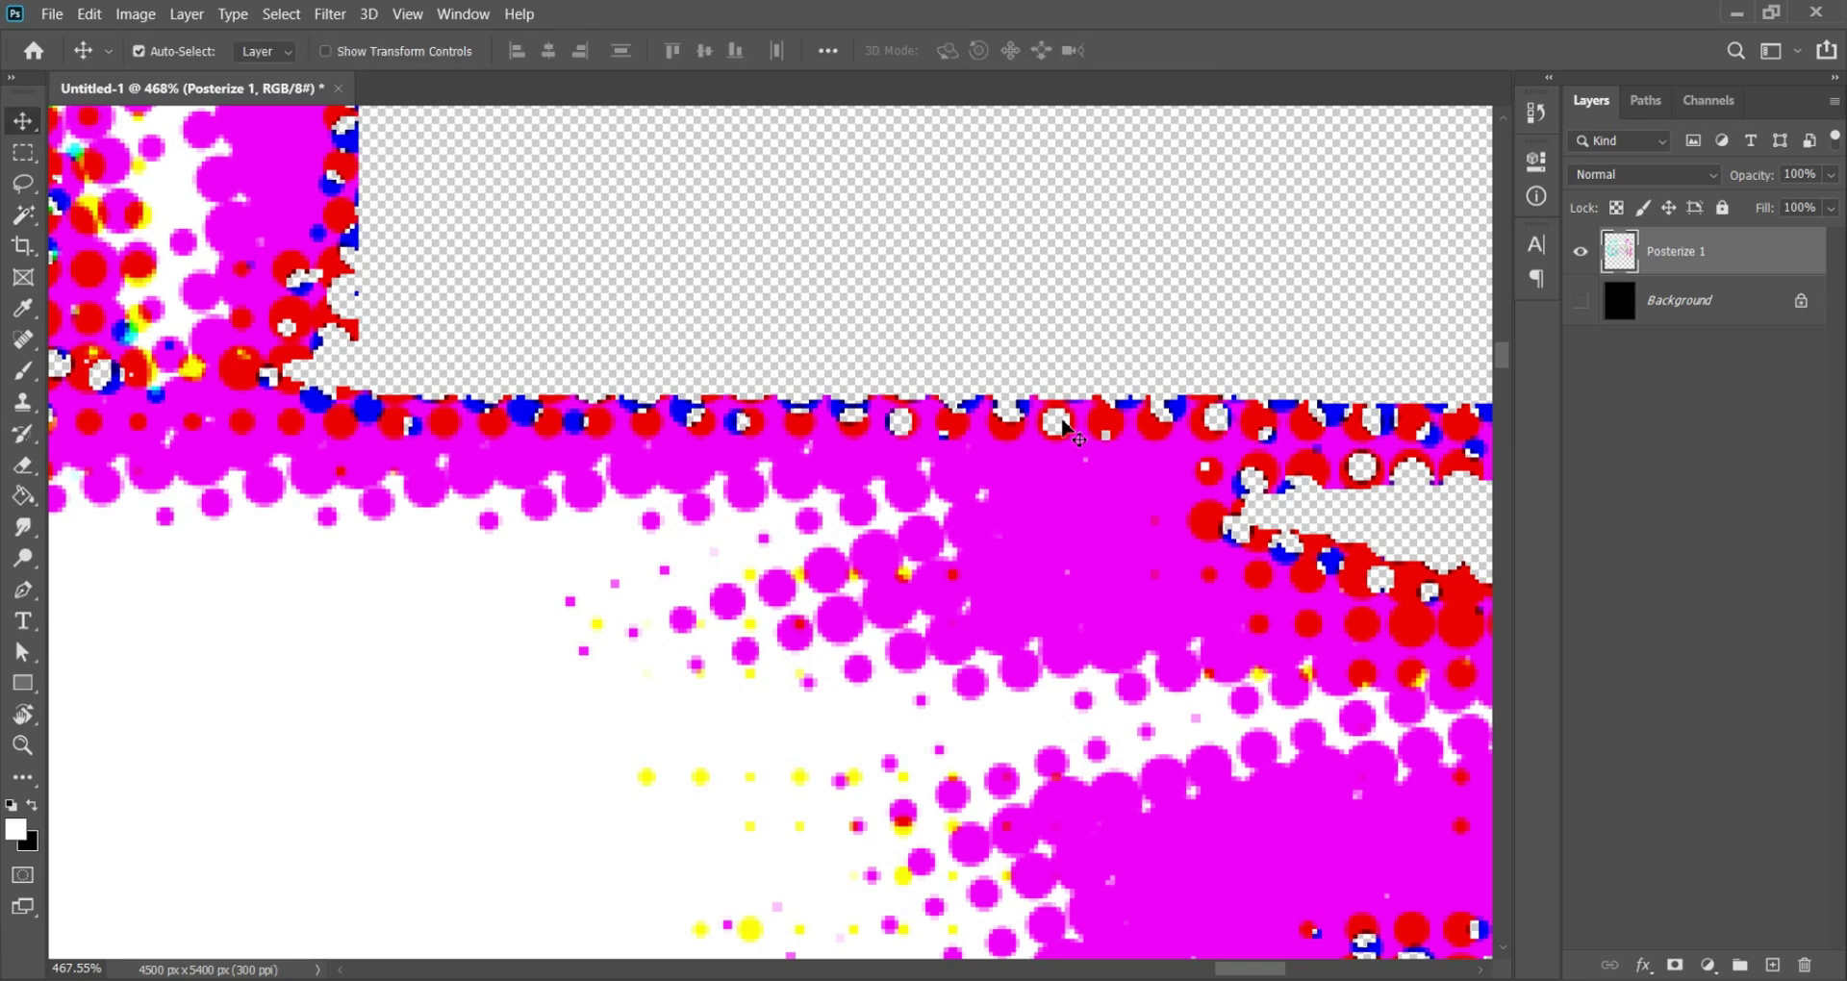
Step: Examine the cleaned-up halftone boombox as a whole and around the magenta-side speaker, comparing it with and without the black Background
{"action": "scroll", "coordinate": [1063, 423], "scroll_direction": "down", "scroll_amount": 3}
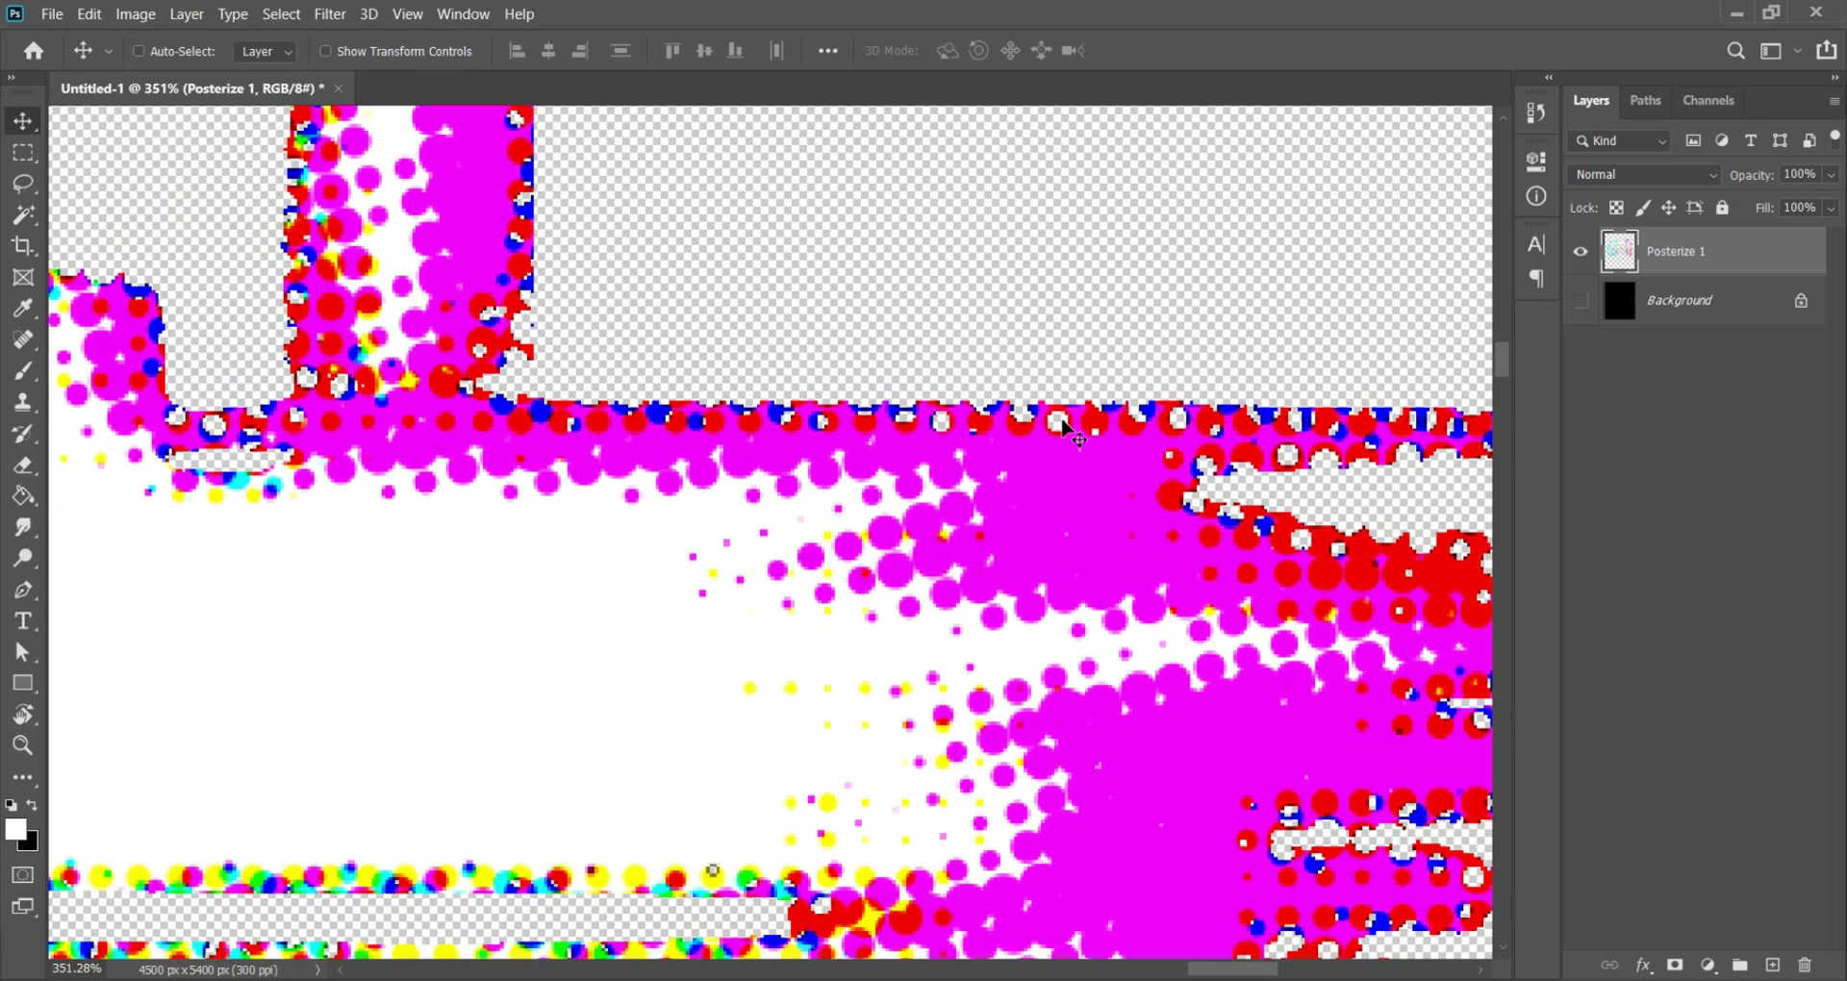
{"action": "key", "text": "ctrl+0"}
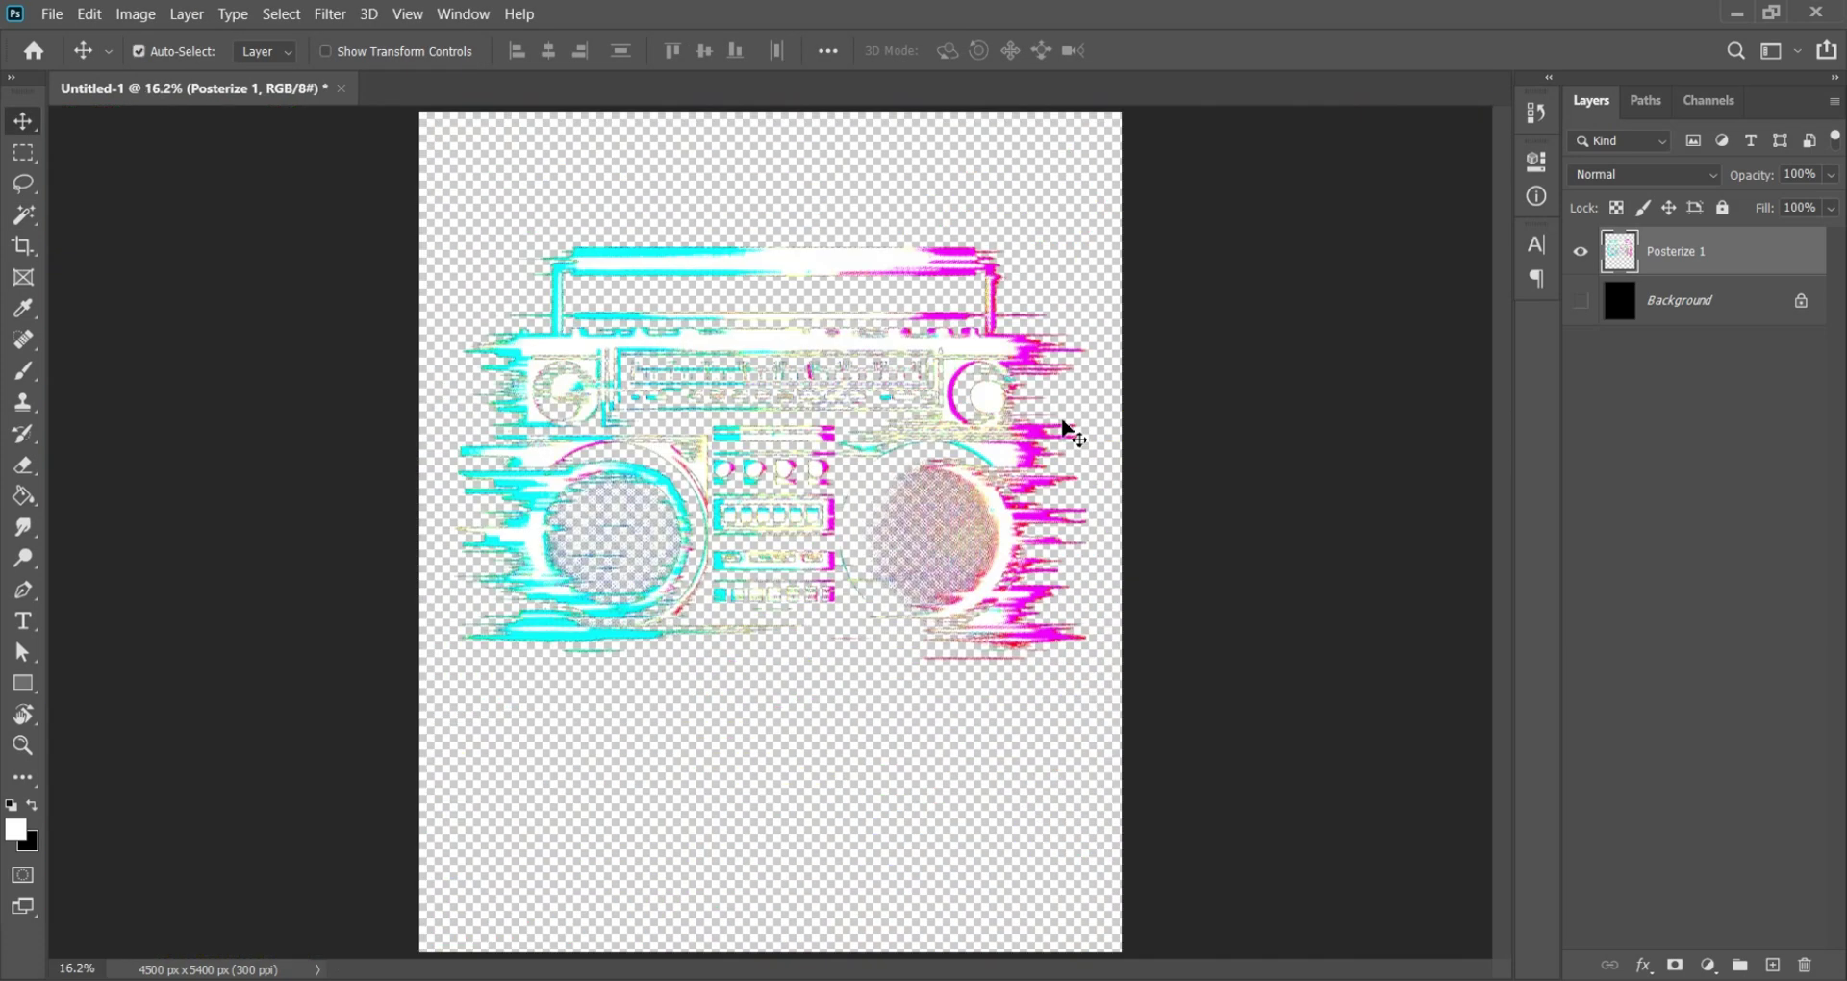
{"action": "scroll", "coordinate": [808, 355], "scroll_direction": "up", "scroll_amount": 2}
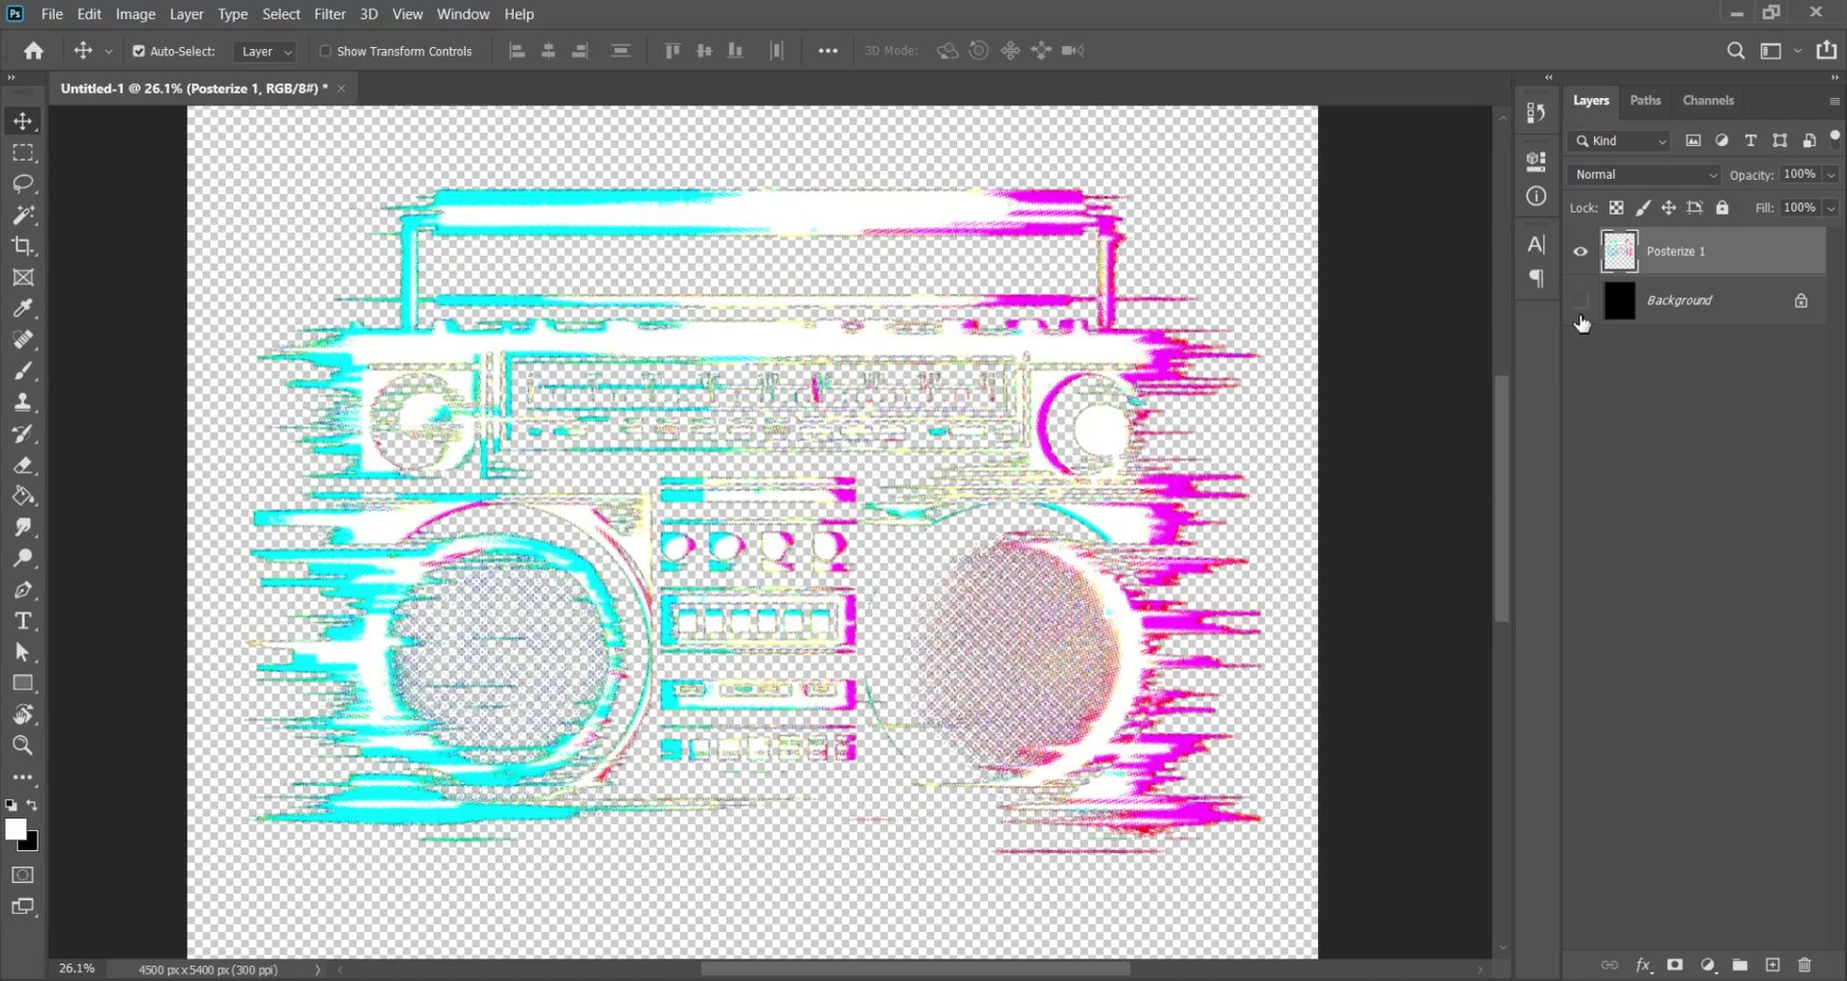
{"action": "scroll", "coordinate": [1164, 592], "scroll_direction": "up", "scroll_amount": 5}
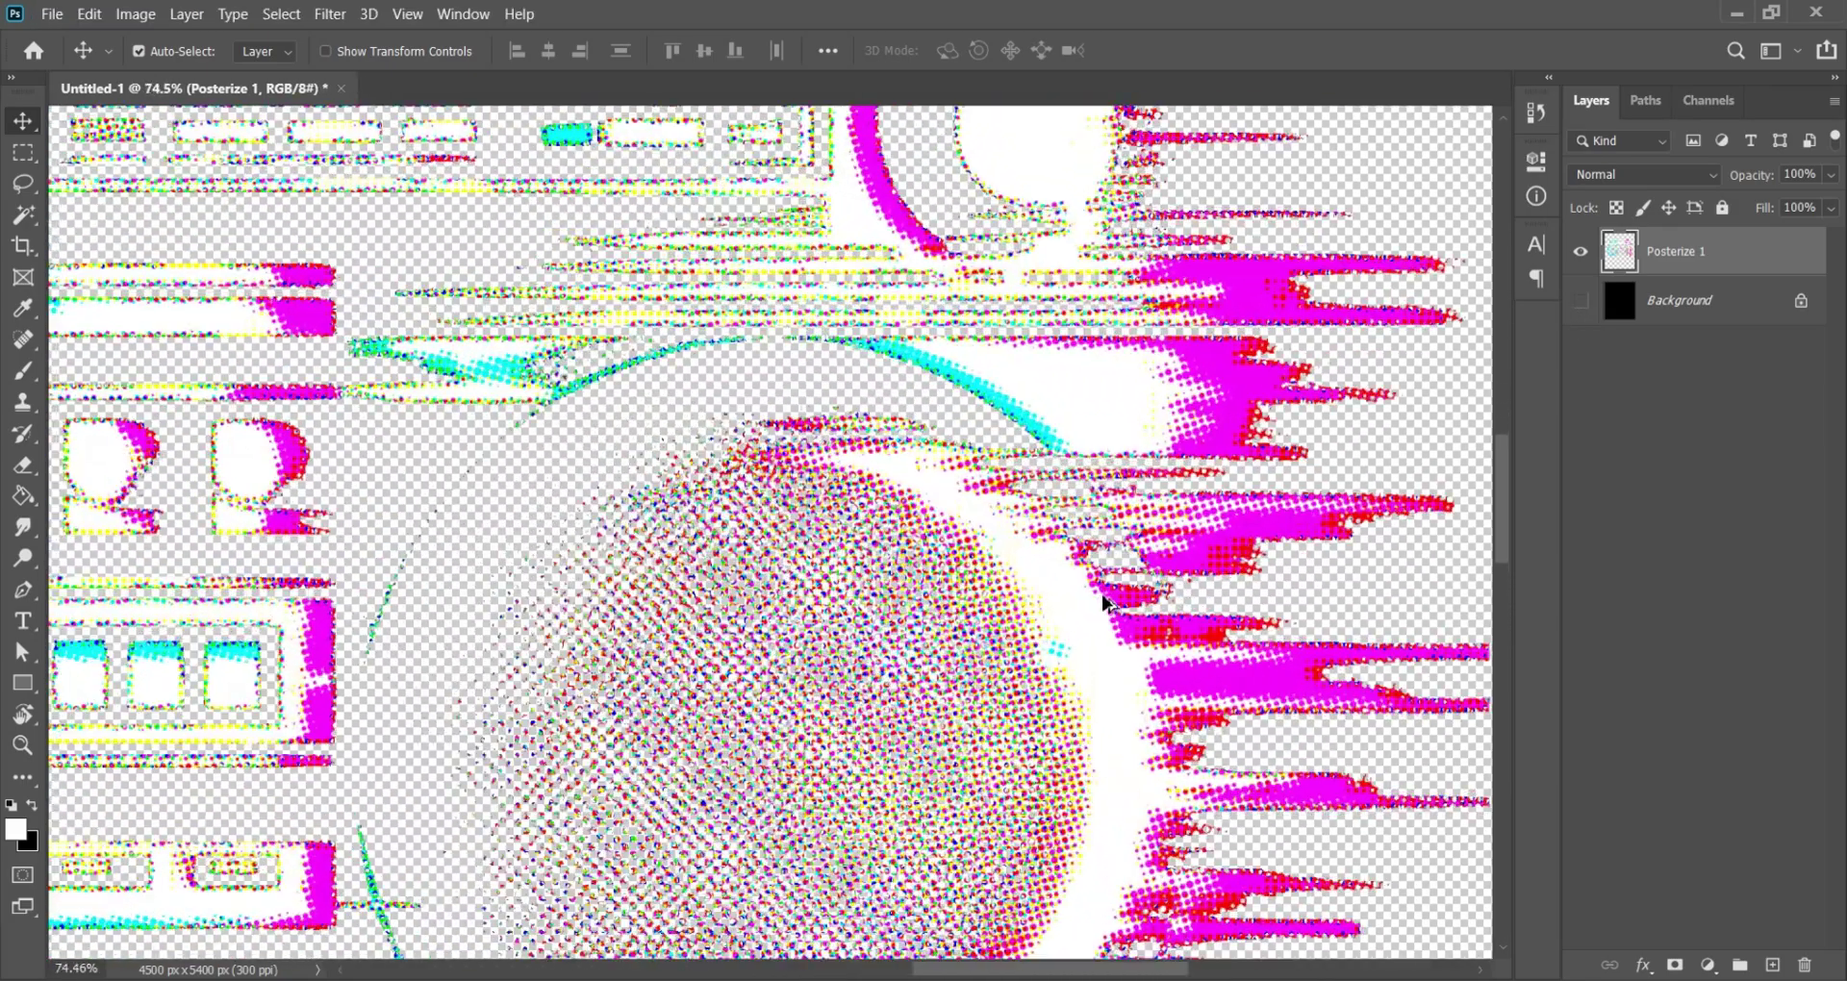
{"action": "scroll", "coordinate": [1104, 603], "scroll_direction": "up", "scroll_amount": 4}
{"action": "left_click", "coordinate": [1580, 302]}
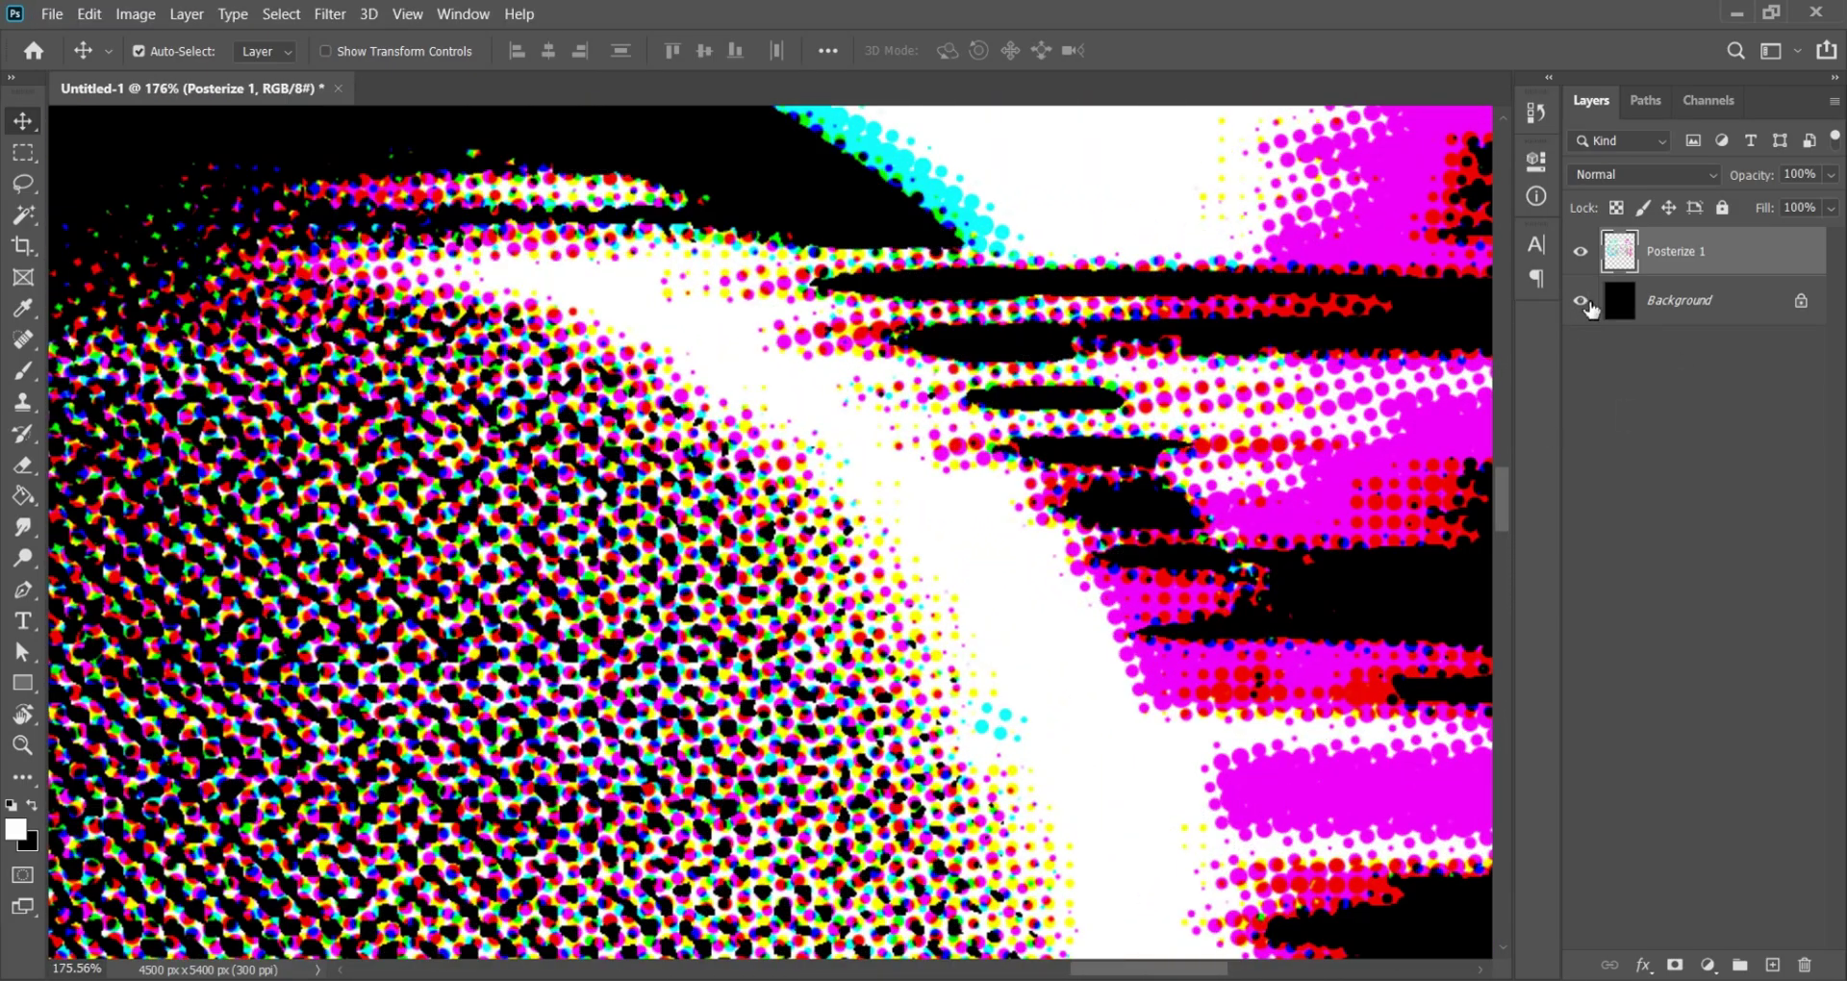
{"action": "scroll", "coordinate": [1203, 430], "scroll_direction": "down", "scroll_amount": 8}
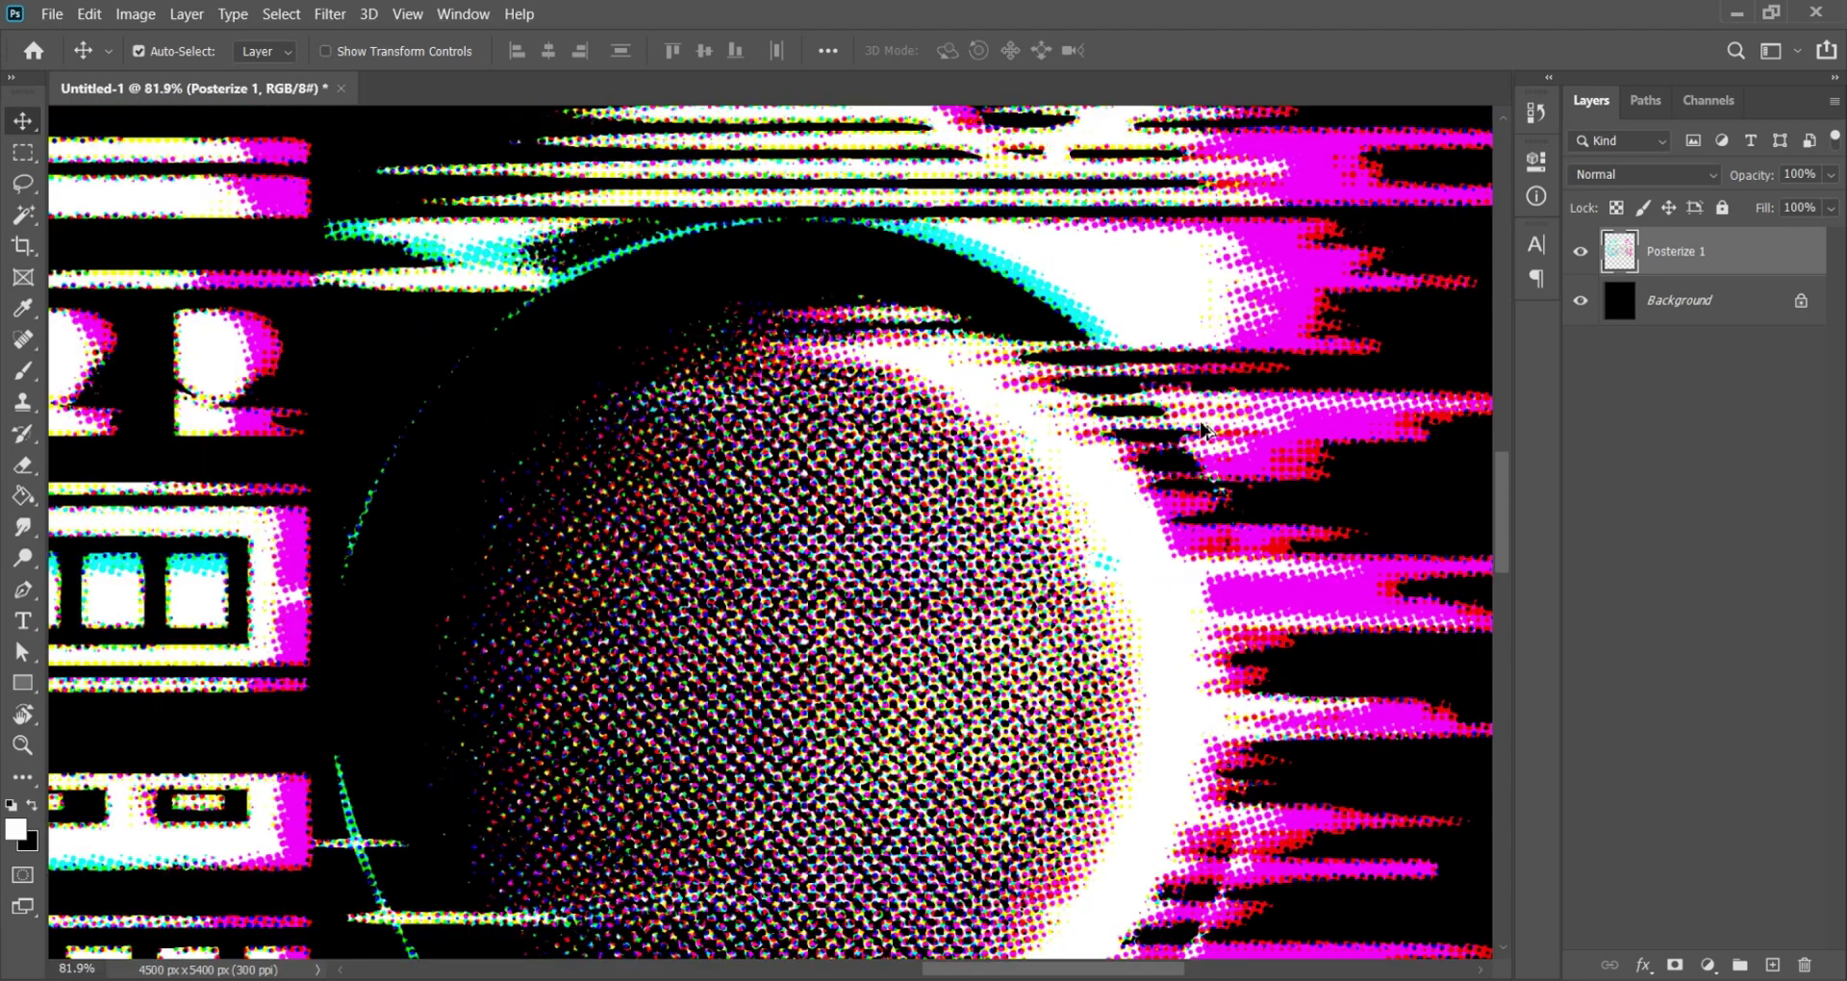
{"action": "scroll", "coordinate": [1202, 430], "scroll_direction": "down", "scroll_amount": 1}
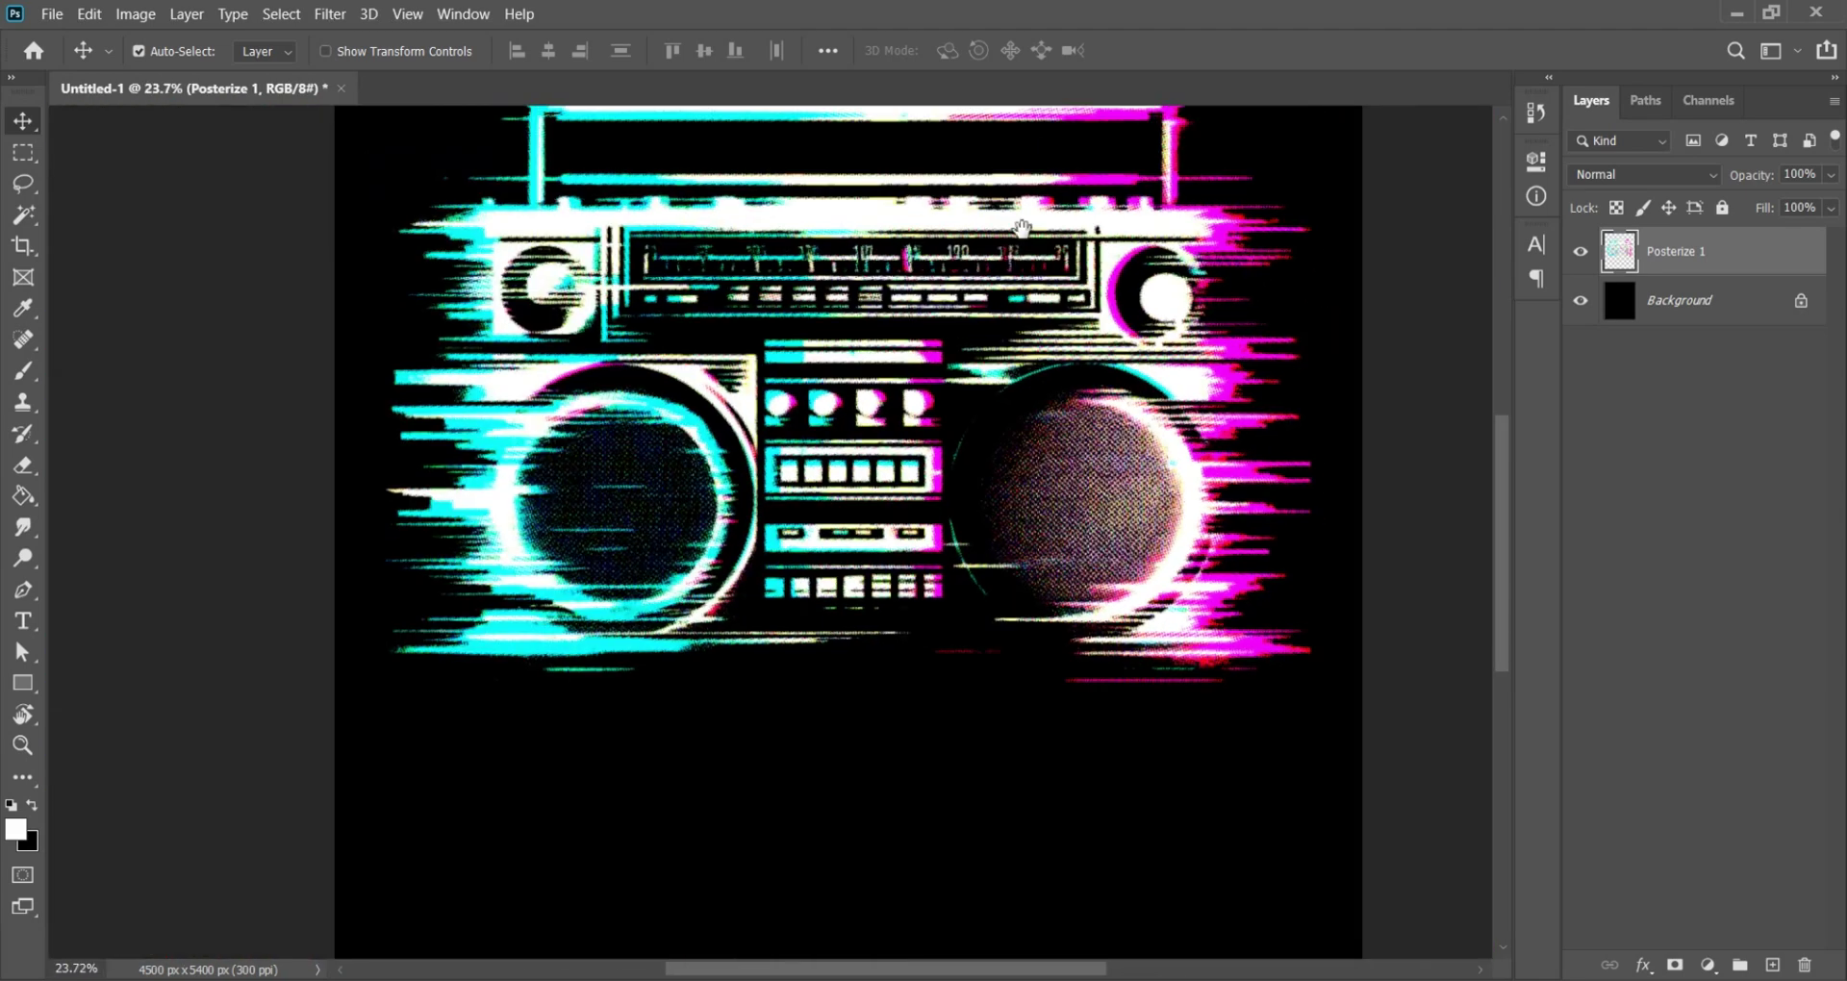
{"action": "scroll", "coordinate": [1067, 370], "scroll_direction": "down", "scroll_amount": 1}
{"action": "left_click_drag", "start_coordinate": [1037, 287], "coordinate": [1026, 240]}
{"action": "scroll", "coordinate": [1116, 364], "scroll_direction": "down", "scroll_amount": 1}
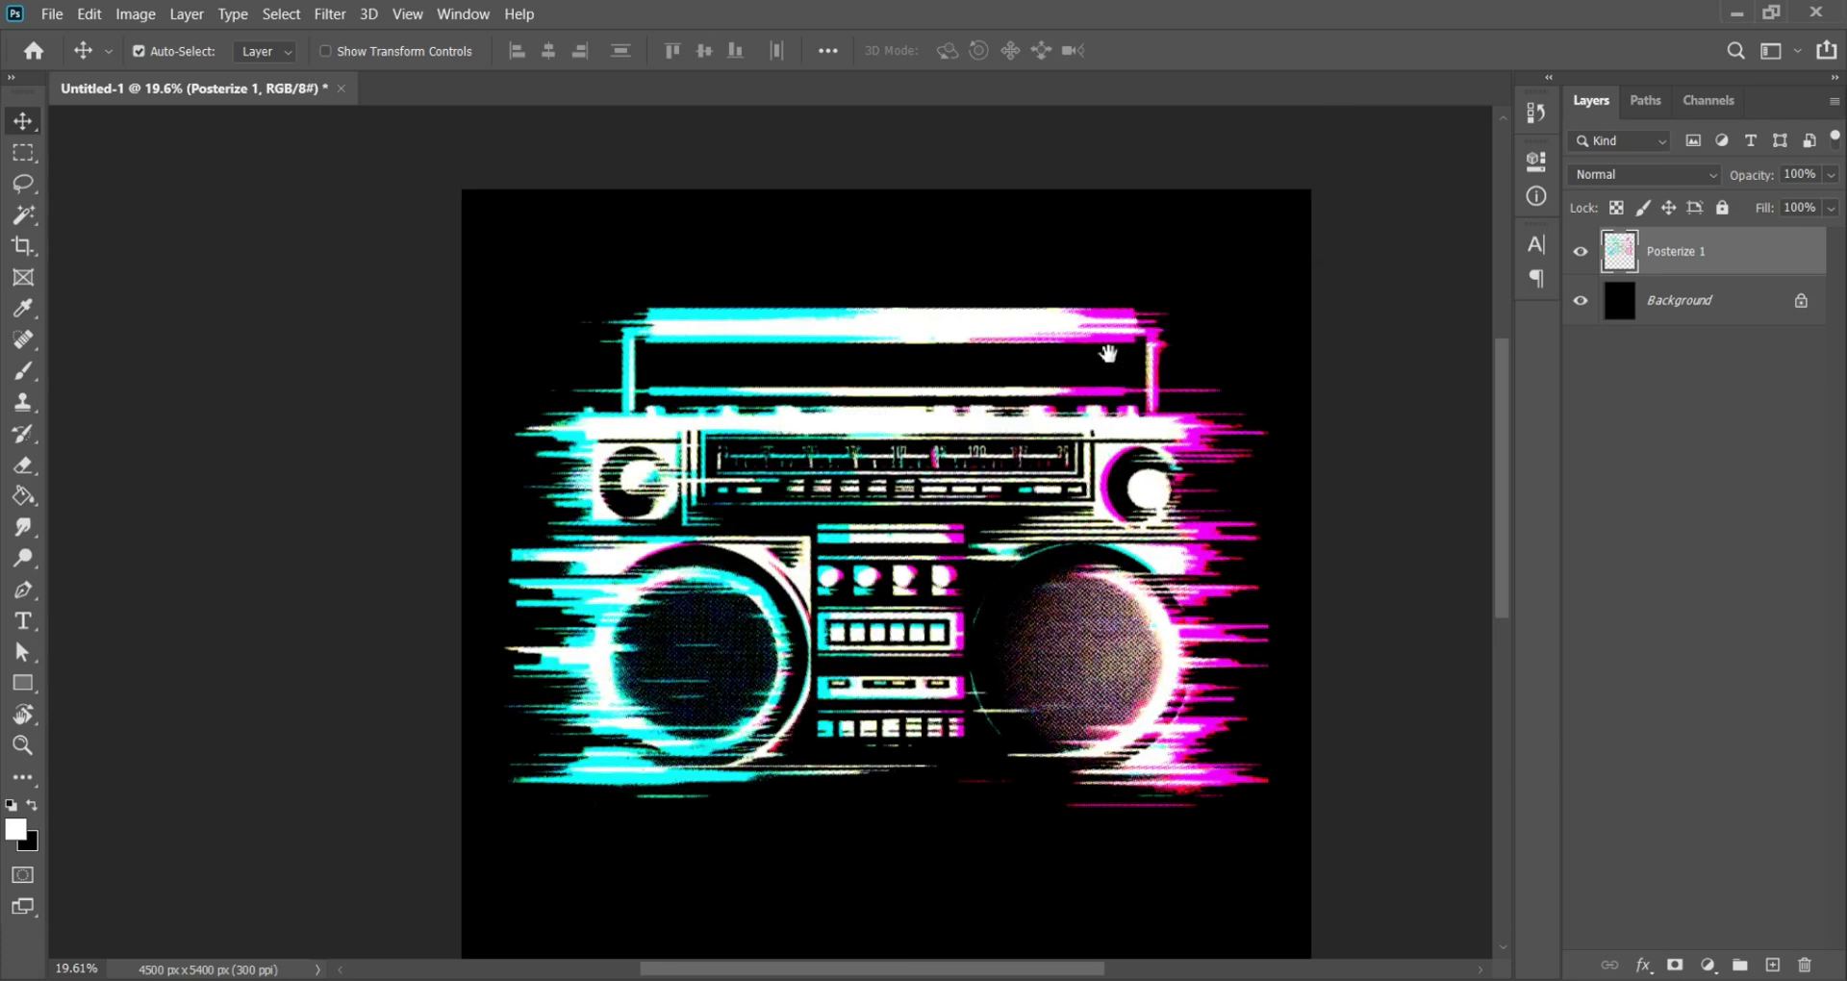
{"action": "scroll", "coordinate": [882, 358], "scroll_direction": "up", "scroll_amount": 2}
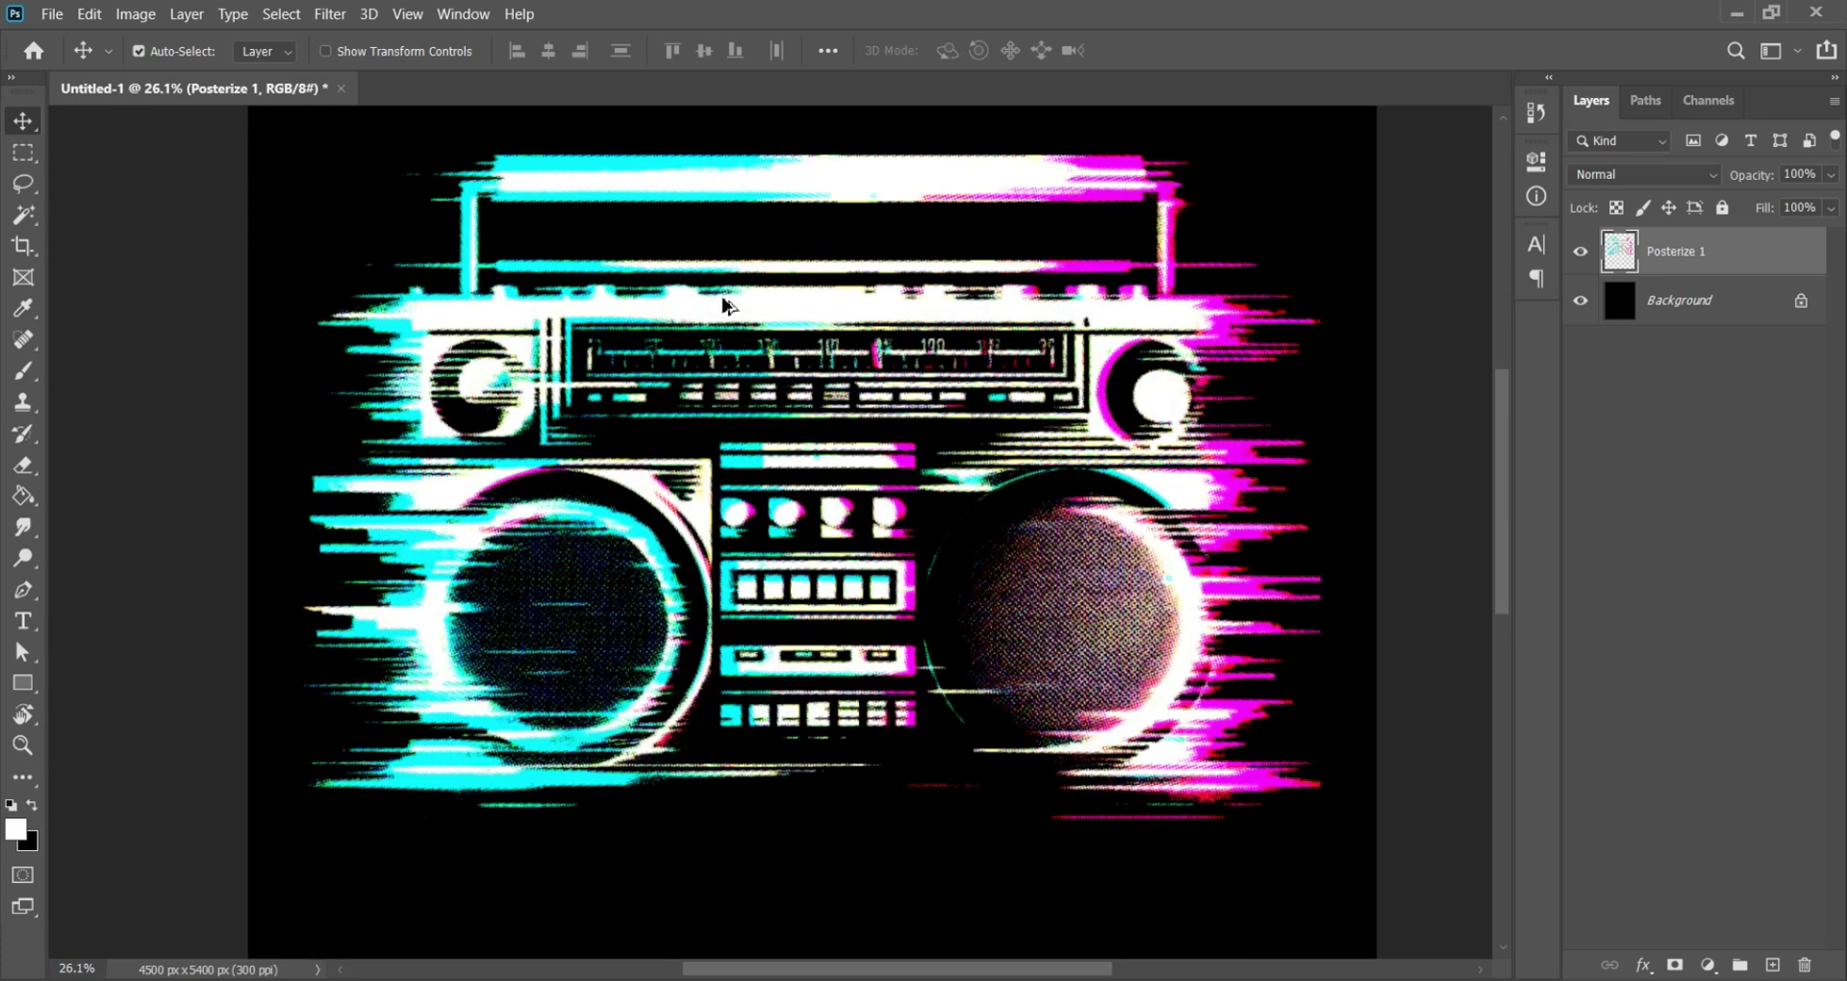
{"action": "left_click", "coordinate": [1611, 413]}
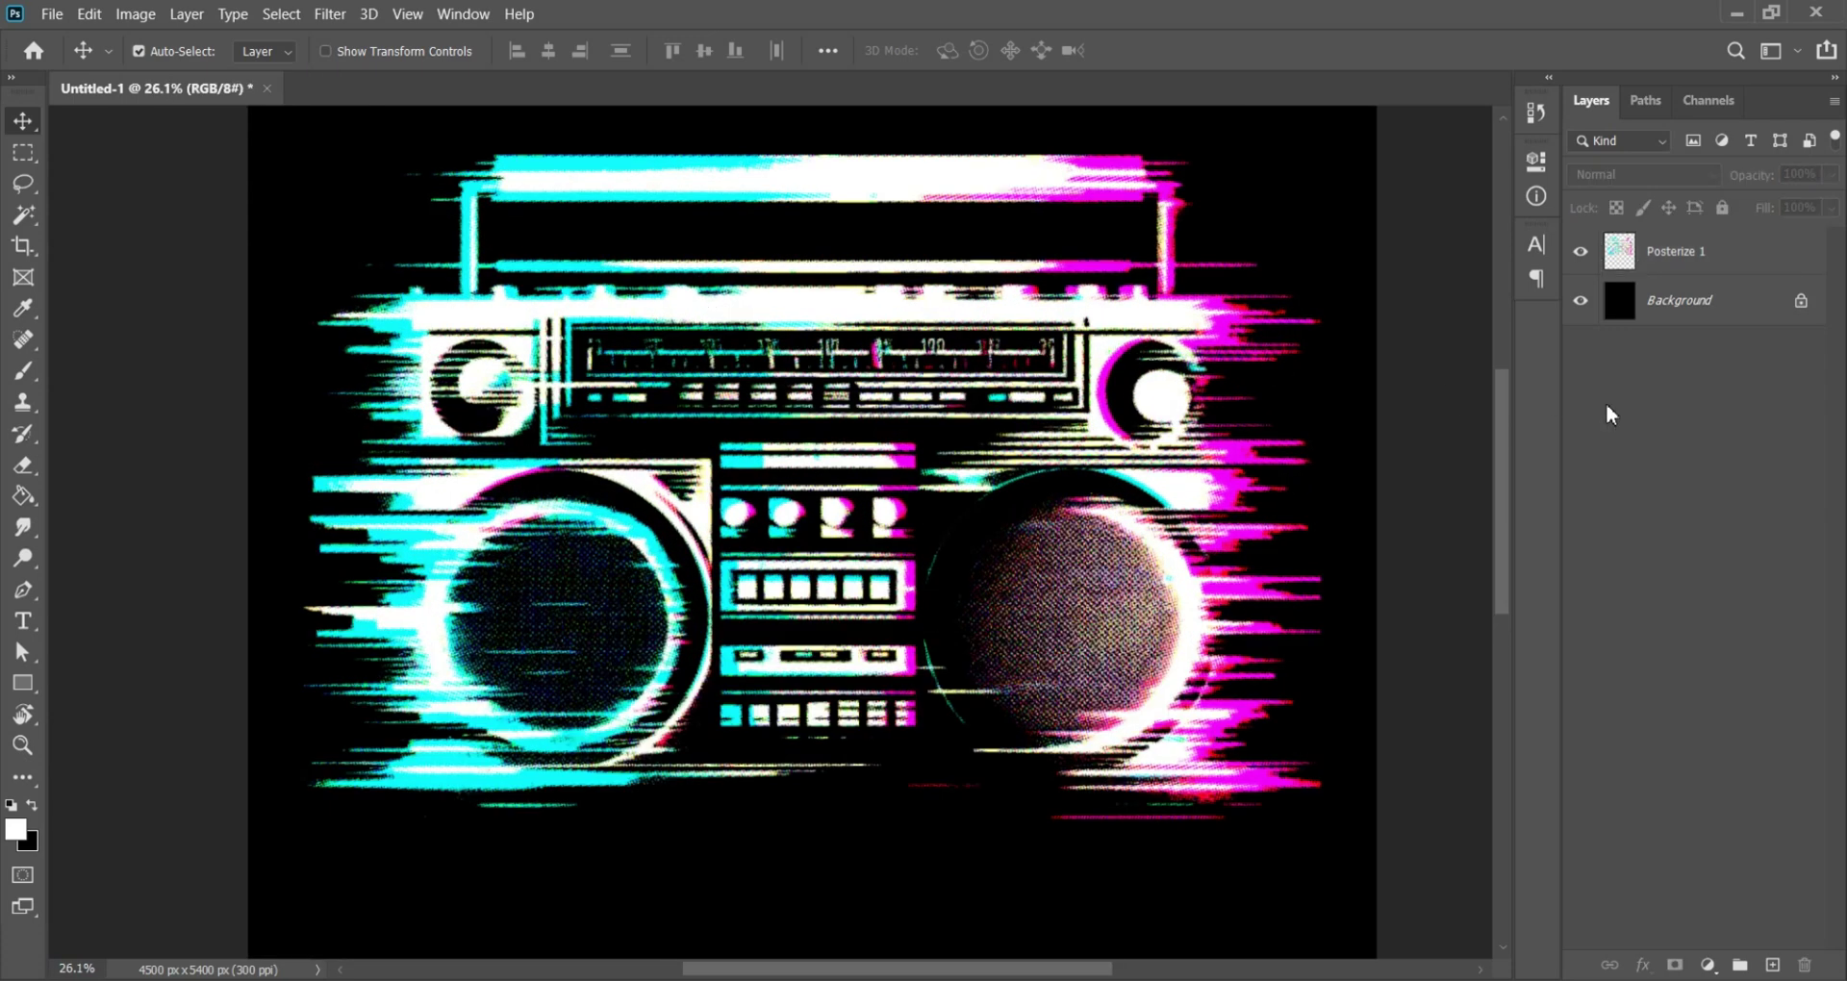
{"action": "left_click", "coordinate": [1587, 307]}
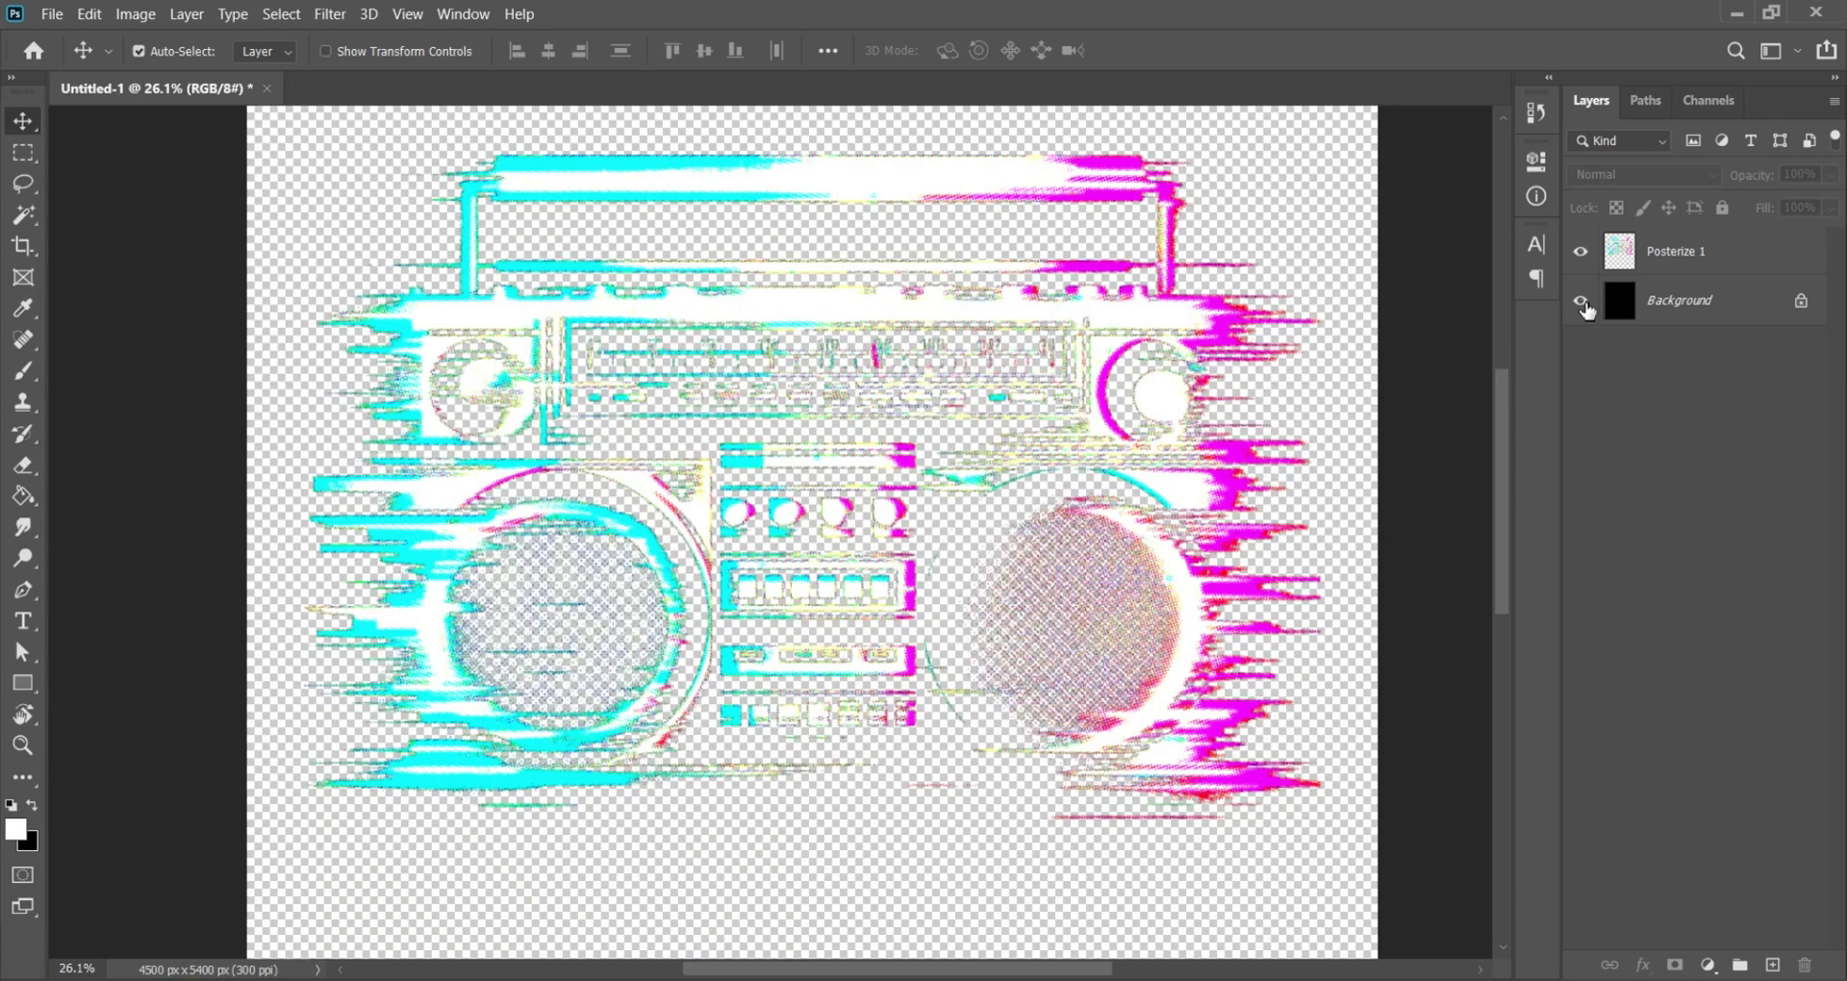
{"action": "left_click", "coordinate": [1587, 308]}
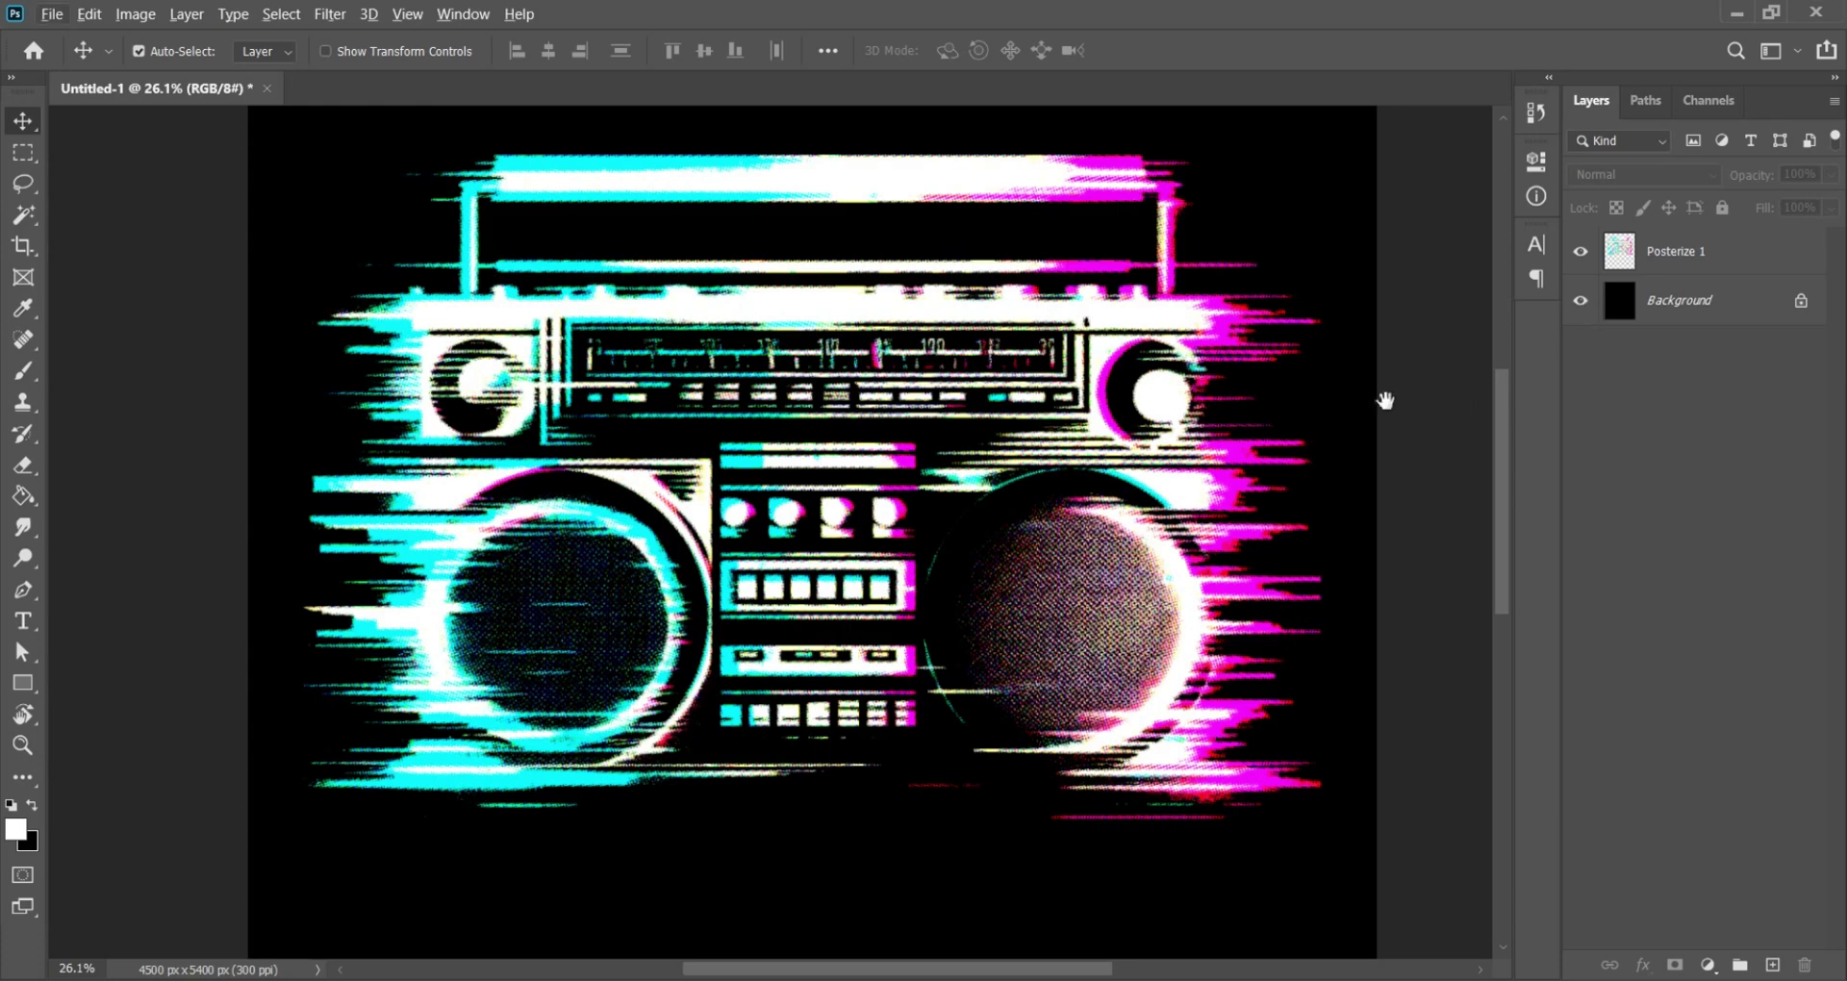
Step: Hide the black Background and export the transparent boombox design as a PNG
{"action": "scroll", "coordinate": [1385, 400], "scroll_direction": "up", "scroll_amount": 1}
{"action": "left_click", "coordinate": [1587, 304]}
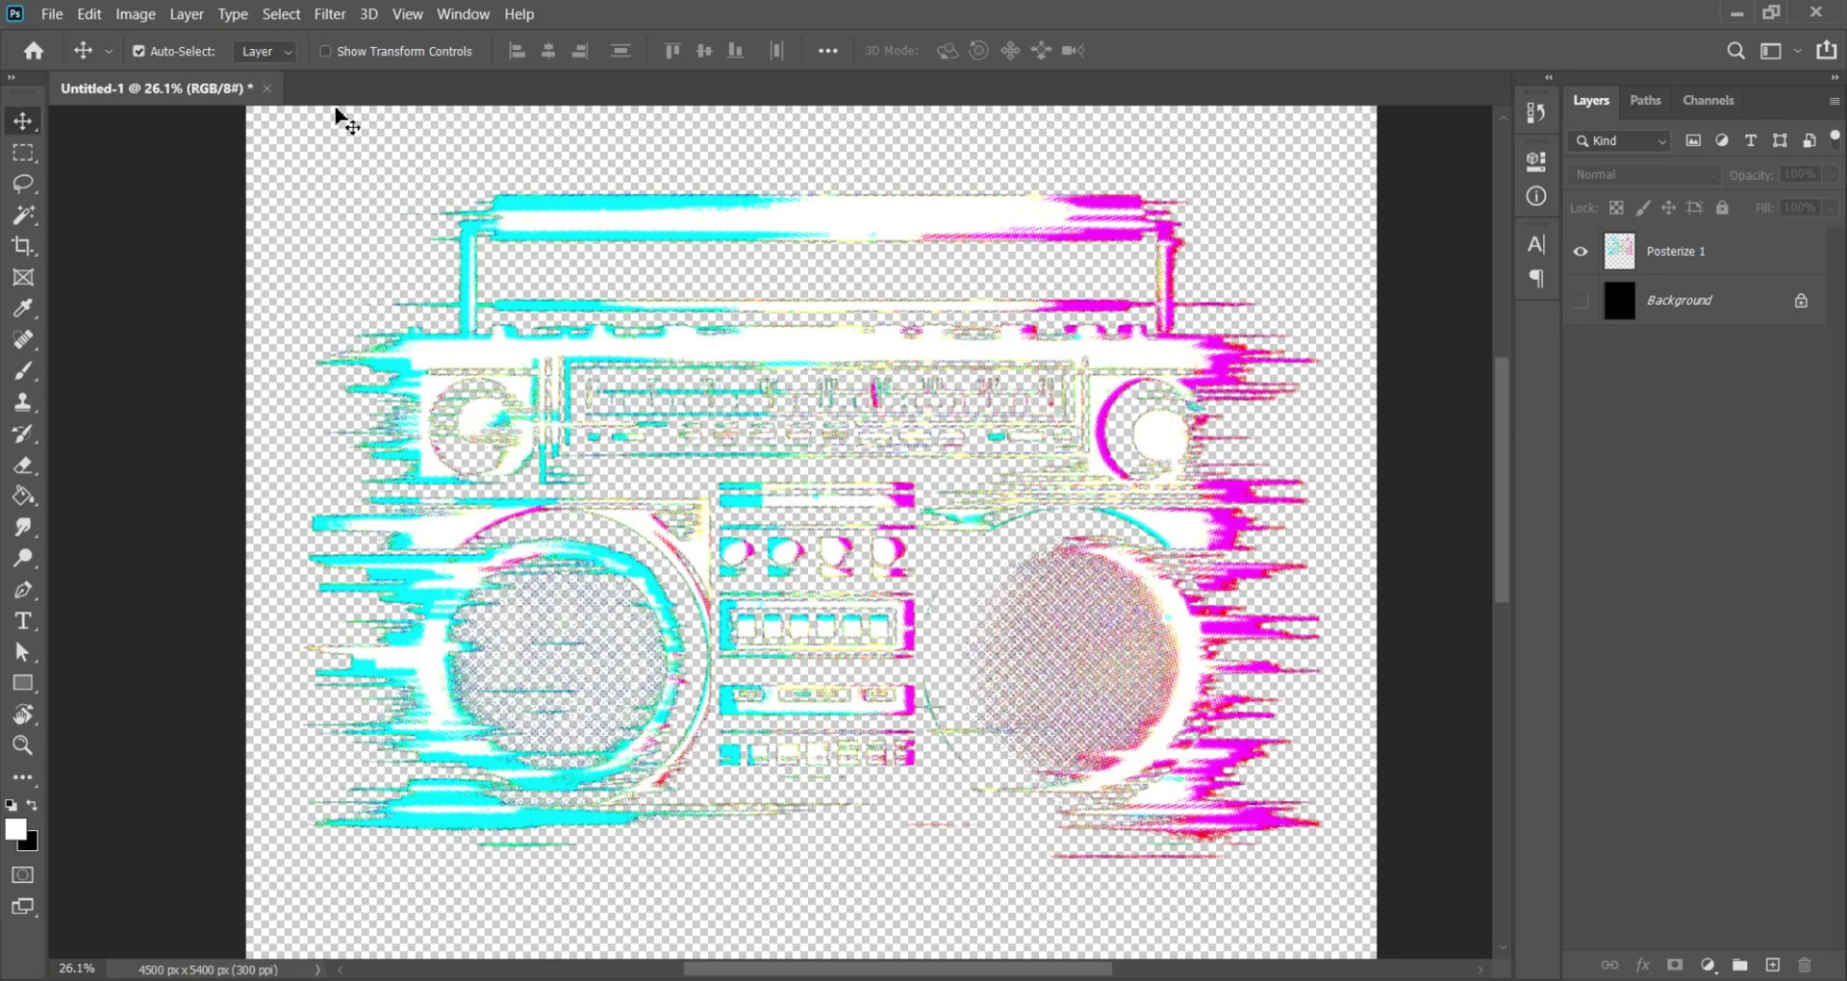
{"action": "left_click", "coordinate": [52, 13]}
{"action": "mouse_move", "coordinate": [150, 348]}
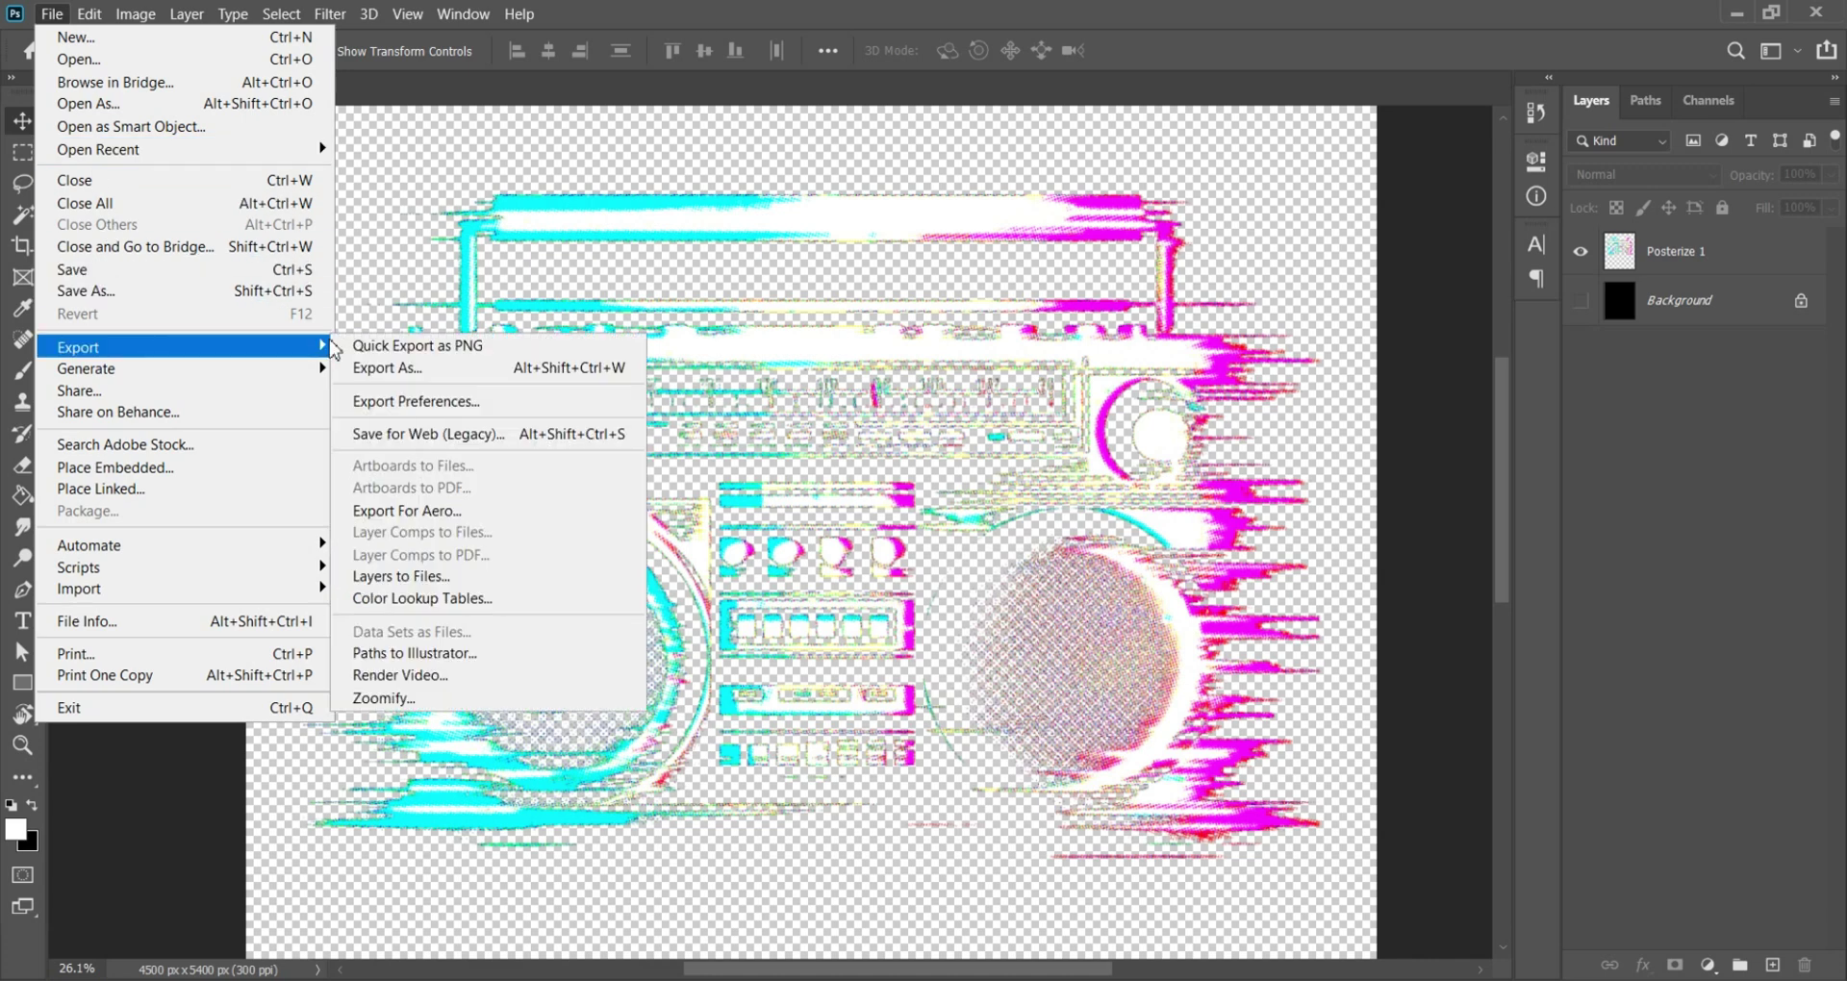
{"action": "left_click", "coordinate": [499, 358]}
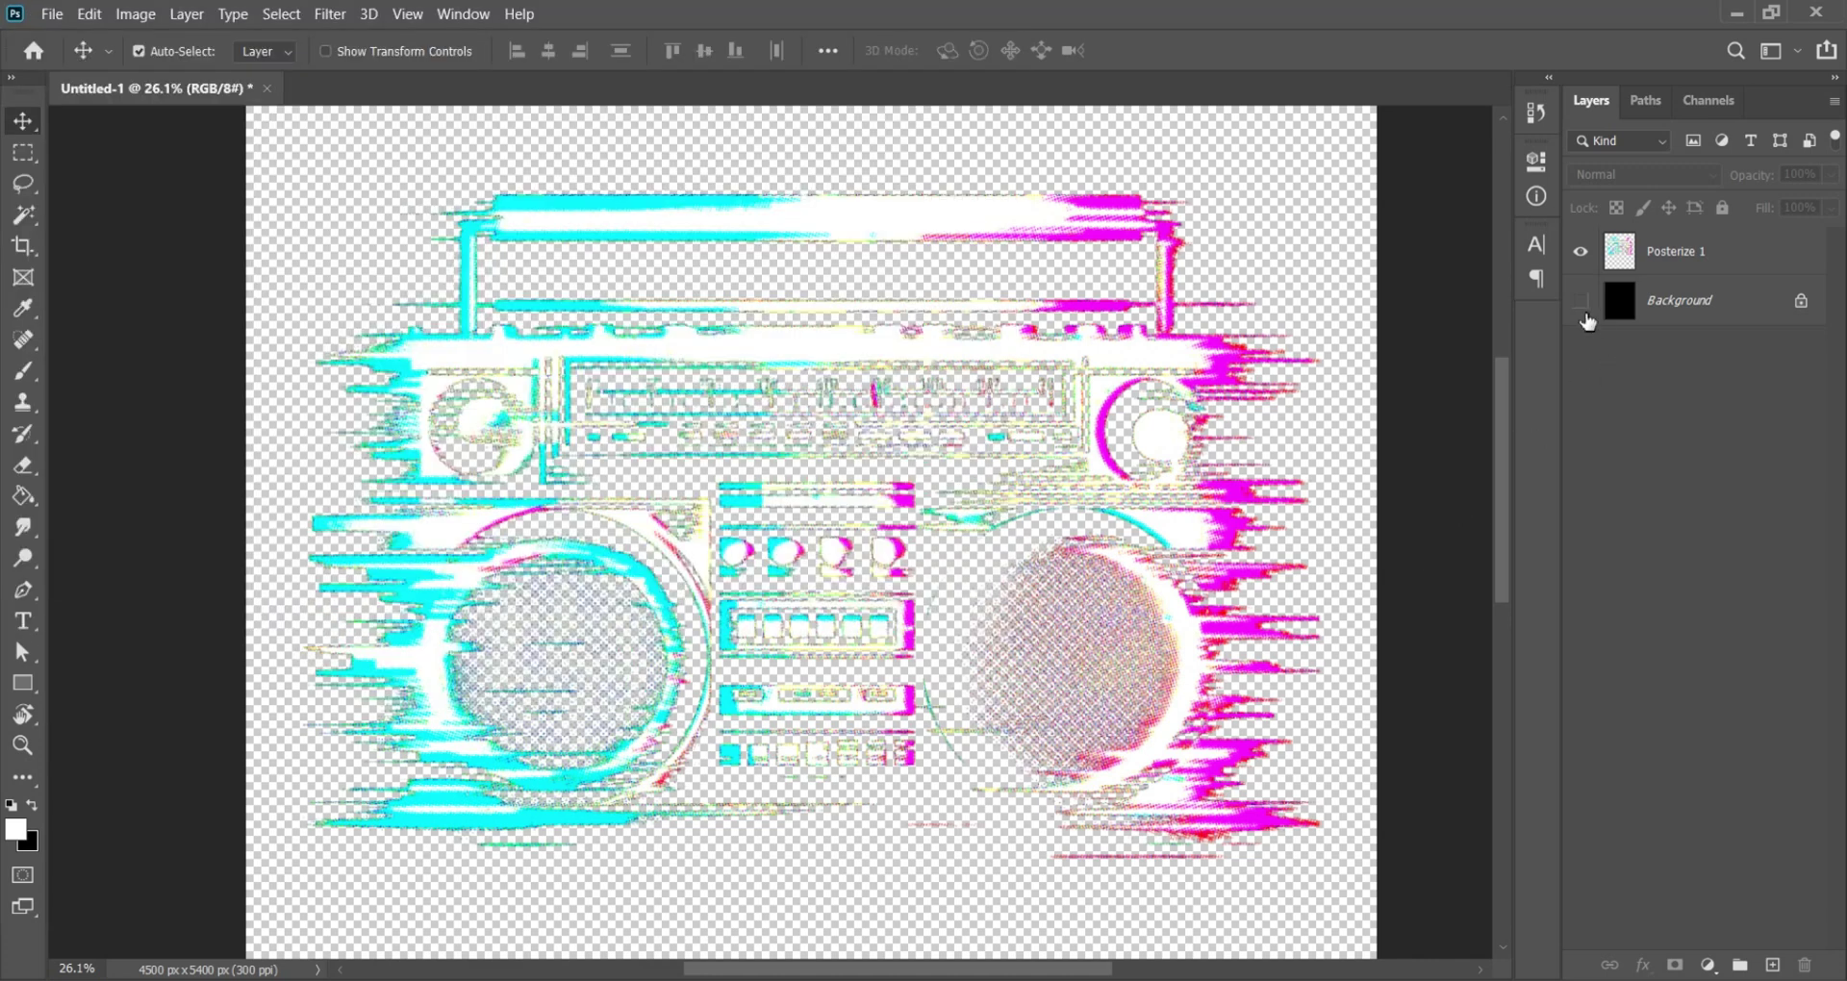
Step: Show the black Background layer again behind the halftone boombox and view the whole design
{"action": "left_click", "coordinate": [1580, 301]}
{"action": "scroll", "coordinate": [1422, 528], "scroll_direction": "down", "scroll_amount": 2}
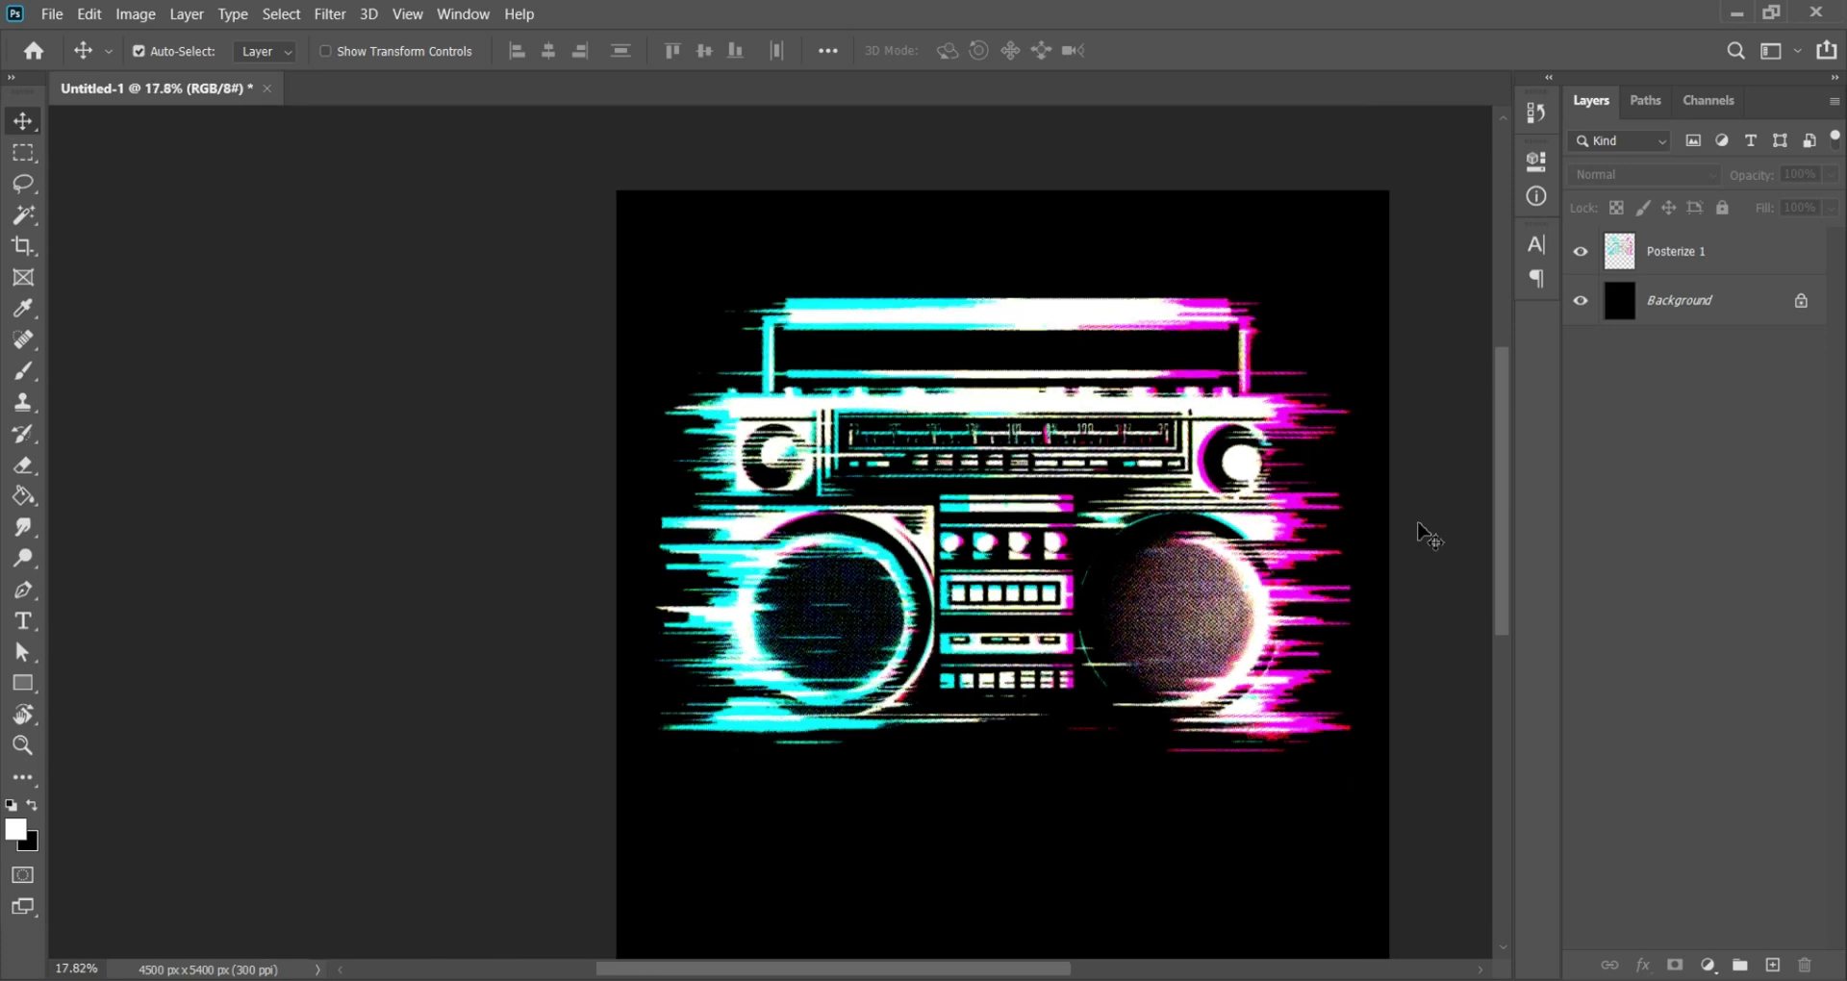
{"action": "left_click_drag", "start_coordinate": [1422, 527], "coordinate": [1290, 519]}
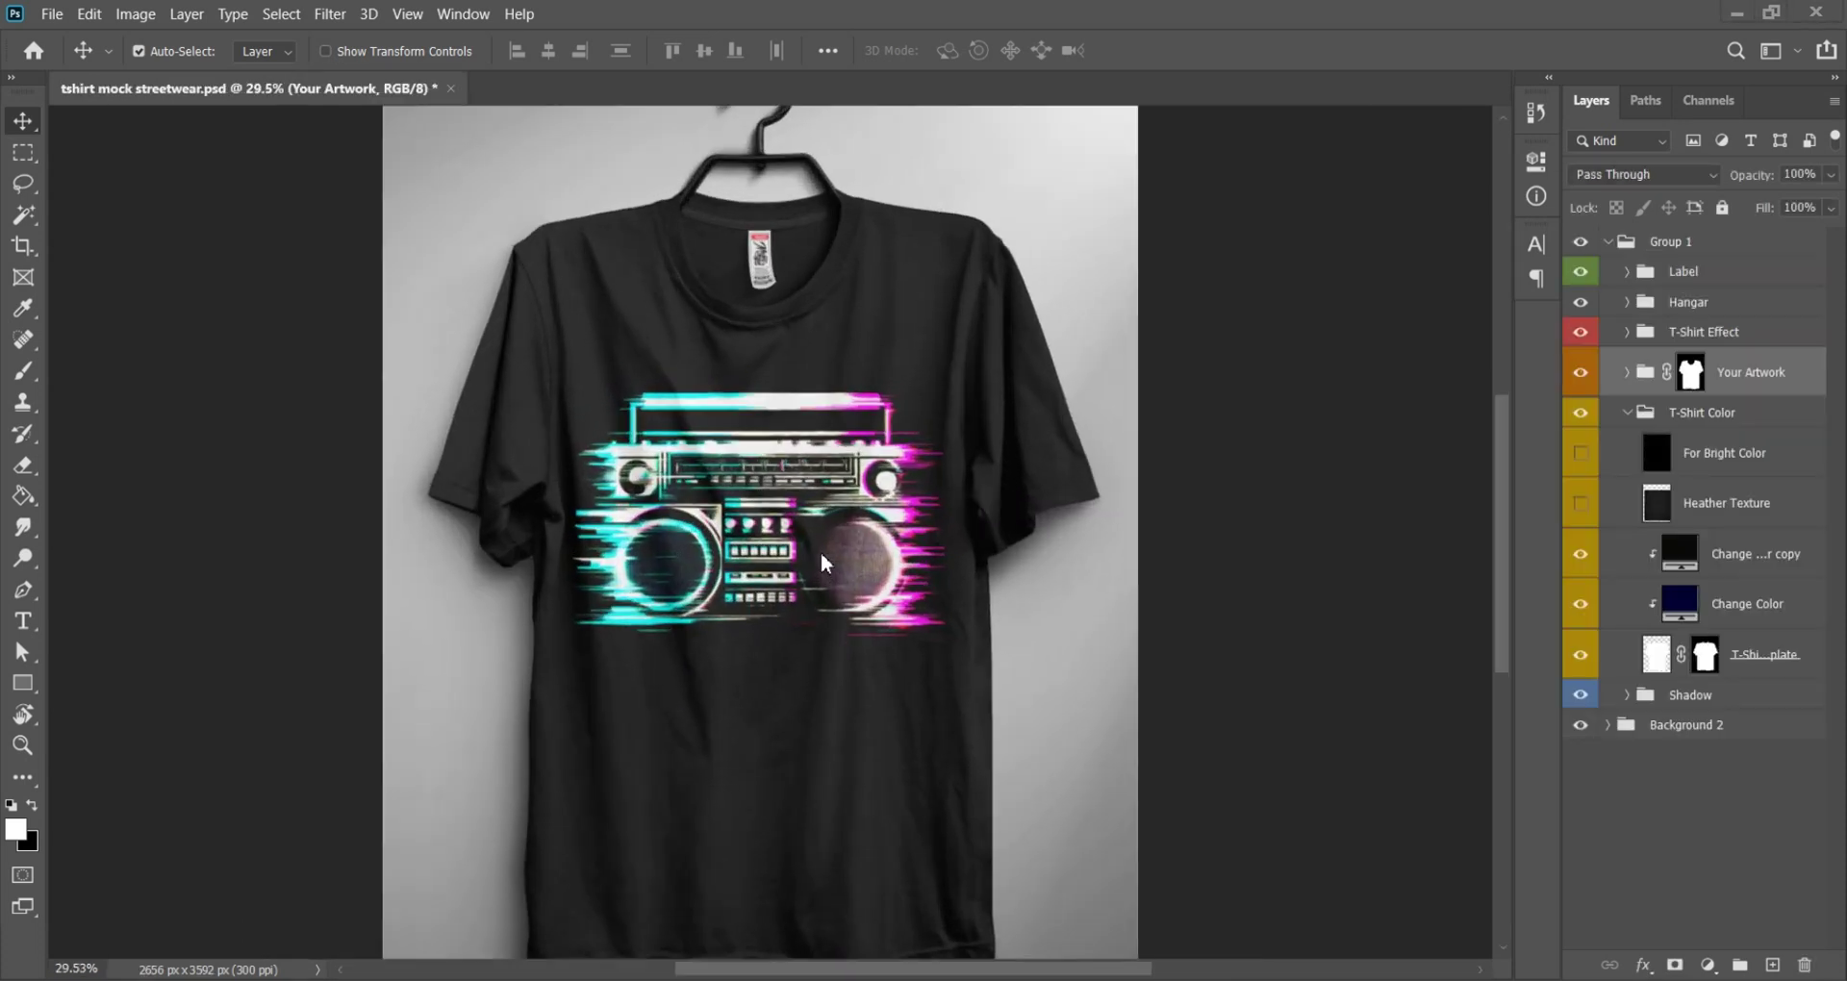
Step: Switch to tshirt mock streetwear.psd and examine the boombox print on the black shirt, including the halftone dots around the tuner dial
{"action": "scroll", "coordinate": [1058, 582], "scroll_direction": "up", "scroll_amount": 1}
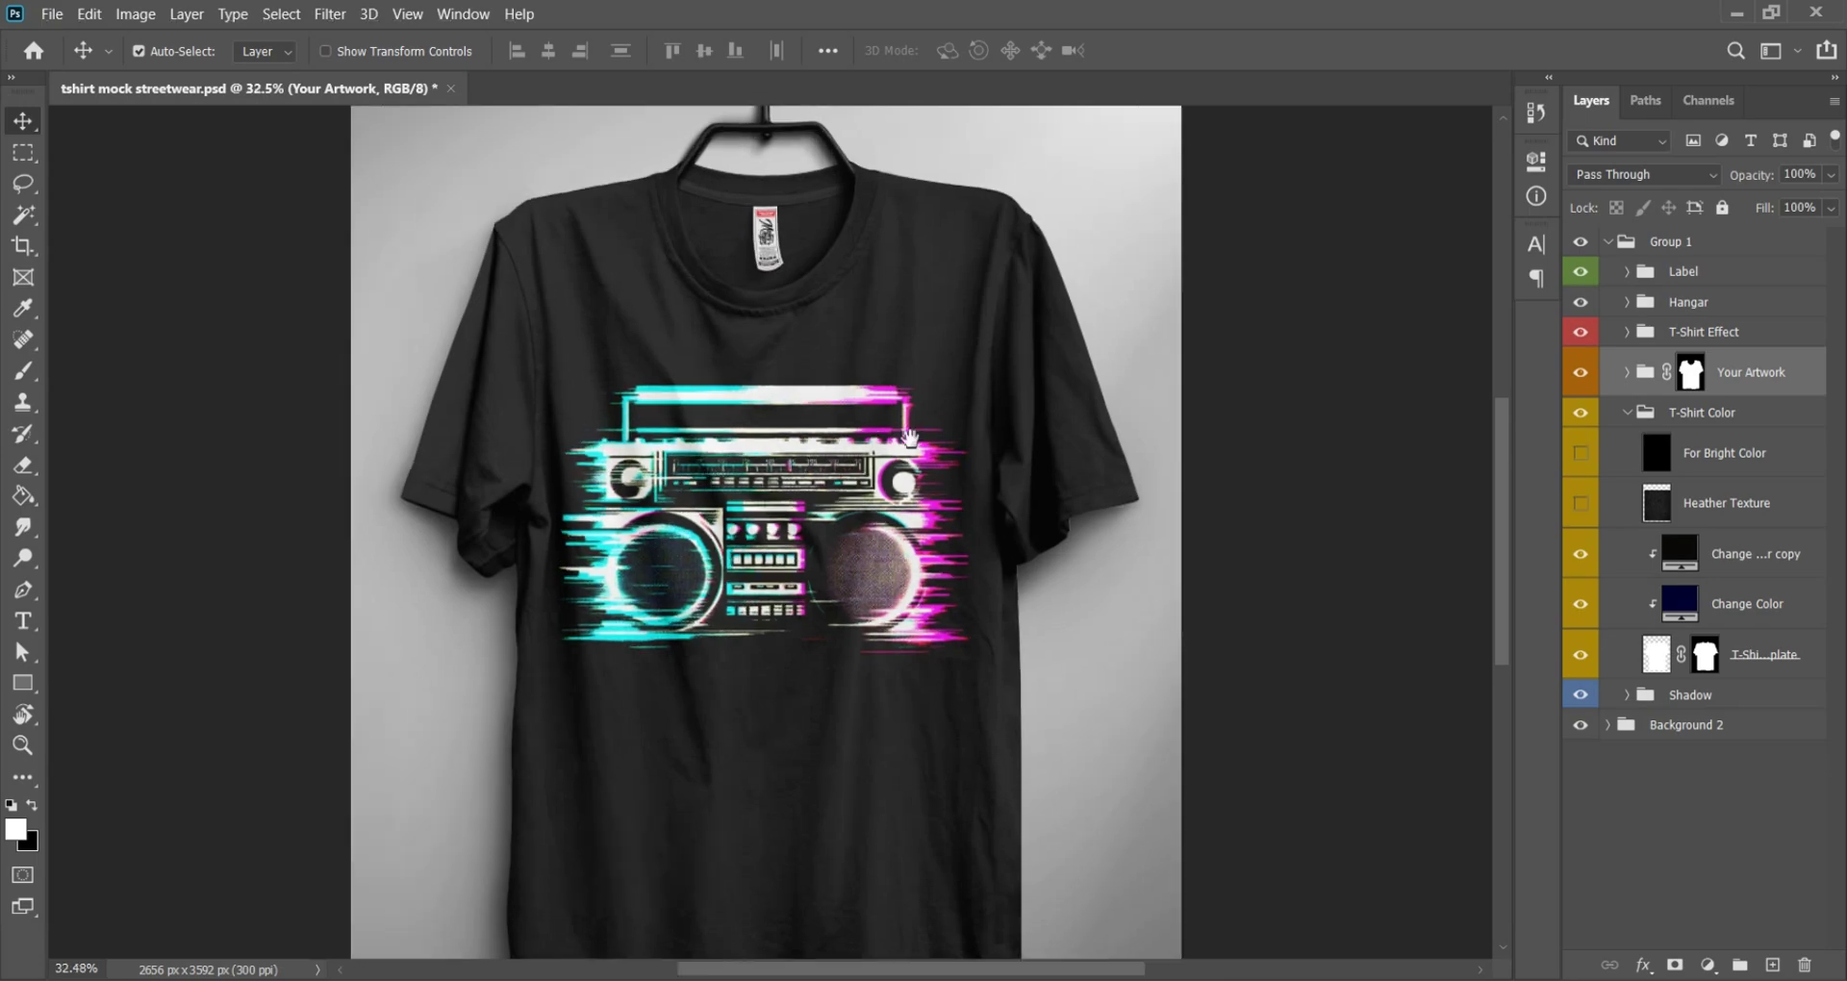
{"action": "left_click_drag", "start_coordinate": [931, 571], "coordinate": [931, 588]}
{"action": "scroll", "coordinate": [823, 661], "scroll_direction": "up", "scroll_amount": 5}
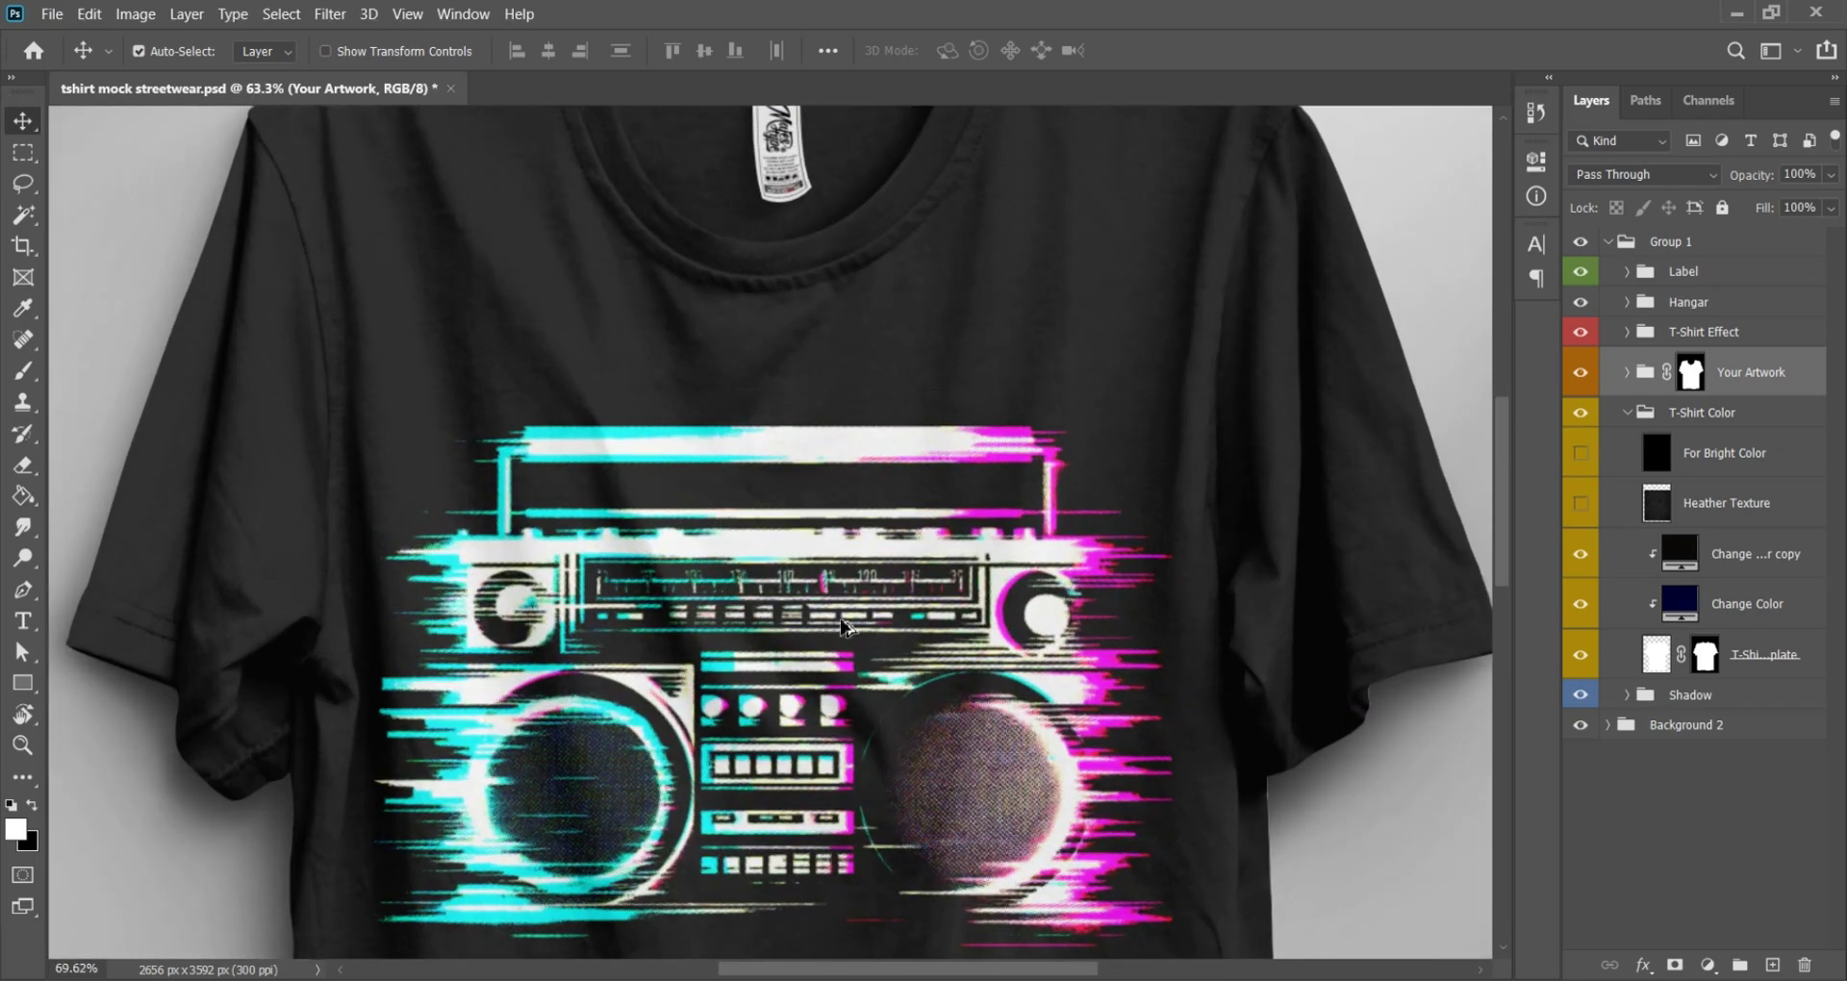
{"action": "scroll", "coordinate": [961, 544], "scroll_direction": "up", "scroll_amount": 3}
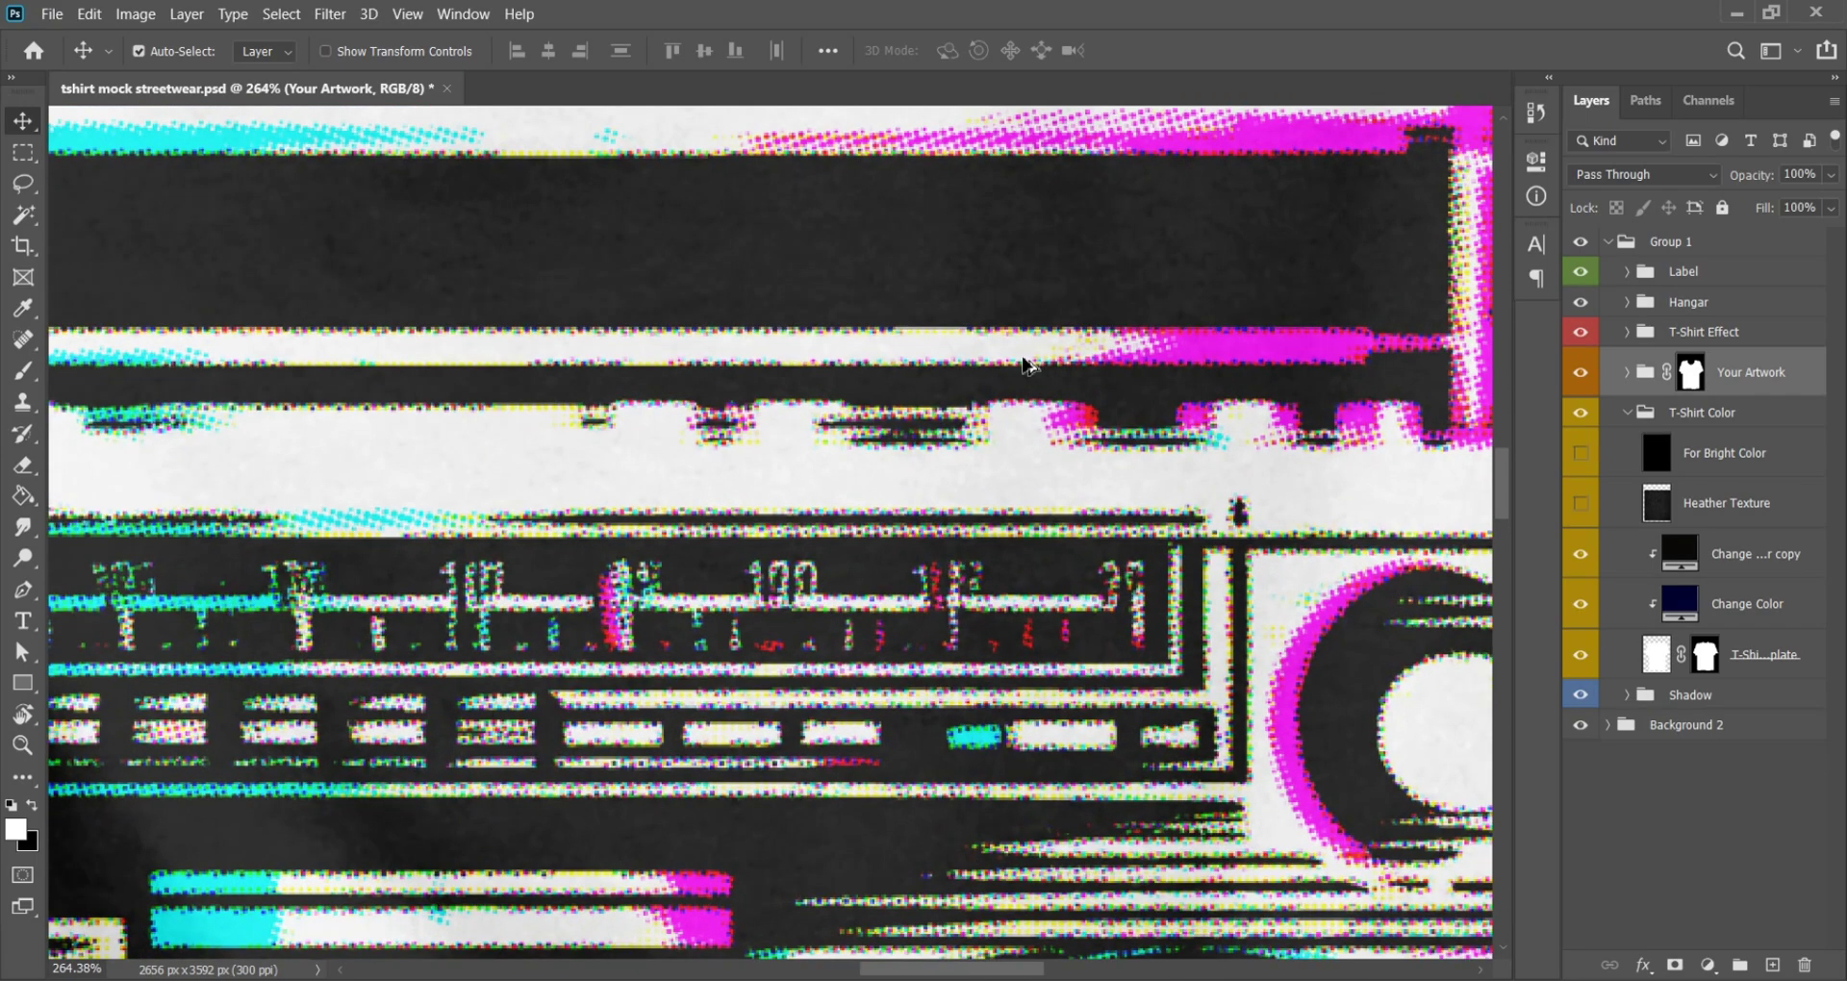
{"action": "scroll", "coordinate": [1030, 366], "scroll_direction": "up", "scroll_amount": 2}
{"action": "scroll", "coordinate": [1070, 635], "scroll_direction": "down", "scroll_amount": 8}
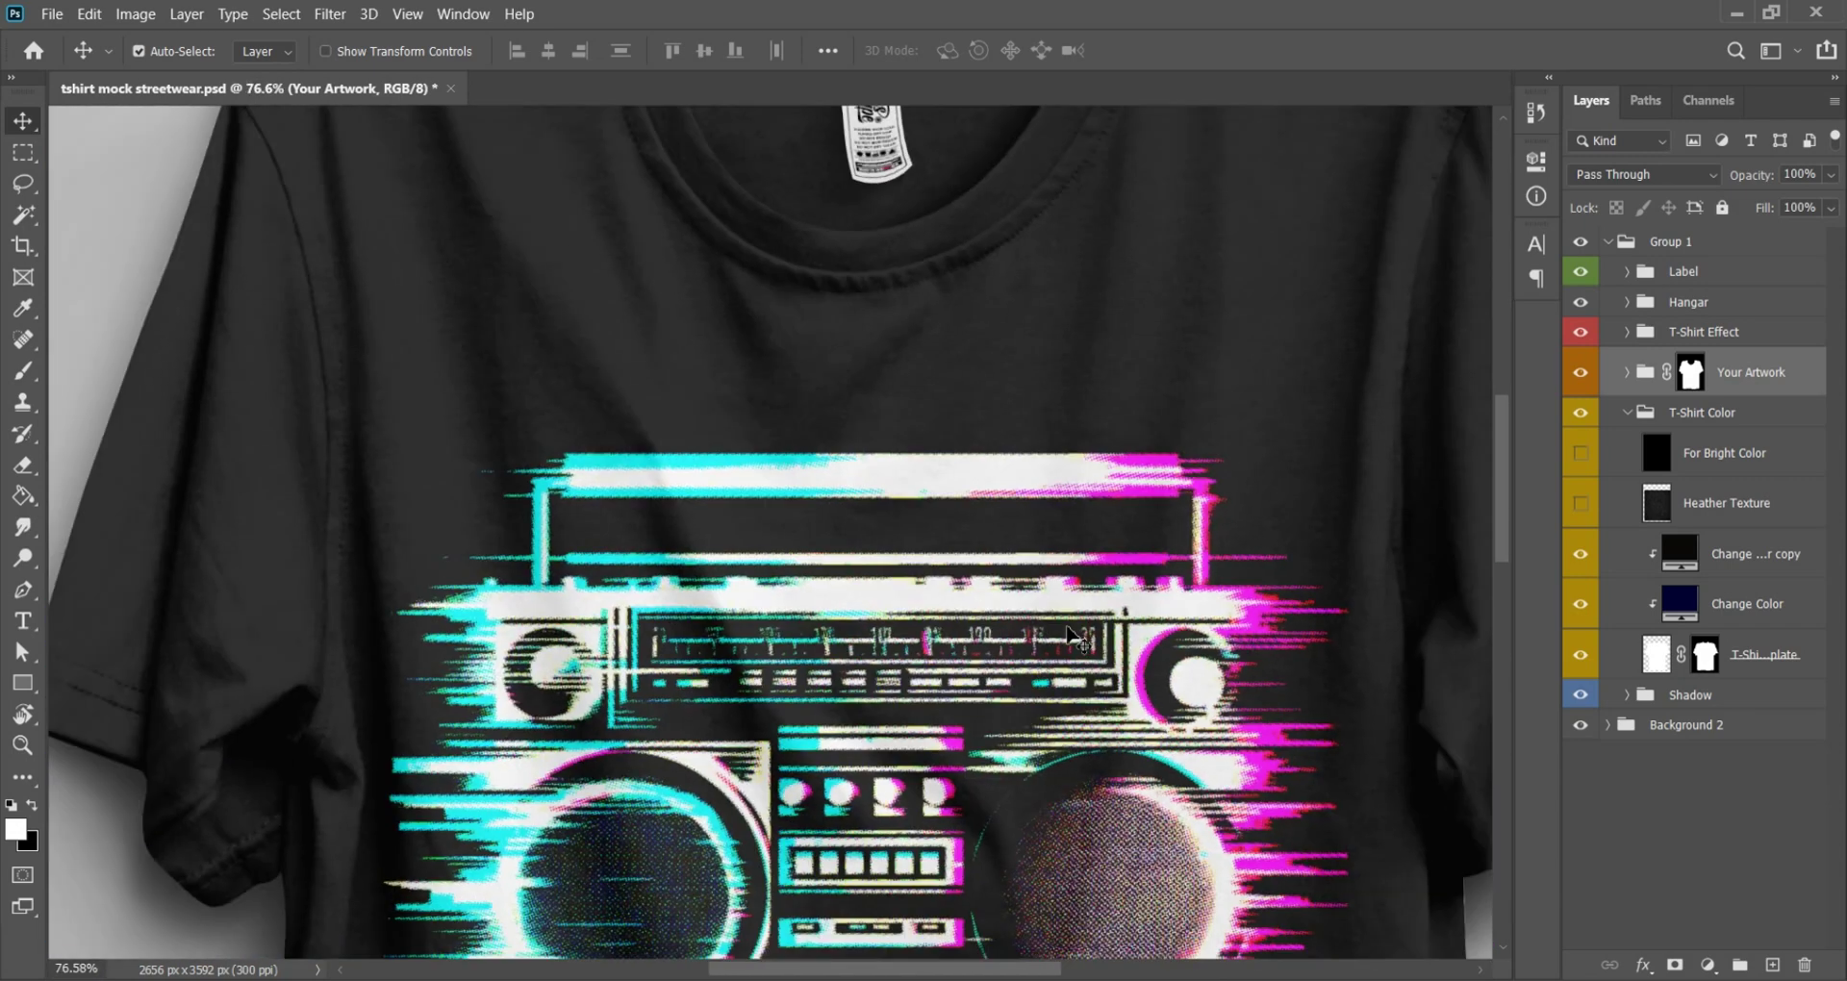
{"action": "scroll", "coordinate": [1107, 558], "scroll_direction": "down", "scroll_amount": 3}
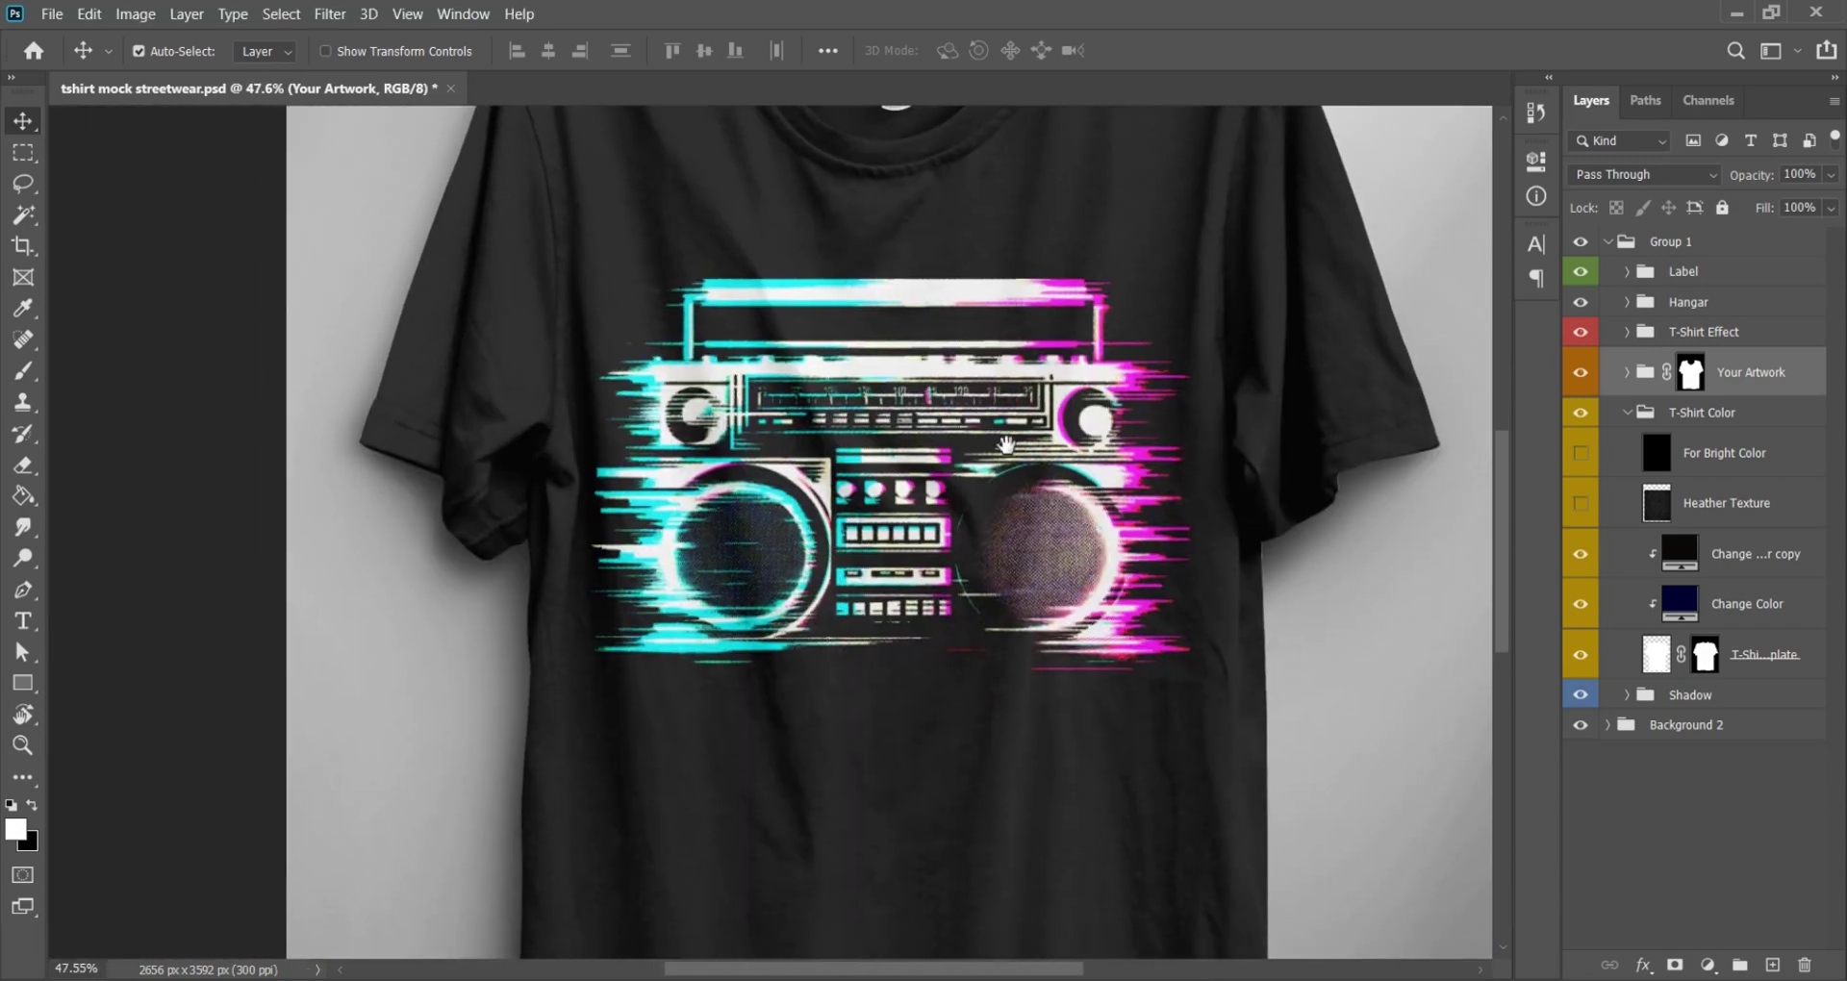
{"action": "scroll", "coordinate": [1144, 448], "scroll_direction": "up", "scroll_amount": 2}
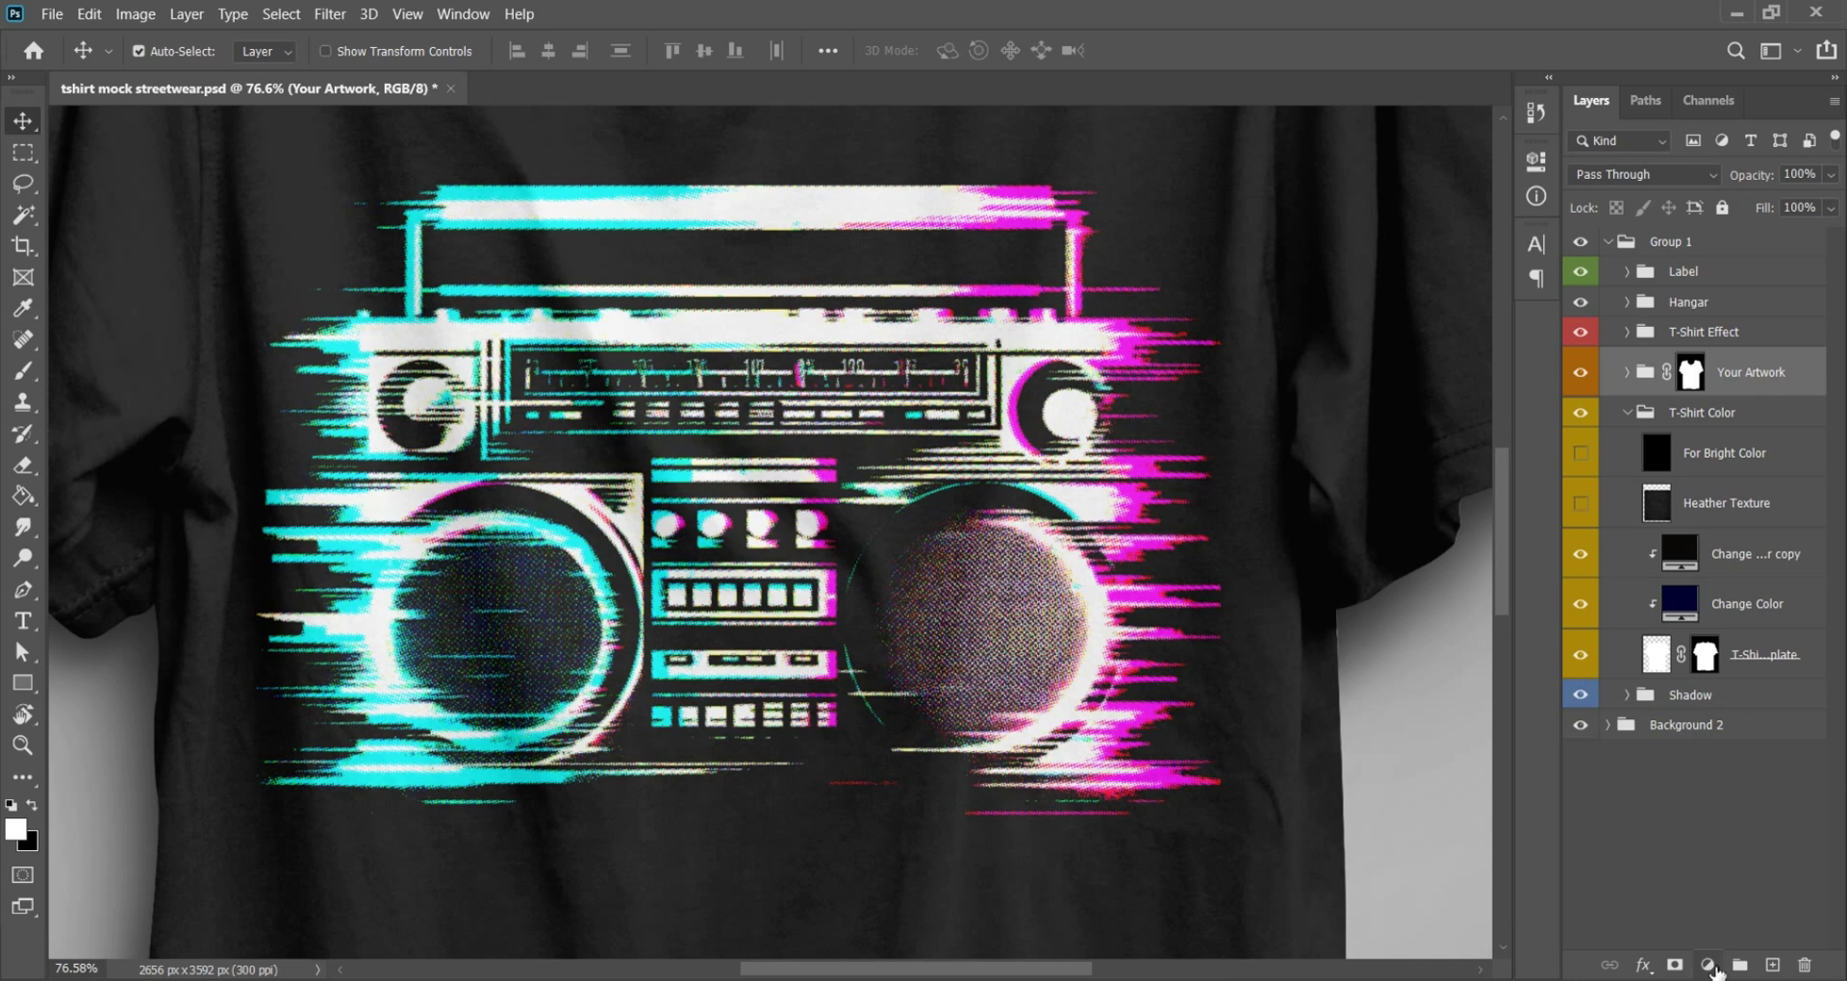
{"action": "left_click", "coordinate": [1708, 964]}
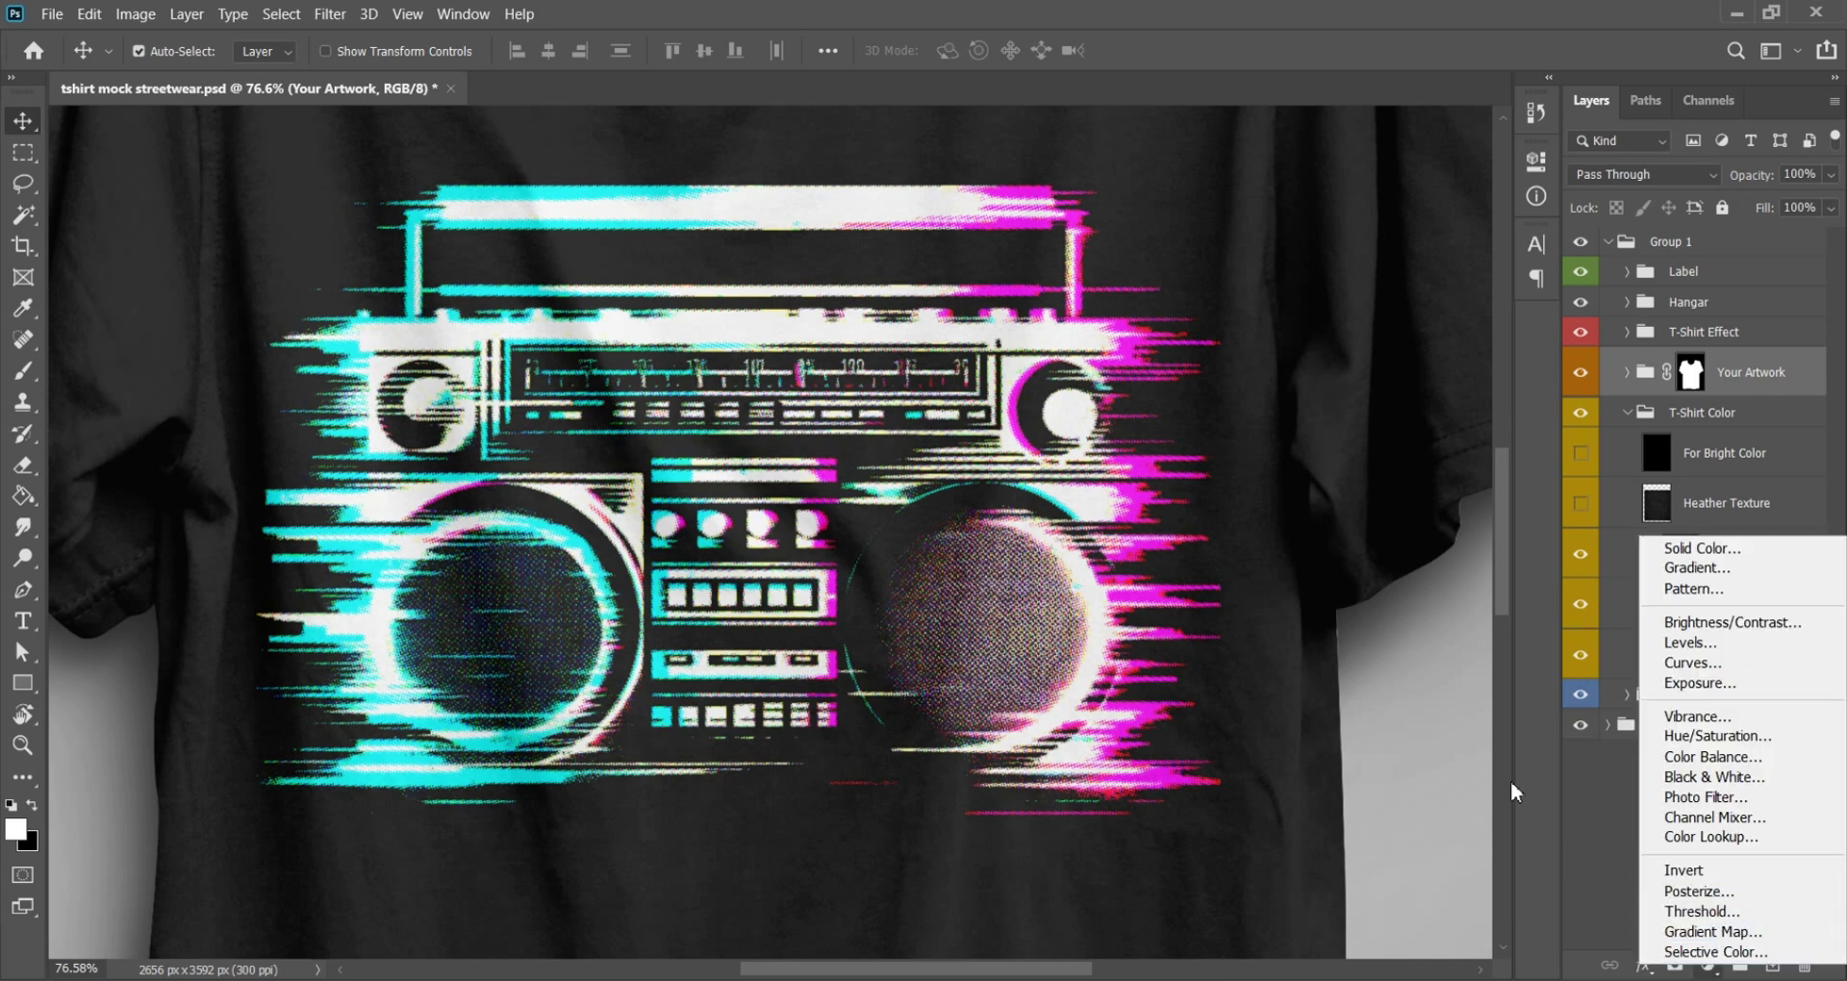
{"action": "left_click", "coordinate": [1616, 837]}
Step: Preview the print on the navy shirt by temporarily hiding the black color layer above Change Color, examining the magenta-side halftone edges close up
{"action": "scroll", "coordinate": [1279, 606], "scroll_direction": "down", "scroll_amount": 1}
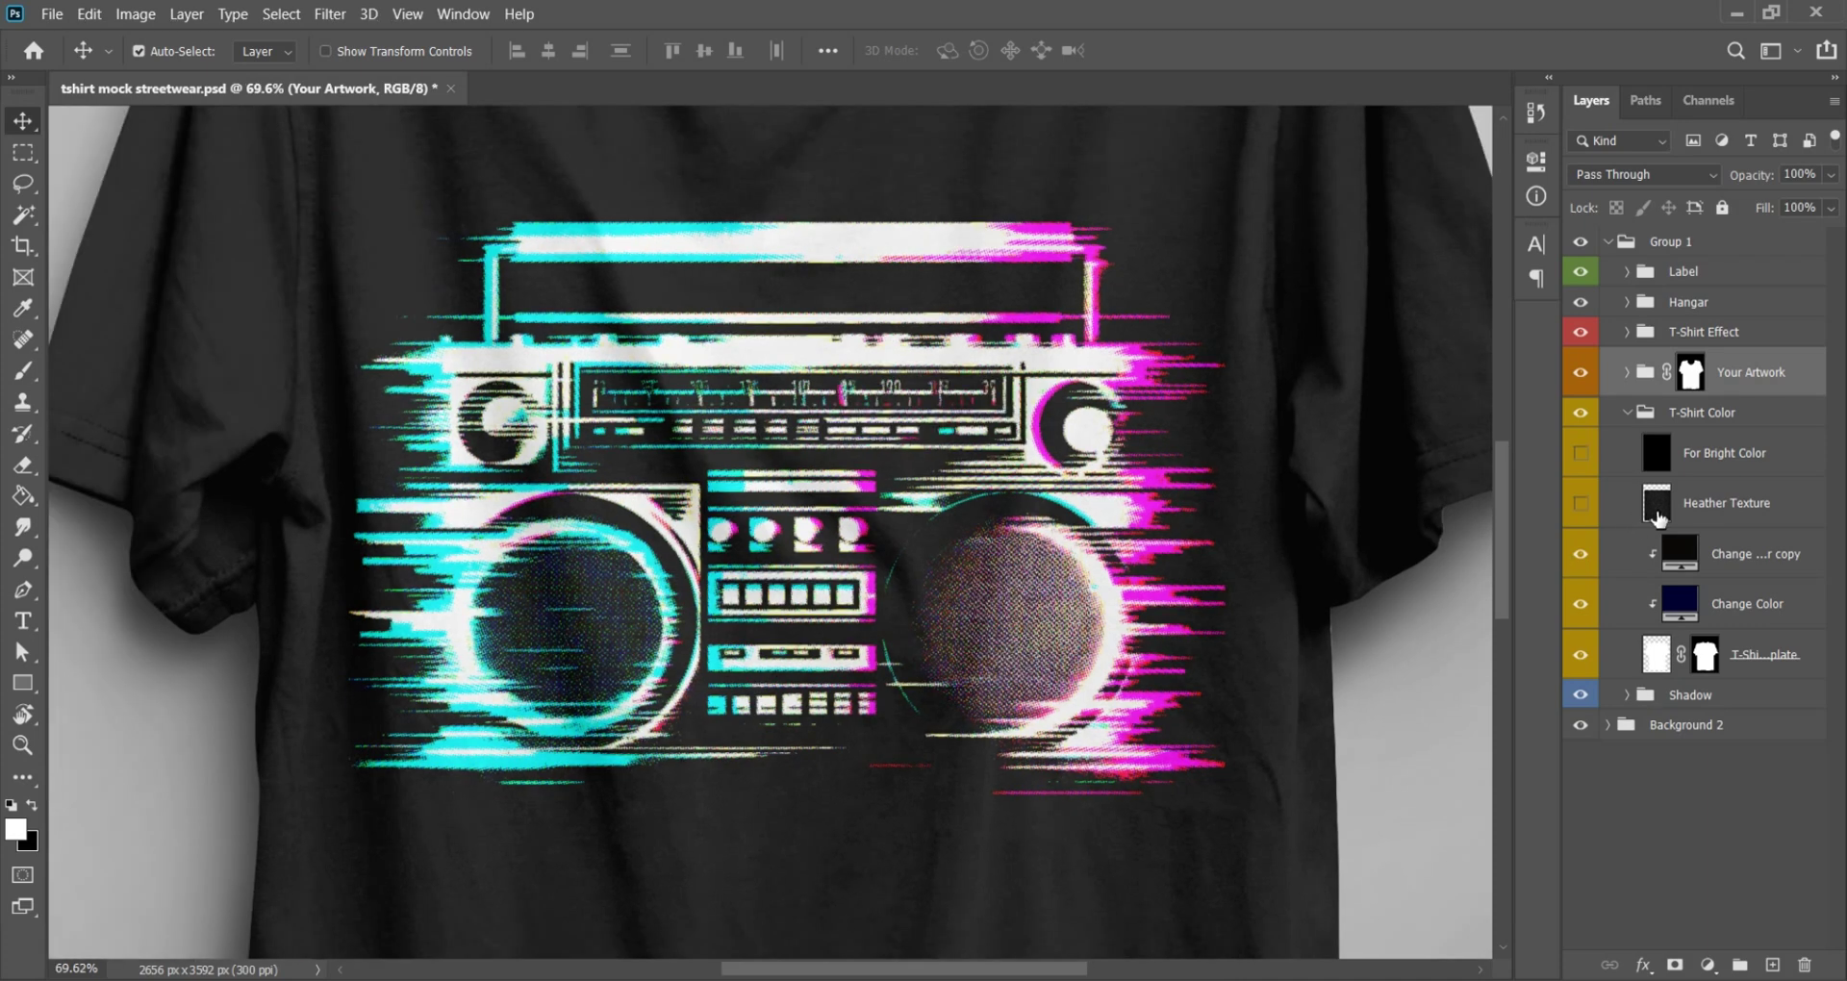
{"action": "left_click", "coordinate": [1581, 555]}
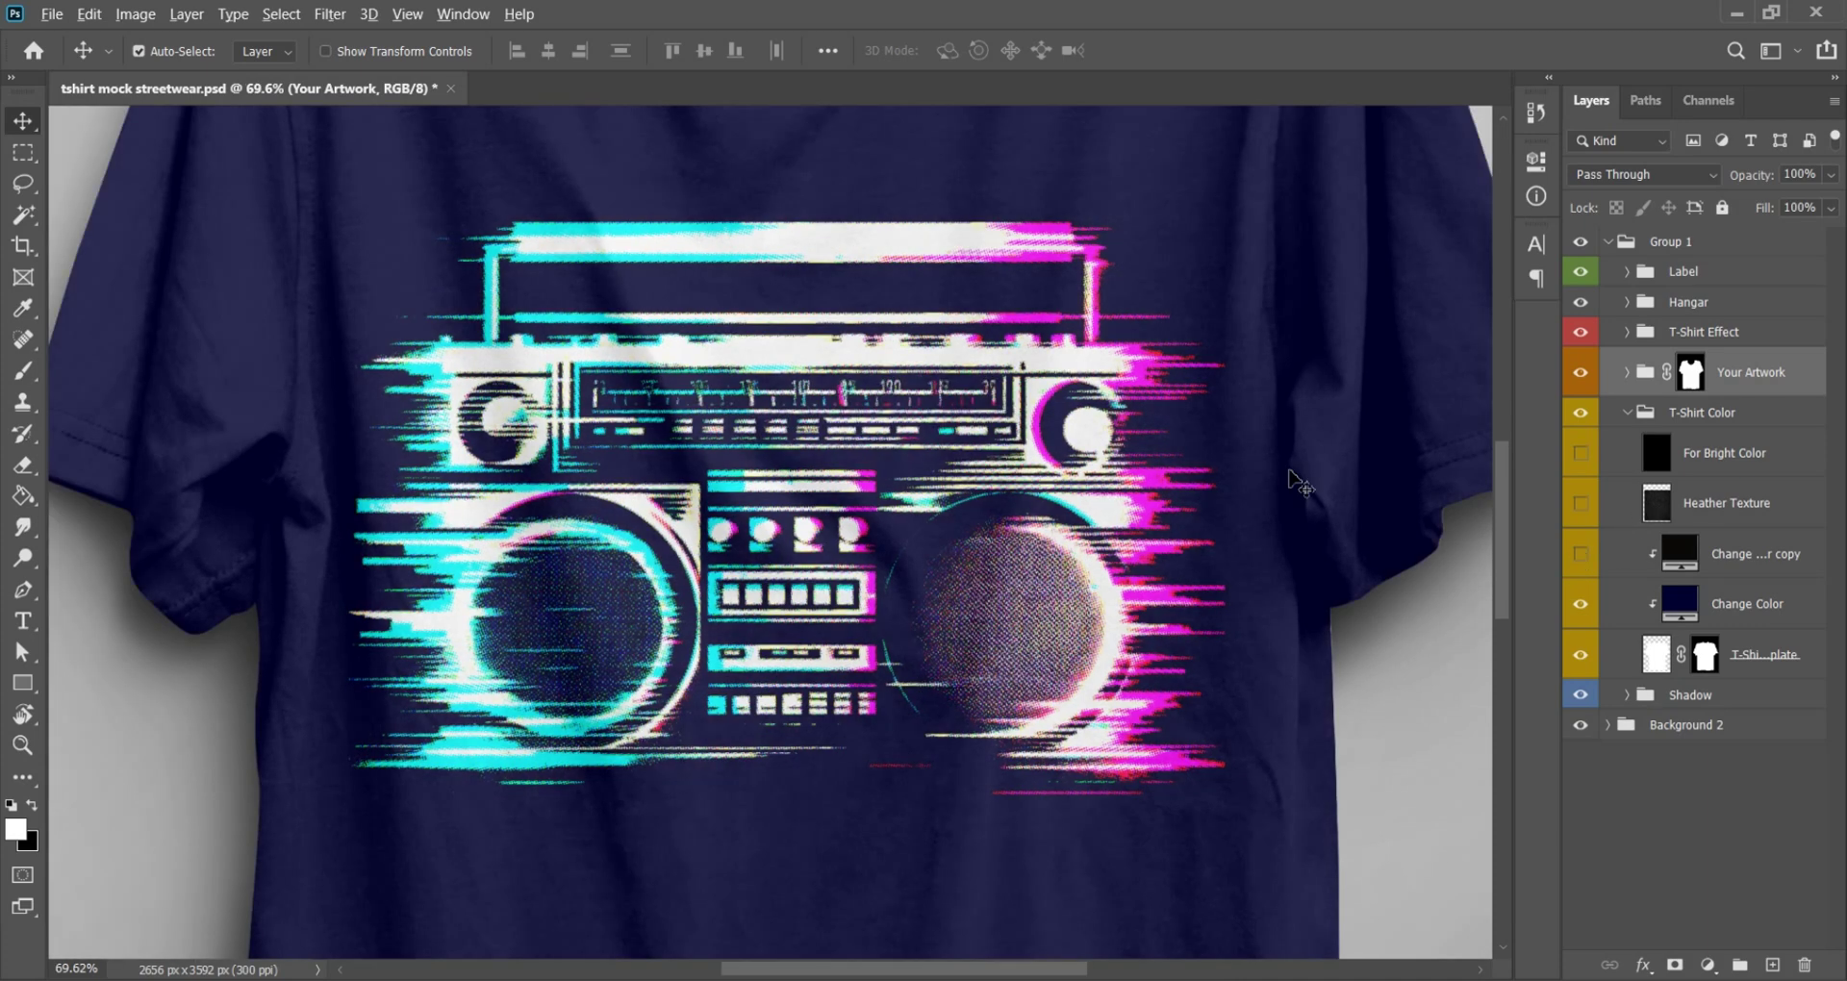
{"action": "scroll", "coordinate": [1299, 481], "scroll_direction": "down", "scroll_amount": 5}
{"action": "scroll", "coordinate": [1207, 389], "scroll_direction": "up", "scroll_amount": 15}
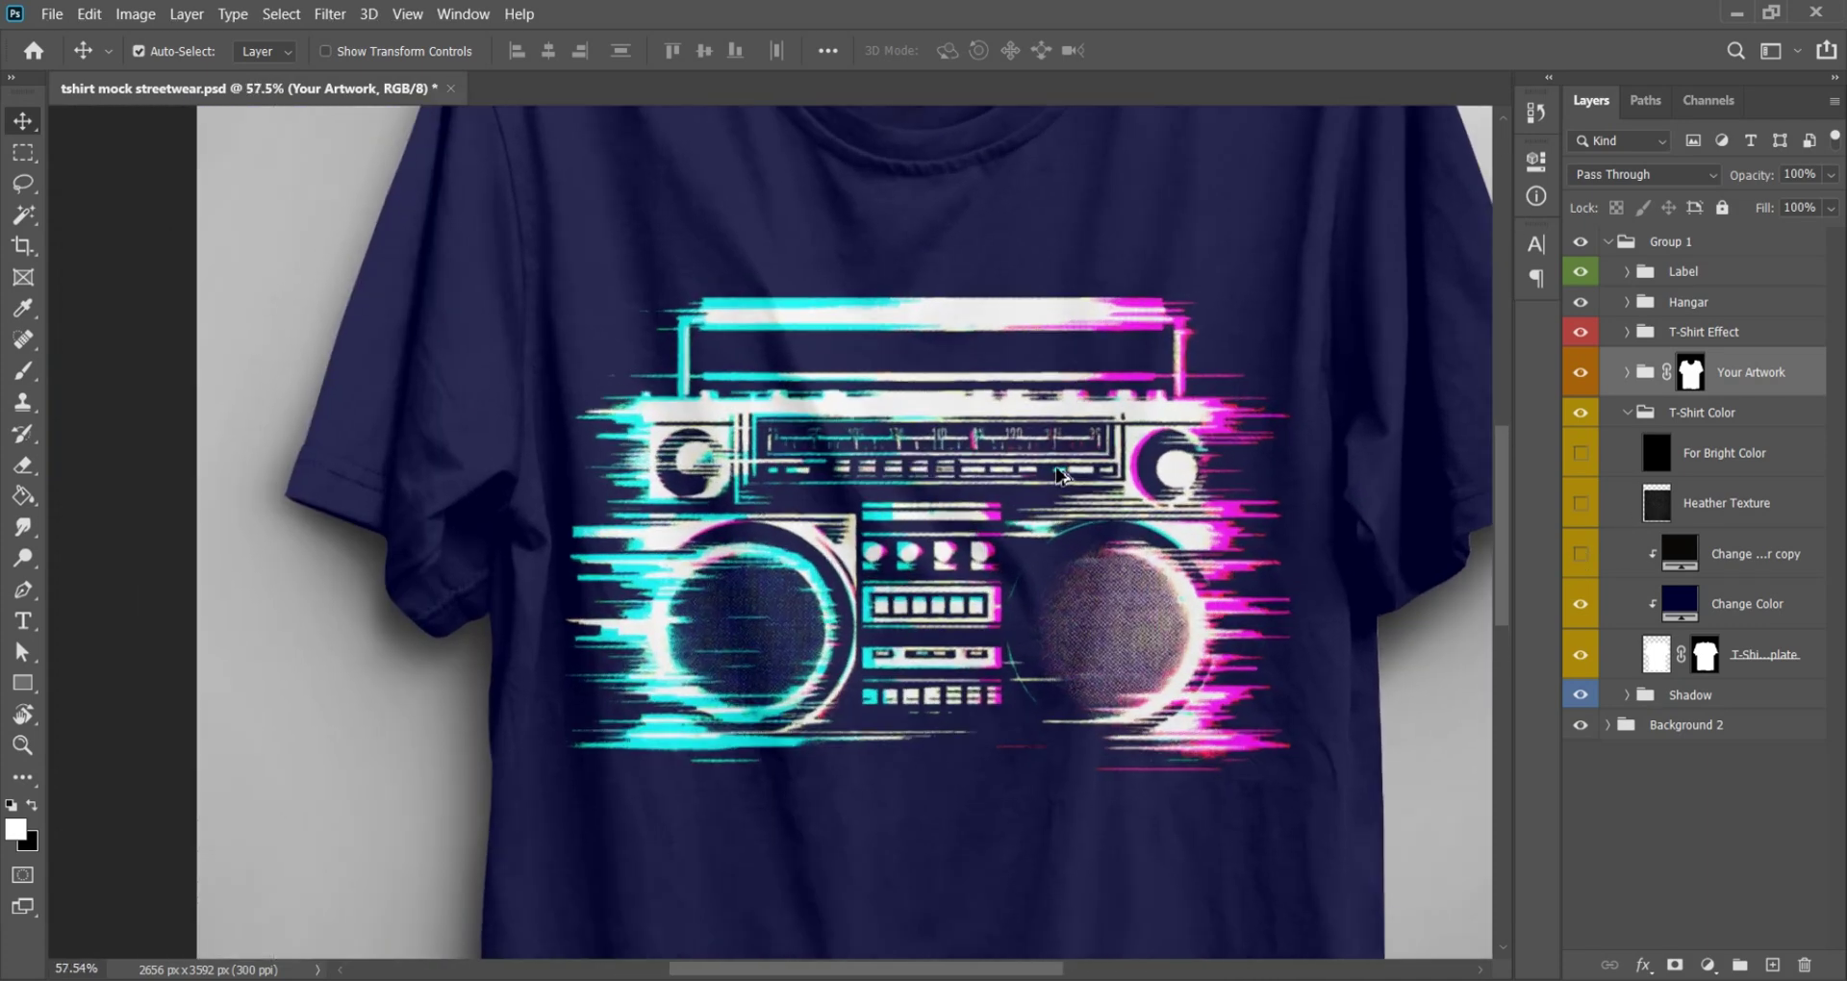
{"action": "scroll", "coordinate": [1327, 370], "scroll_direction": "up", "scroll_amount": 3}
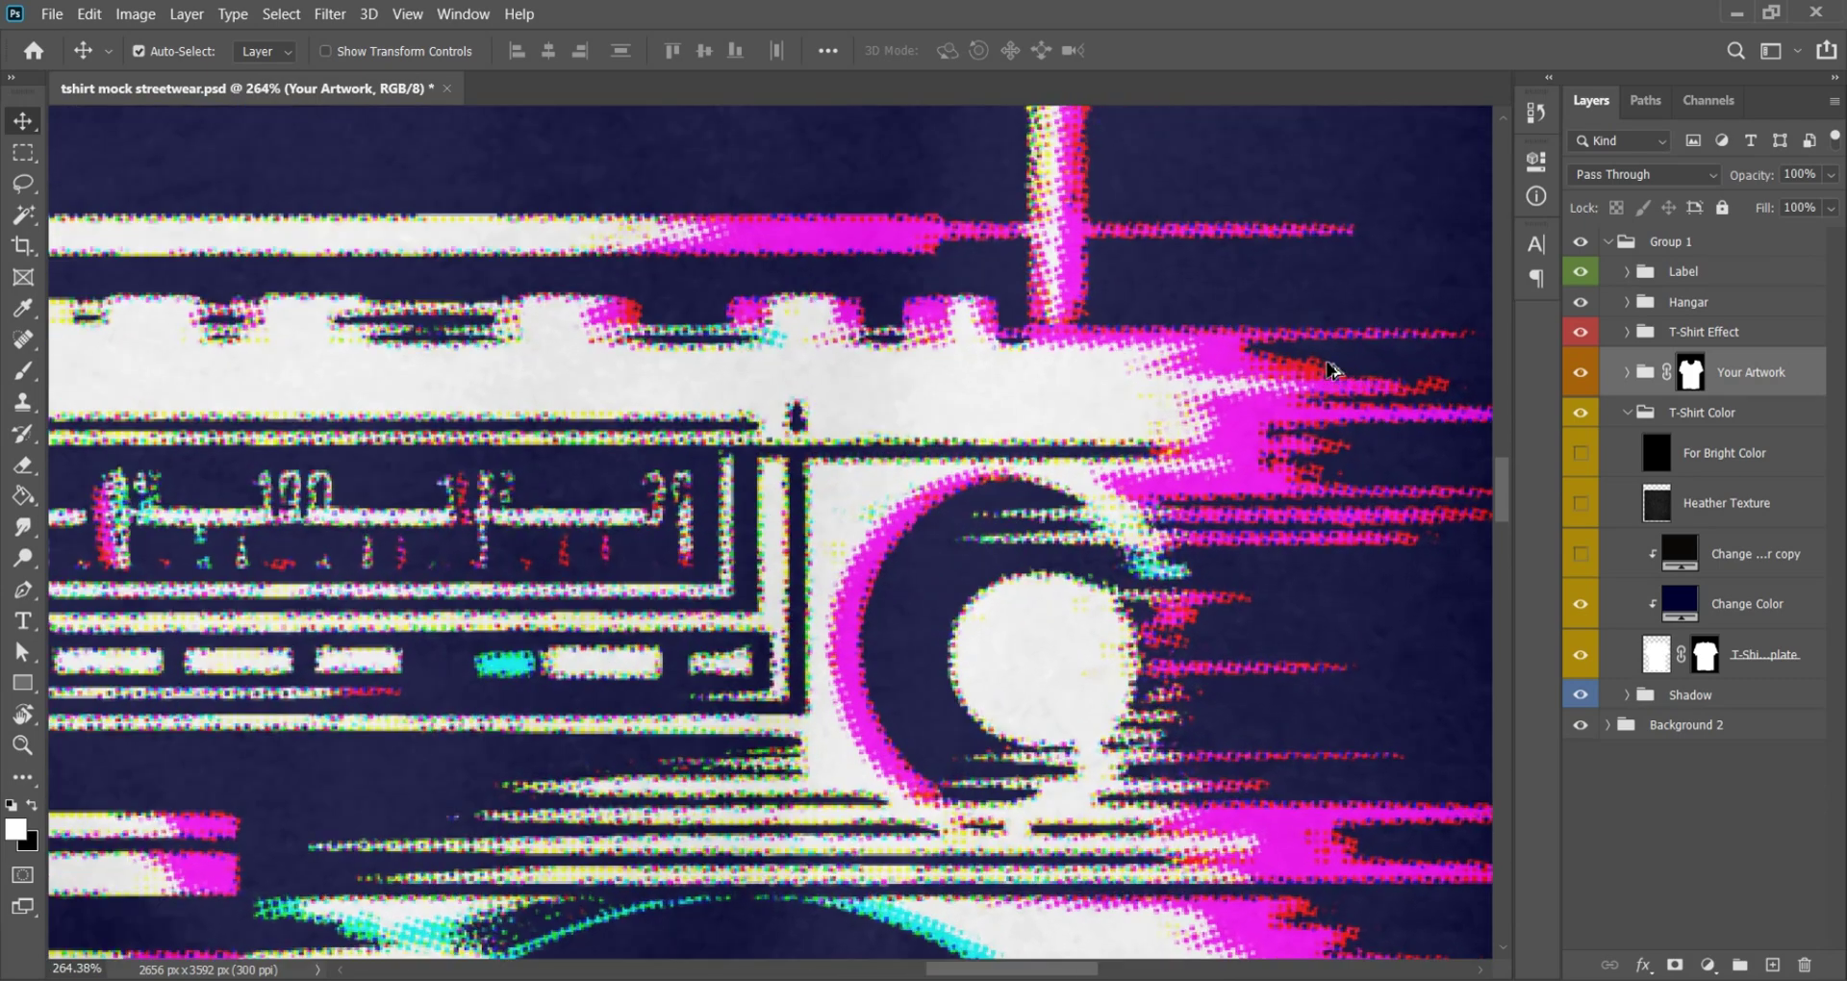
{"action": "scroll", "coordinate": [1160, 524], "scroll_direction": "down", "scroll_amount": 15}
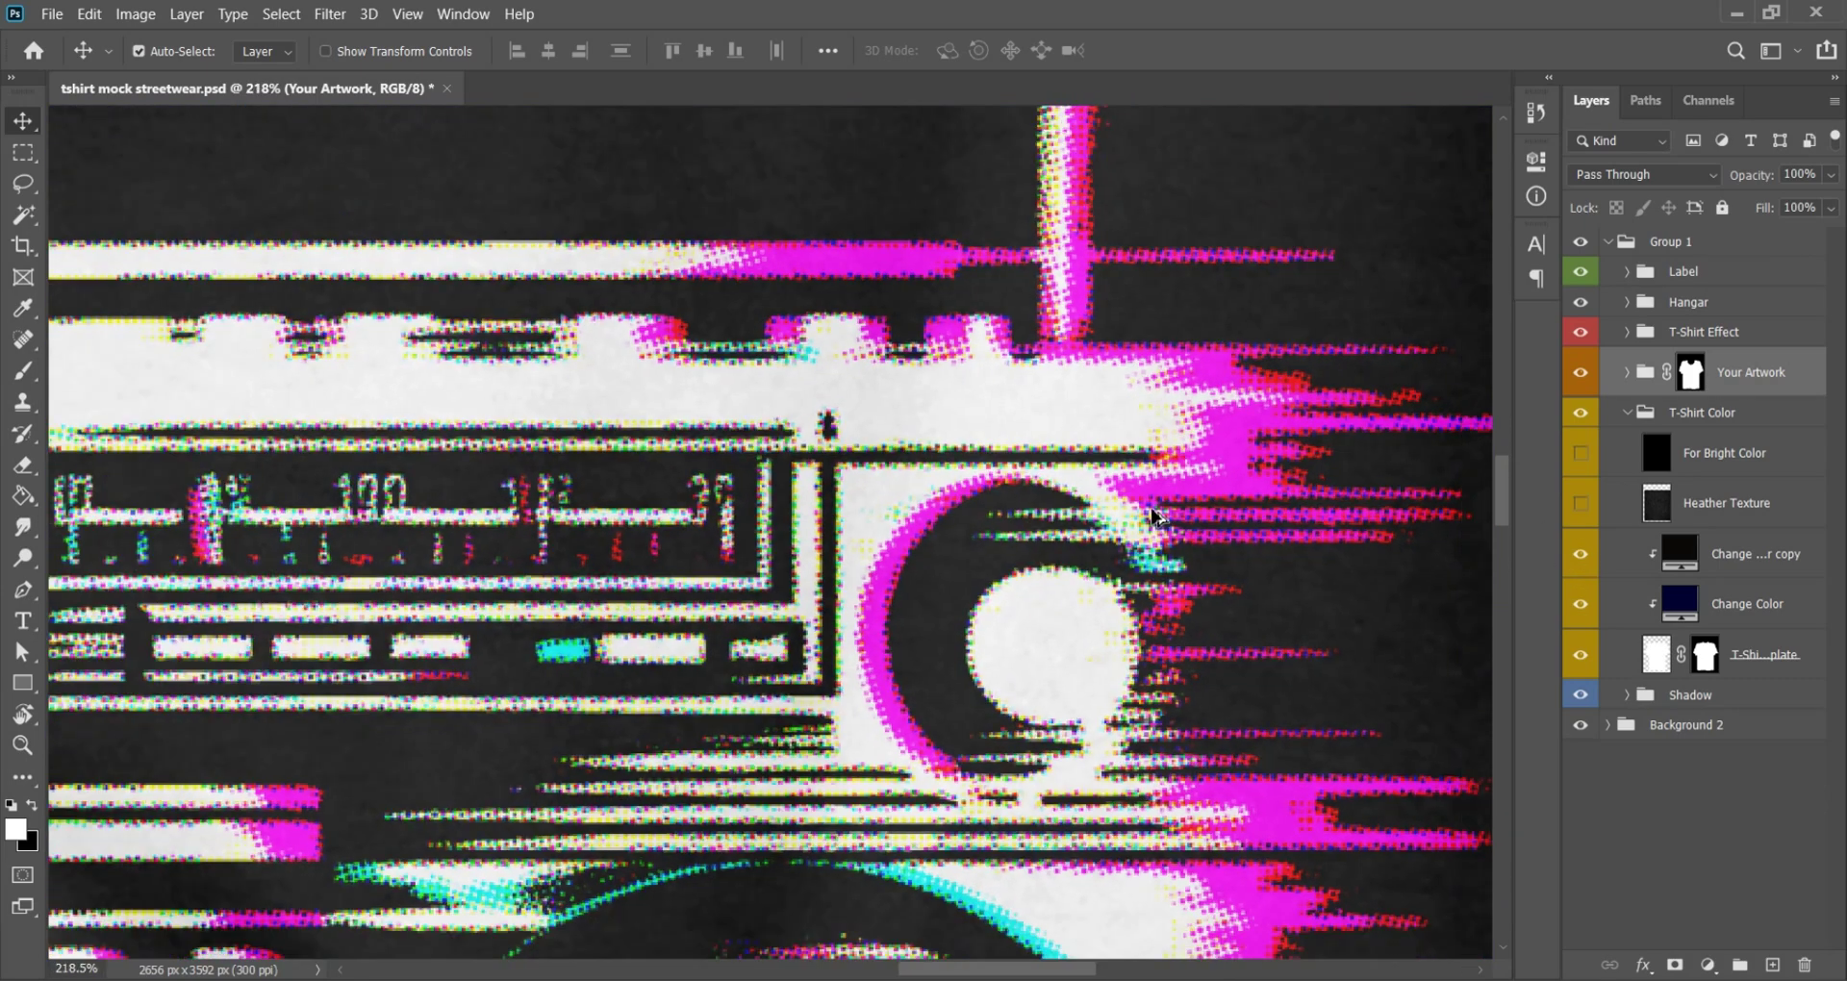
Step: Examine the finished boombox print on the black t-shirt mockup from full-shirt and mid-range views, and deselect the Your Artwork group
{"action": "scroll", "coordinate": [1159, 524], "scroll_direction": "down", "scroll_amount": 3}
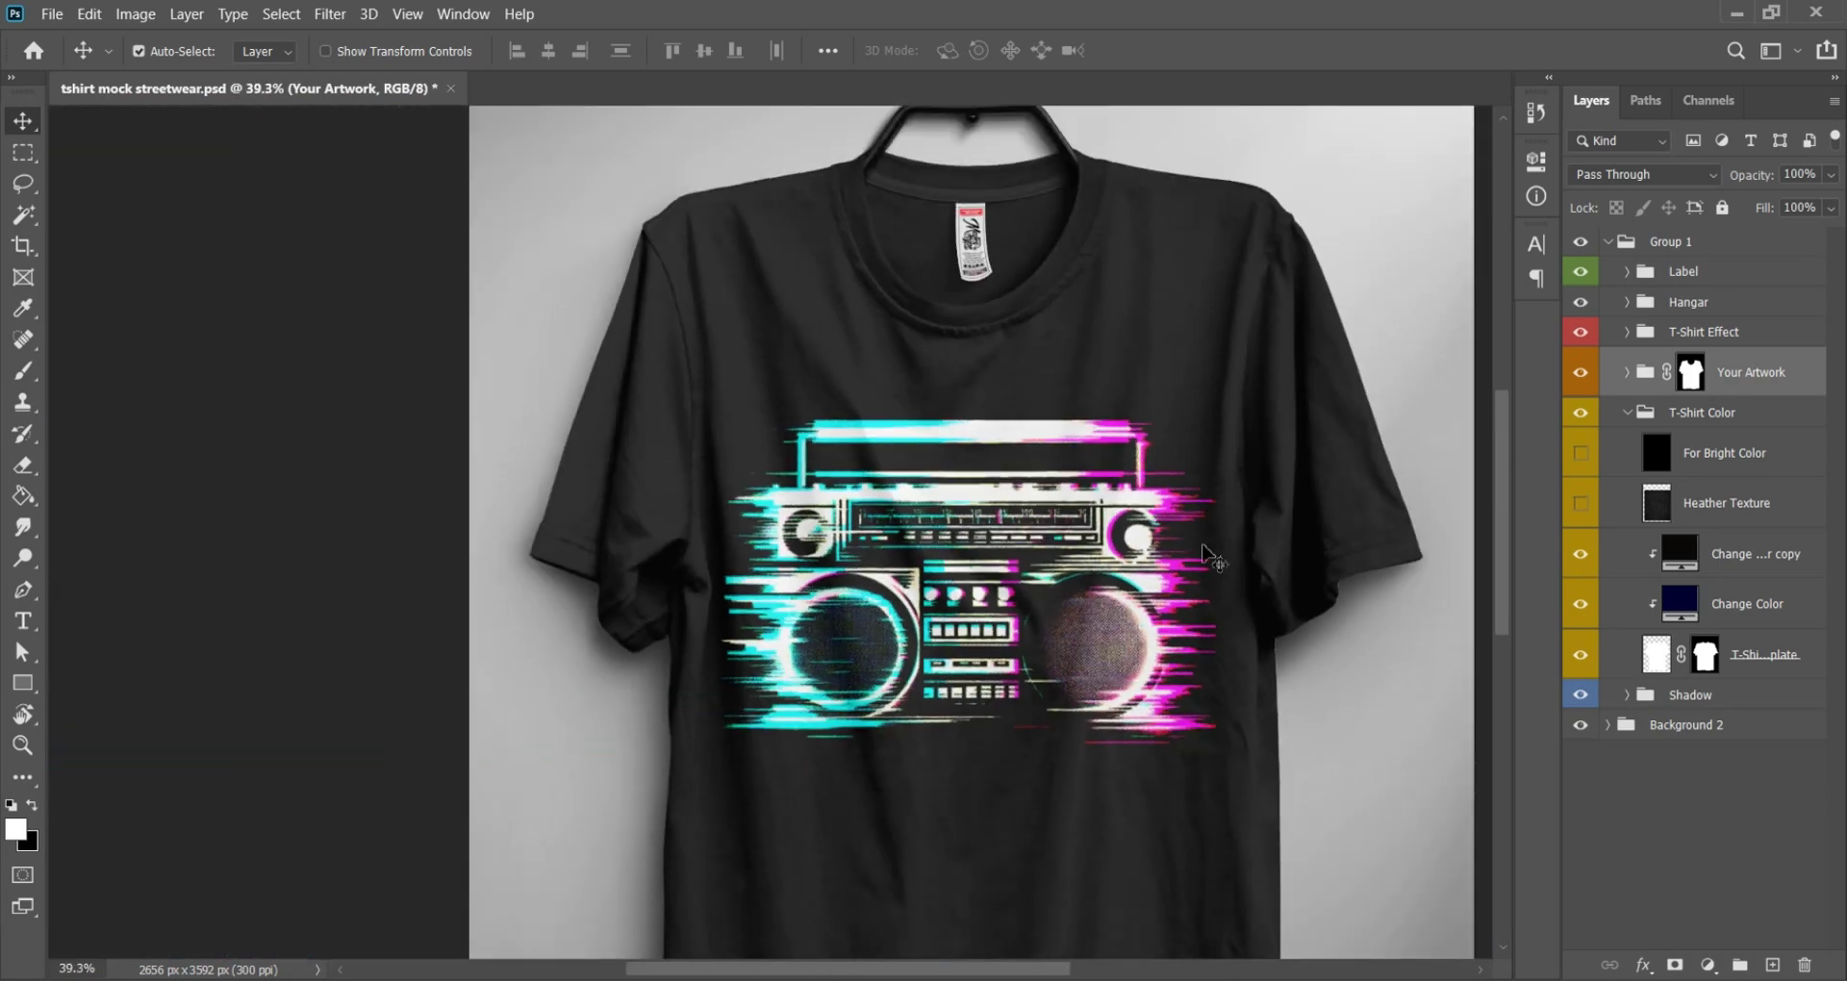
{"action": "scroll", "coordinate": [1067, 550], "scroll_direction": "up", "scroll_amount": 2}
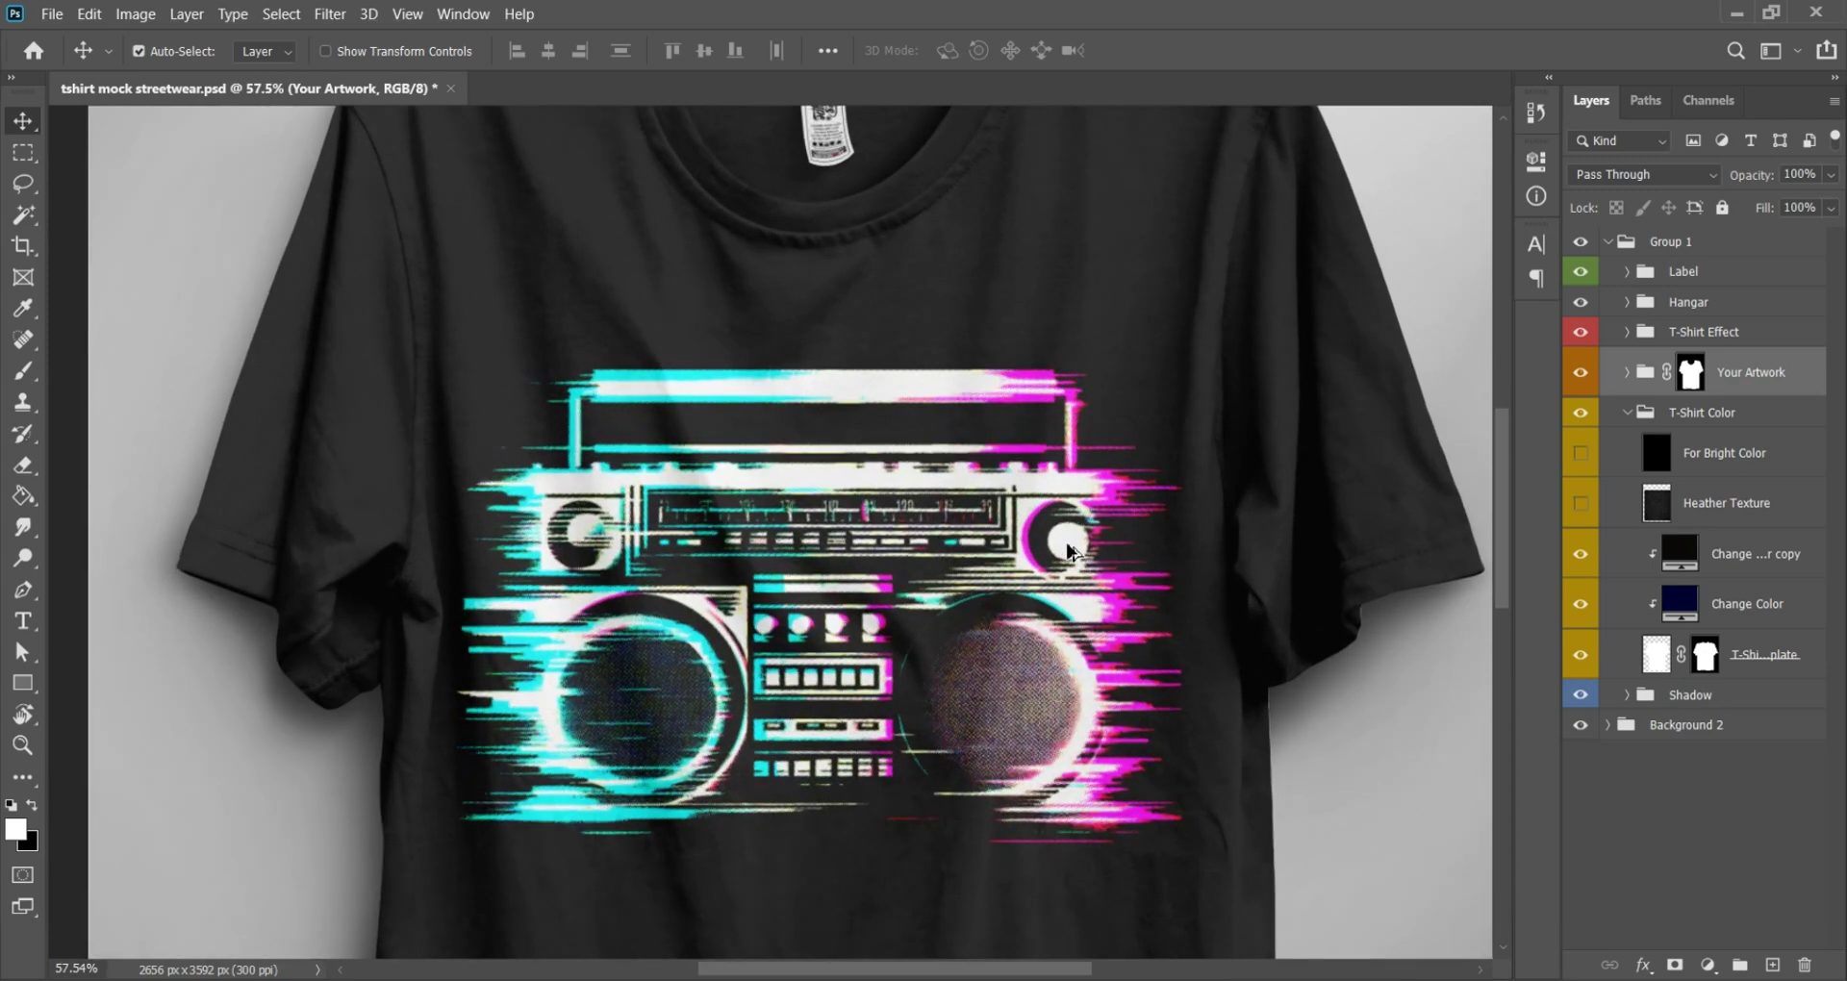
{"action": "scroll", "coordinate": [1072, 554], "scroll_direction": "down", "scroll_amount": 4}
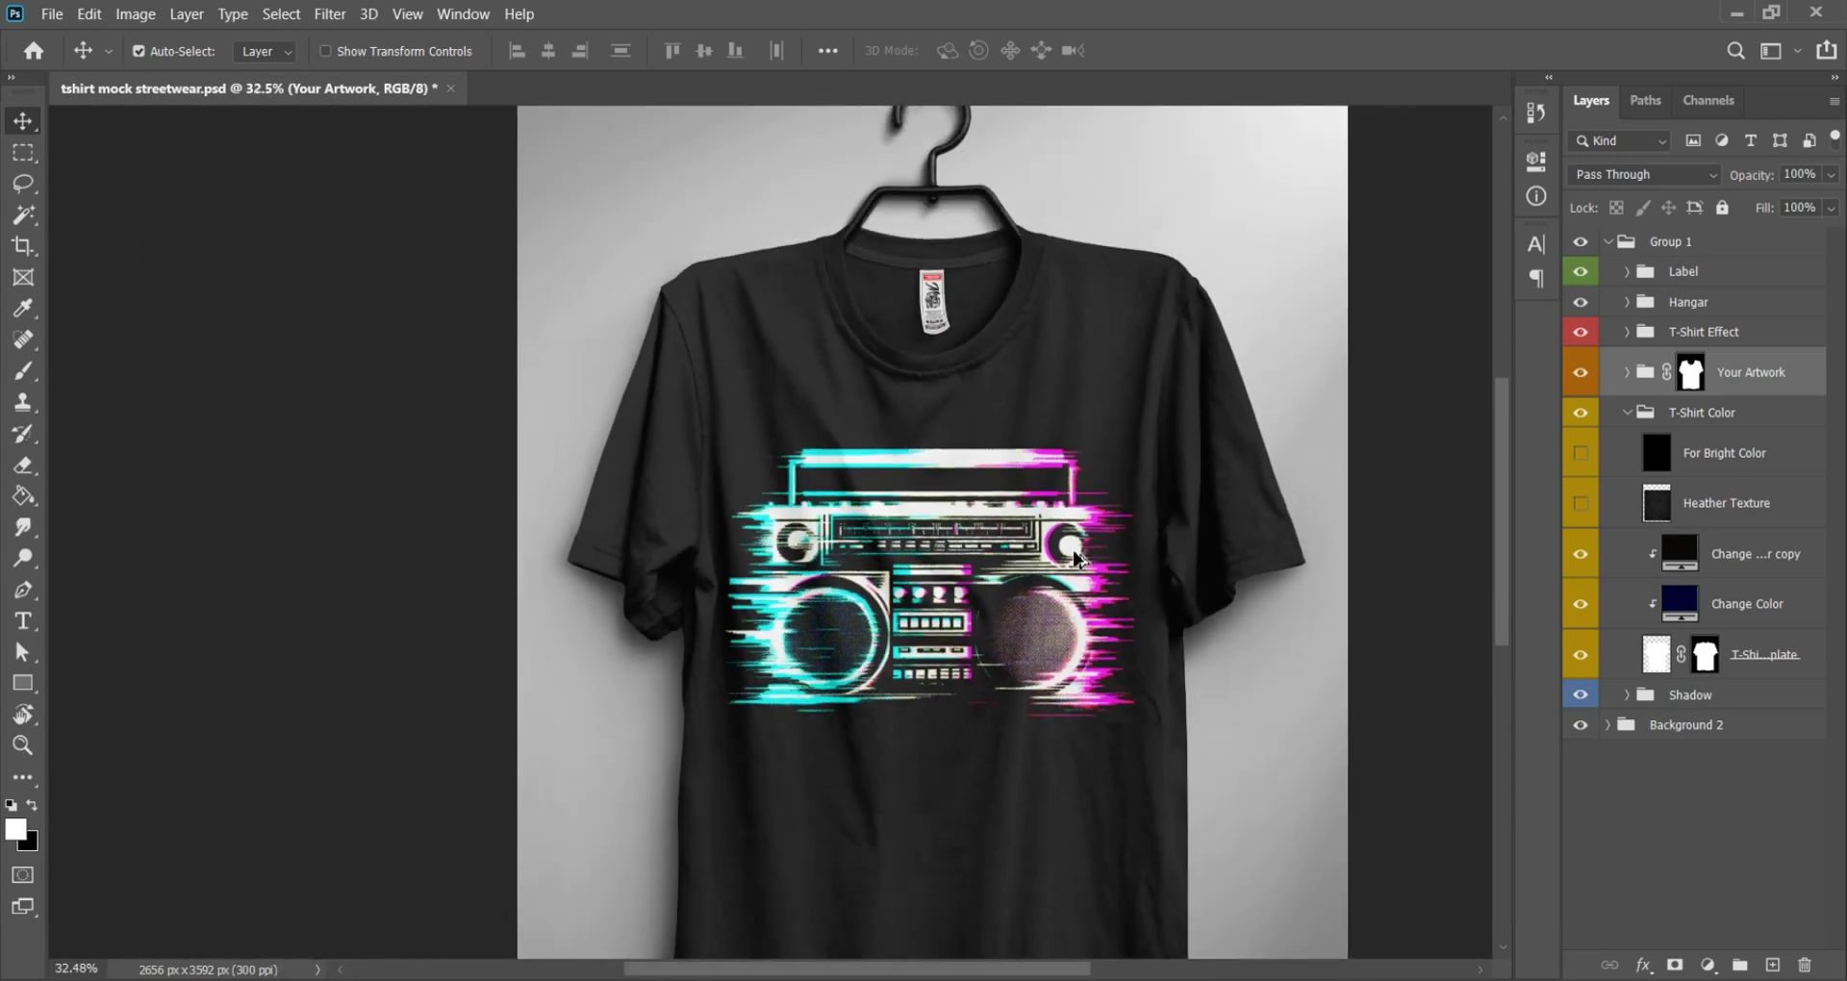
{"action": "scroll", "coordinate": [1074, 558], "scroll_direction": "up", "scroll_amount": 3}
{"action": "left_click_drag", "start_coordinate": [1187, 527], "coordinate": [1188, 551]}
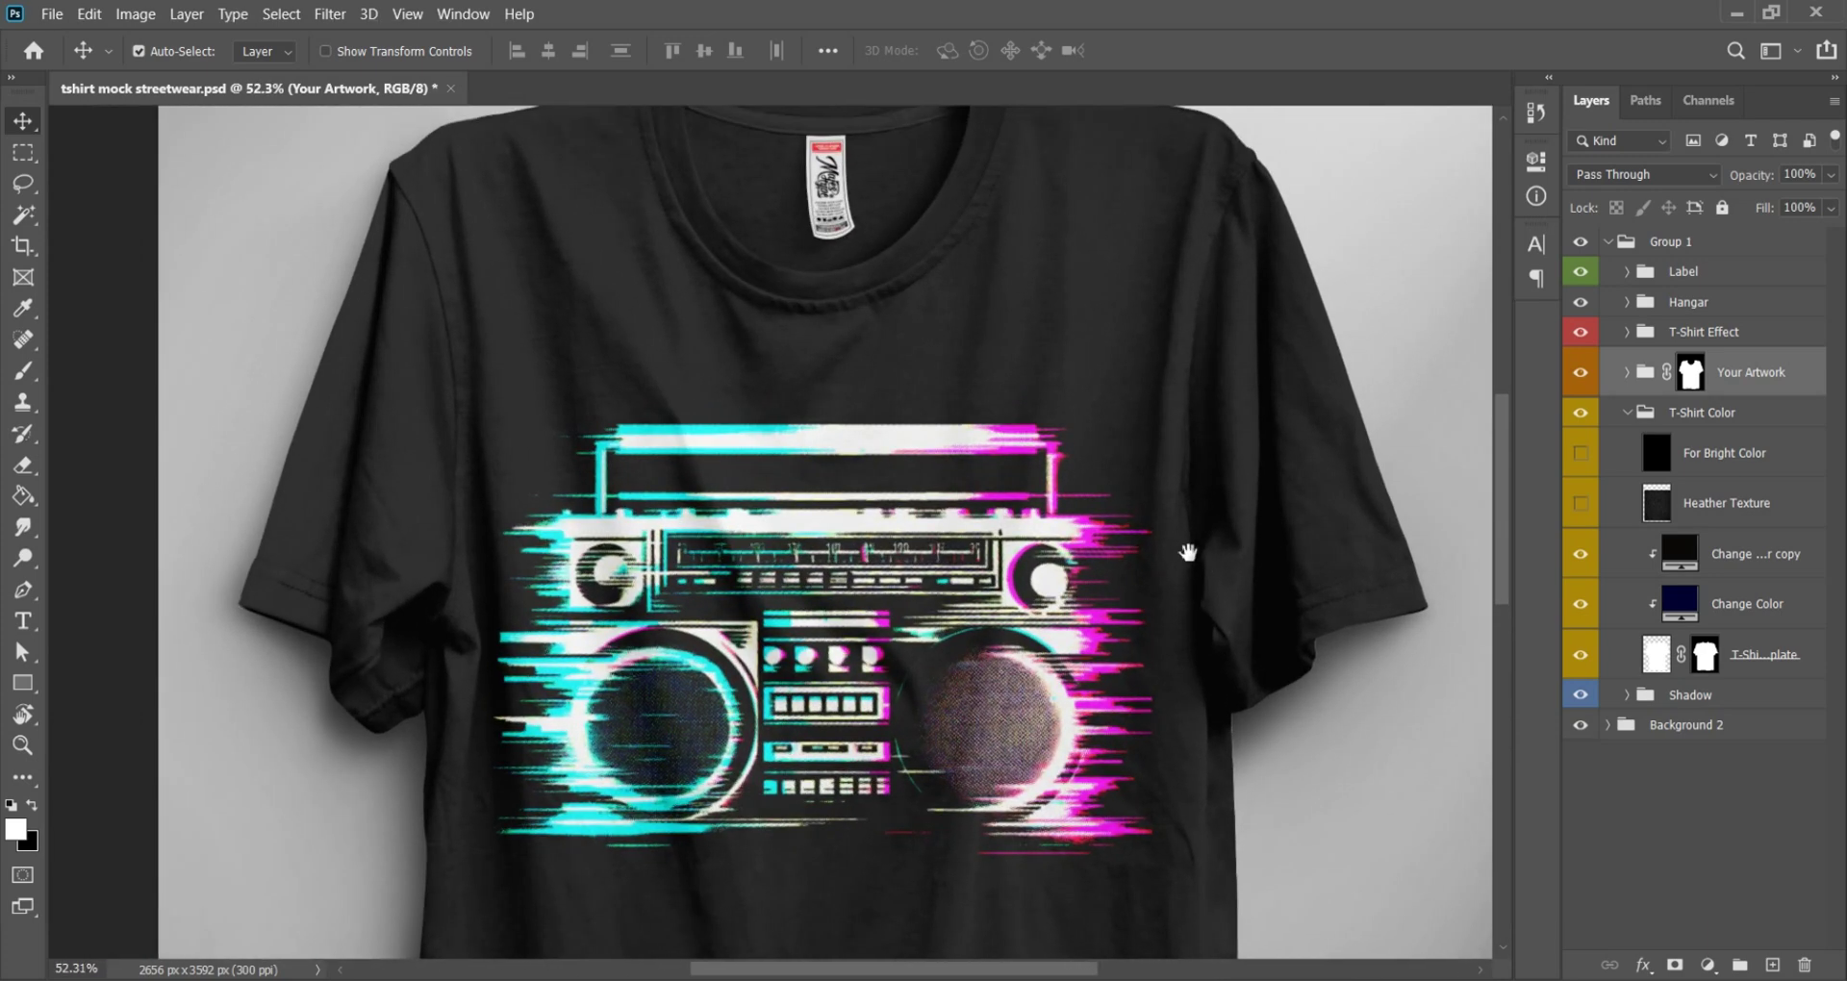
{"action": "scroll", "coordinate": [1188, 552], "scroll_direction": "down", "scroll_amount": 2}
{"action": "scroll", "coordinate": [1221, 596], "scroll_direction": "down", "scroll_amount": 1}
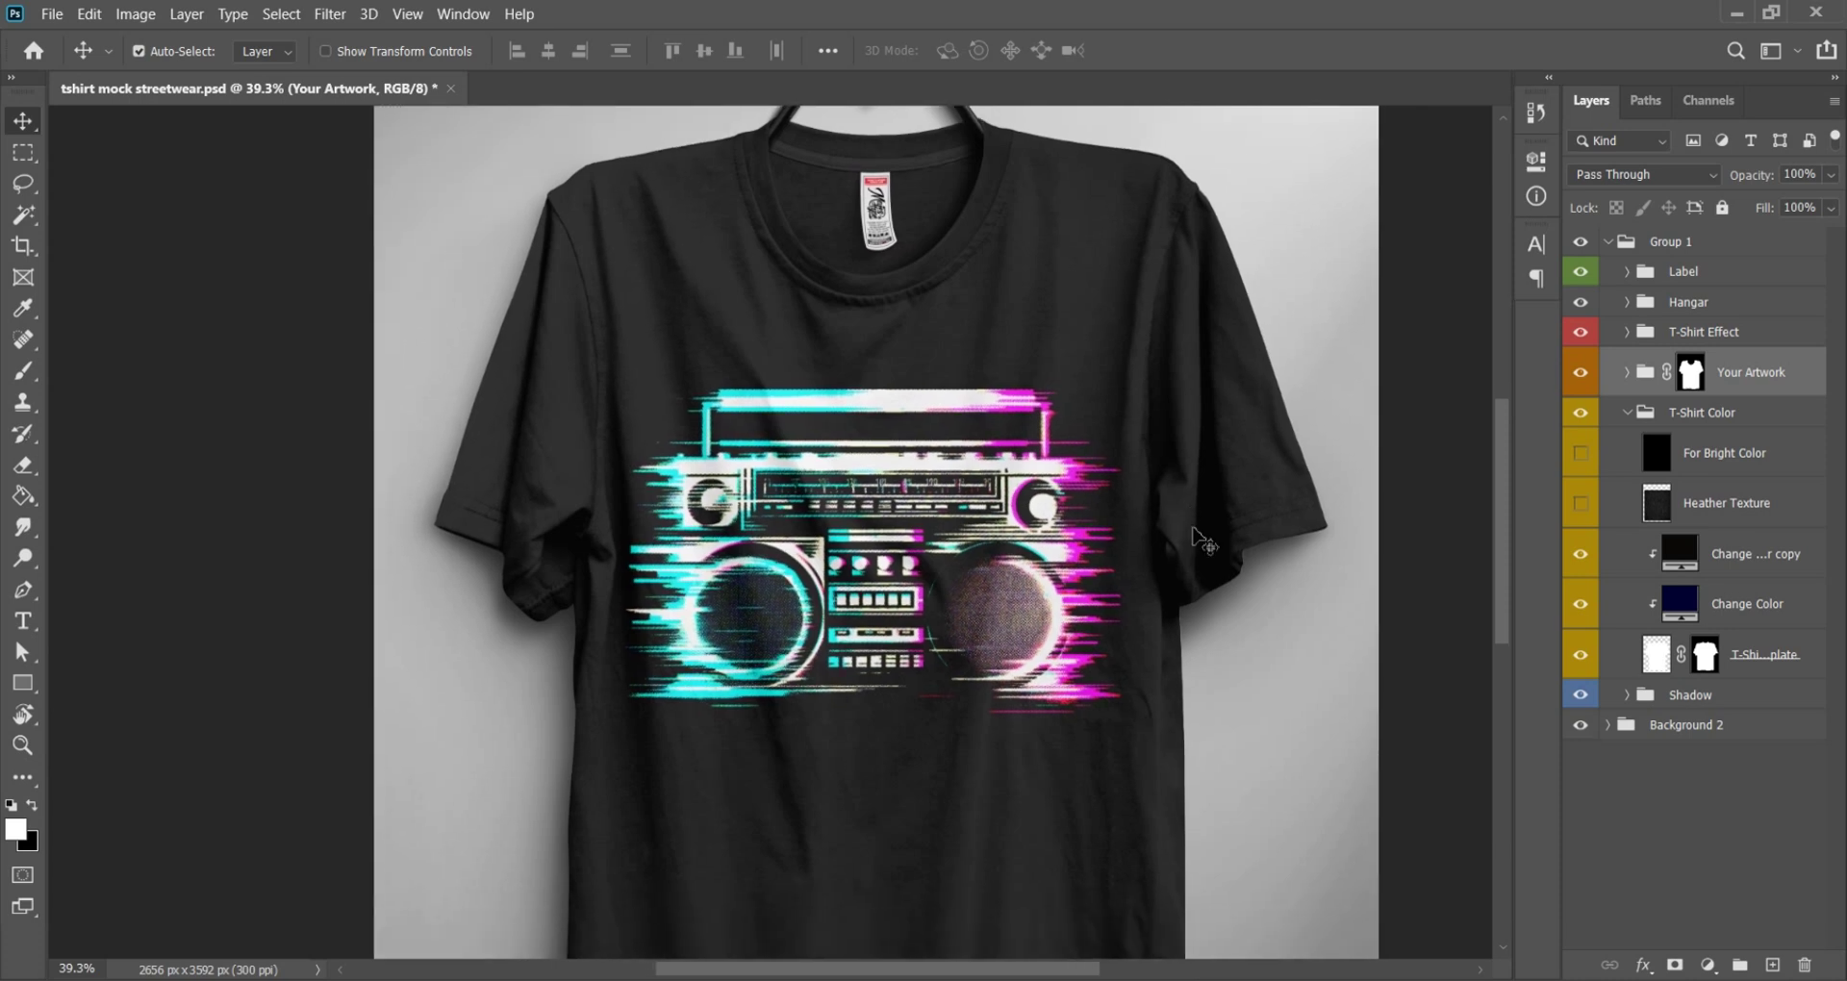
{"action": "scroll", "coordinate": [1198, 539], "scroll_direction": "up", "scroll_amount": 1}
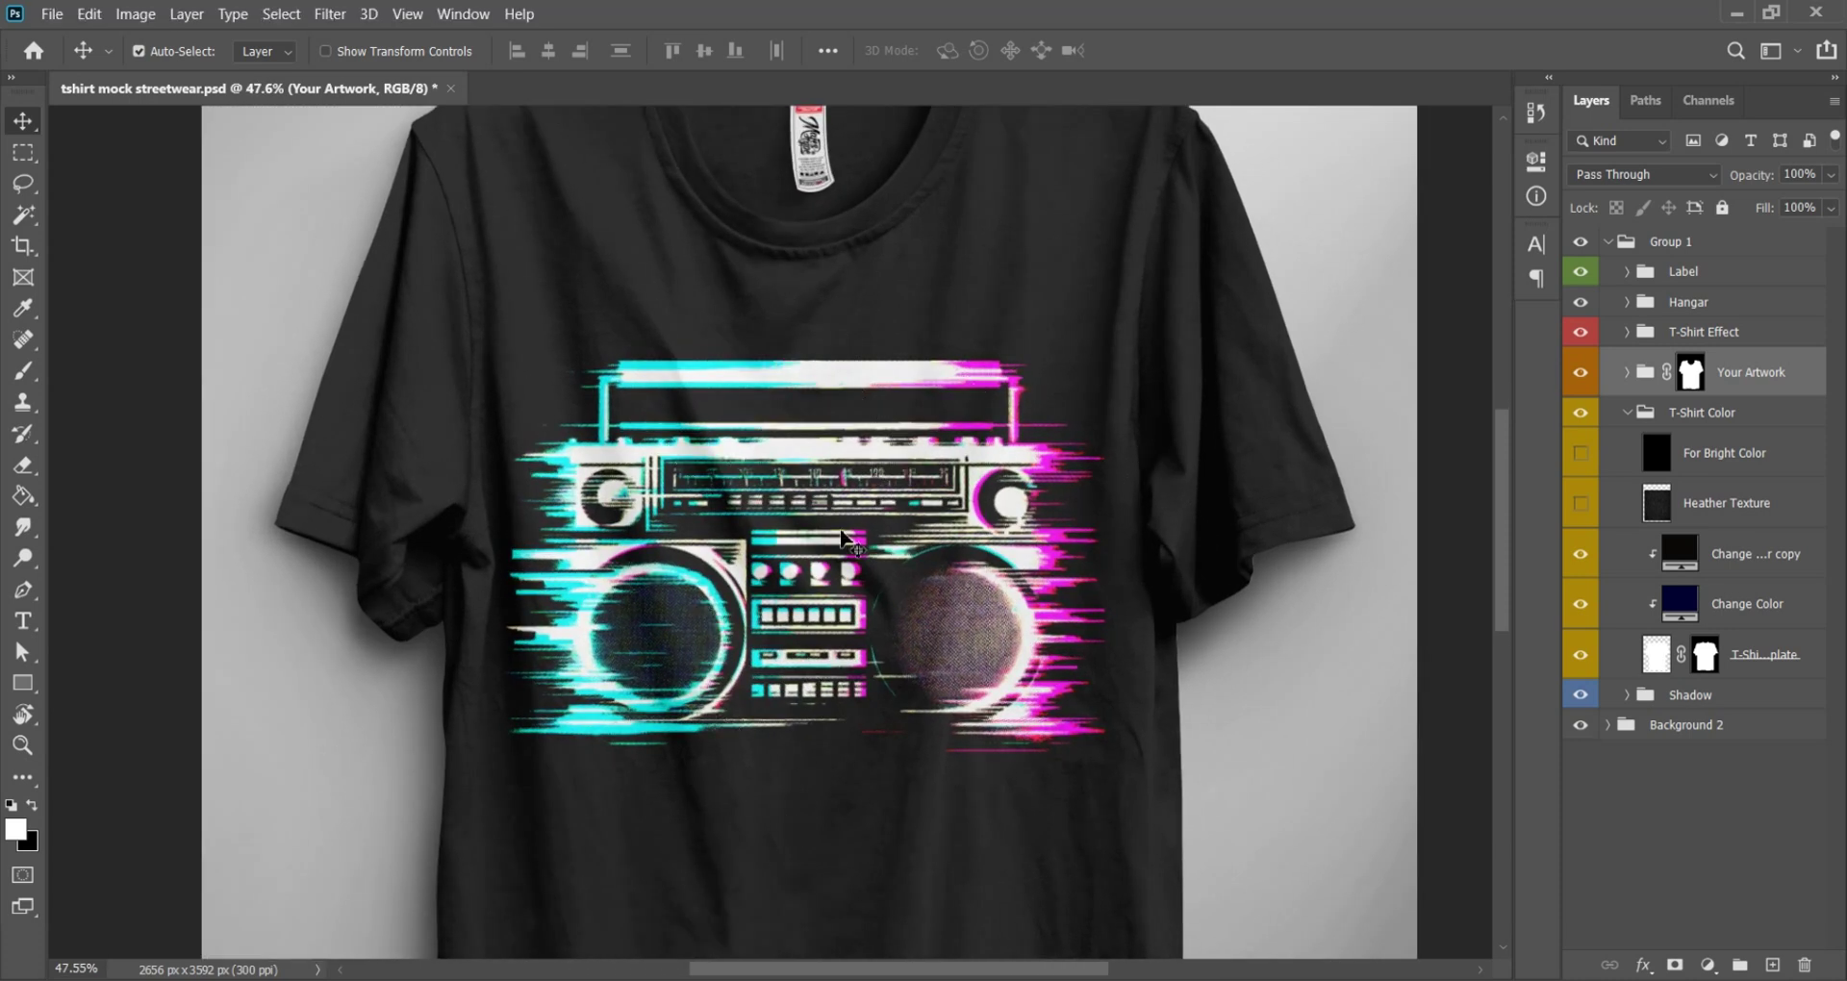
{"action": "mouse_move", "coordinate": [1065, 712]}
{"action": "left_mouse_down"}
{"action": "mouse_move", "coordinate": [1068, 684]}
{"action": "mouse_move", "coordinate": [1082, 694]}
{"action": "left_mouse_up"}
{"action": "left_click", "coordinate": [1624, 783]}
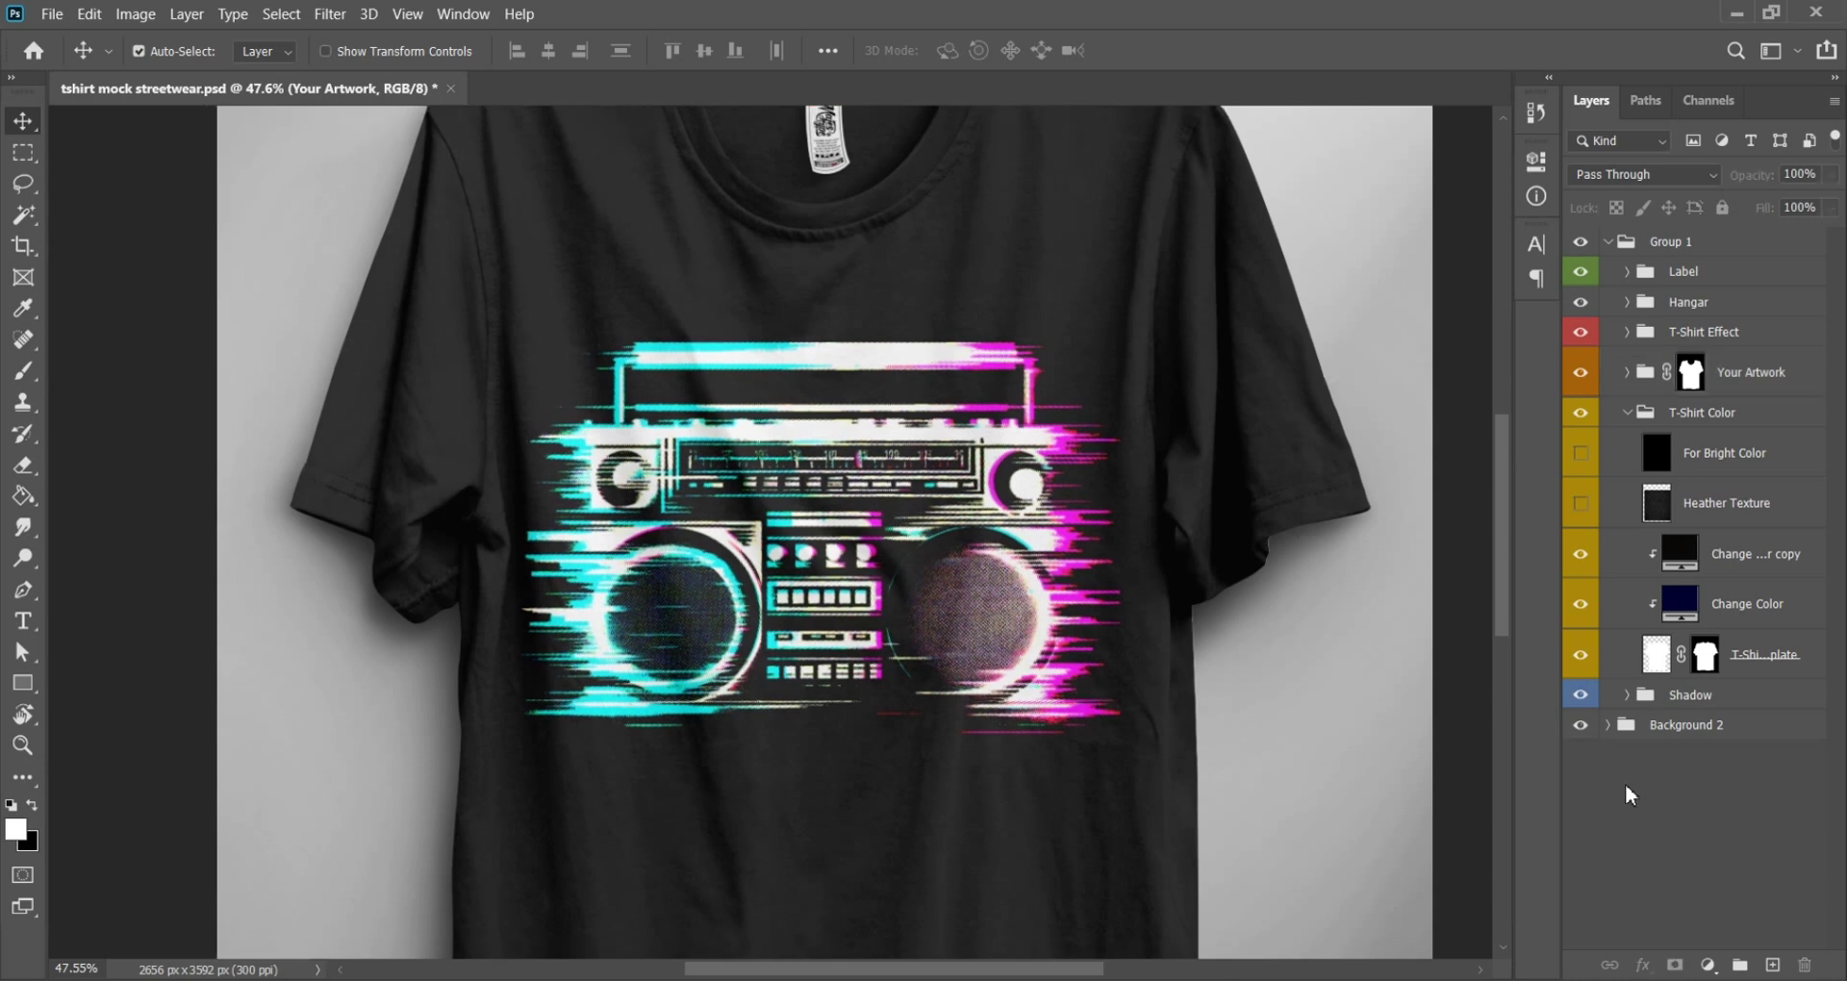